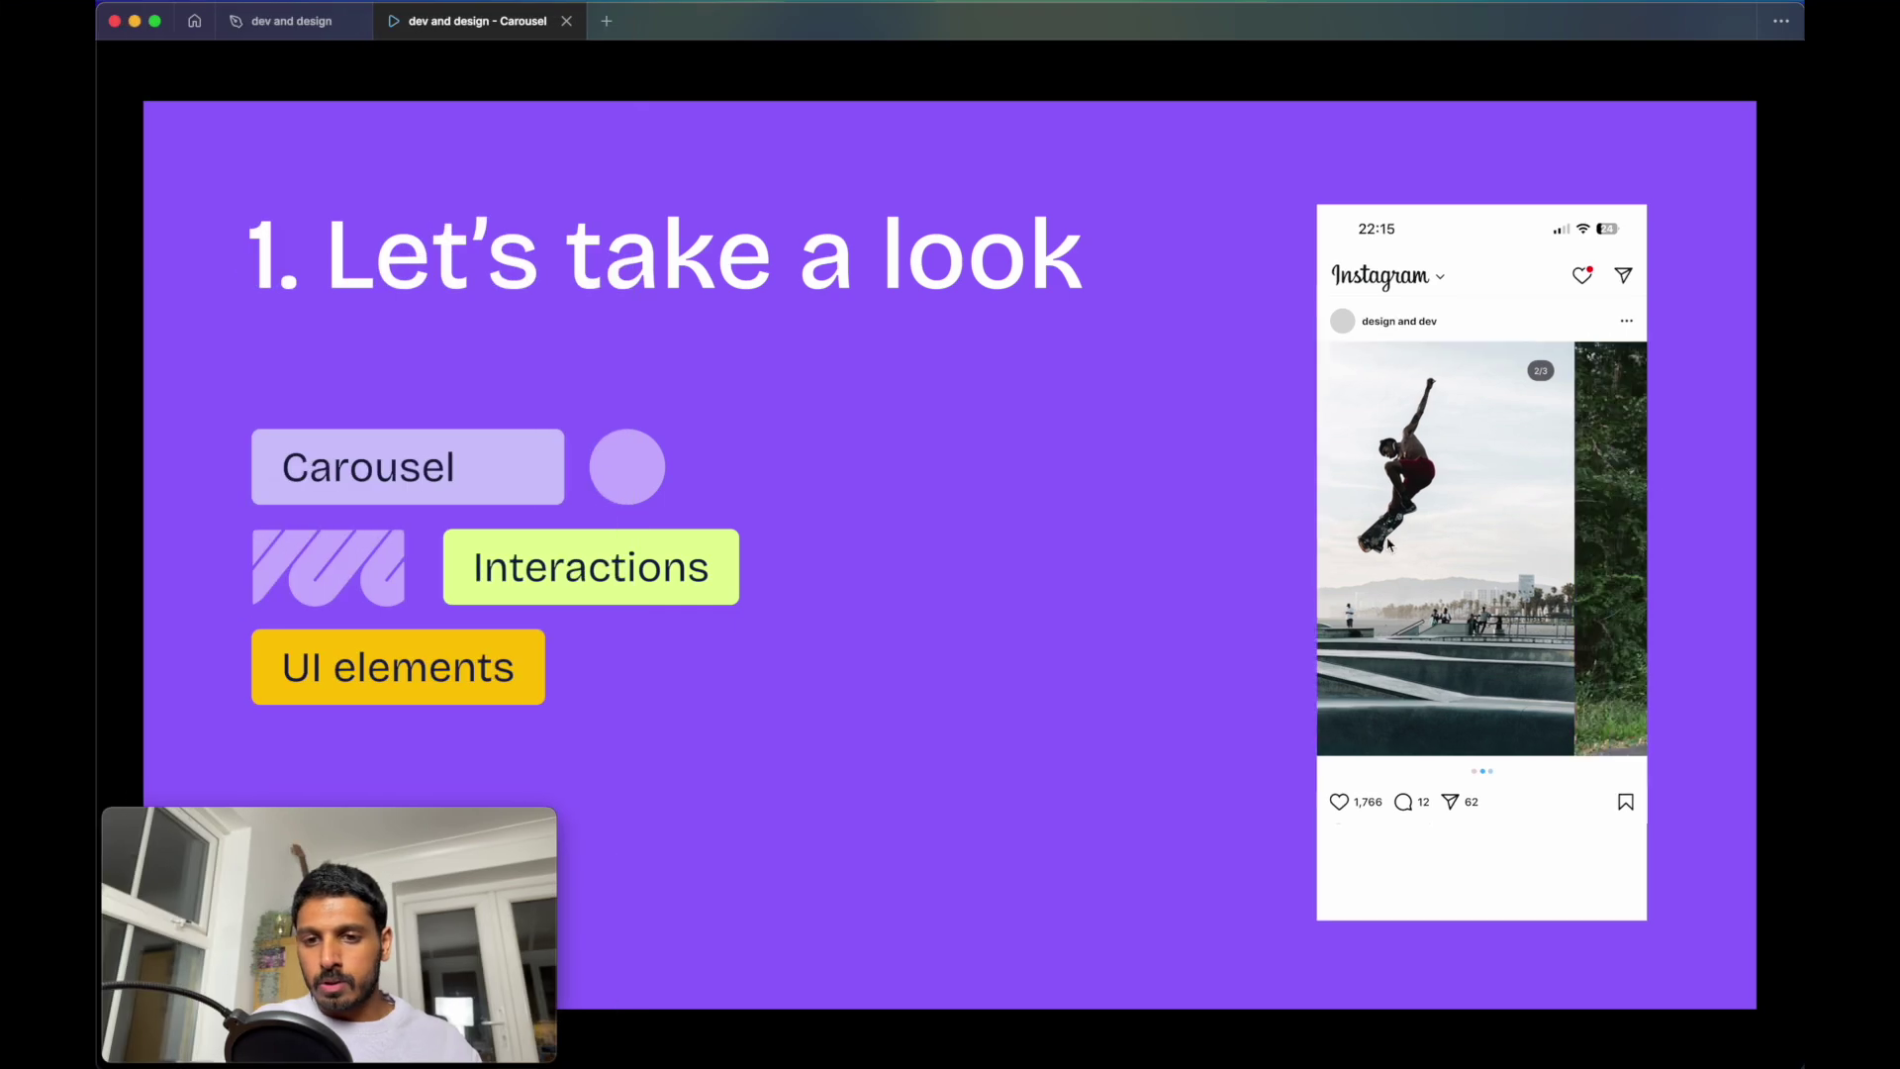
Swipe back and forth through the Instagram carousel prototype to examine its images, counter chip and indicator dots
drag(1415, 515, 1608, 546)
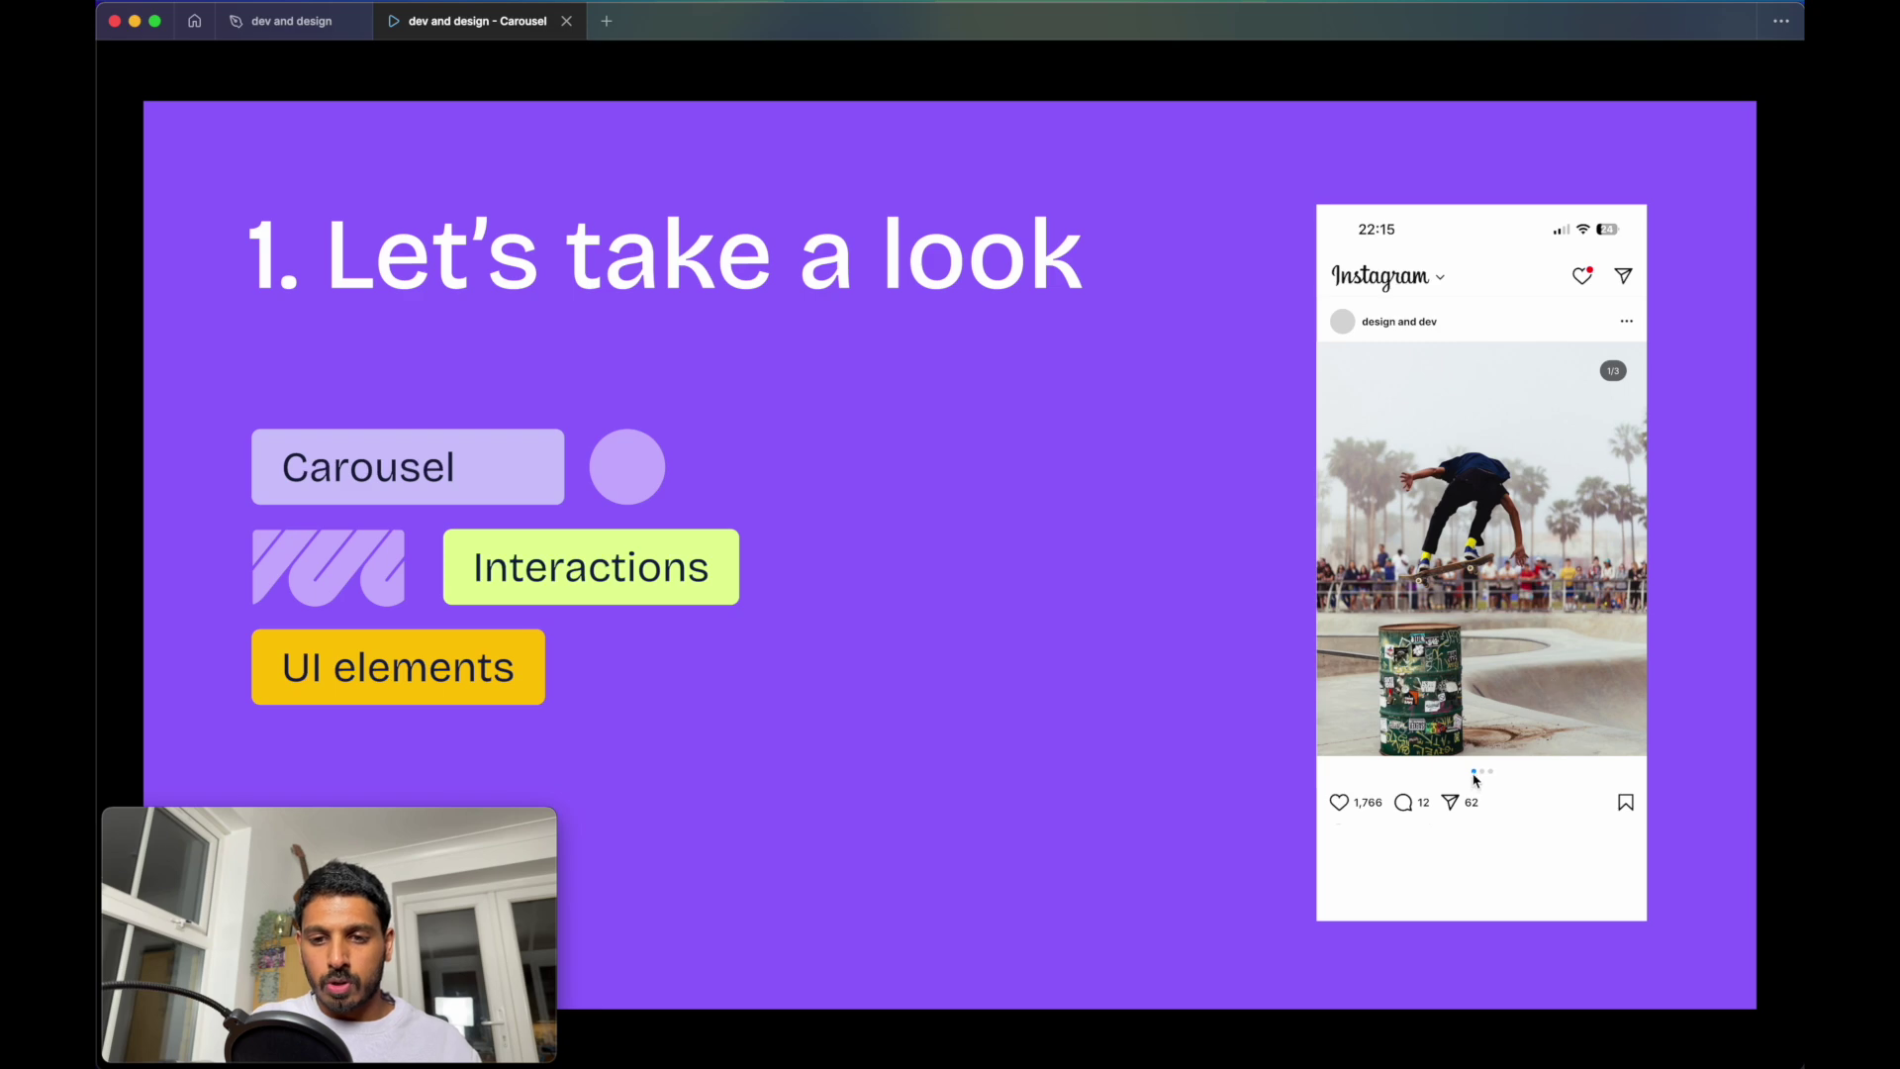
drag(1548, 677, 1539, 780)
scroll(1472, 684, right, 3)
scroll(1472, 684, left, 3)
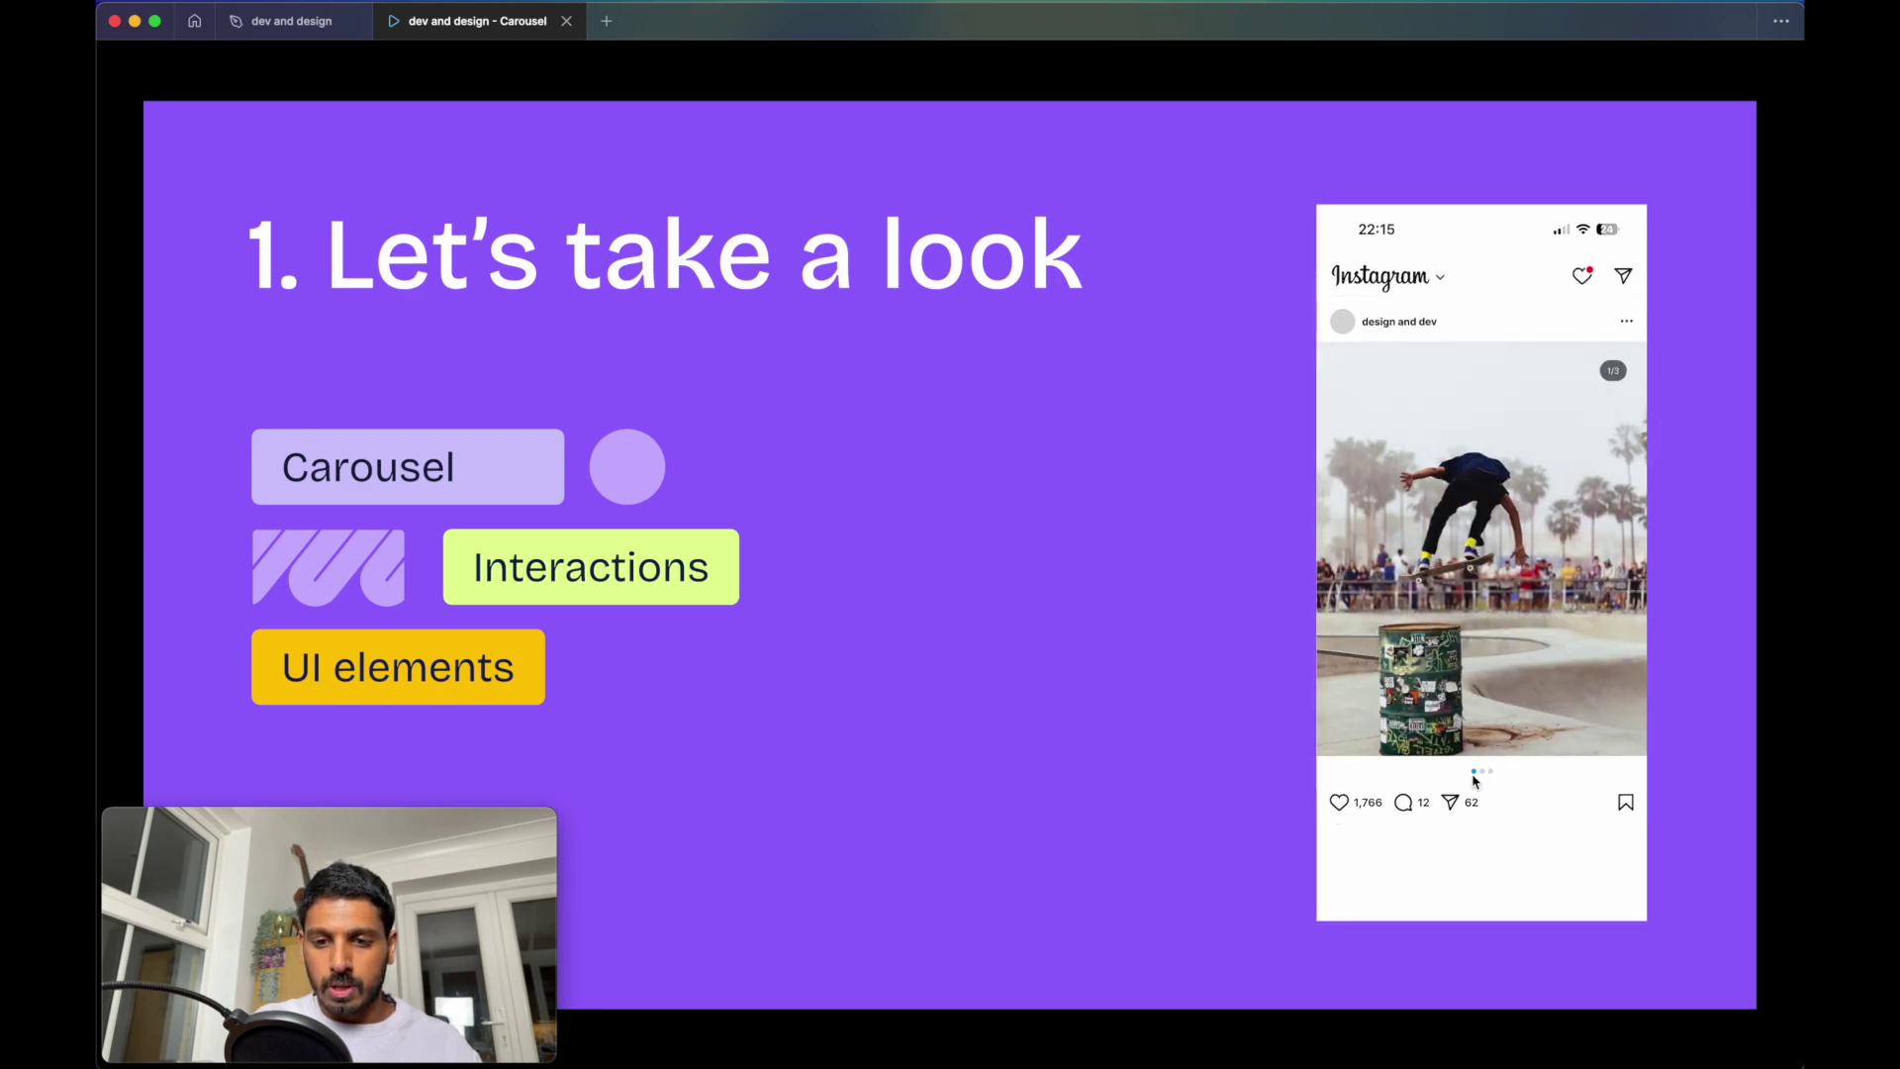
mouse_move(1548, 693)
mouse_down()
mouse_move(1459, 695)
mouse_move(1547, 683)
mouse_up()
scroll(1460, 693, right, 3)
scroll(1457, 685, left, 3)
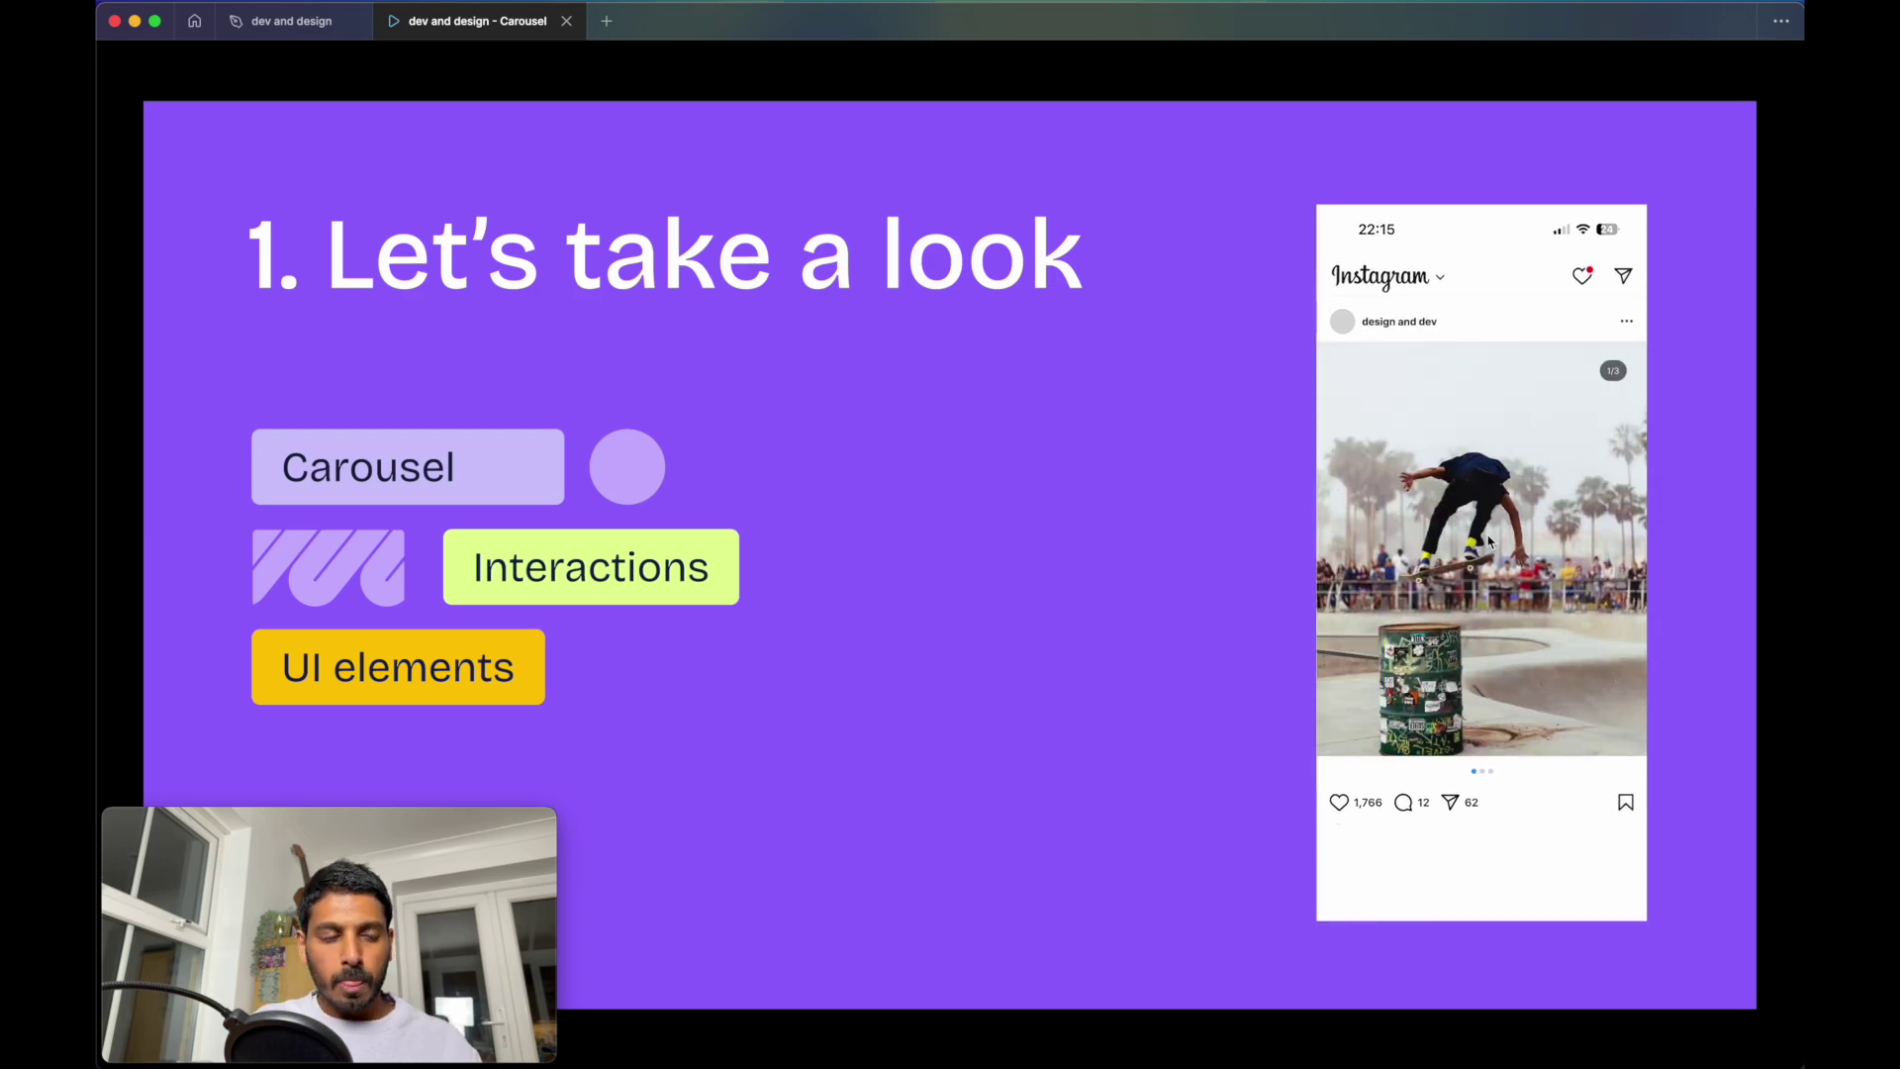
scroll(1543, 552, right, 5)
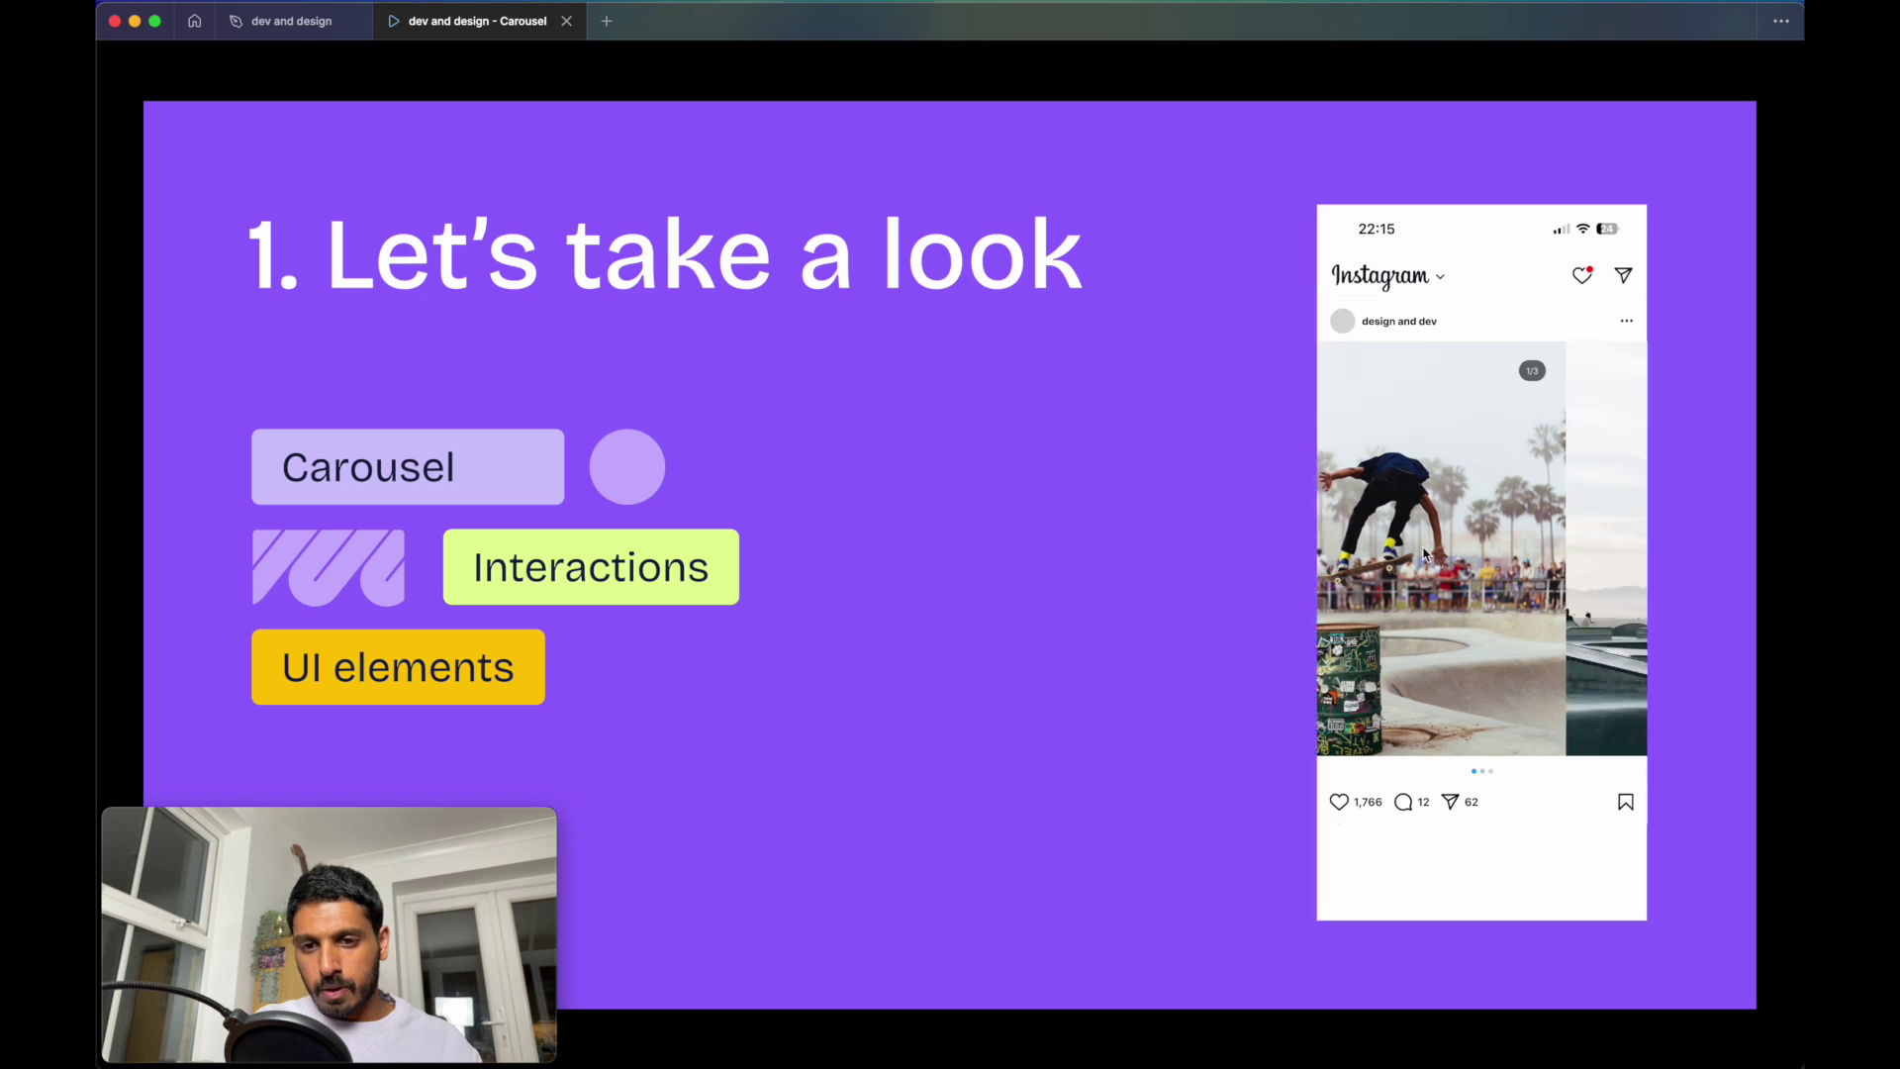
scroll(1581, 550, left, 3)
scroll(1581, 550, left, 4)
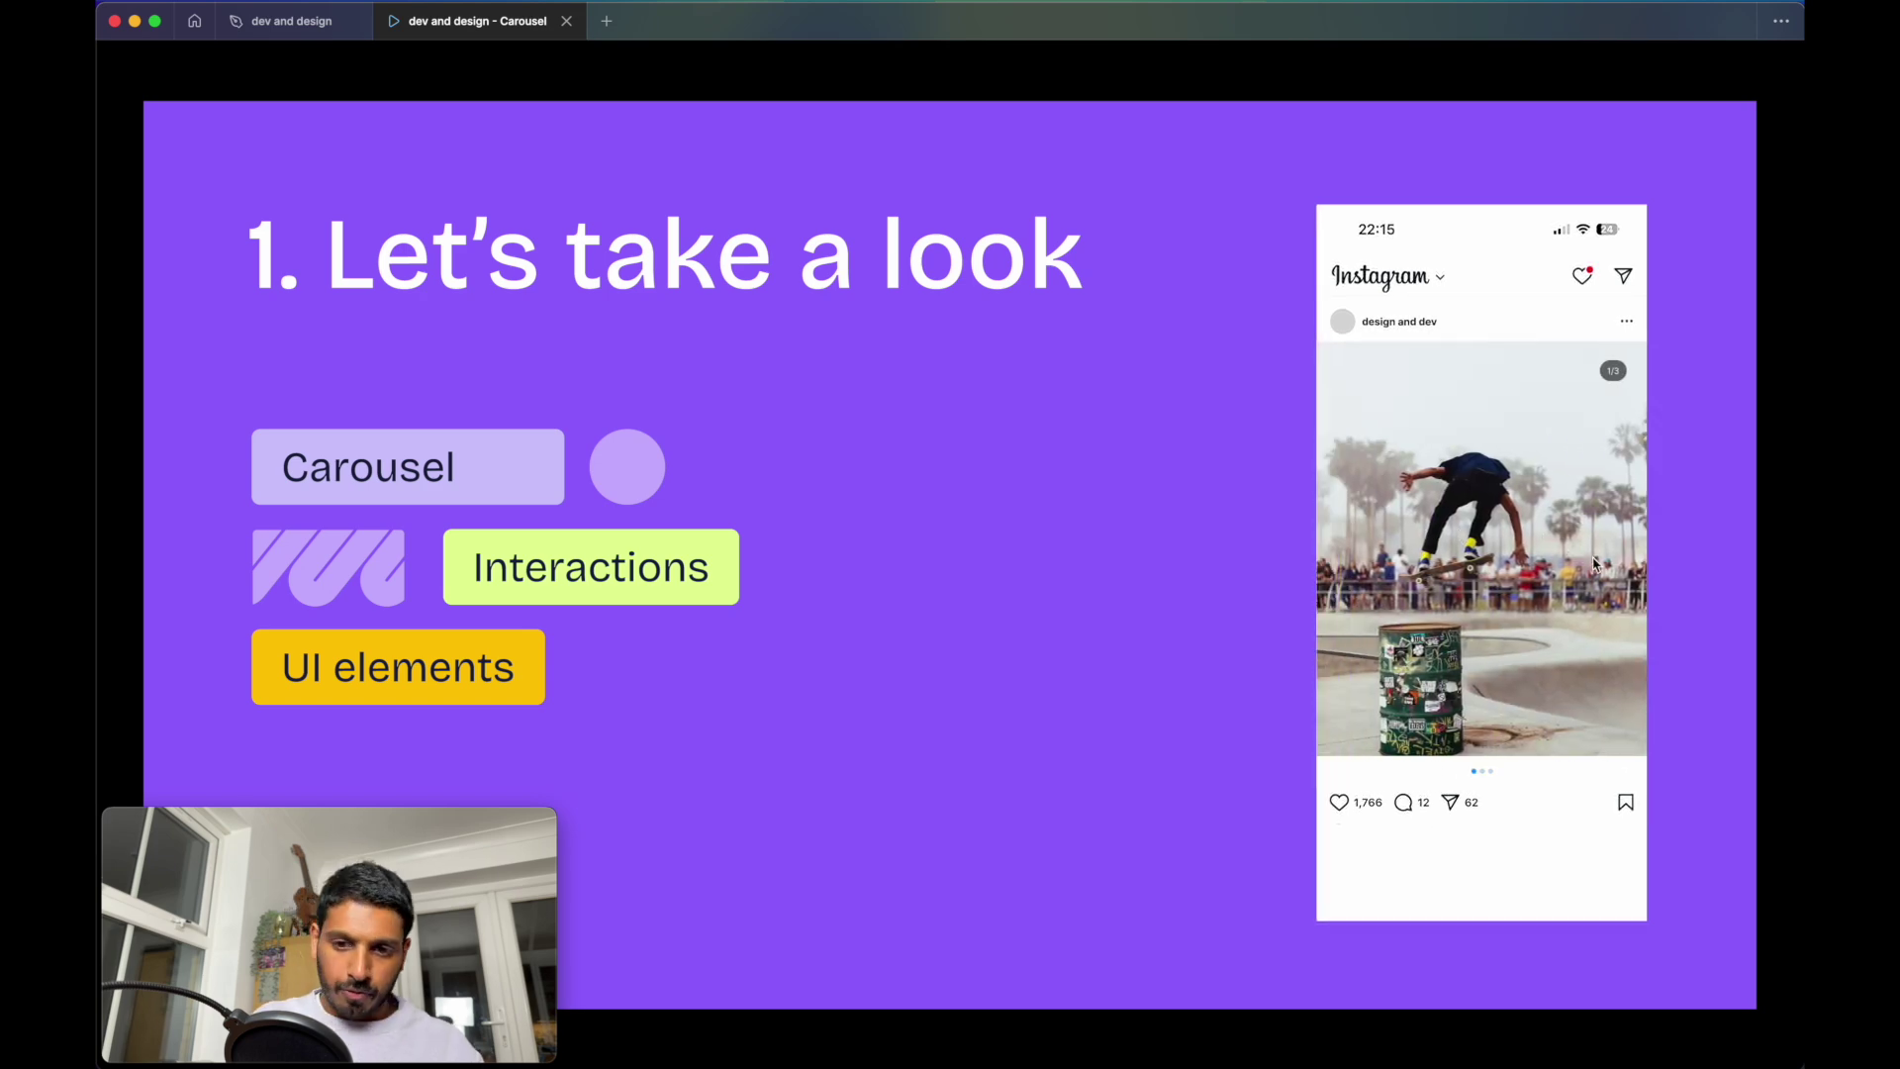
drag(1595, 563, 1368, 564)
Switch to the dev and design file and add an iPhone 16 frame on the empty canvas beside the first slide
key(ctrl+shift+Tab)
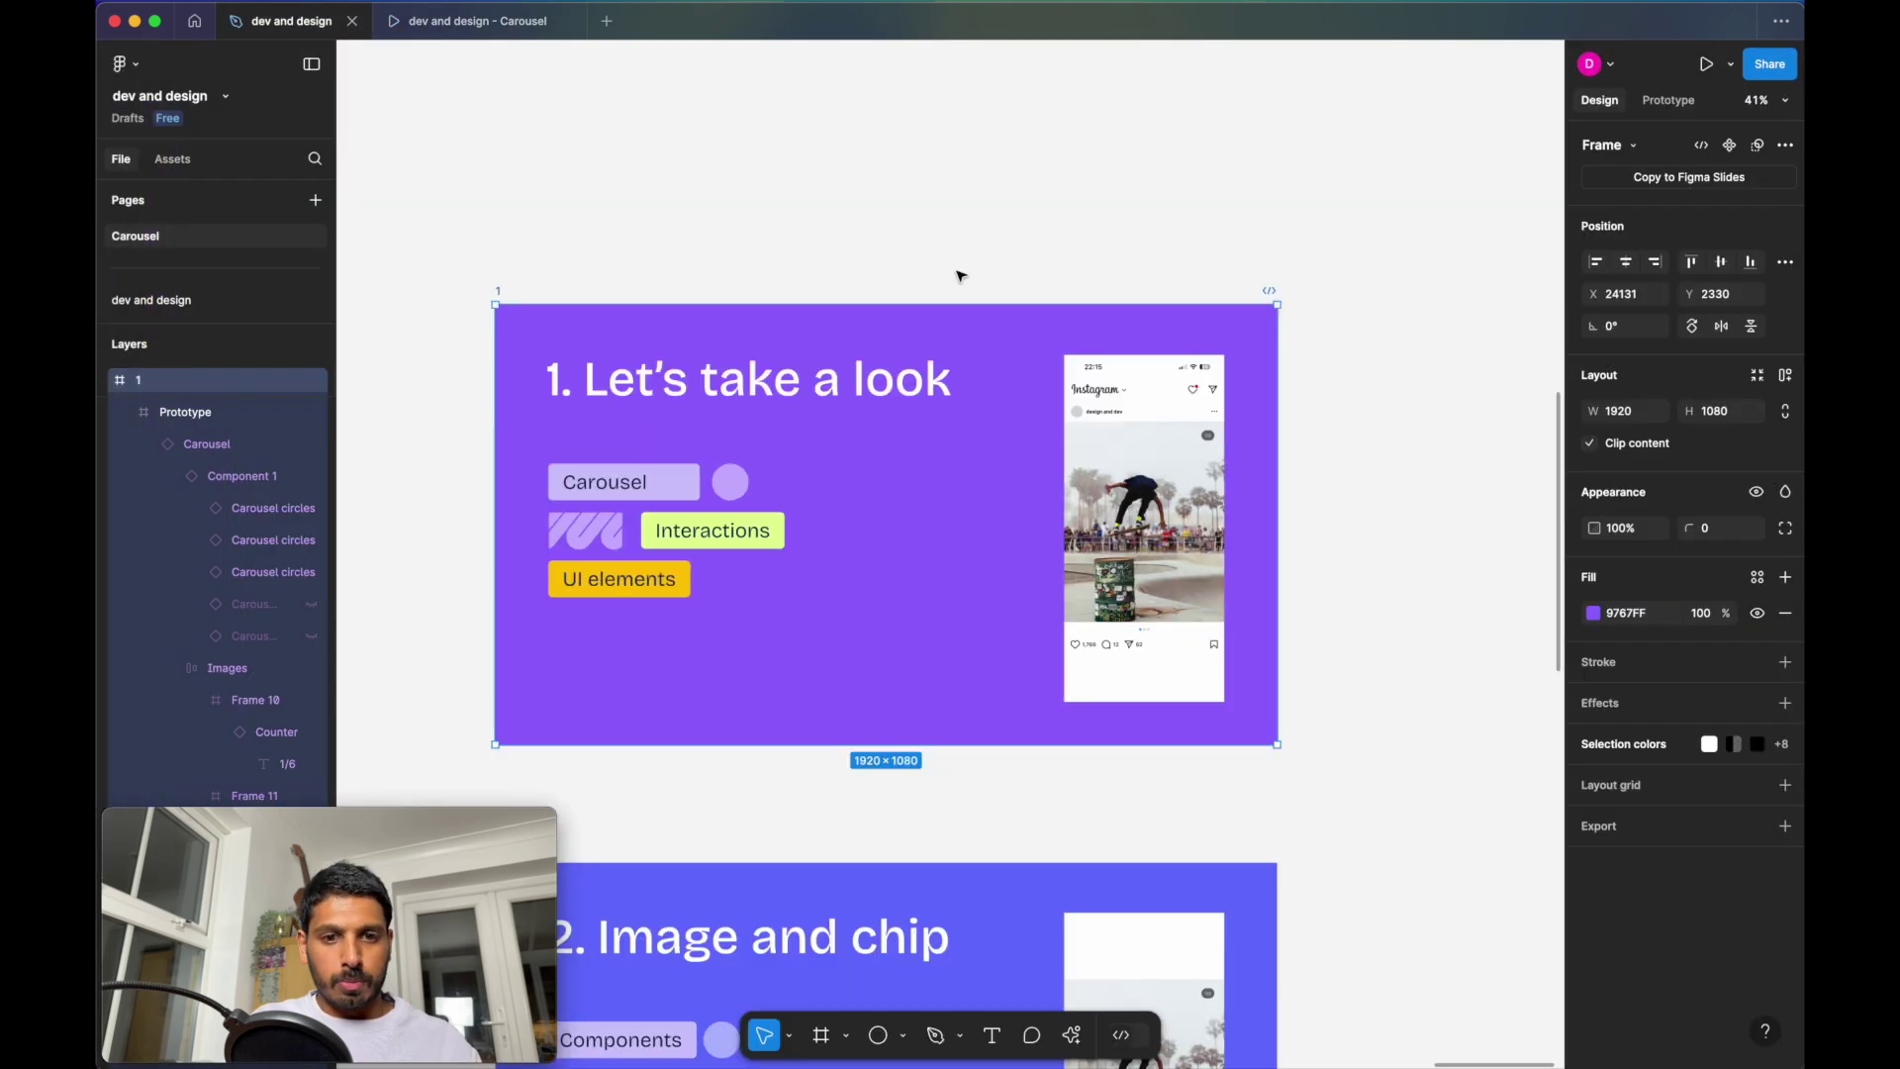
click(1398, 482)
scroll(1395, 477, right, 5)
scroll(1353, 479, up, 3)
key(f)
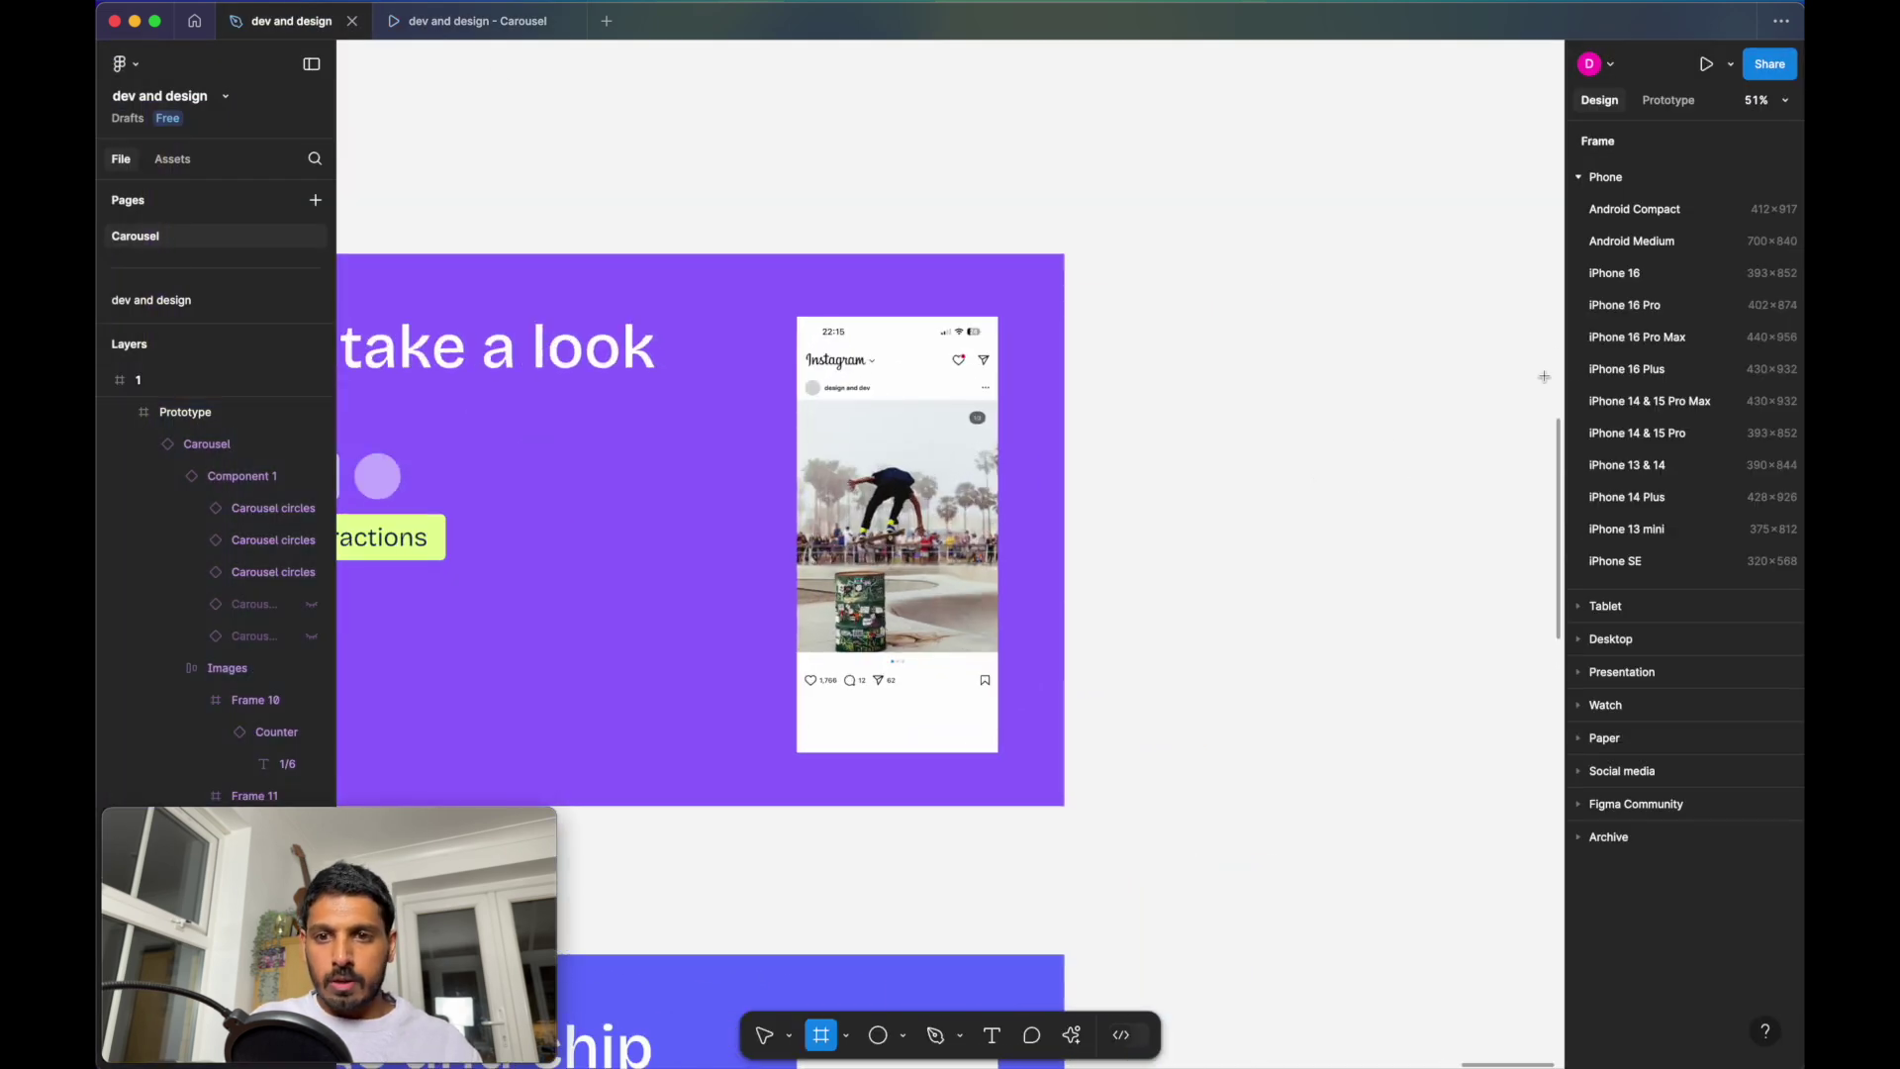
click(1648, 280)
drag(1137, 324, 1510, 299)
scroll(1402, 364, right, 1)
scroll(1401, 364, down, 1)
click(1217, 373)
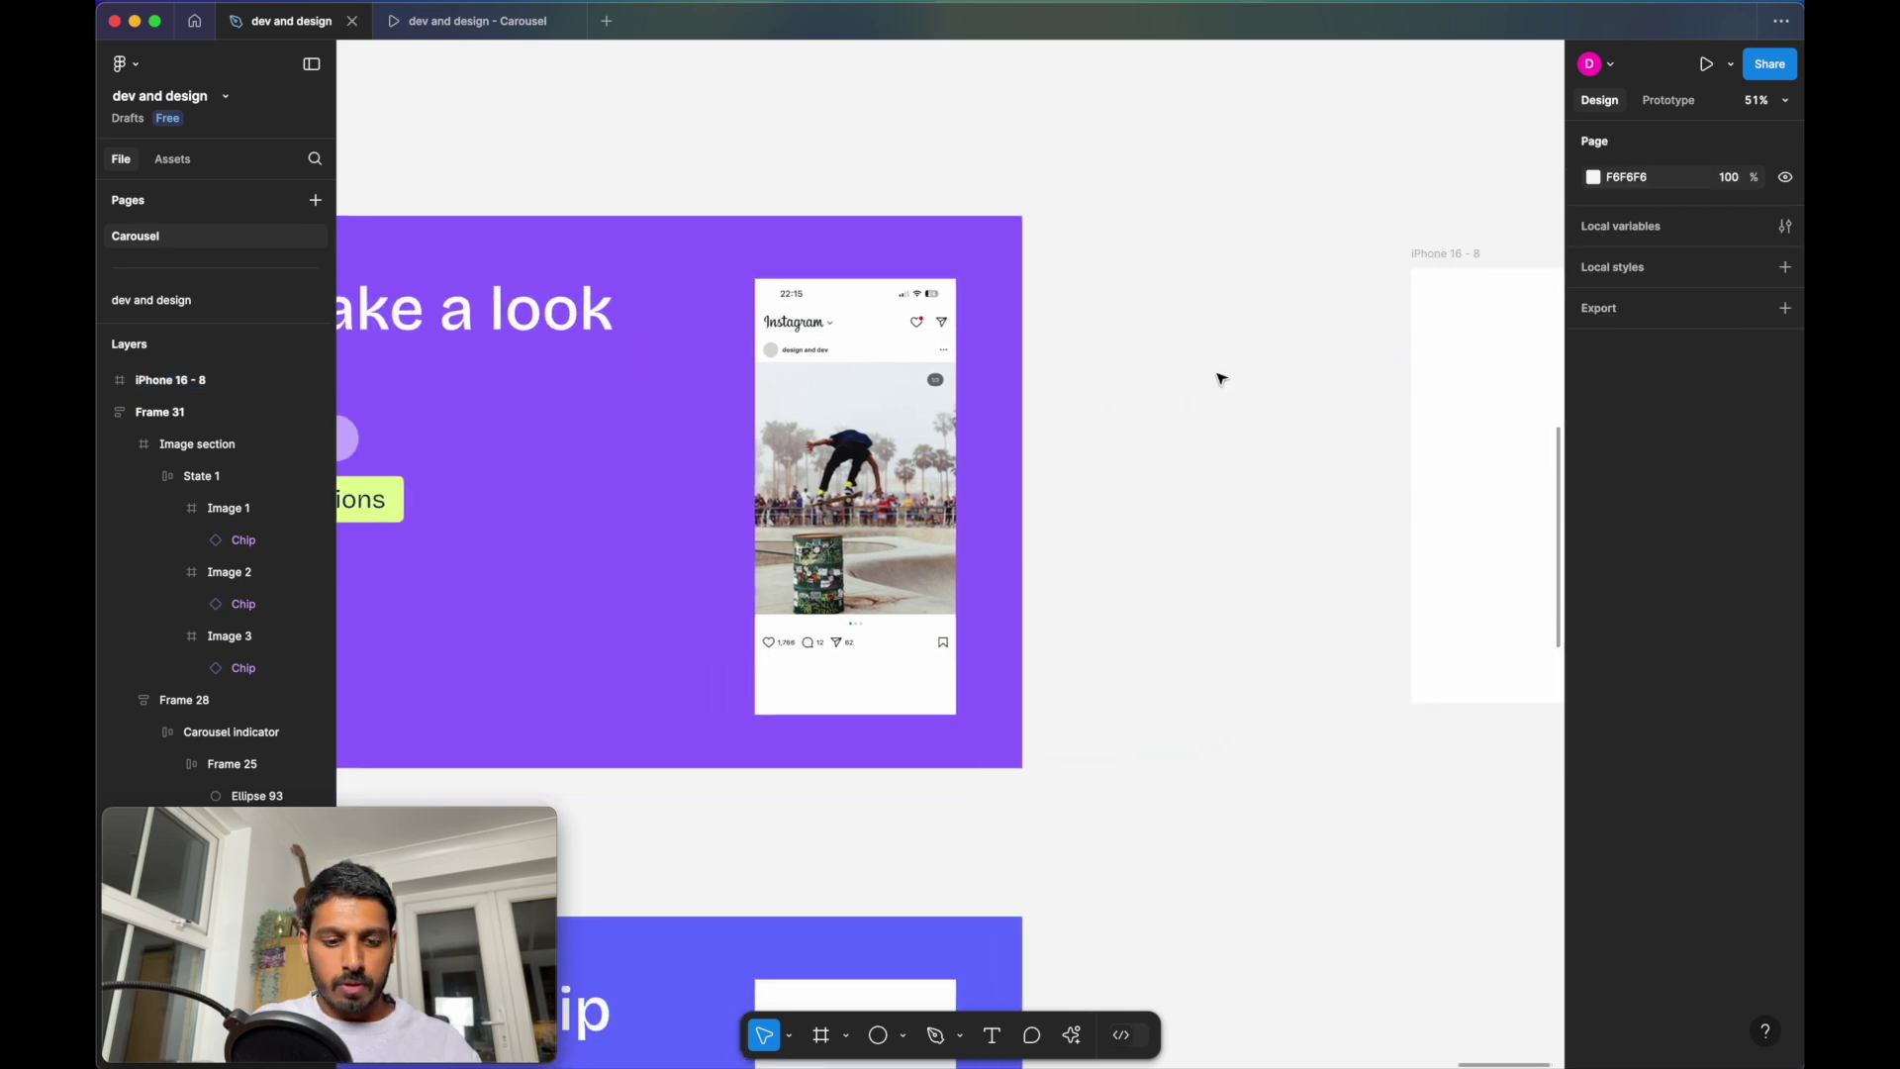
Create a 393 × 490 frame between the first slide and the iPhone 16 frame
key(f)
key(Return)
click(1628, 376)
text(393)
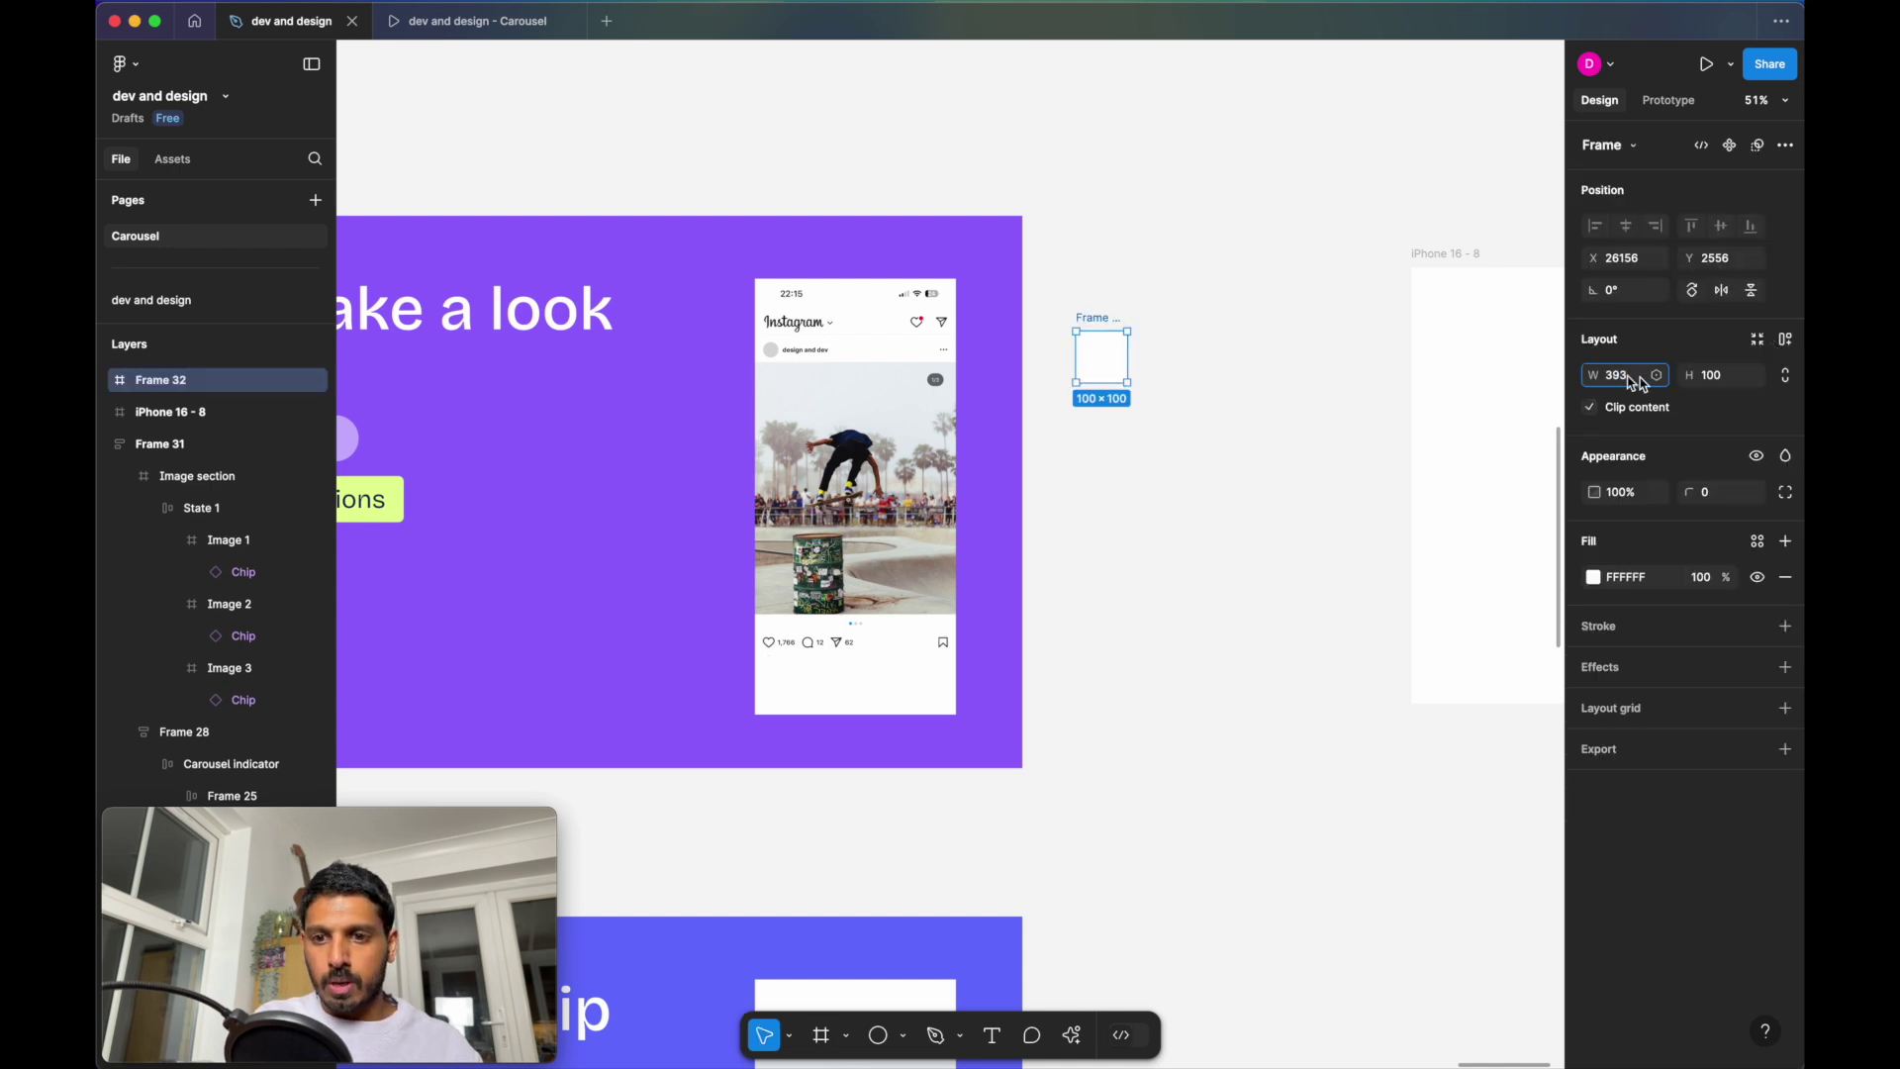
click(1718, 380)
text(490)
key(Return)
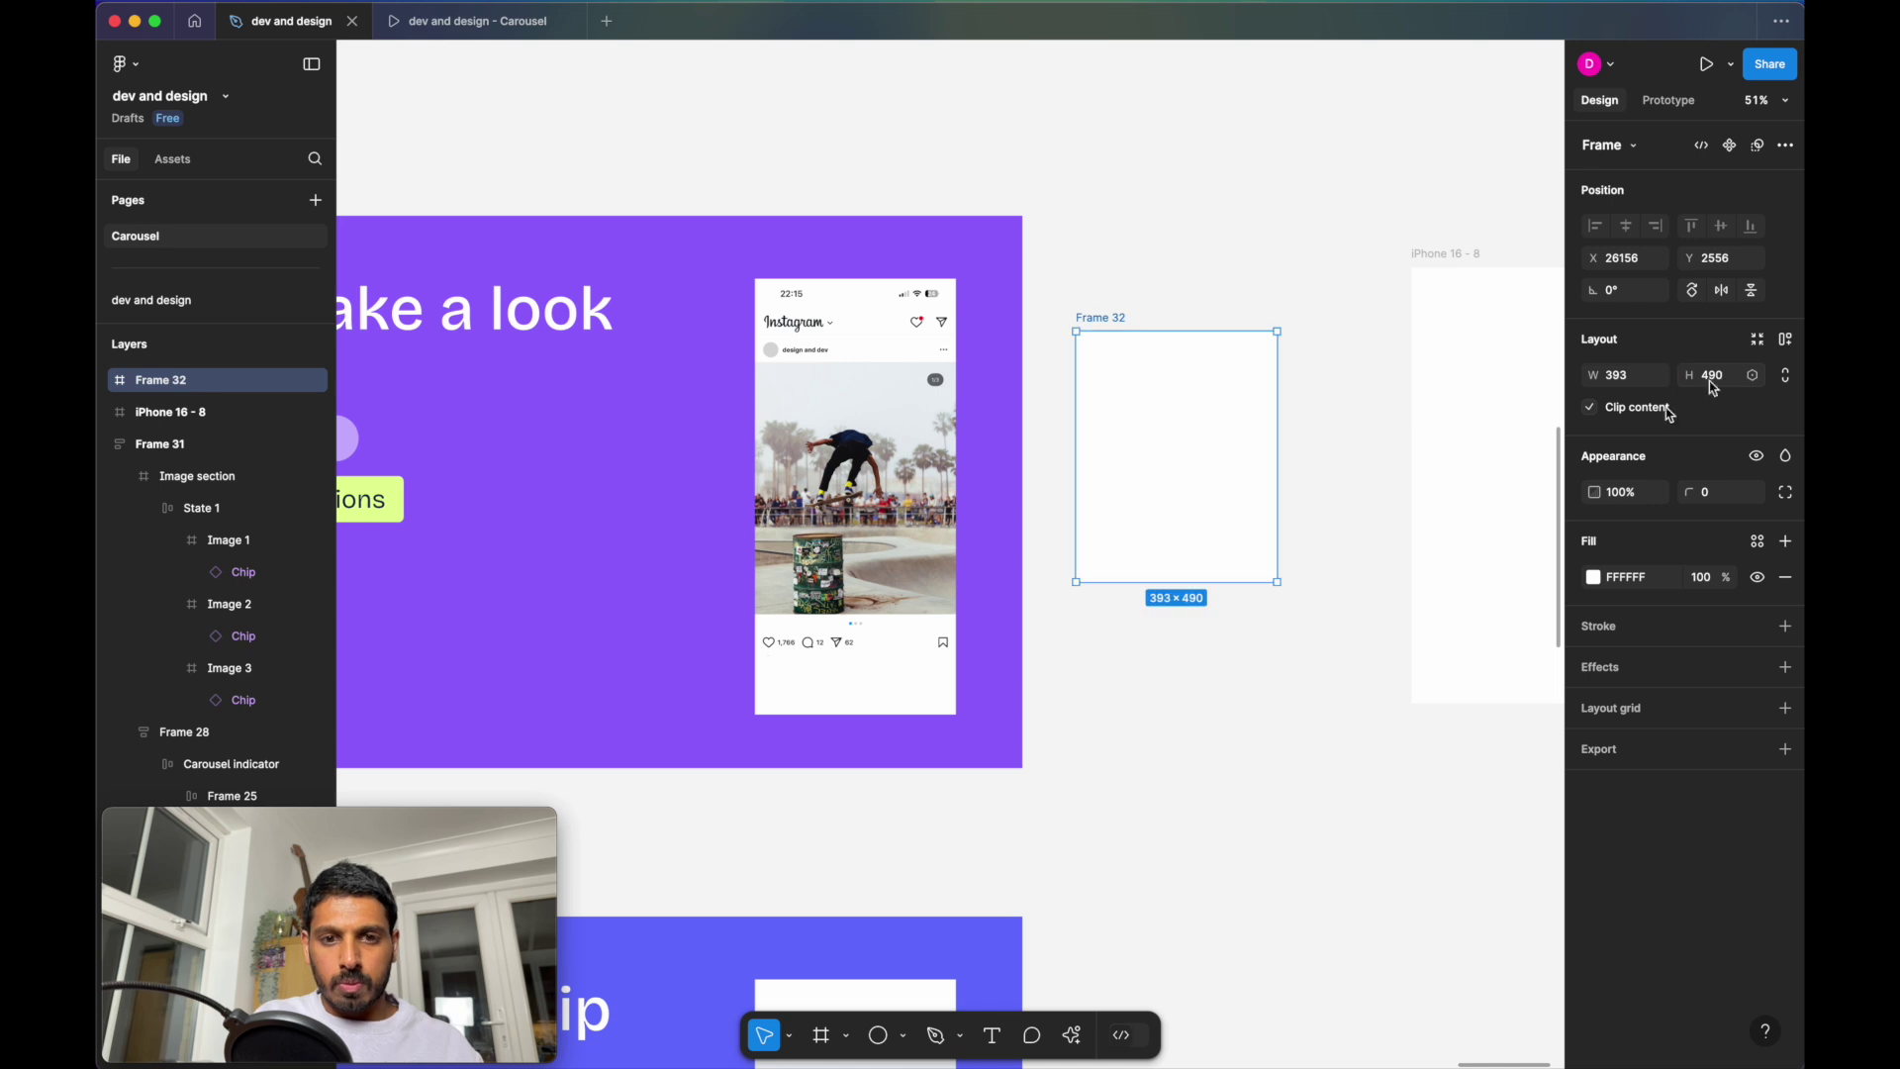
Rename the 393 × 490 frame as Image
scroll(1244, 371, up, 3)
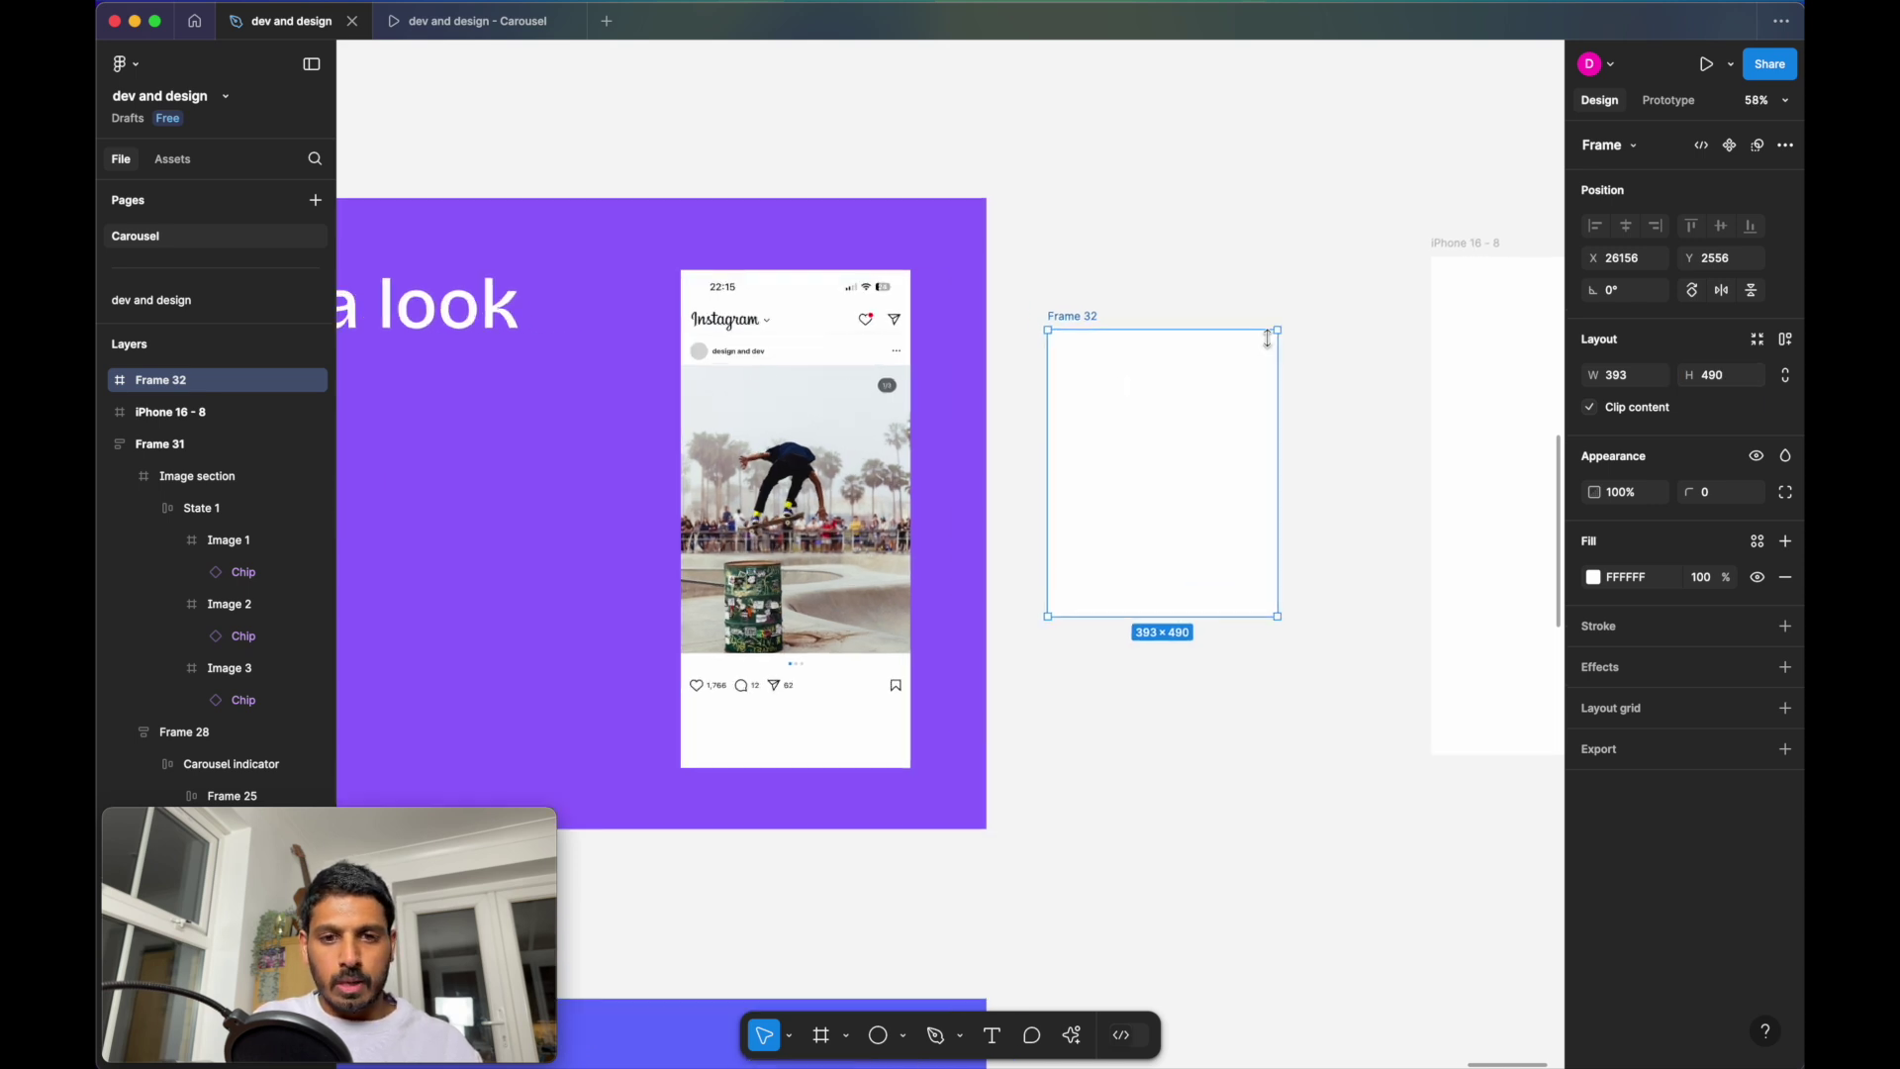
double_click(1075, 316)
text(iMage)
key(Return)
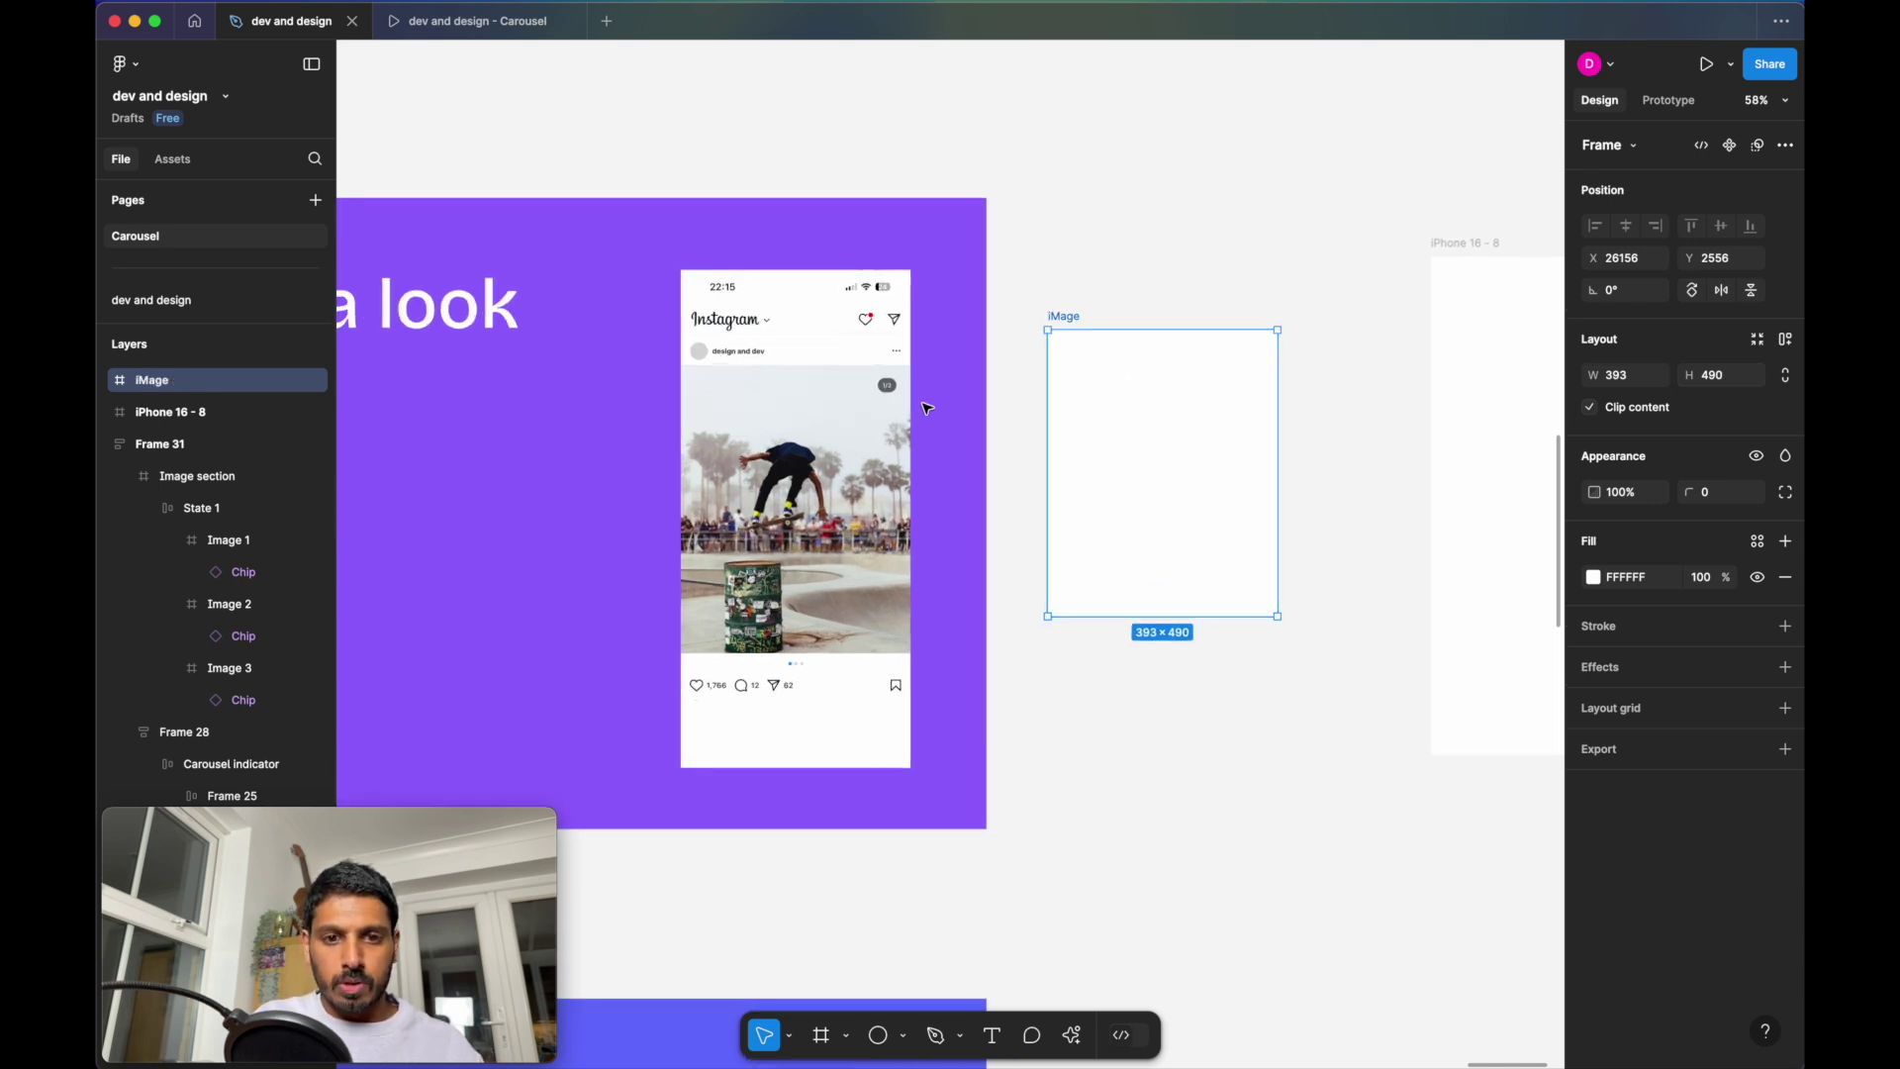
double_click(1056, 314)
text(Image)
key(Return)
click(1146, 276)
Add a text layer reading 1/3 on the canvas beside the Image frame
scroll(1145, 276, up, 3)
scroll(1143, 278, down, 2)
scroll(1143, 278, right, 2)
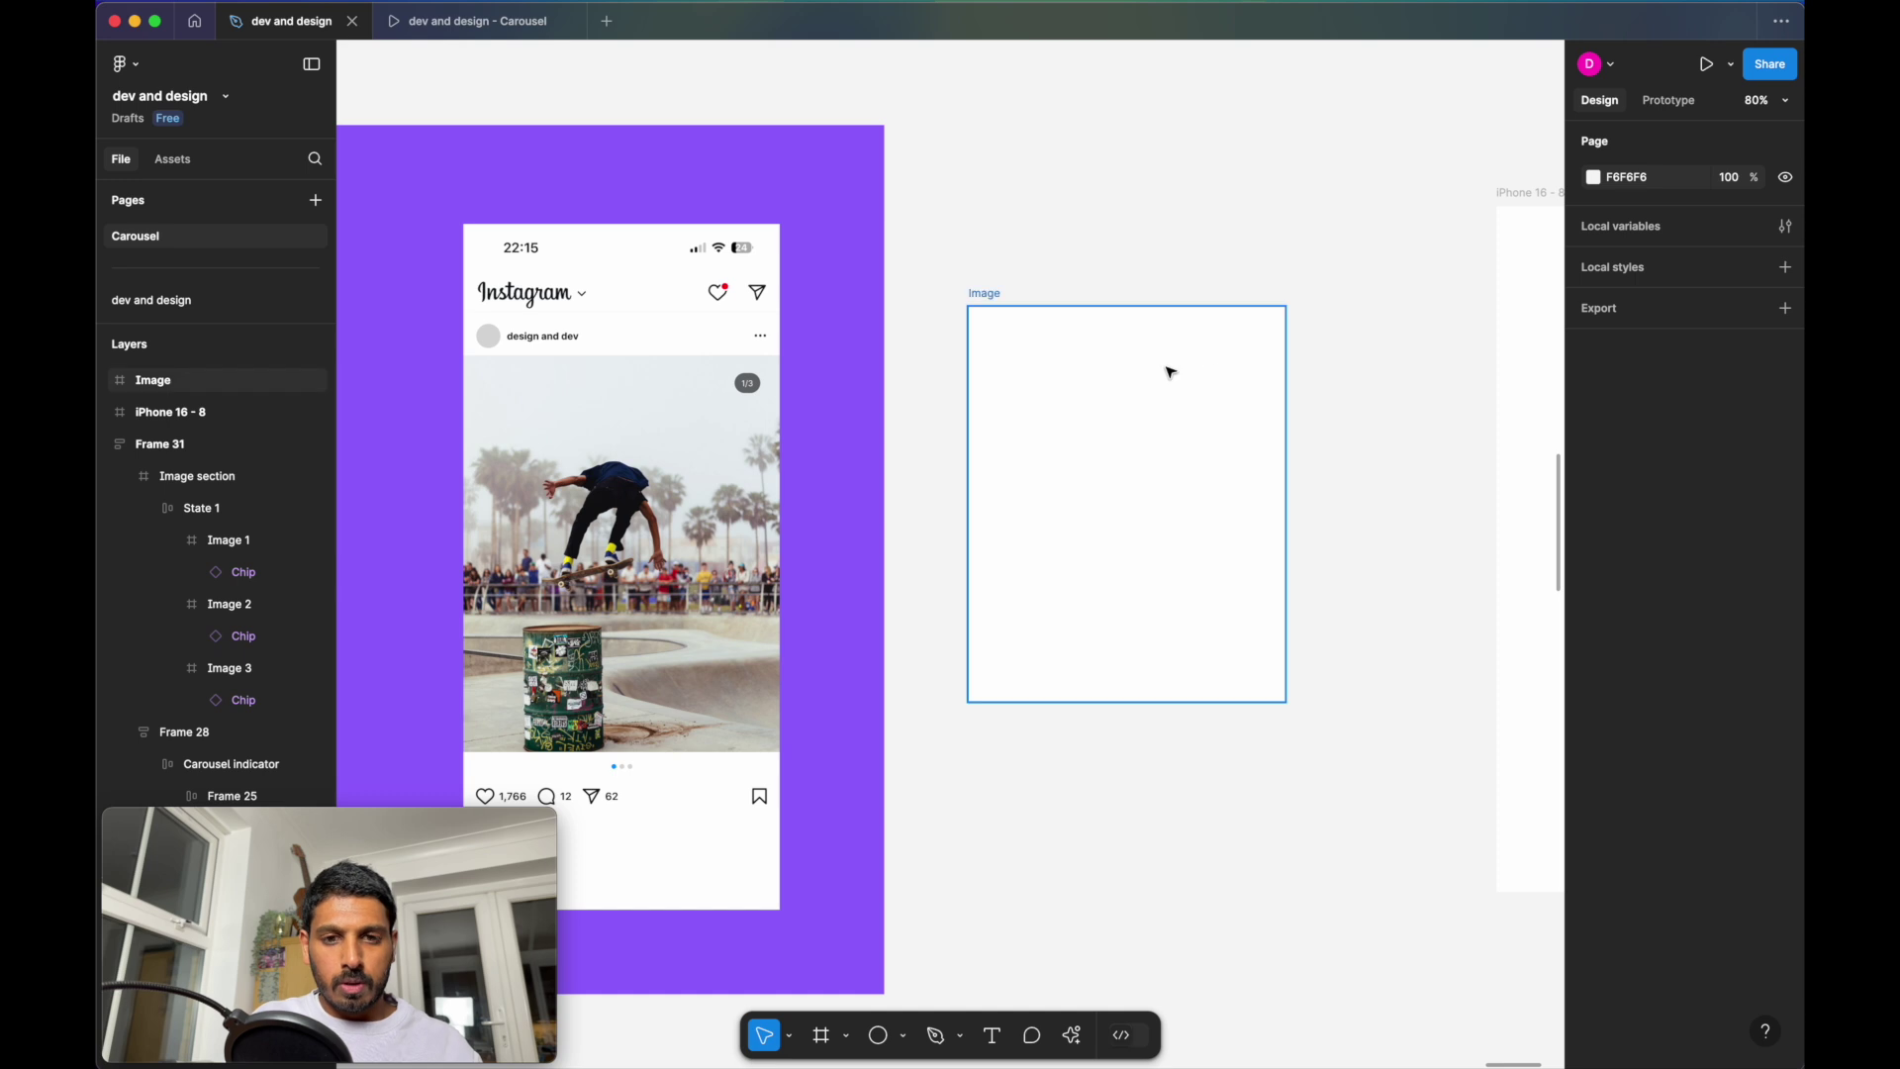
key(t)
click(1339, 387)
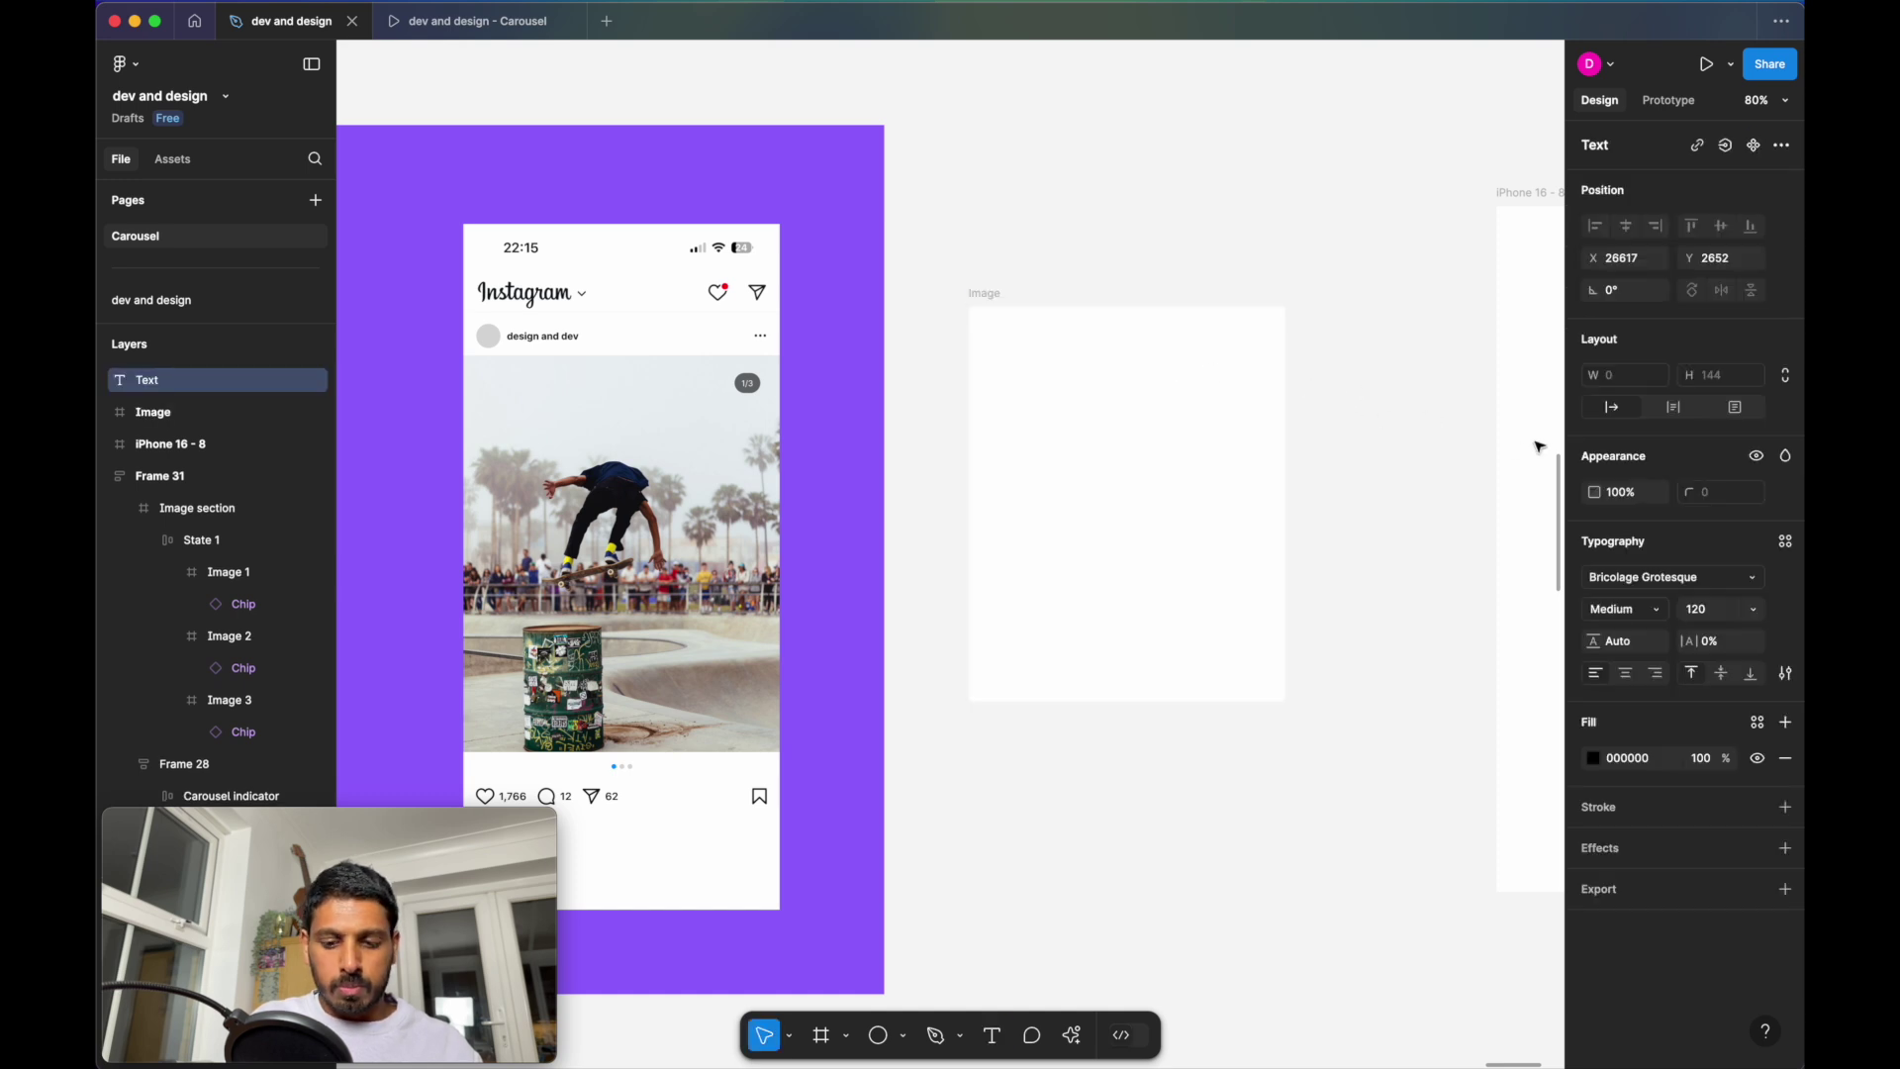
text(1/2)
key(BackSpace)
text(3)
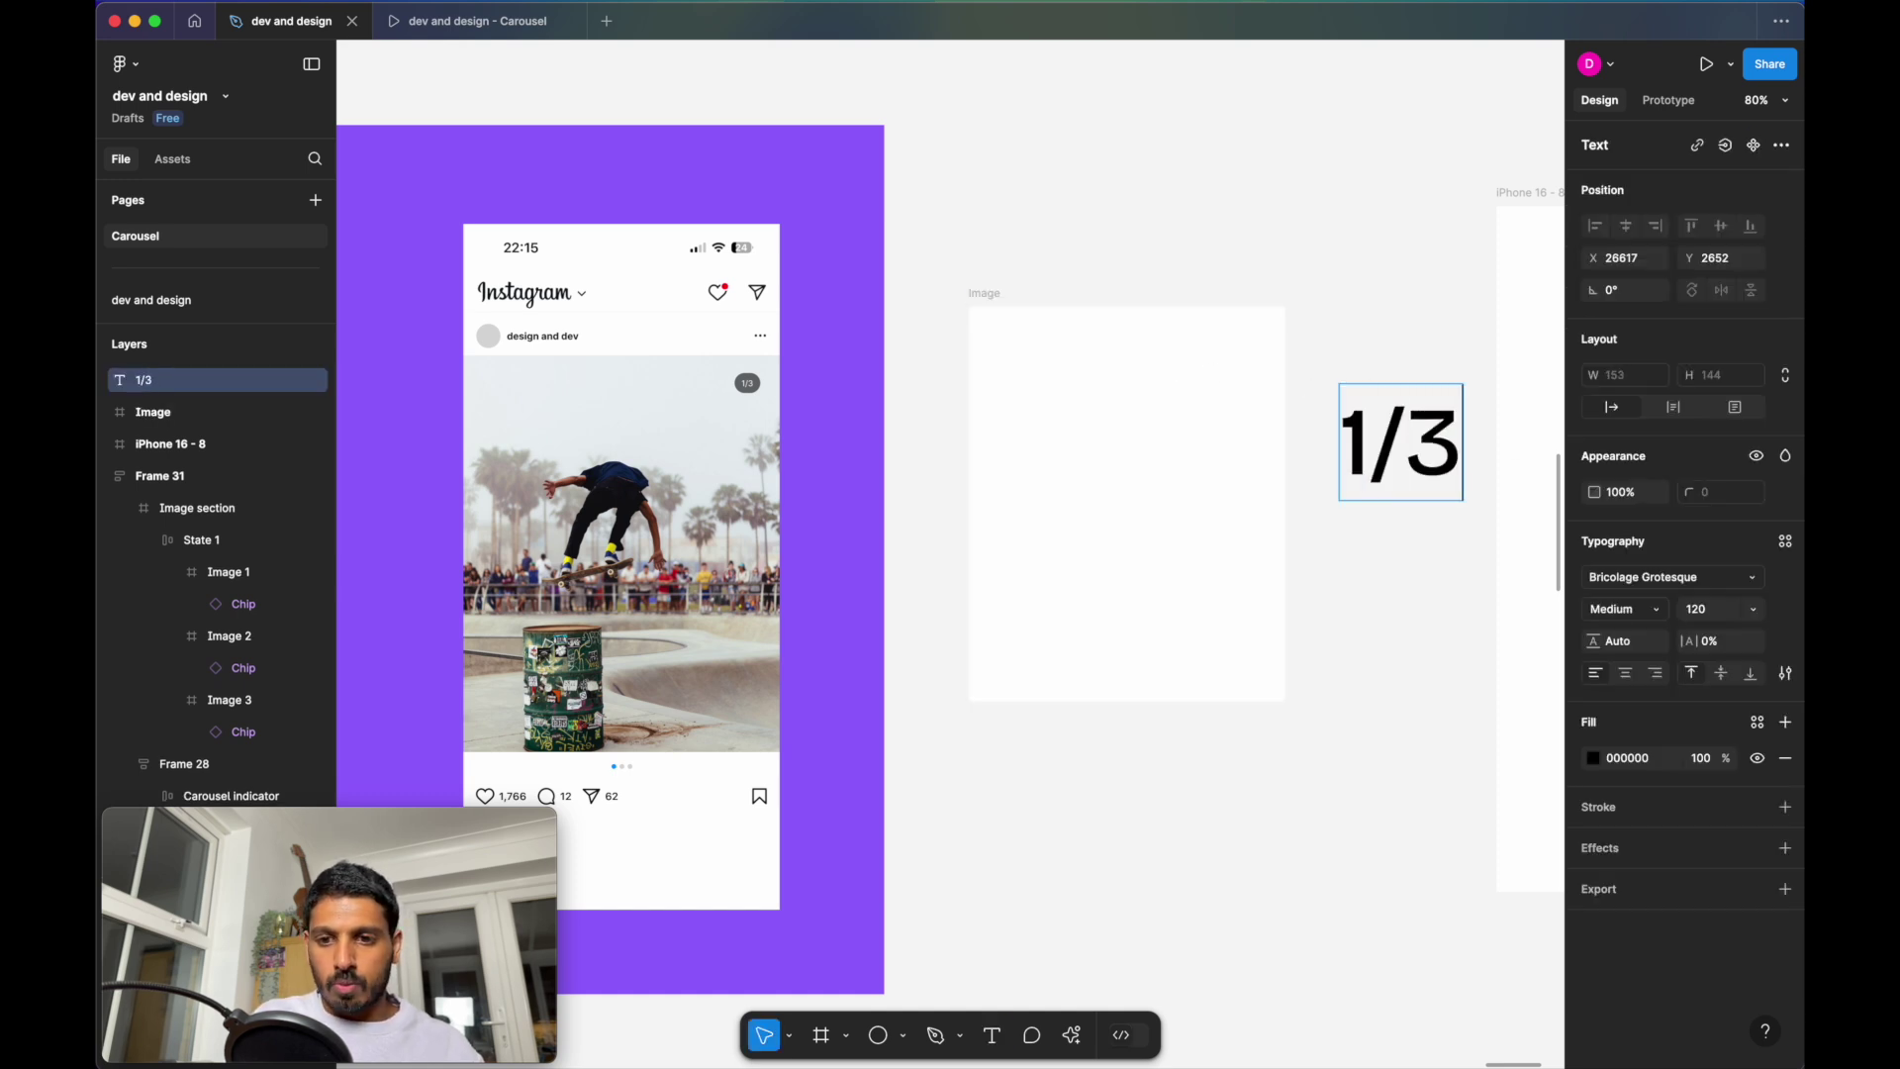
Set the 1/3 text to the Inter font at size 10
triple_click(1400, 445)
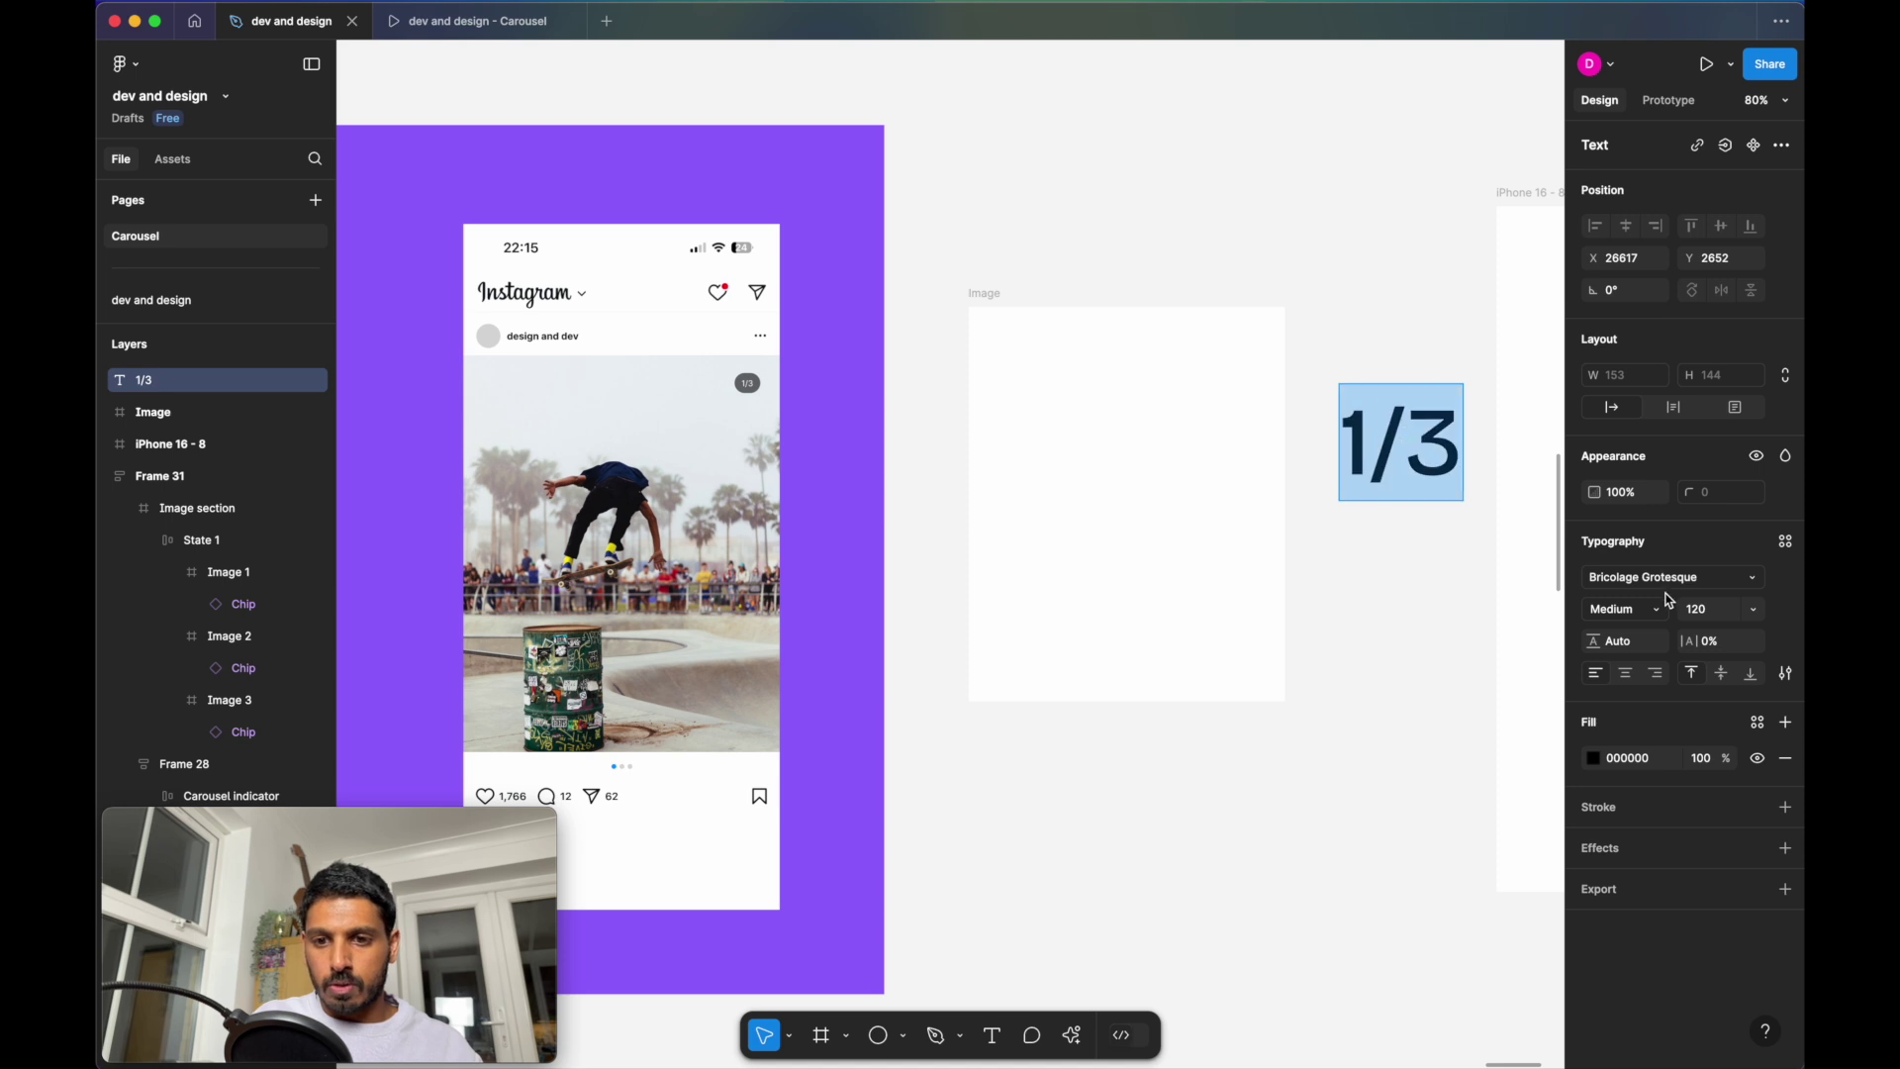
click(1668, 591)
text(inter)
key(Return)
click(1702, 610)
text(10)
key(Return)
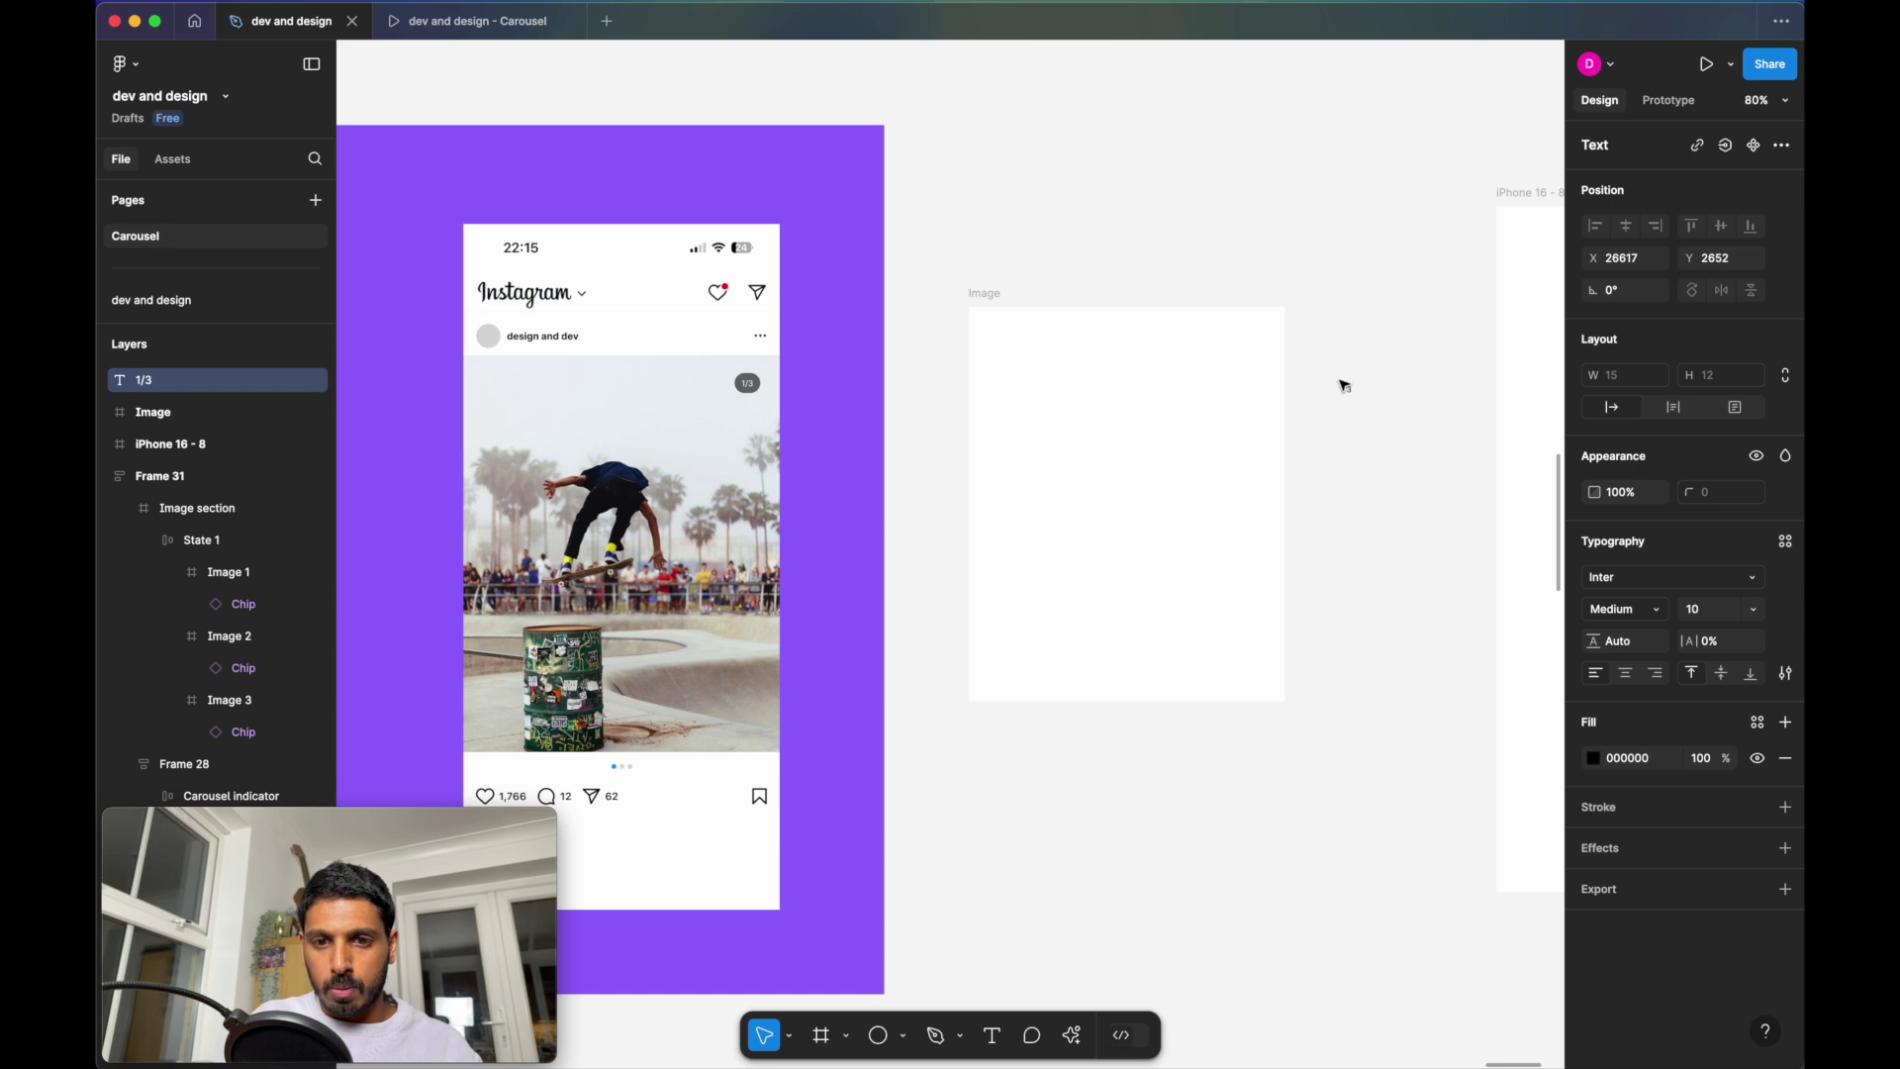
Wrap the 1/3 text in an auto layout frame and set its vertical padding to 6
scroll(1344, 386, up, 5)
key(shift+a)
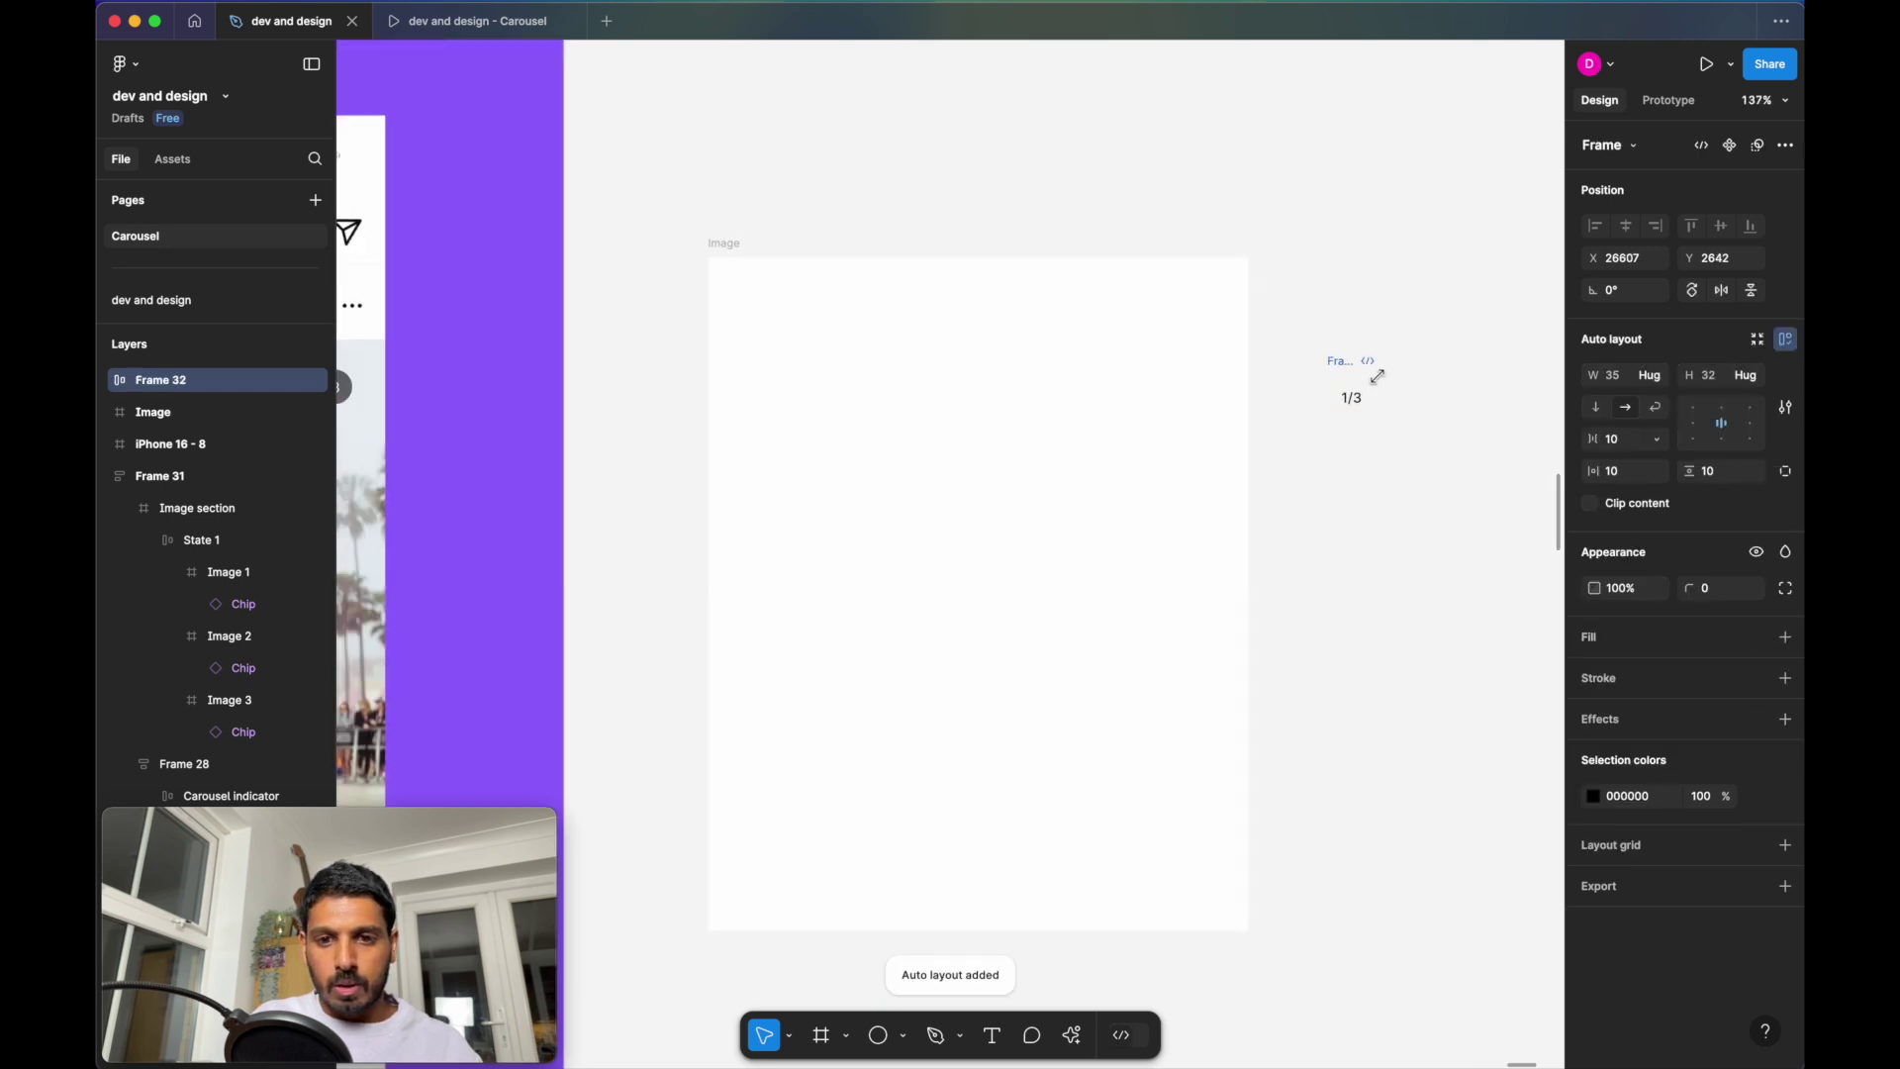
drag(1346, 369, 1314, 357)
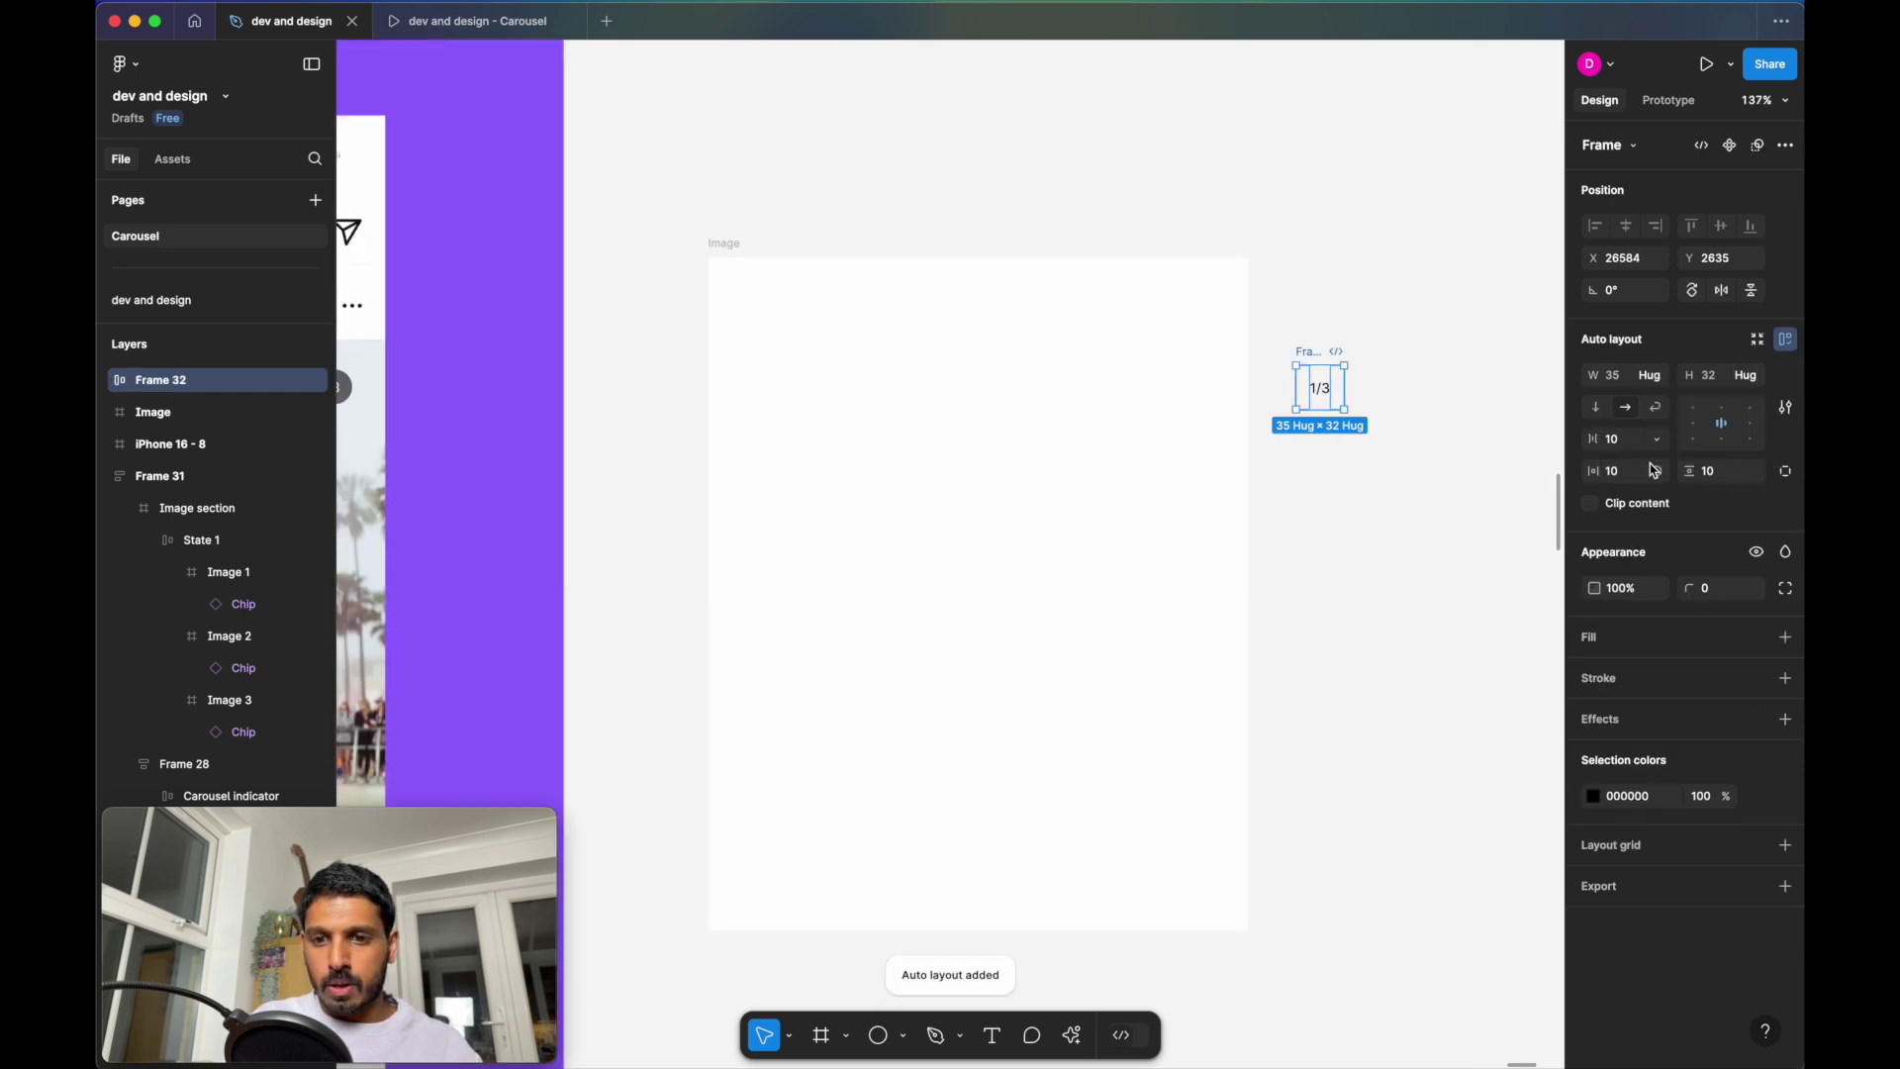
click(1732, 474)
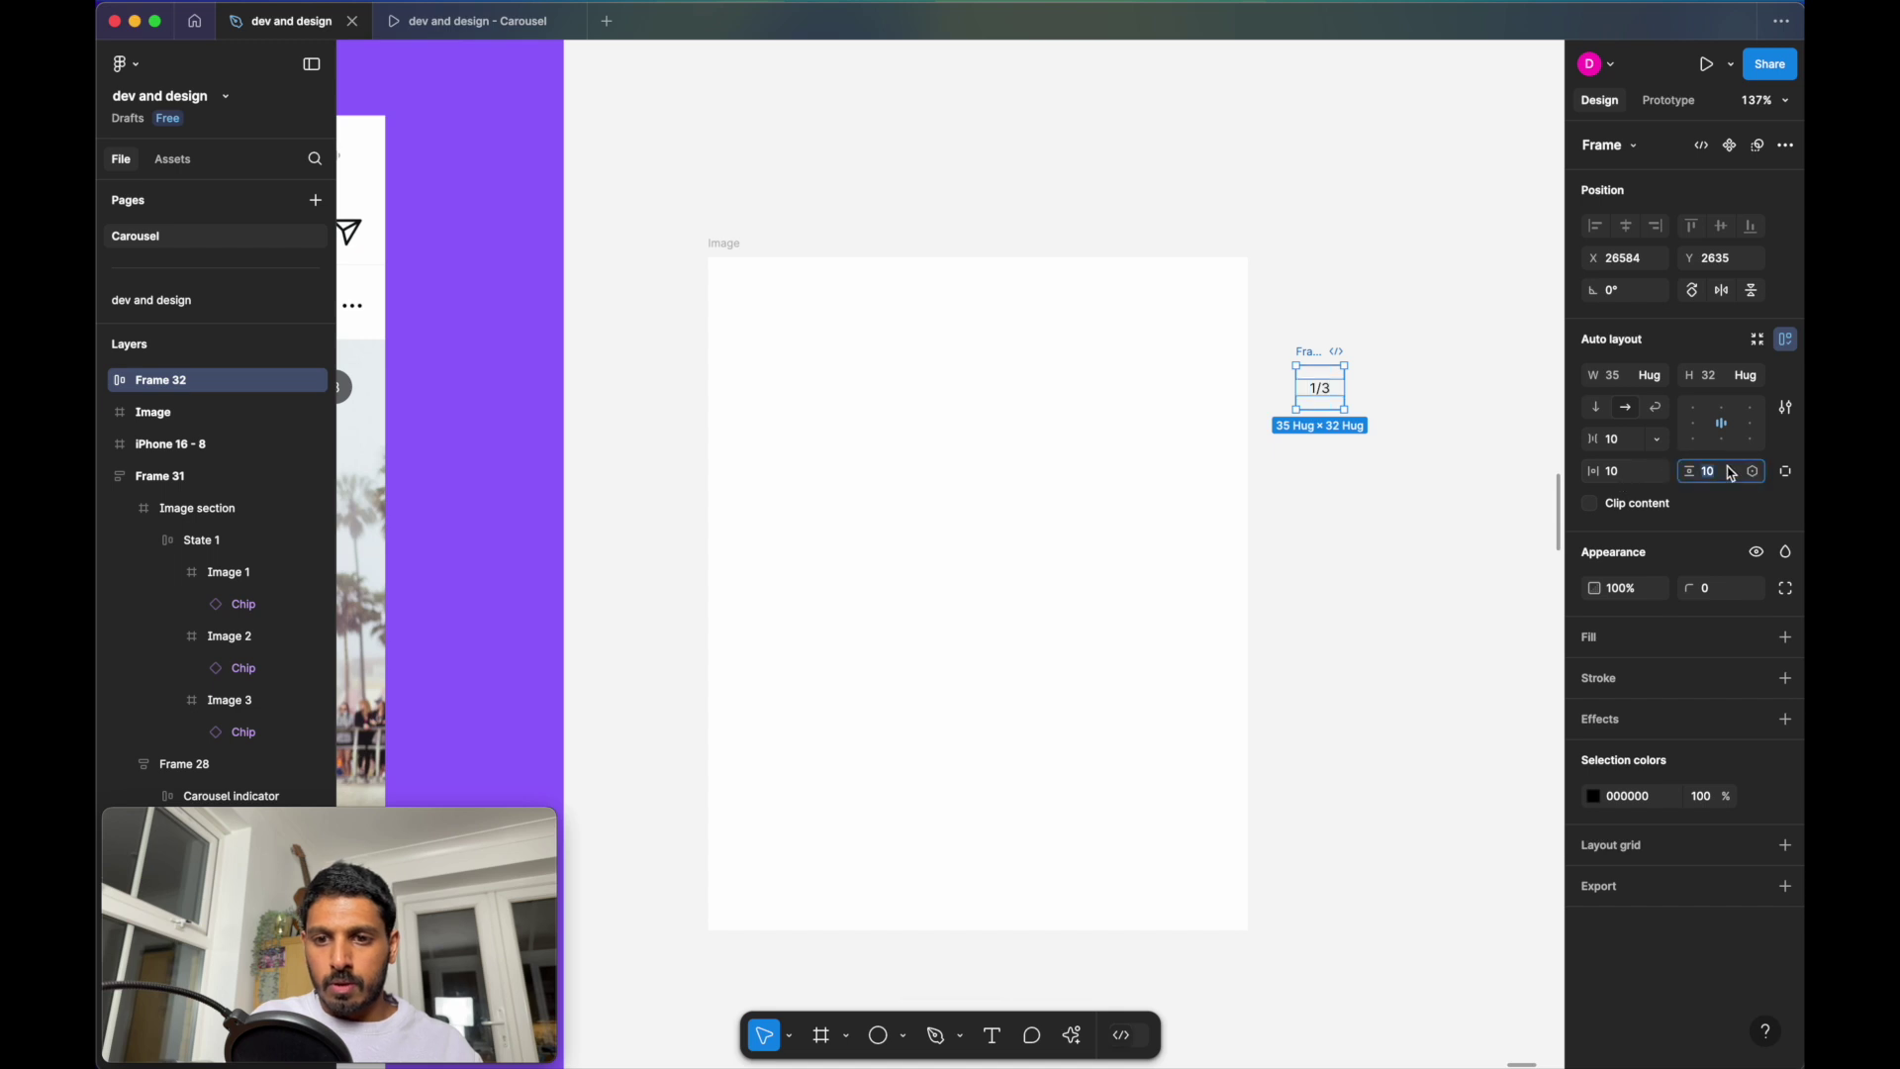
text(6)
key(Return)
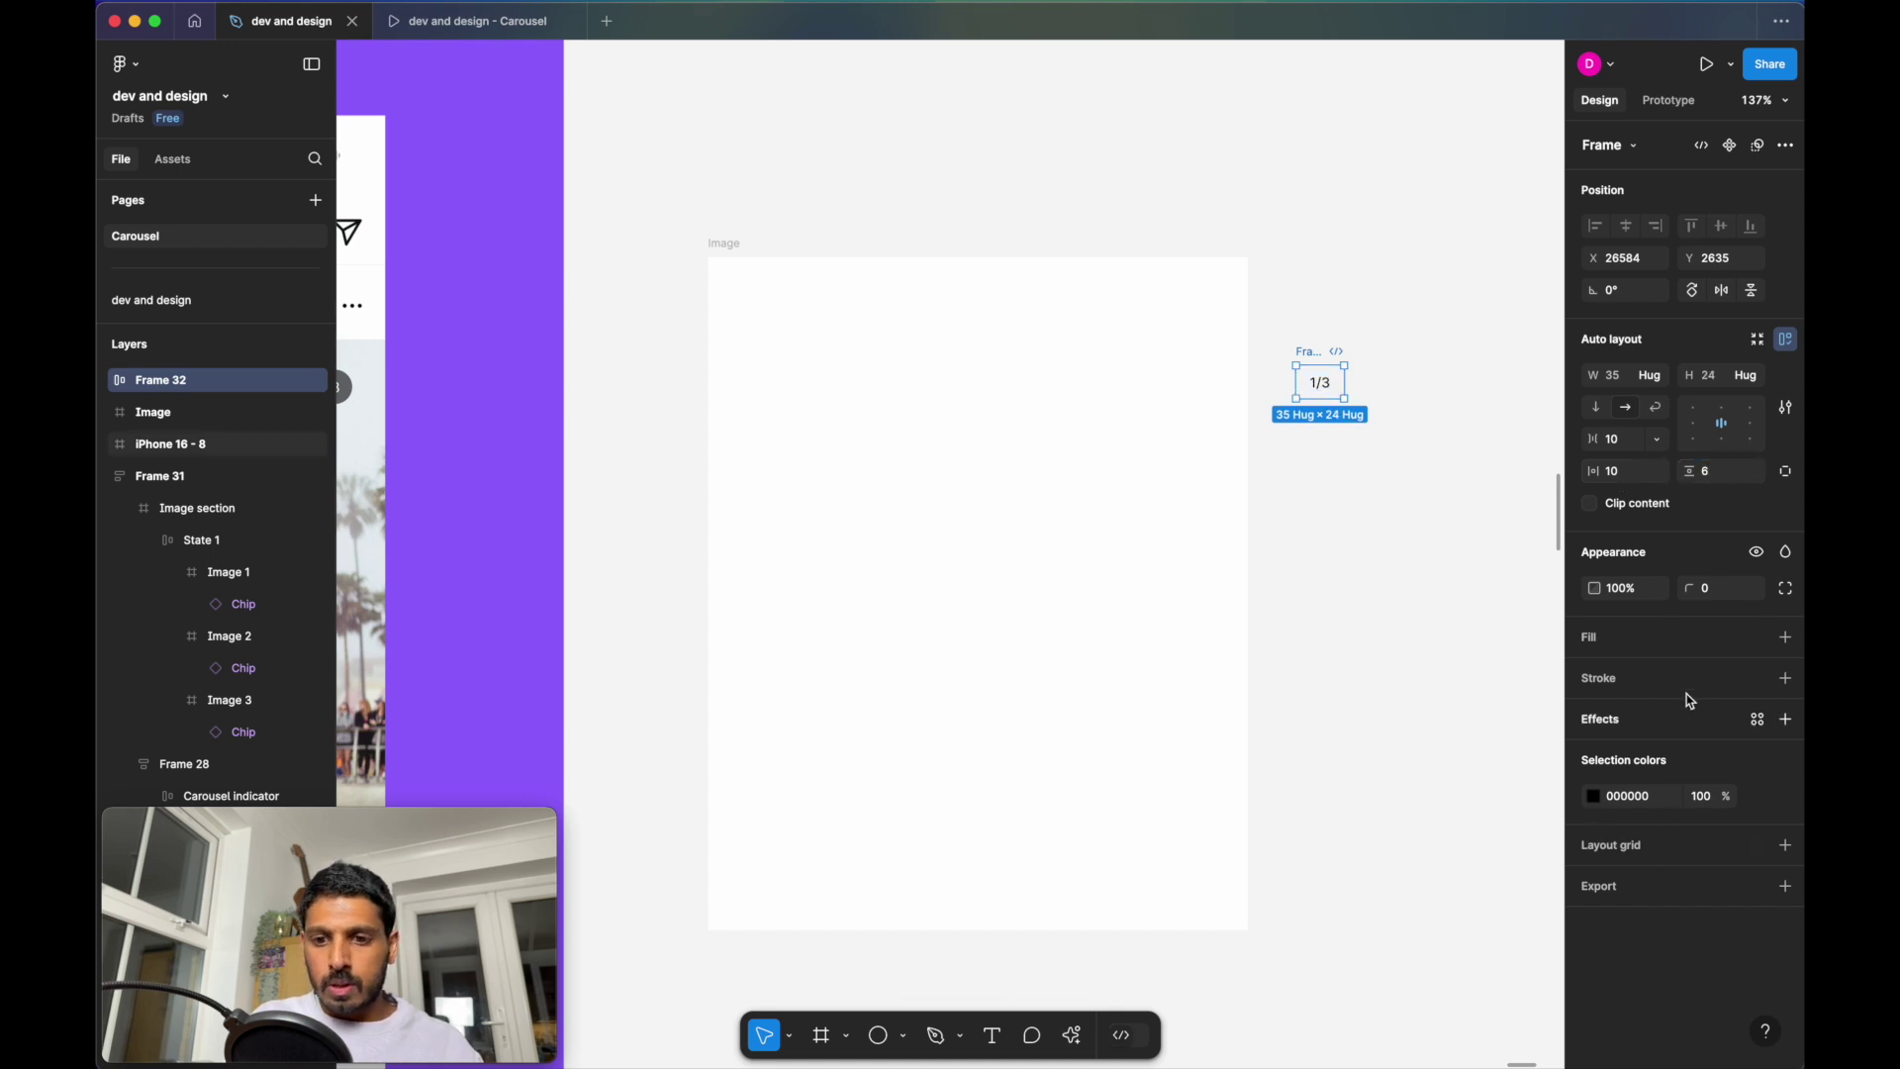
Give the counter's auto layout frame a black 000000 fill at 70% opacity
click(1785, 638)
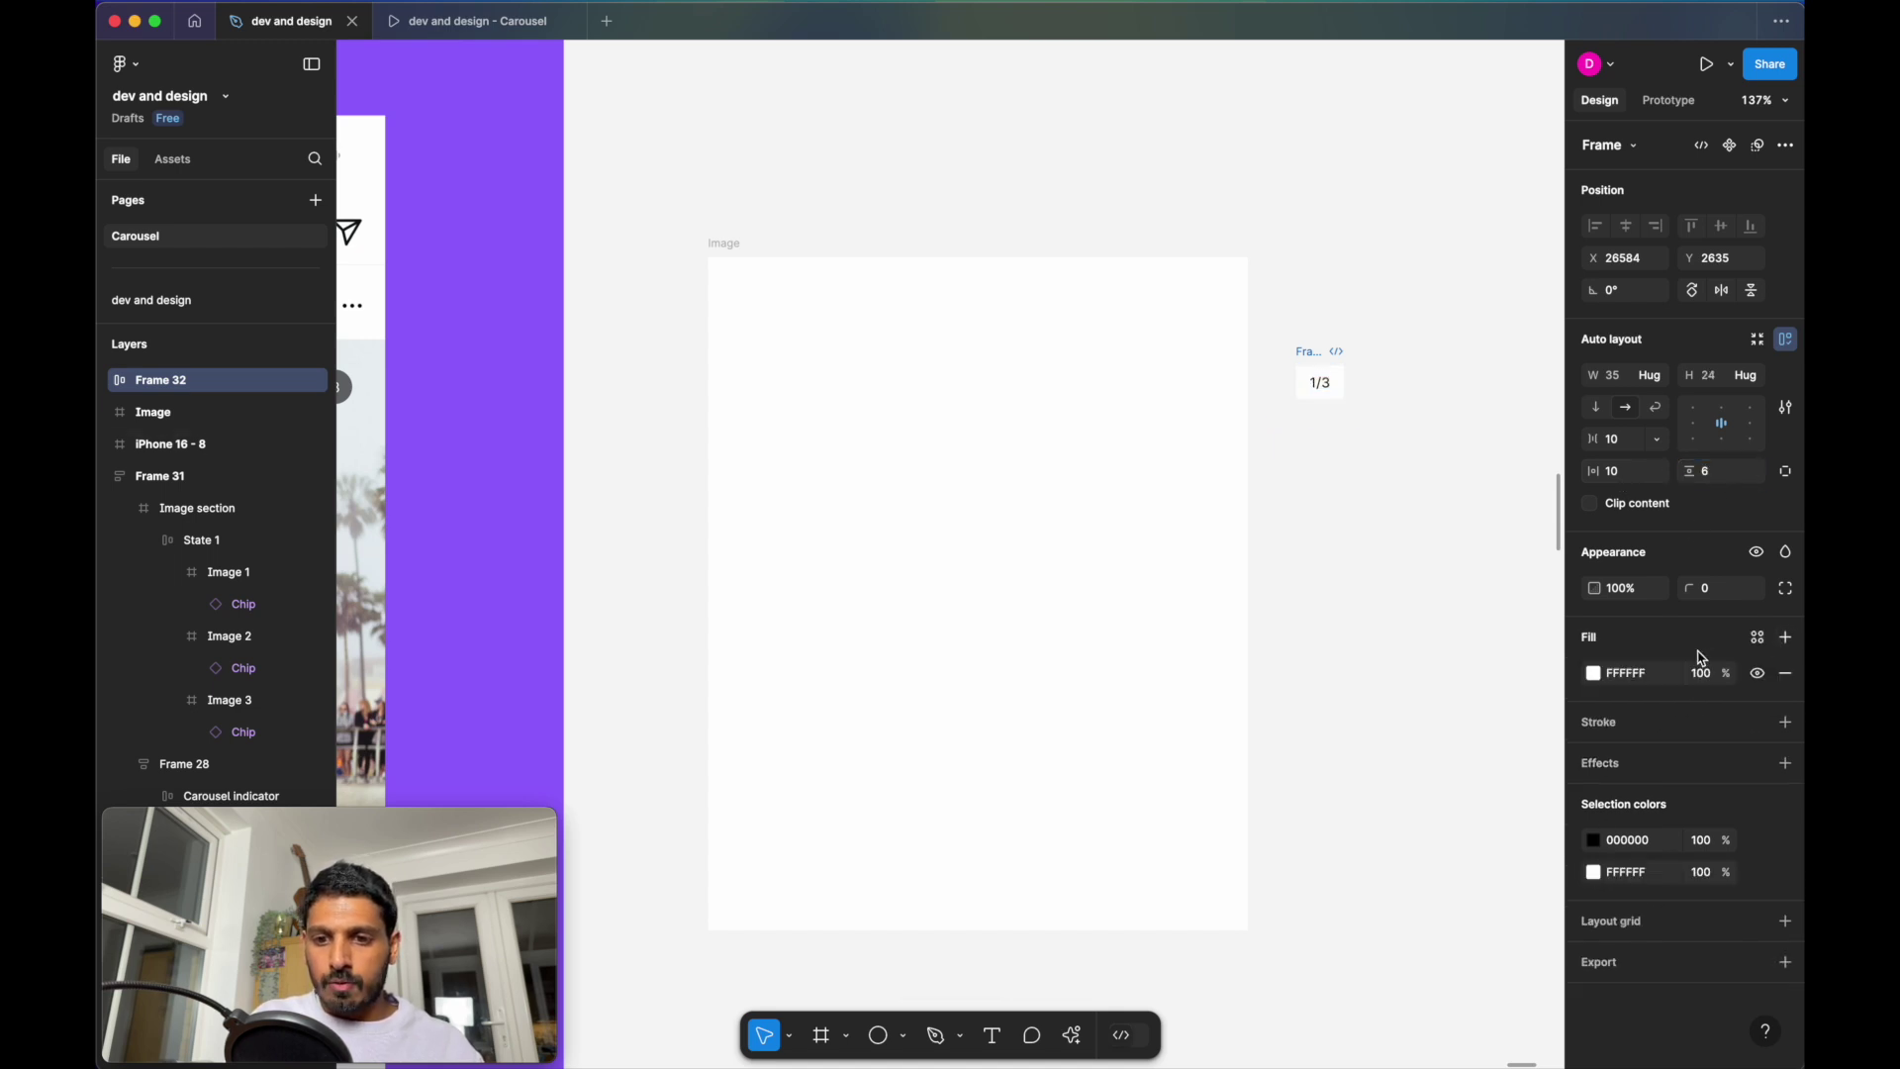
click(1594, 674)
drag(1509, 618, 1234, 904)
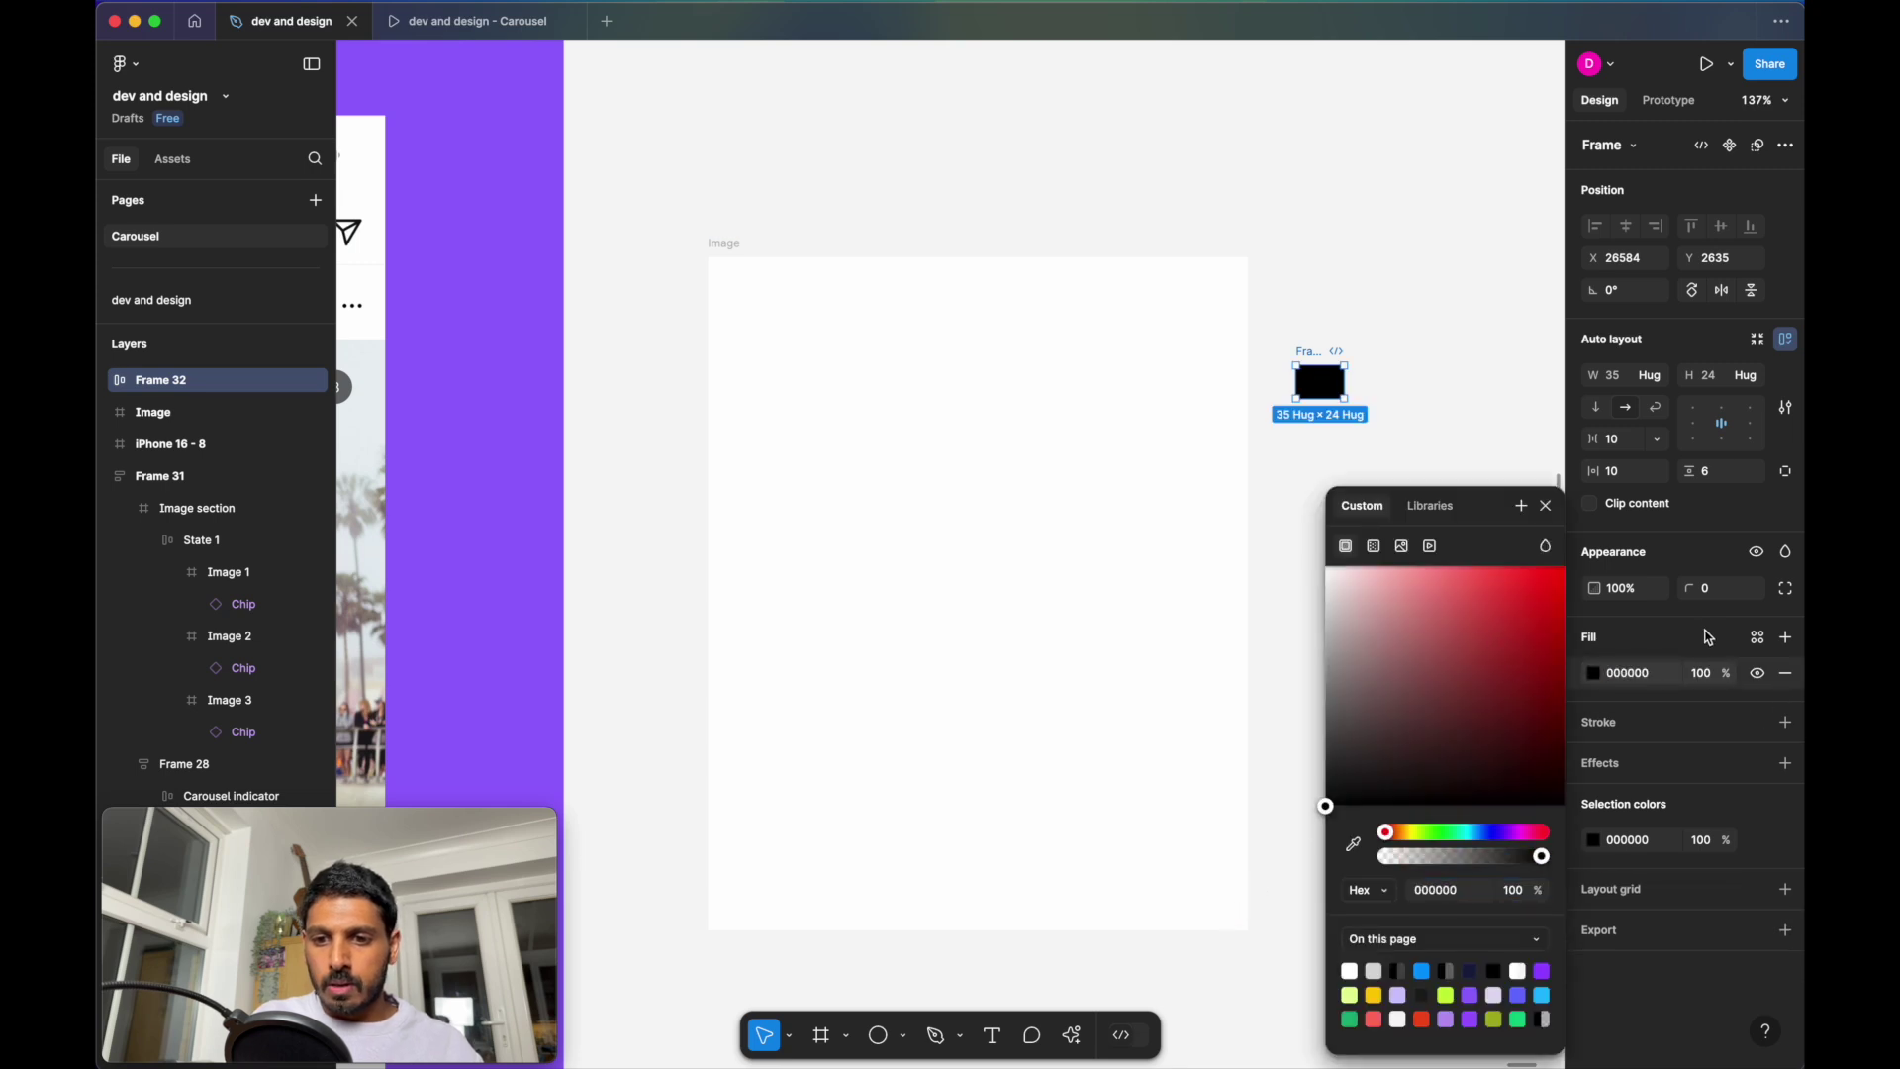
click(1702, 676)
text(70)
key(Return)
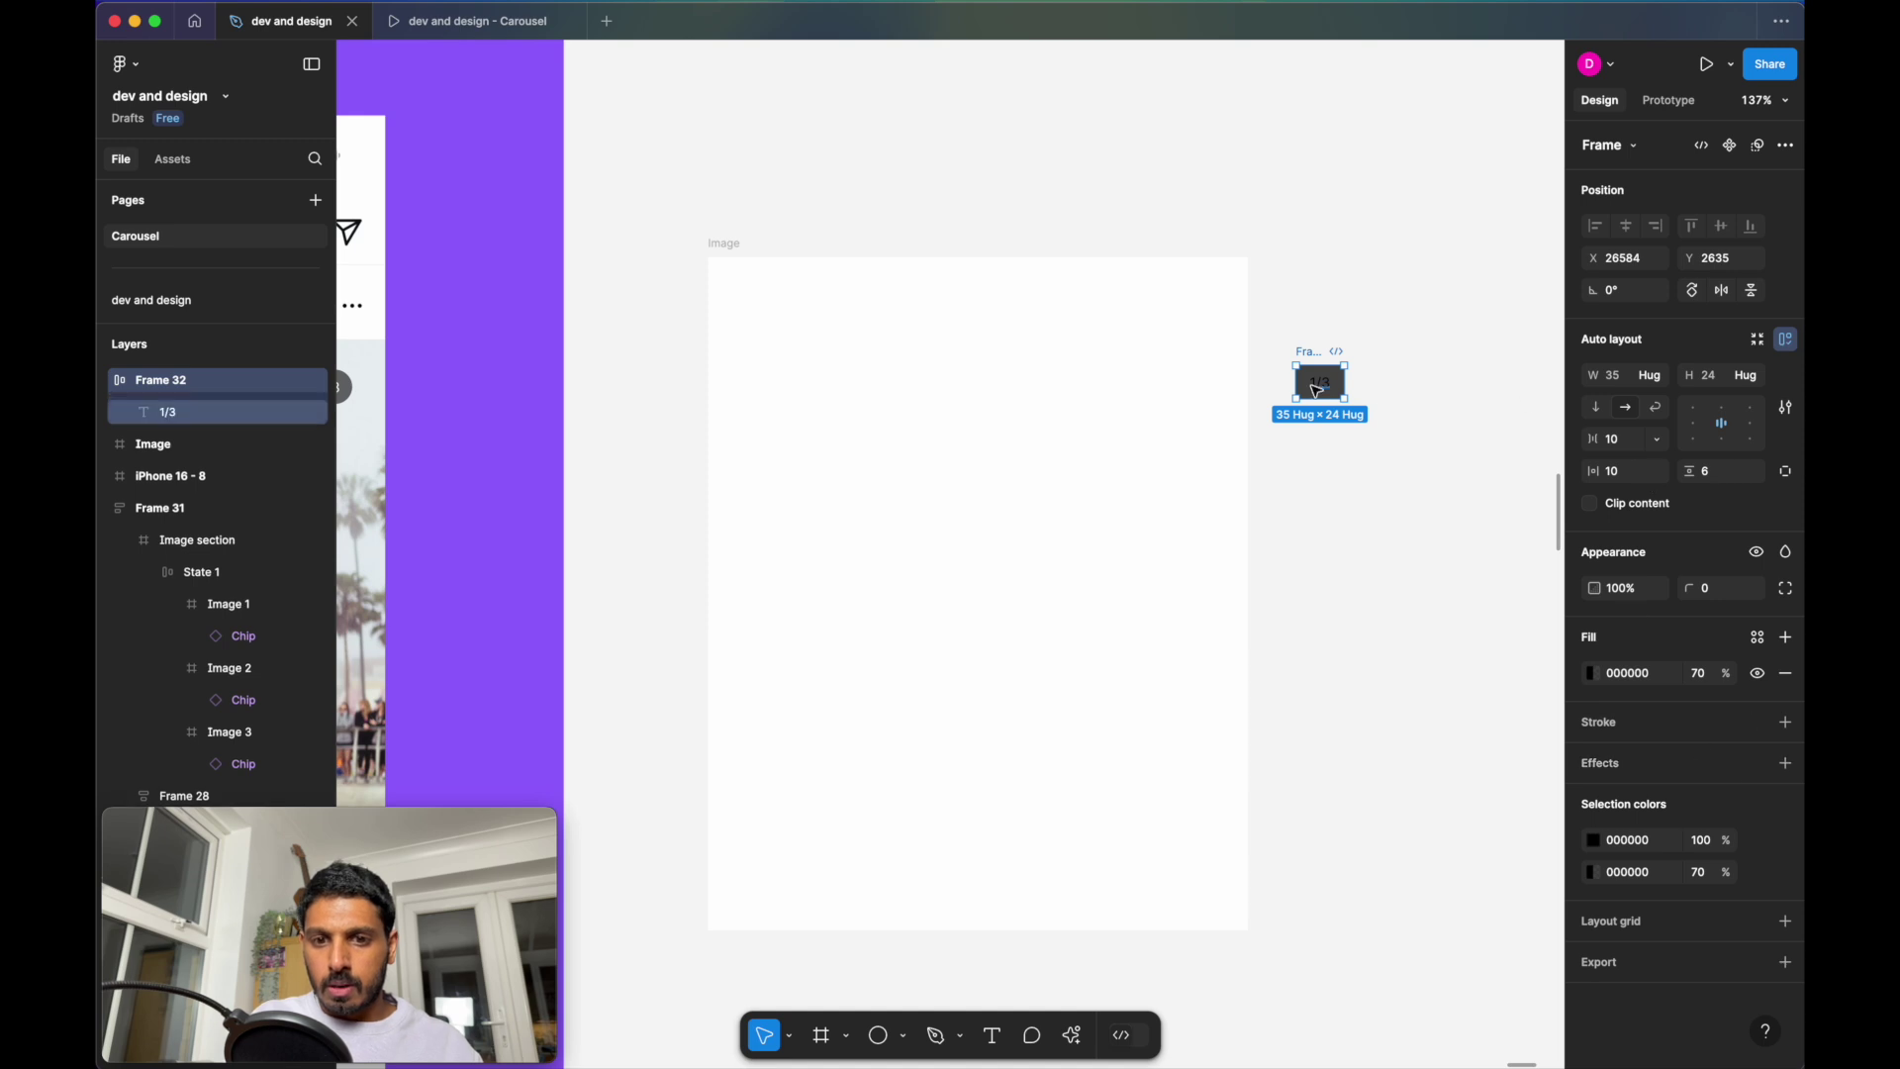
Change the fill of the 1/3 text to white FFFFFF
double_click(1321, 383)
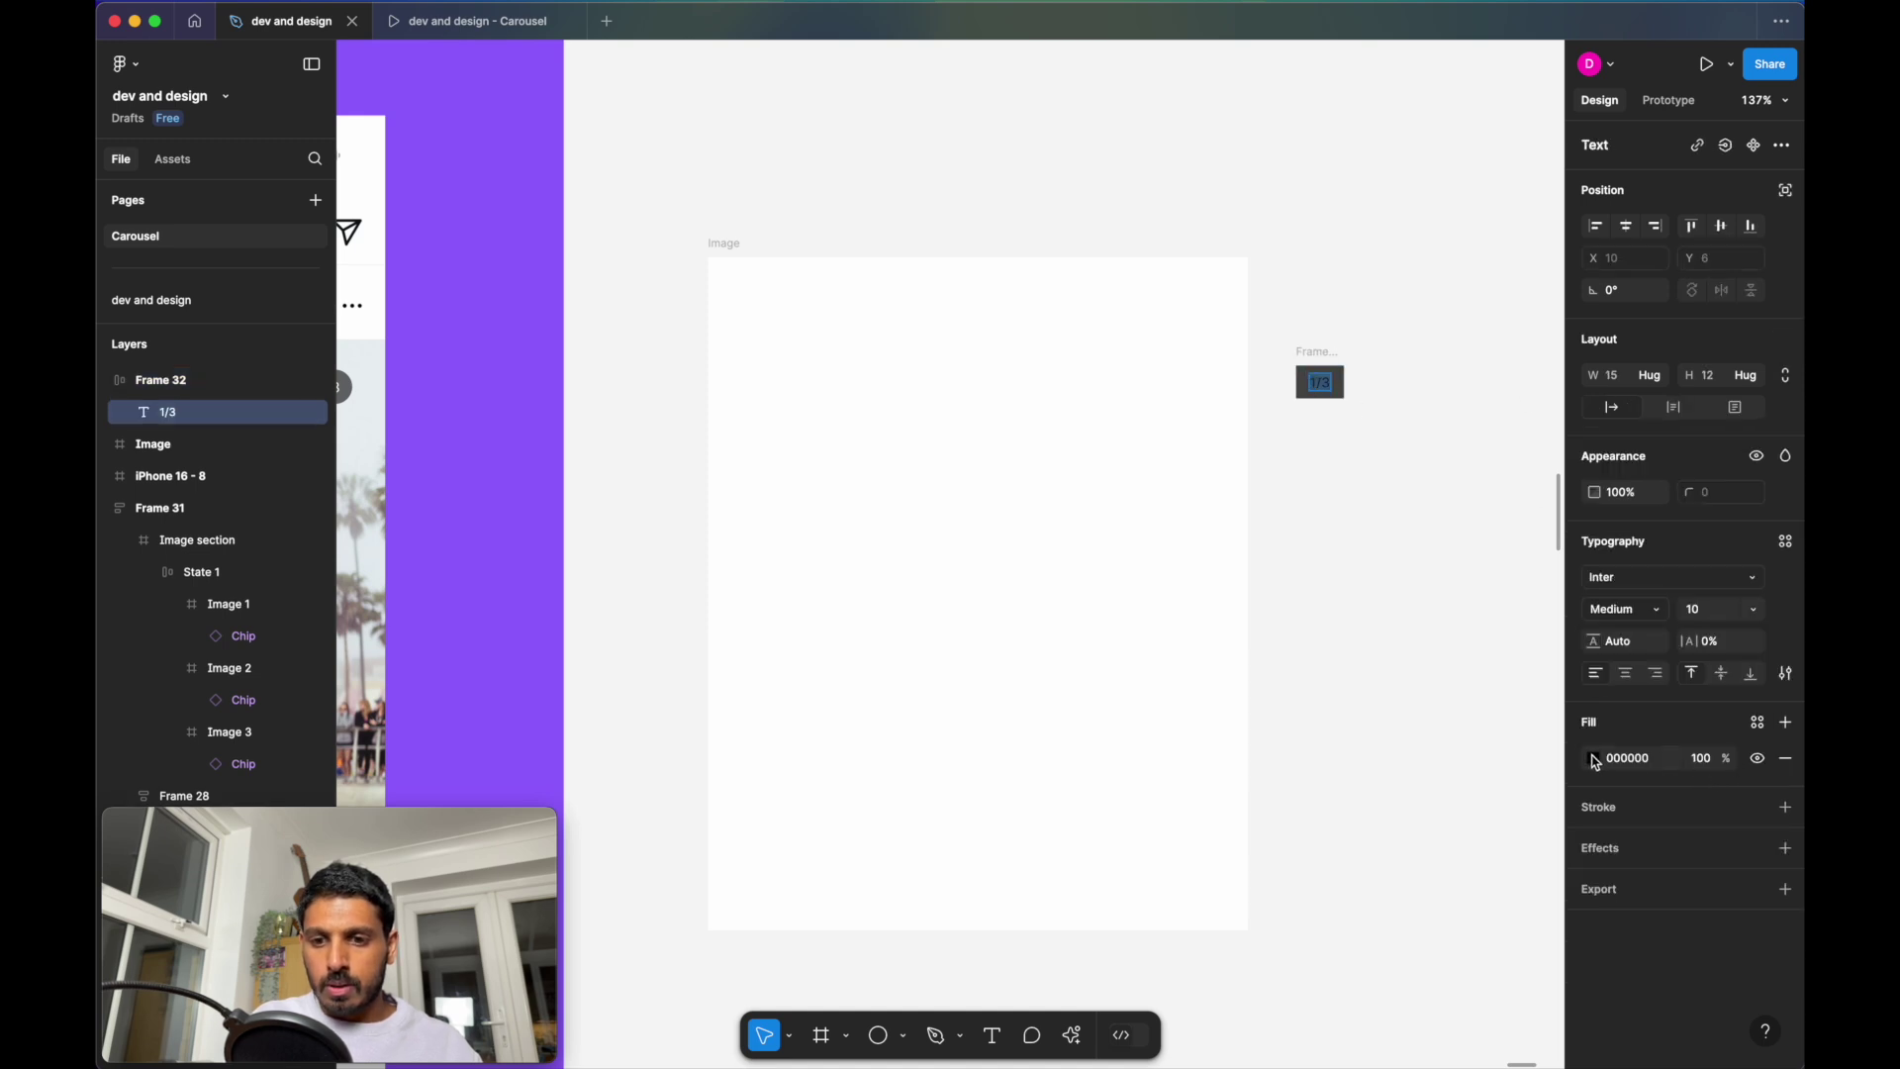
click(1596, 763)
drag(1520, 729, 1222, 528)
Set the counter frame's corner radius to 20 and rename the frame as Chip 1
click(1314, 353)
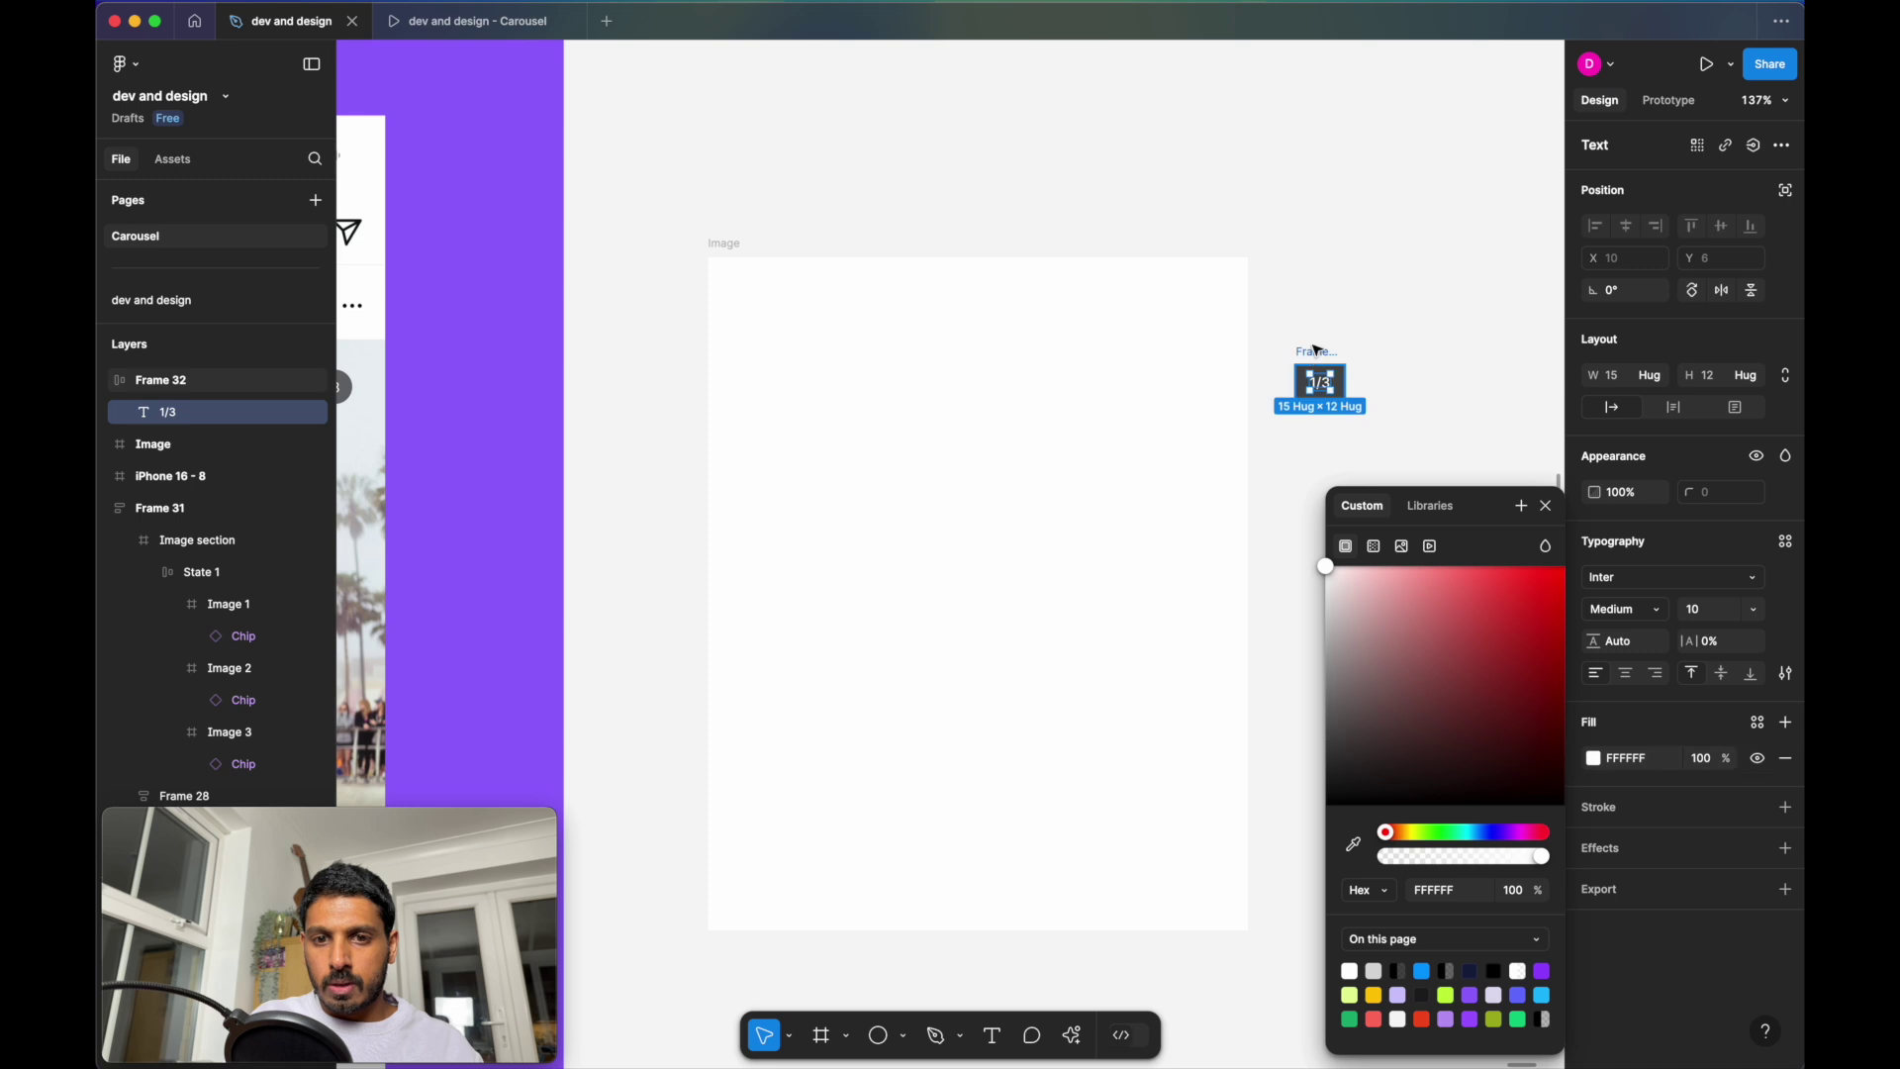
text(20)
key(Return)
double_click(1312, 354)
text(Chip 1)
key(Return)
key(Escape)
Move Chip 1 above the Image frame and make two evenly spaced copies in a row beside it
click(1321, 356)
drag(1321, 356, 1169, 112)
key(super+d)
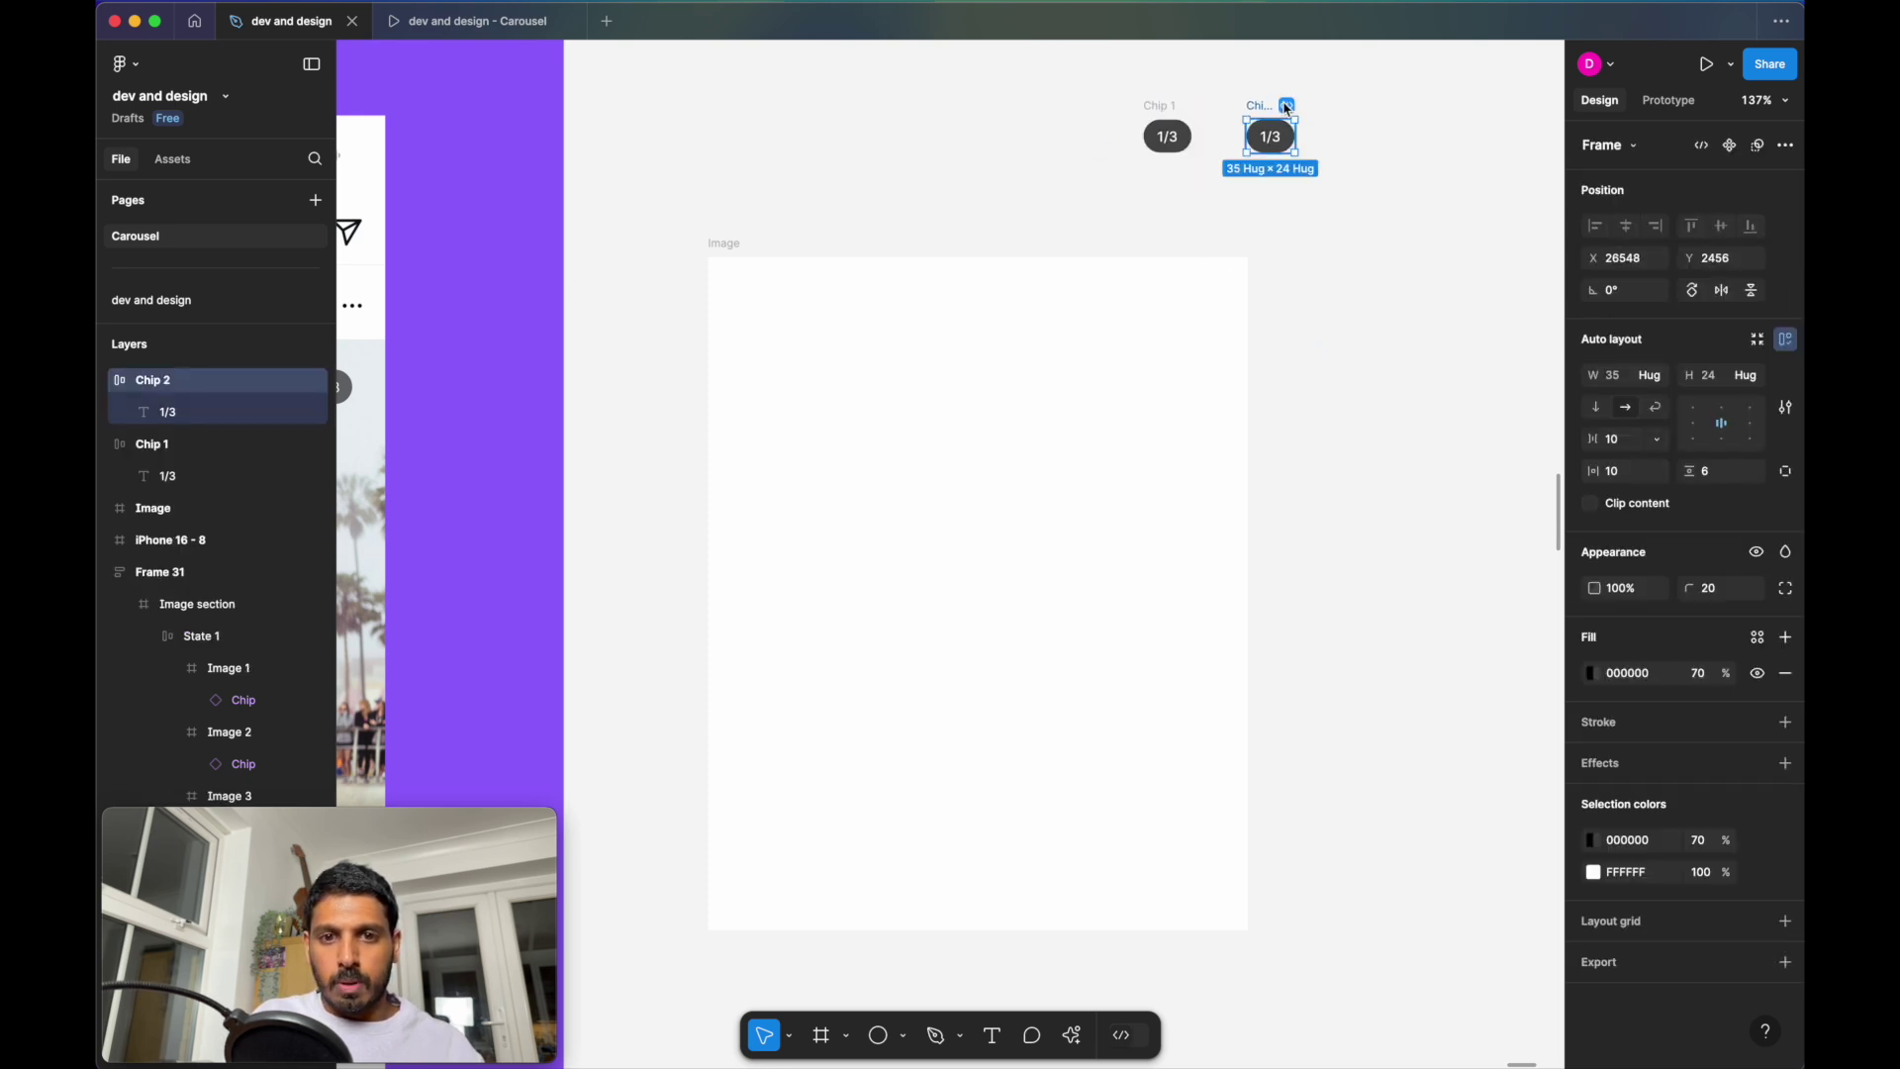
key(super+d)
Change the second chip's text to 2/3 and the third chip's text to 3/3
double_click(1271, 138)
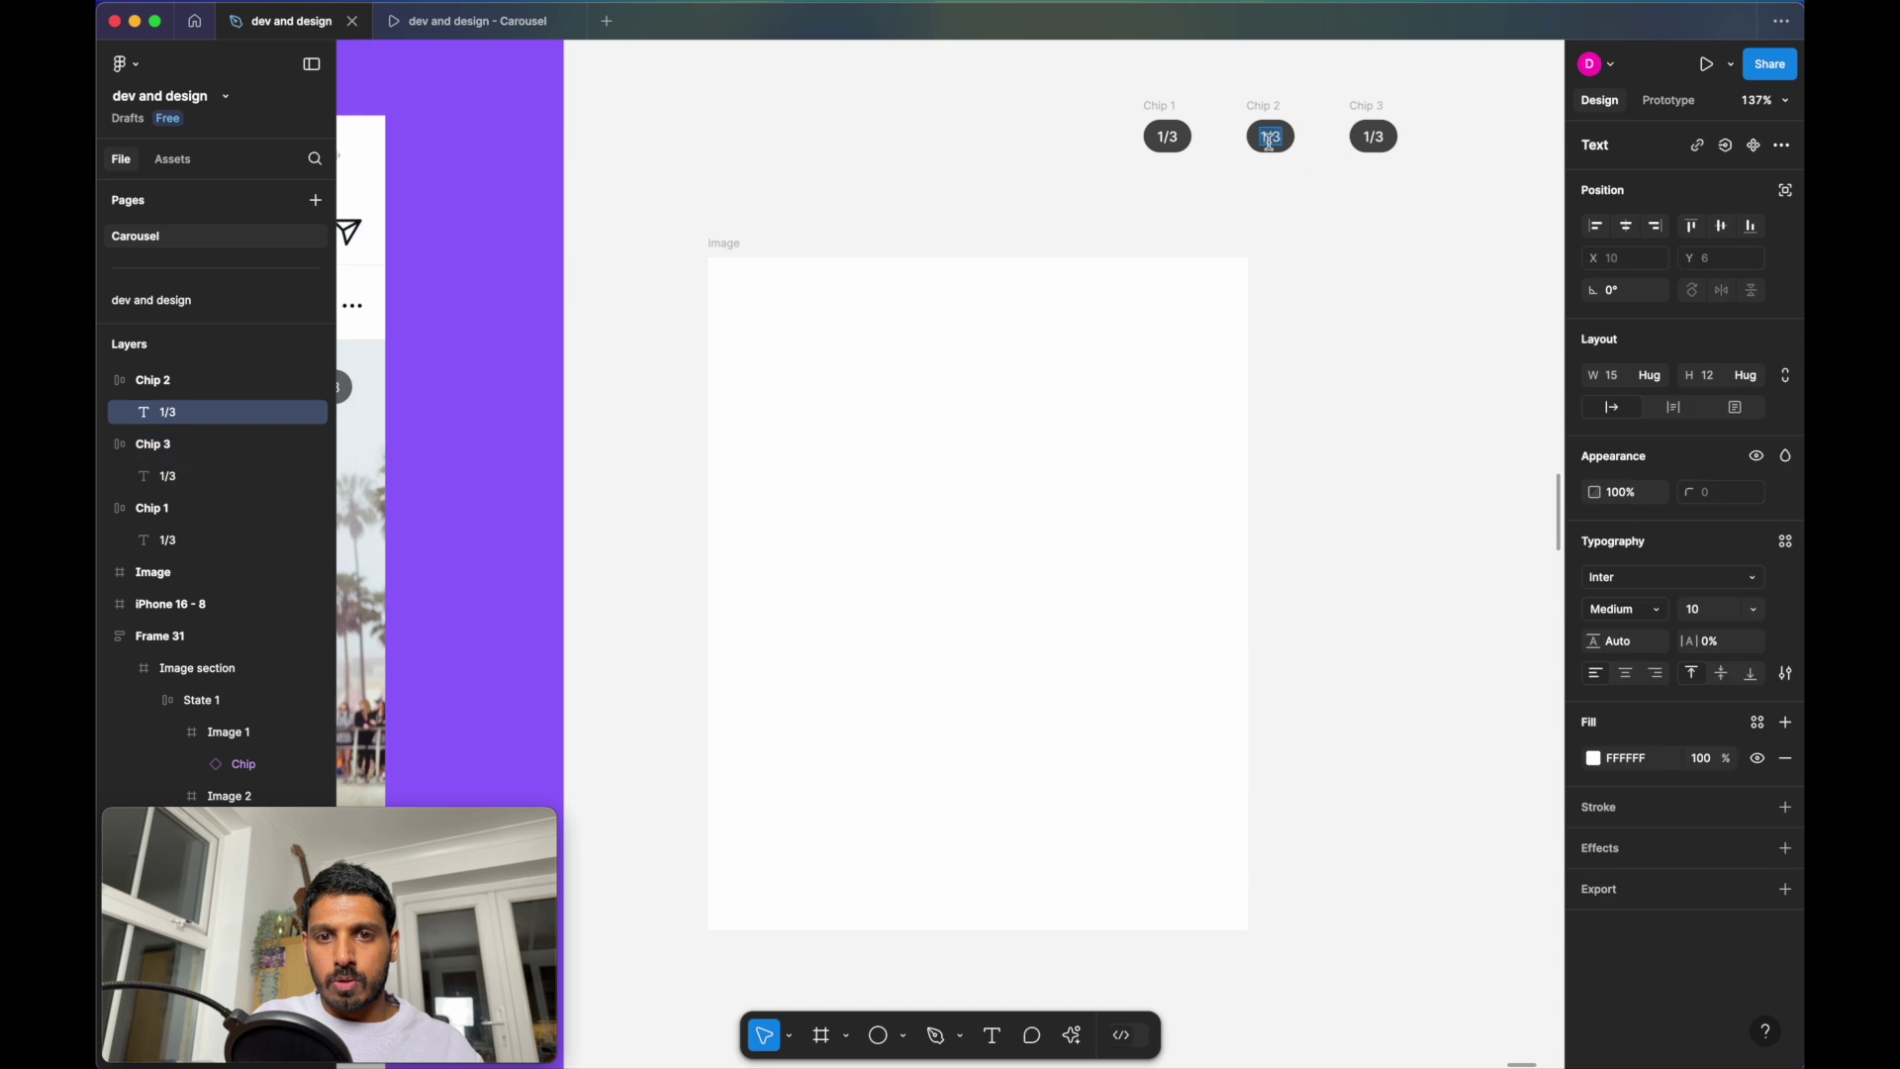
text(2)
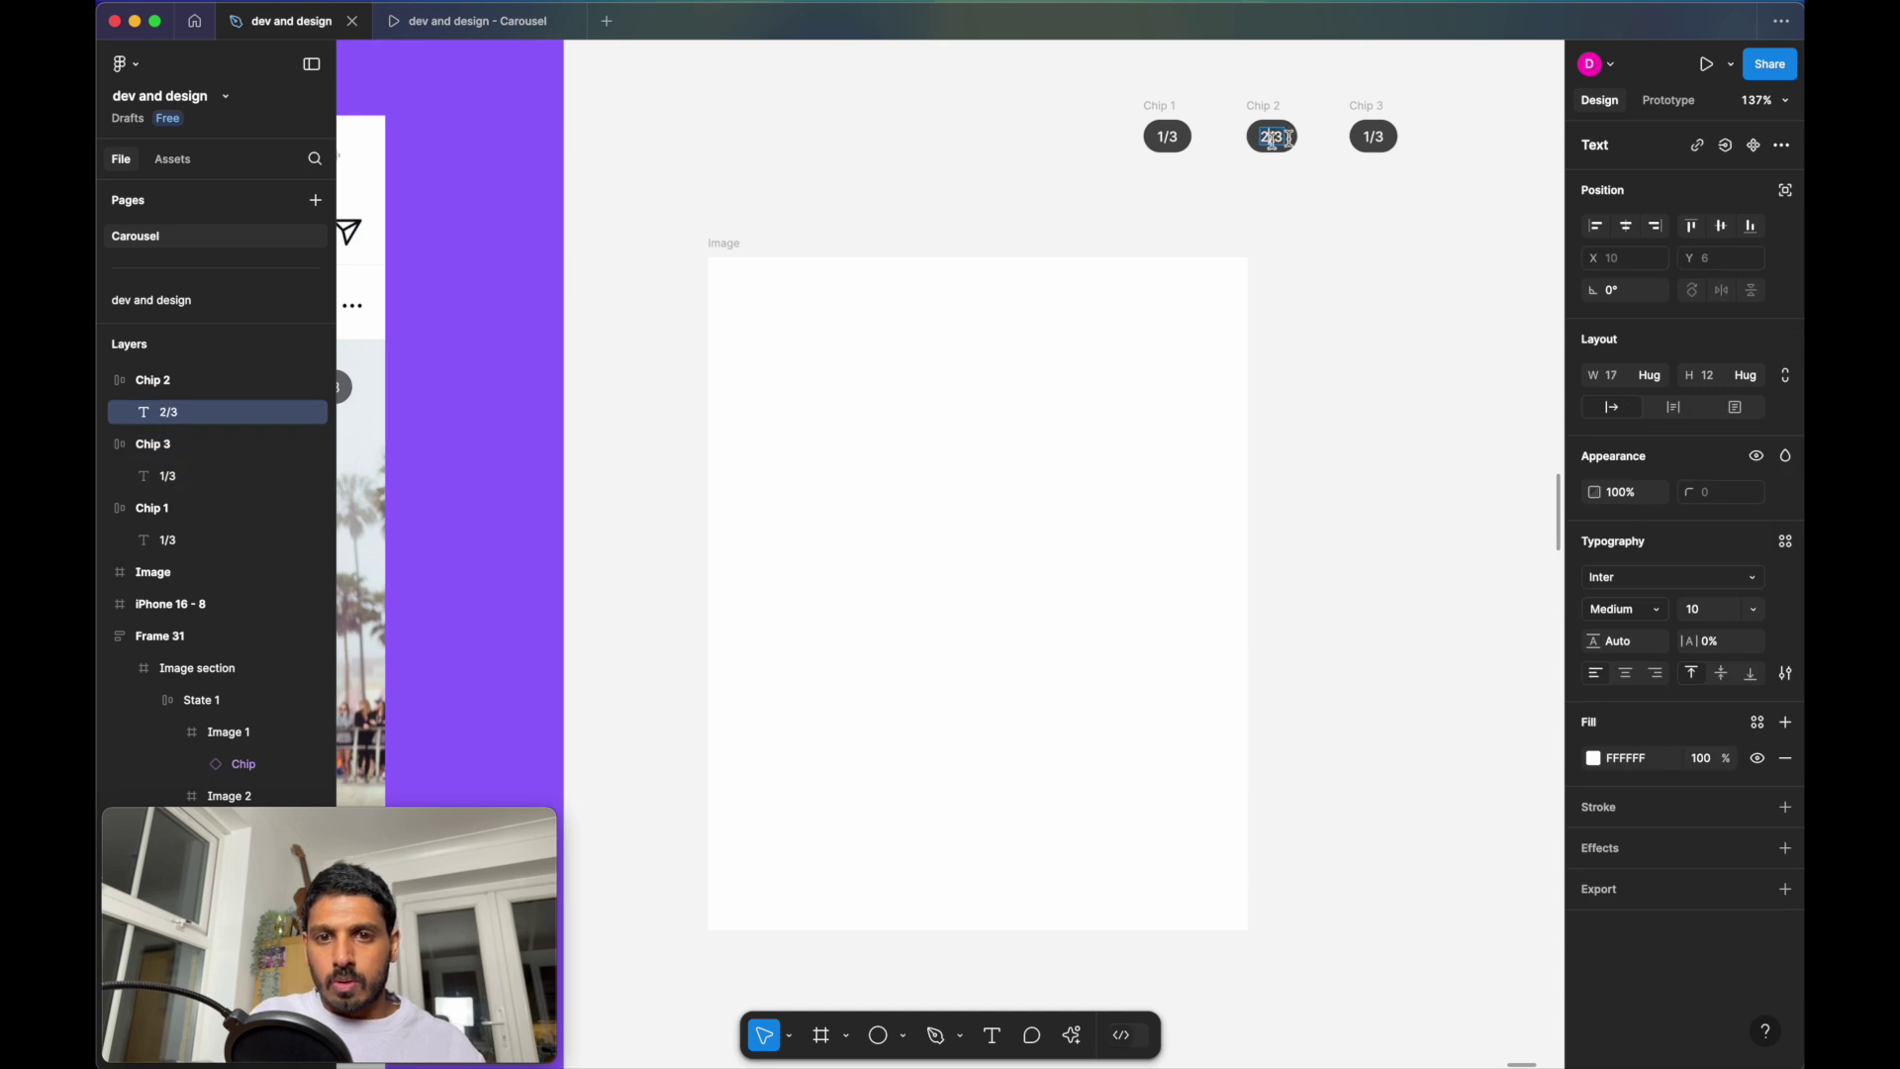
double_click(1370, 137)
text(3)
Turn the three chips into one component set with three variants
drag(1124, 93, 1430, 212)
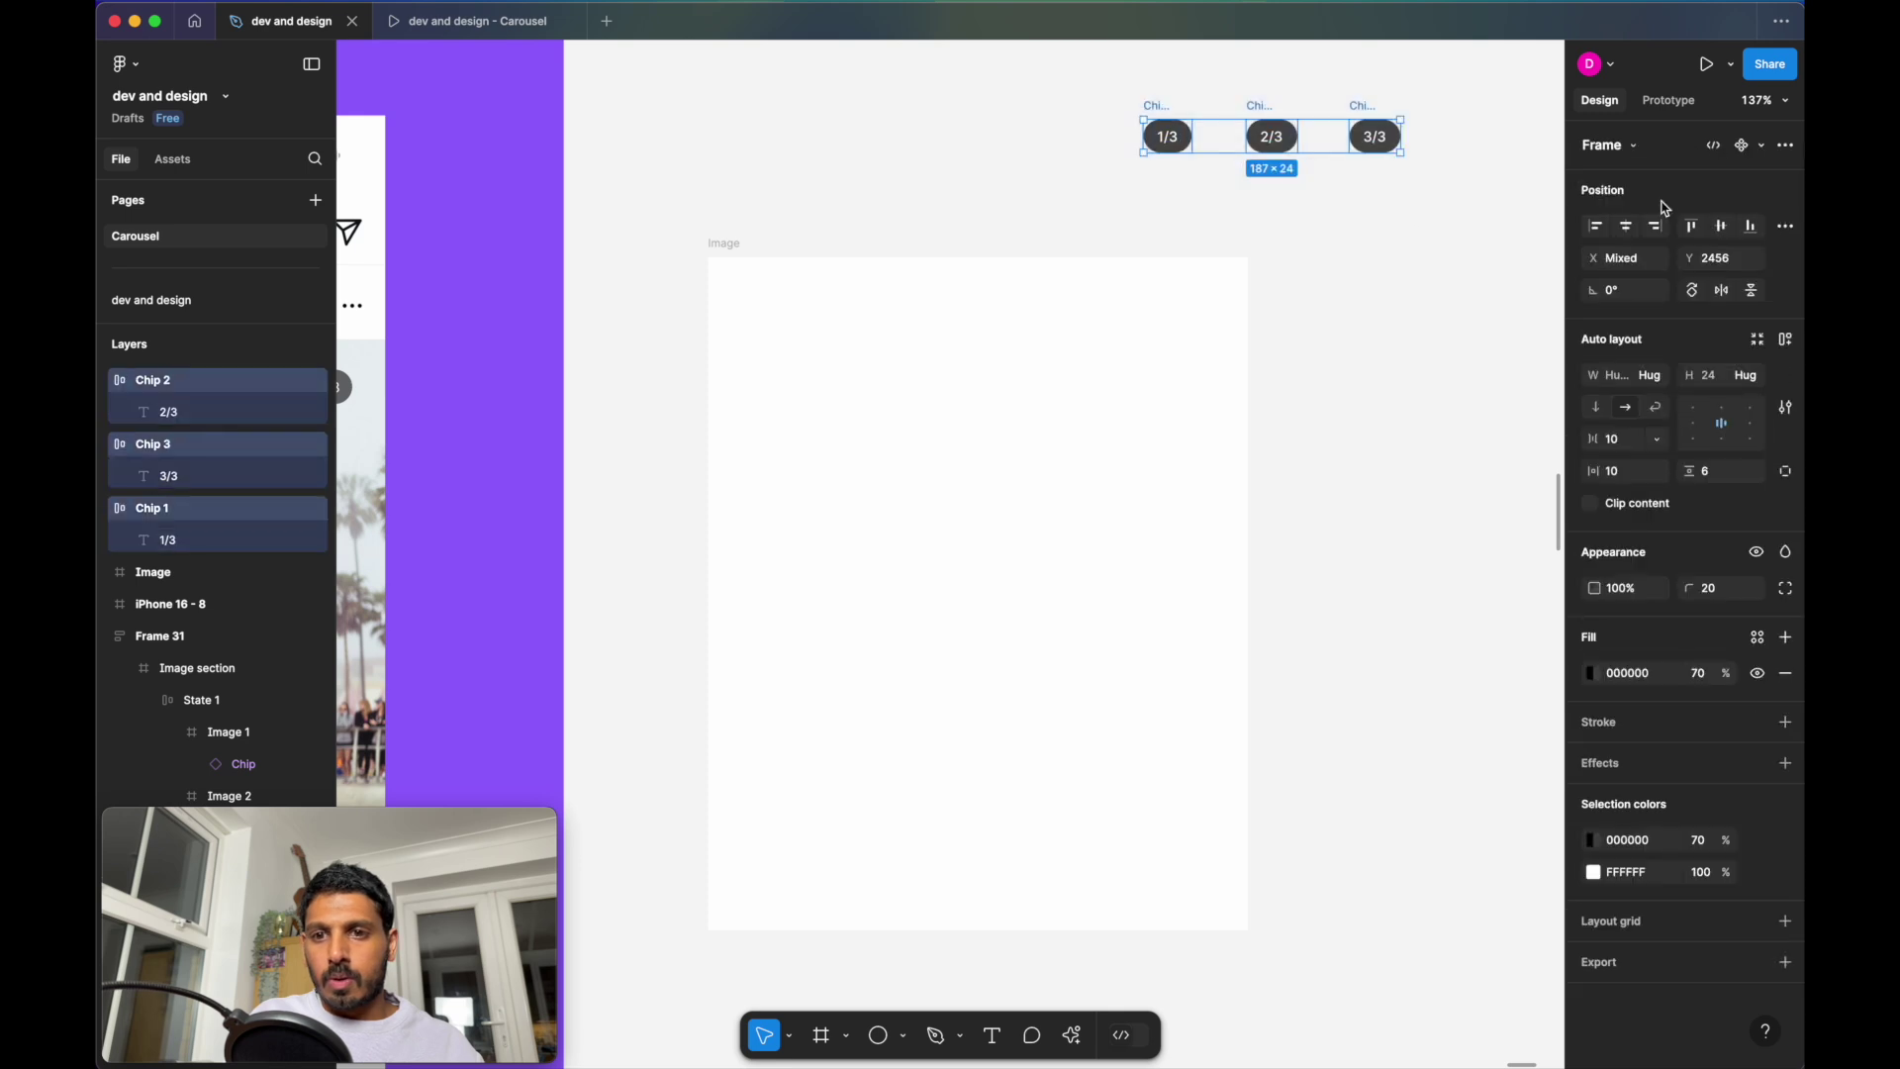
click(1757, 153)
click(1712, 231)
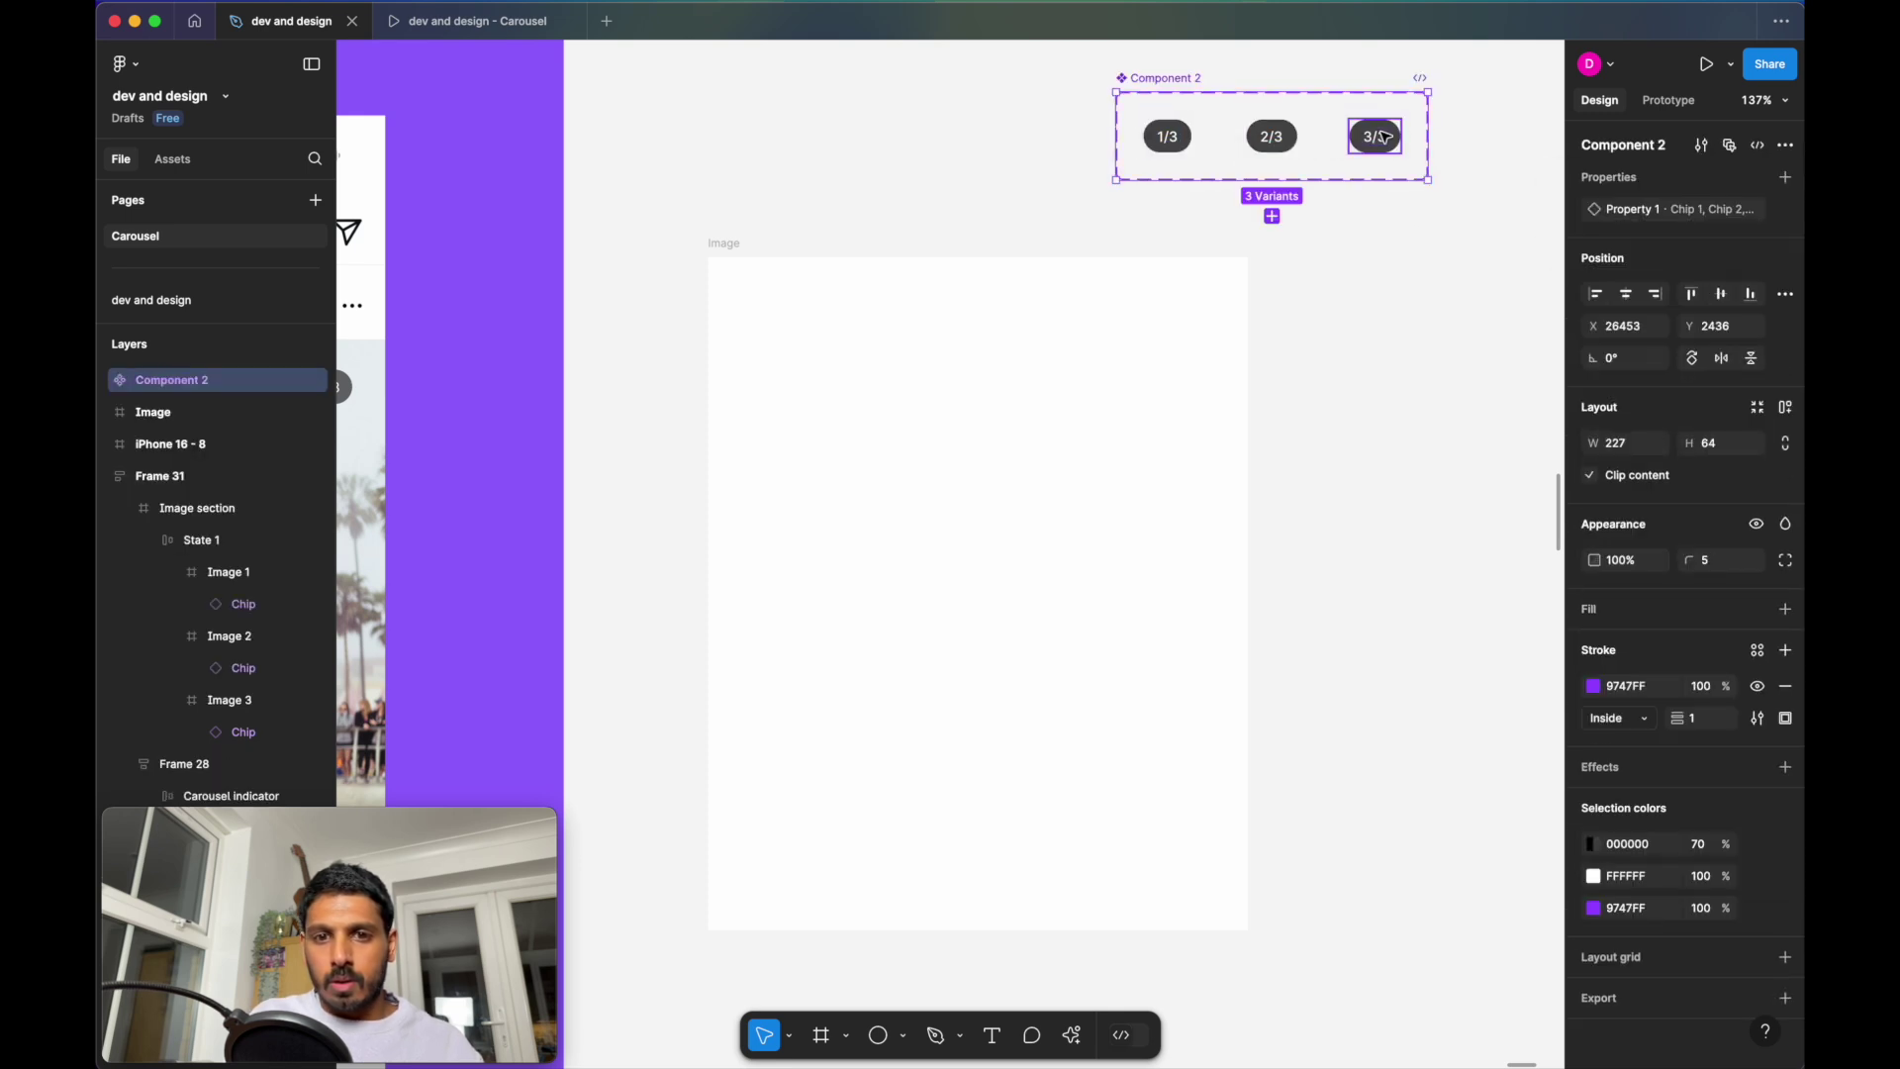
Name the component set Chip and rename its variant property as Number
key(Return)
double_click(1630, 212)
text(Number)
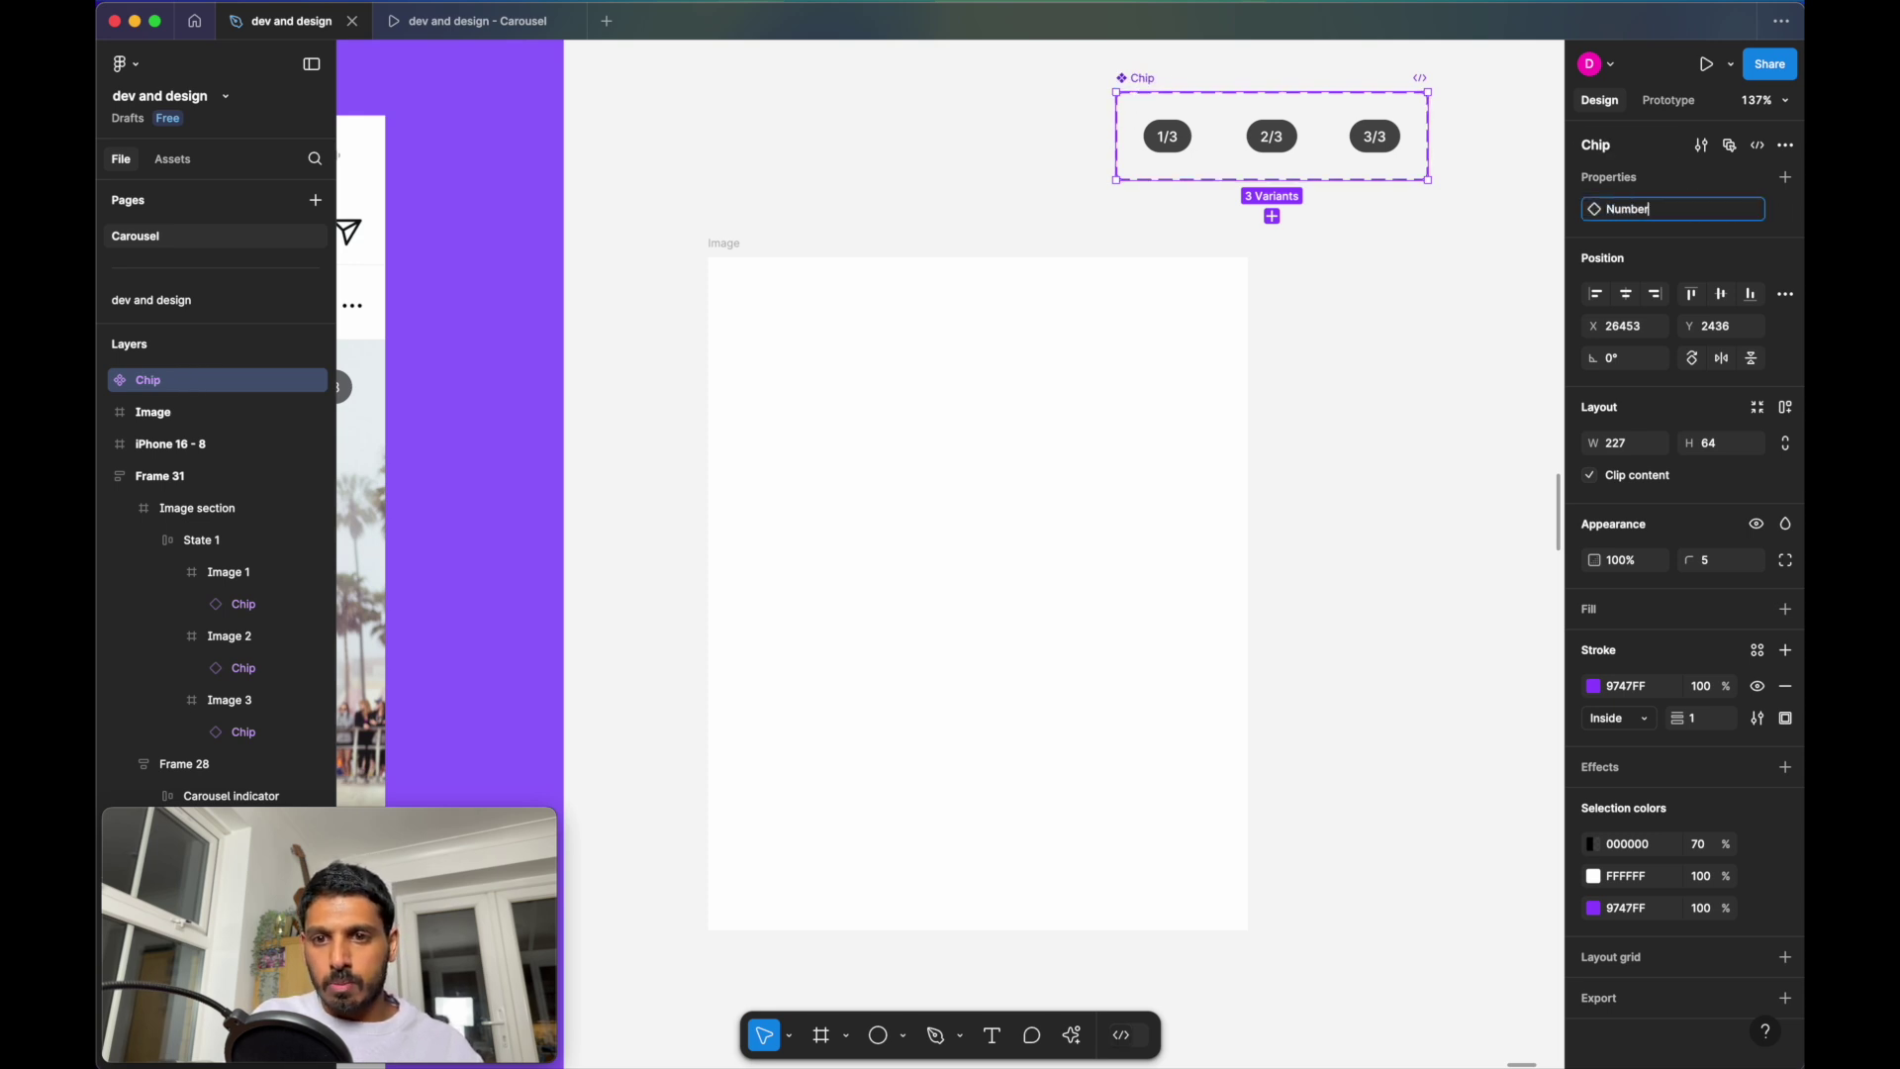
key(Return)
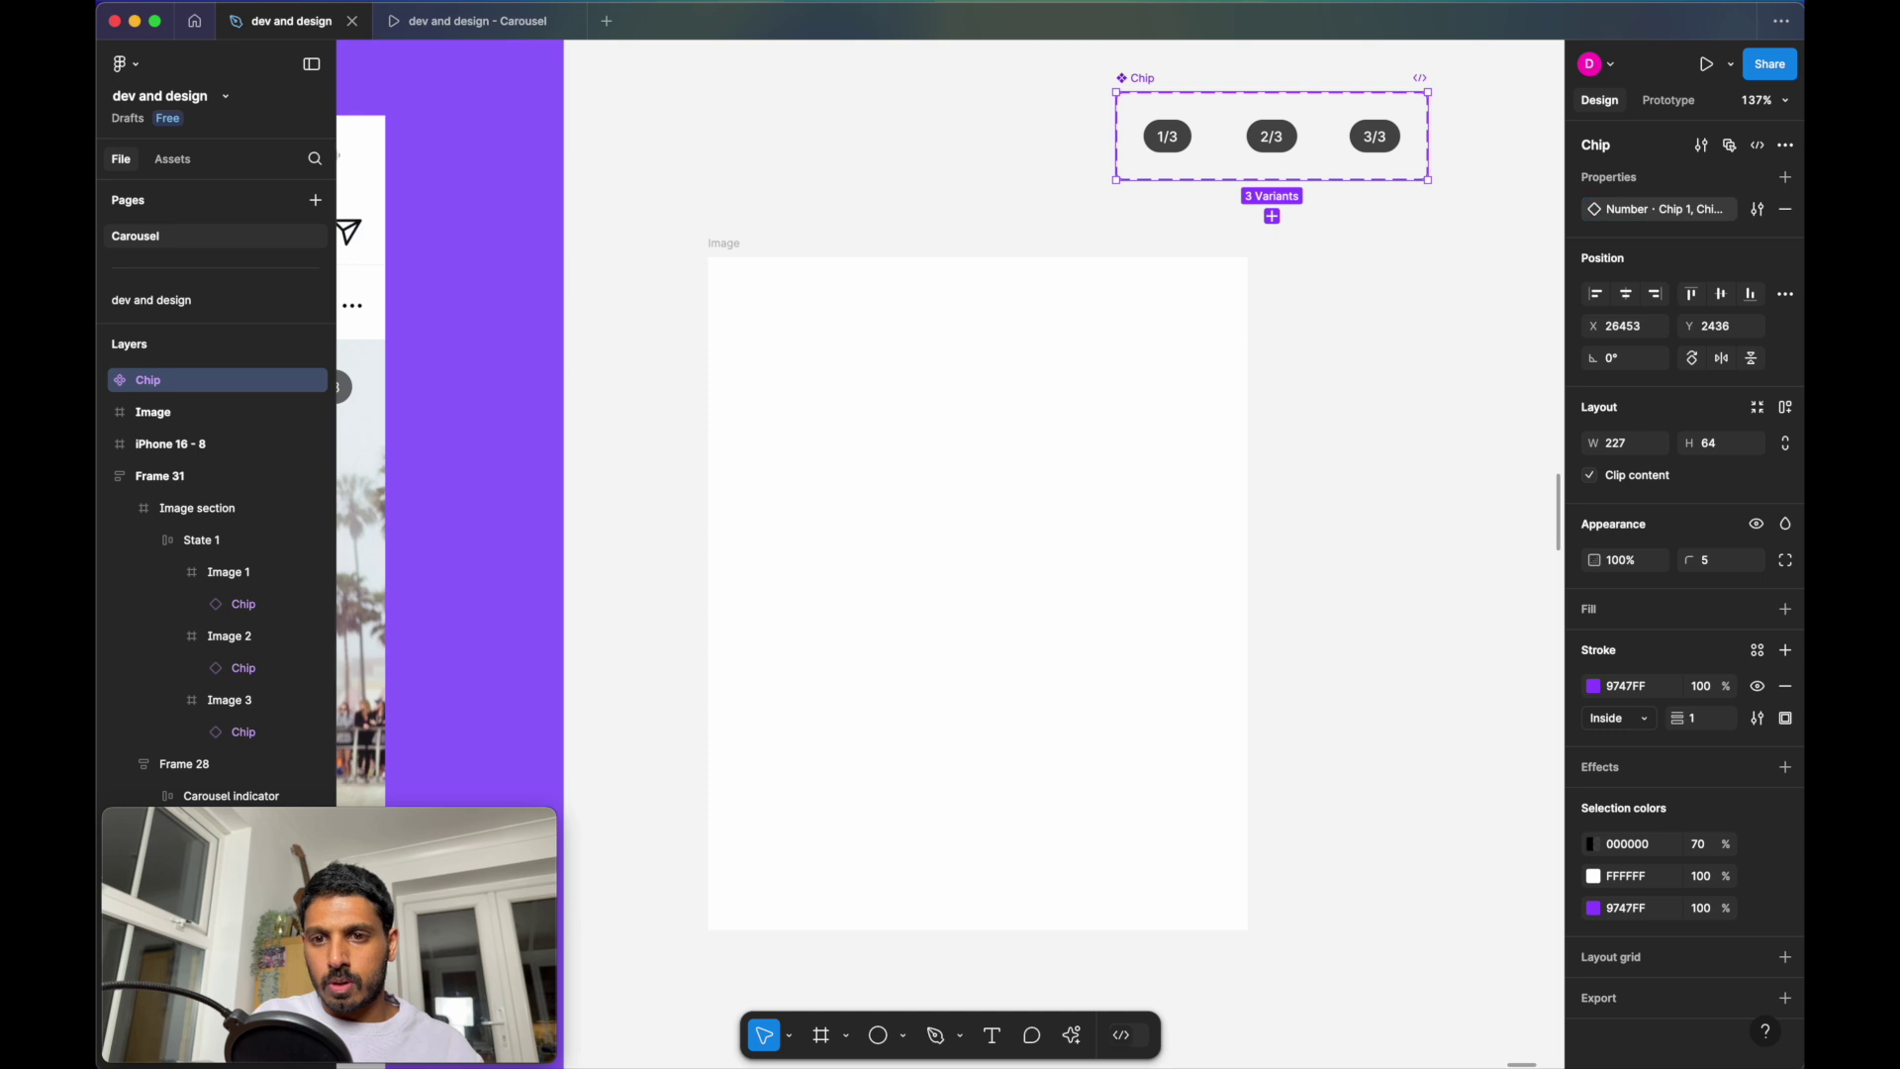
Set the Number values of the 1/3, 2/3 and 3/3 variants to 1, 2 and 3
click(1170, 139)
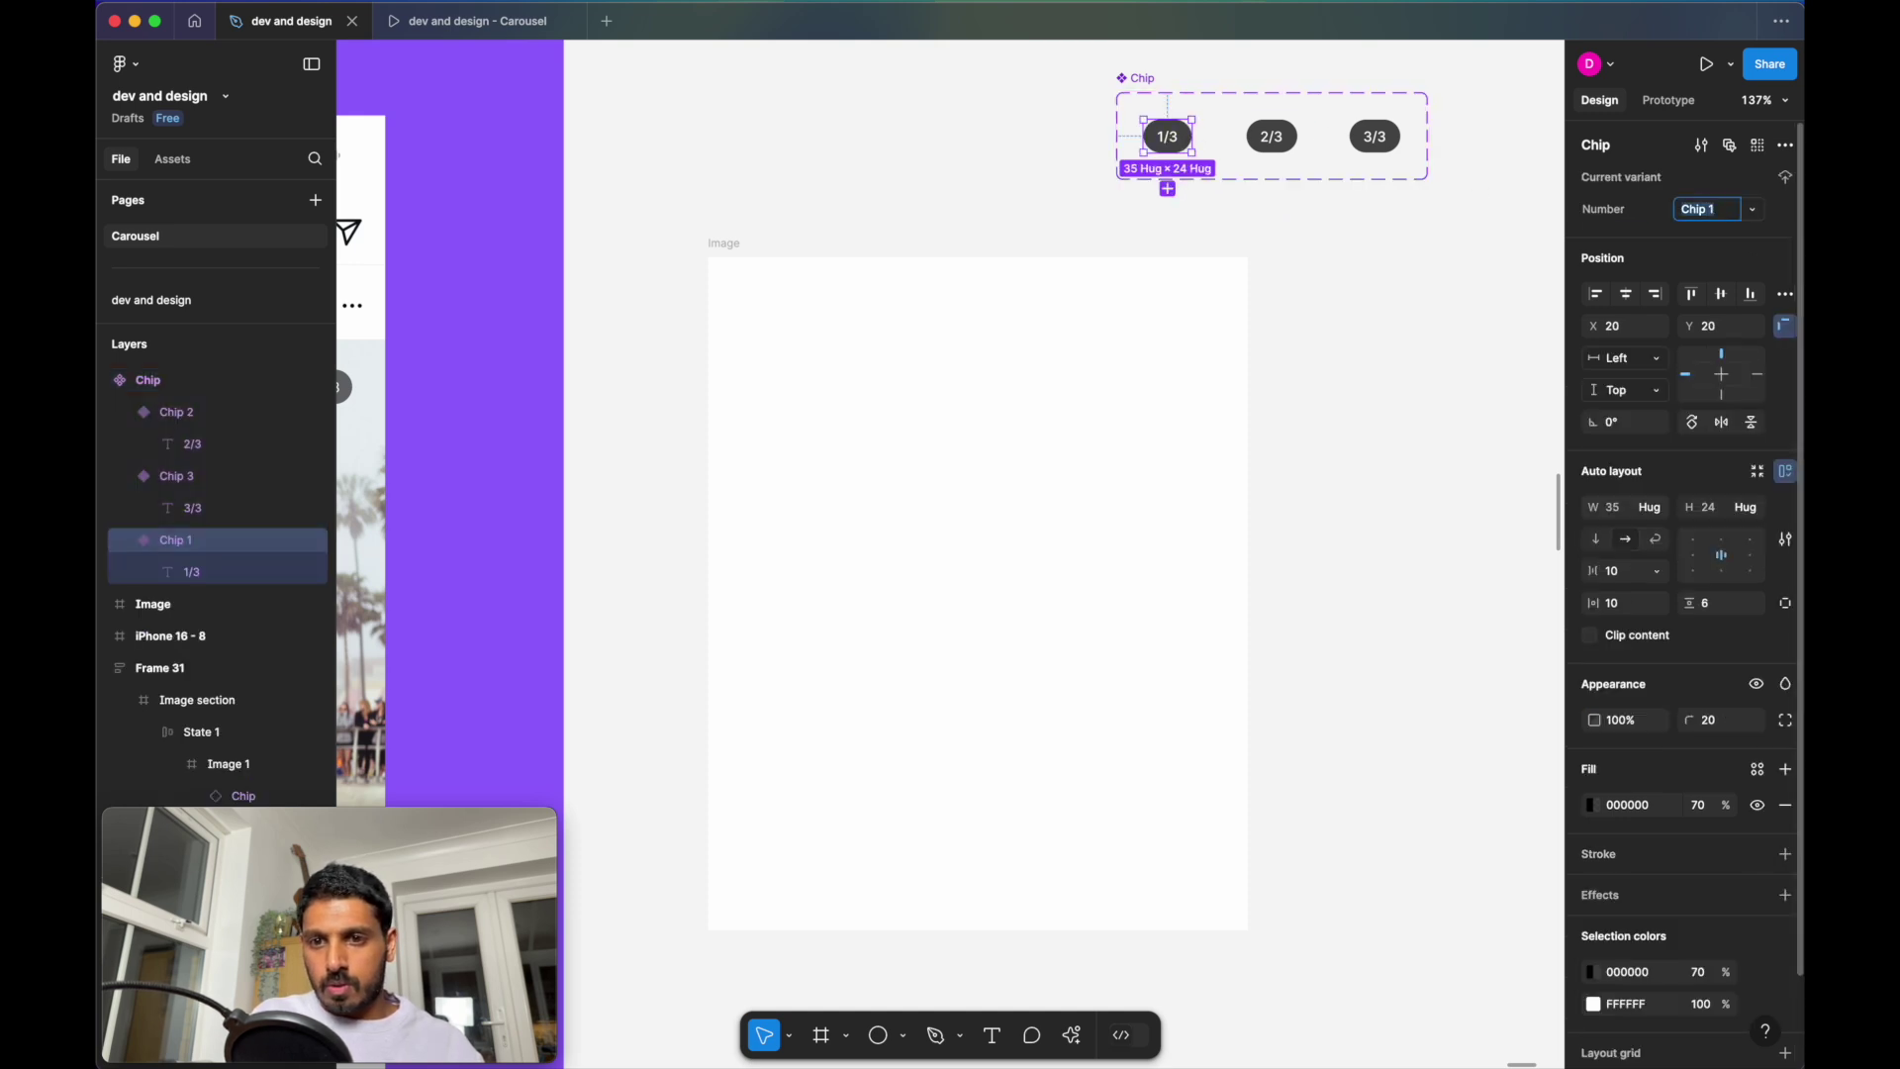
click(1272, 136)
click(1709, 210)
text(2)
key(Return)
click(1375, 137)
click(1711, 218)
text(3)
key(Return)
click(1447, 217)
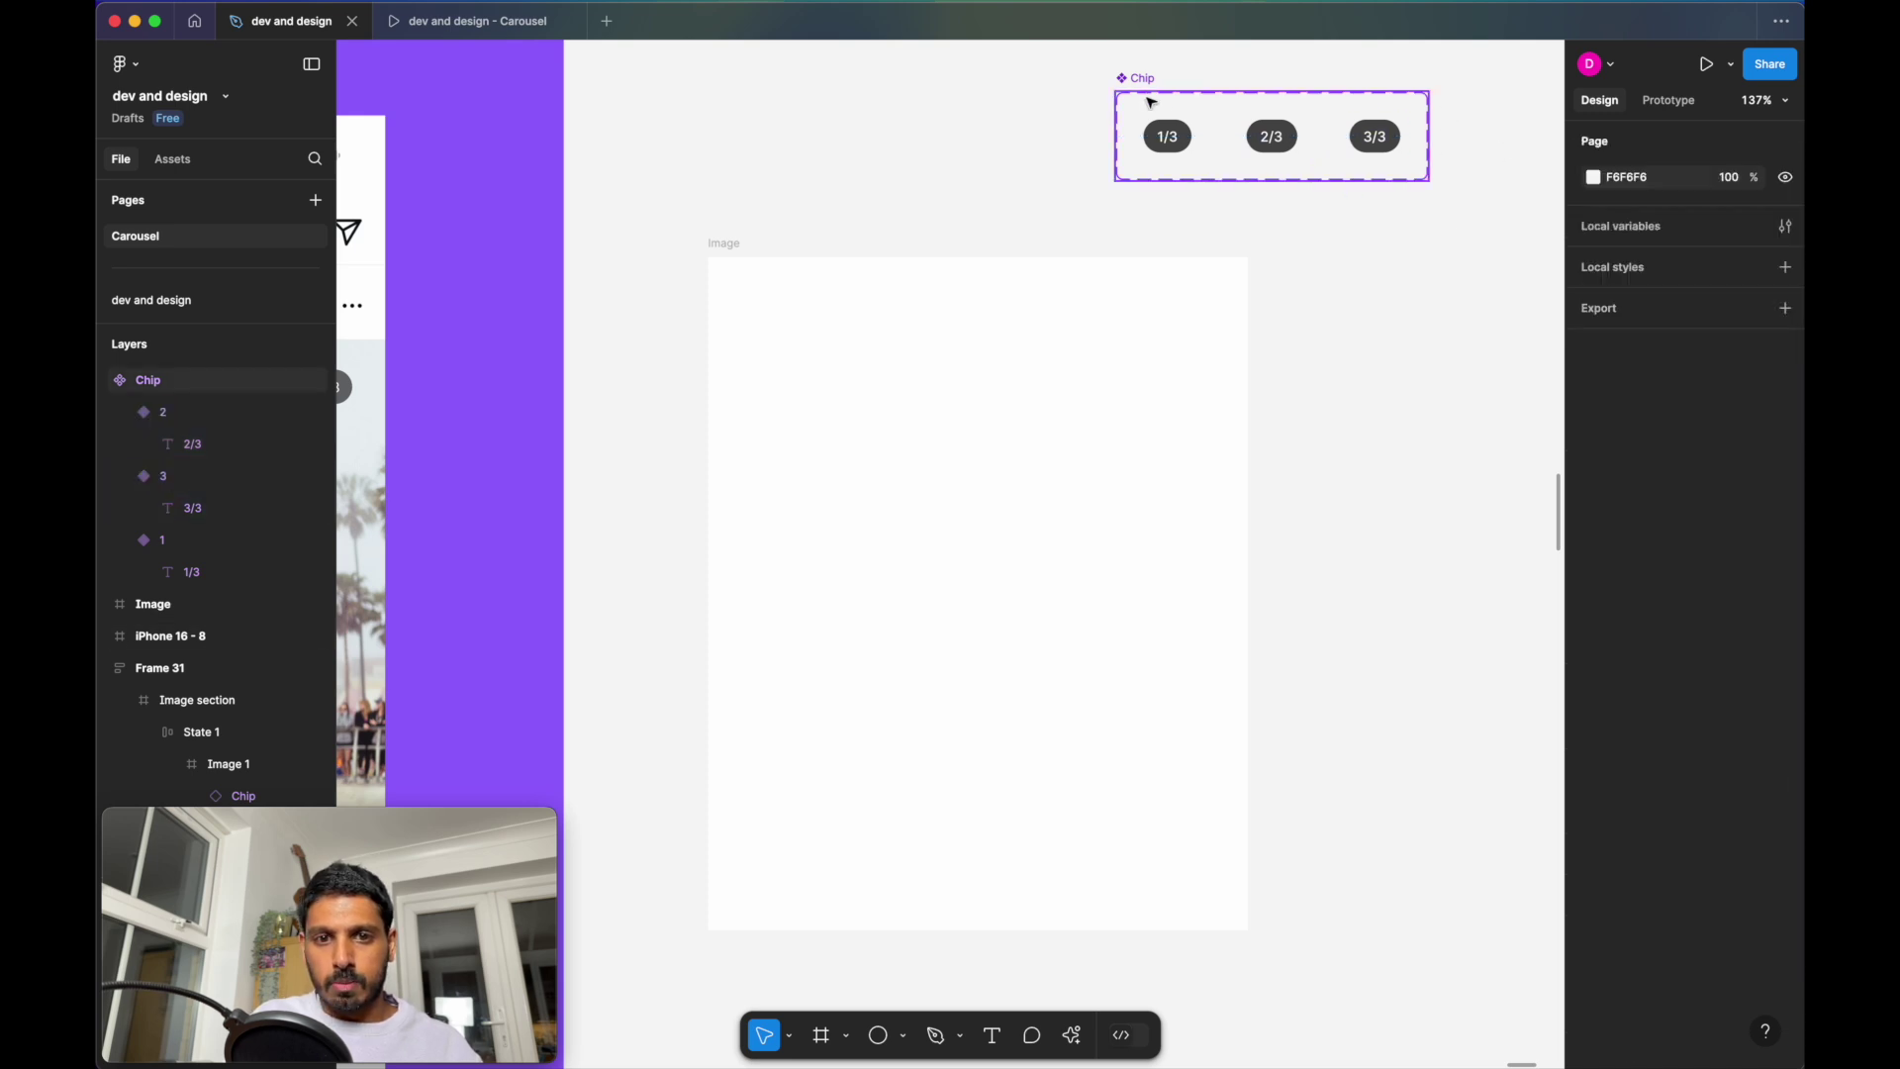
Place an instance of the 1/3 chip variant on the canvas beside the Image frame
click(1168, 138)
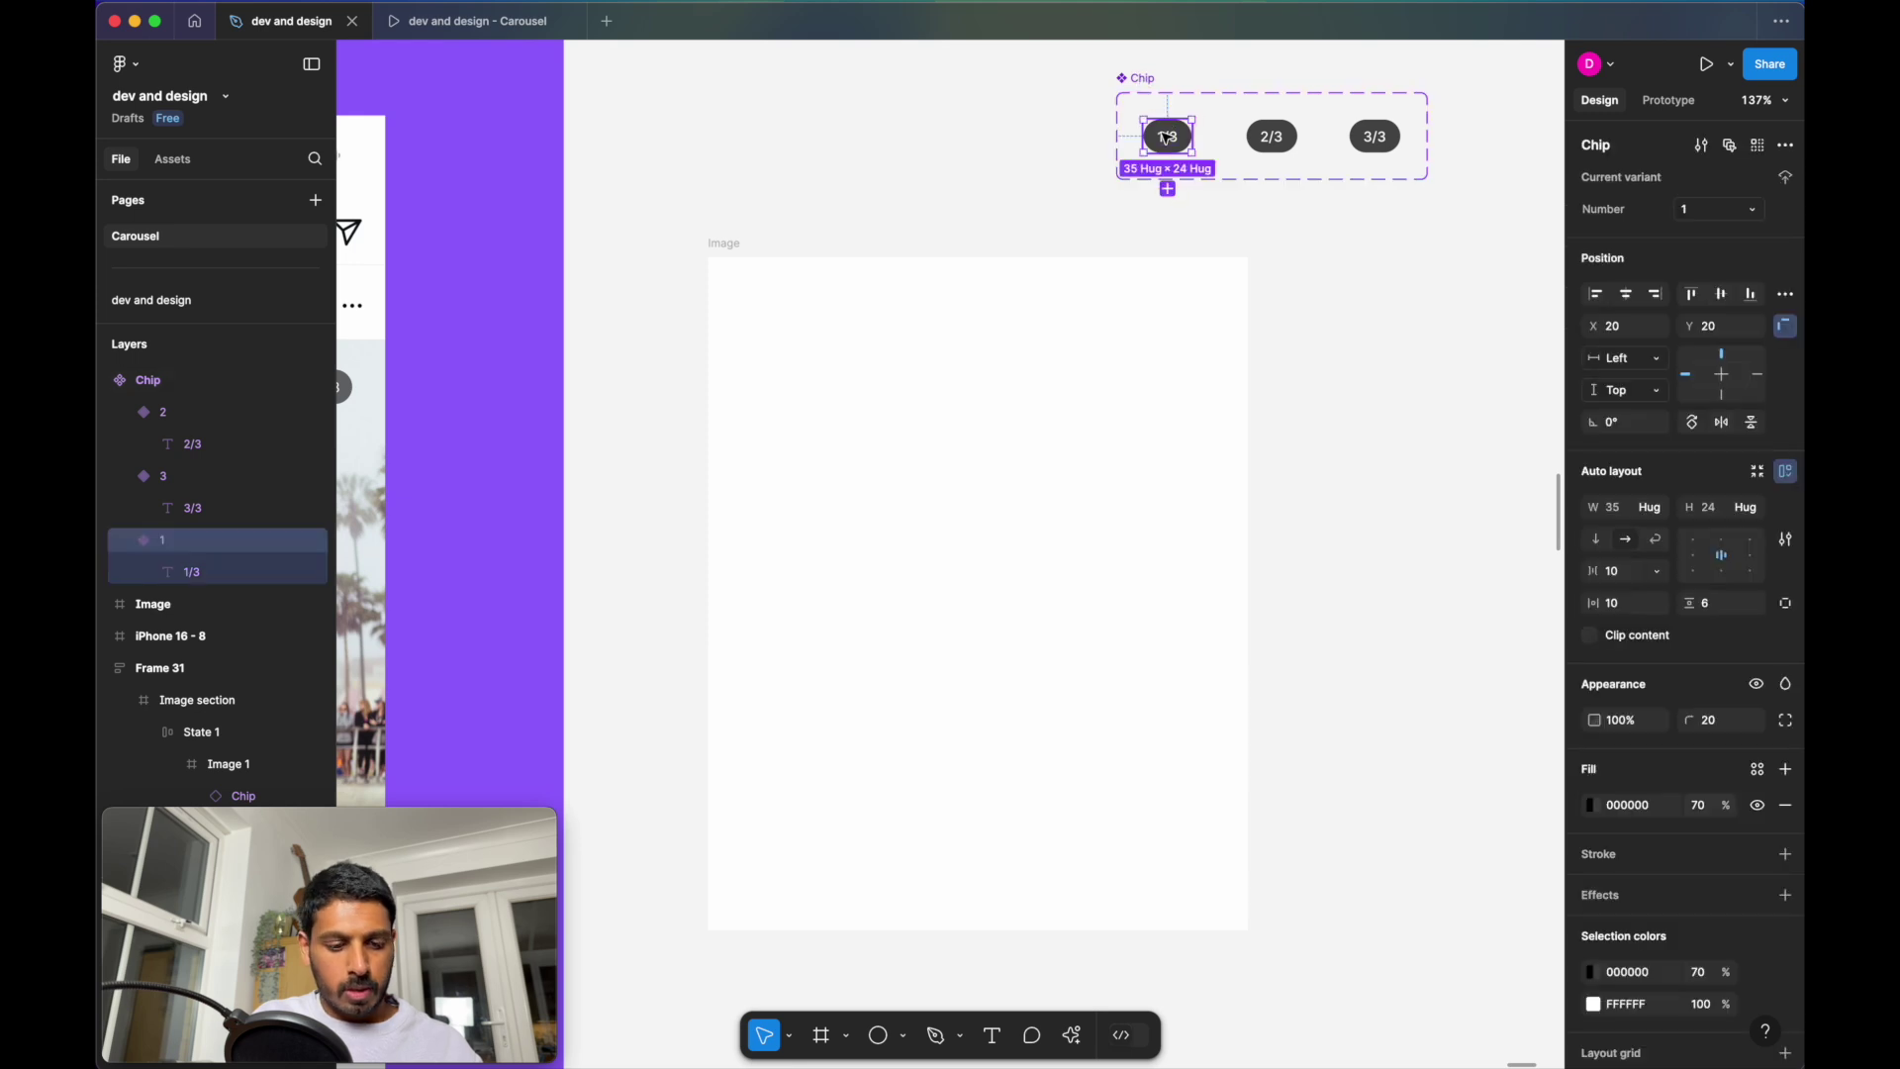
drag(1168, 136, 1322, 262)
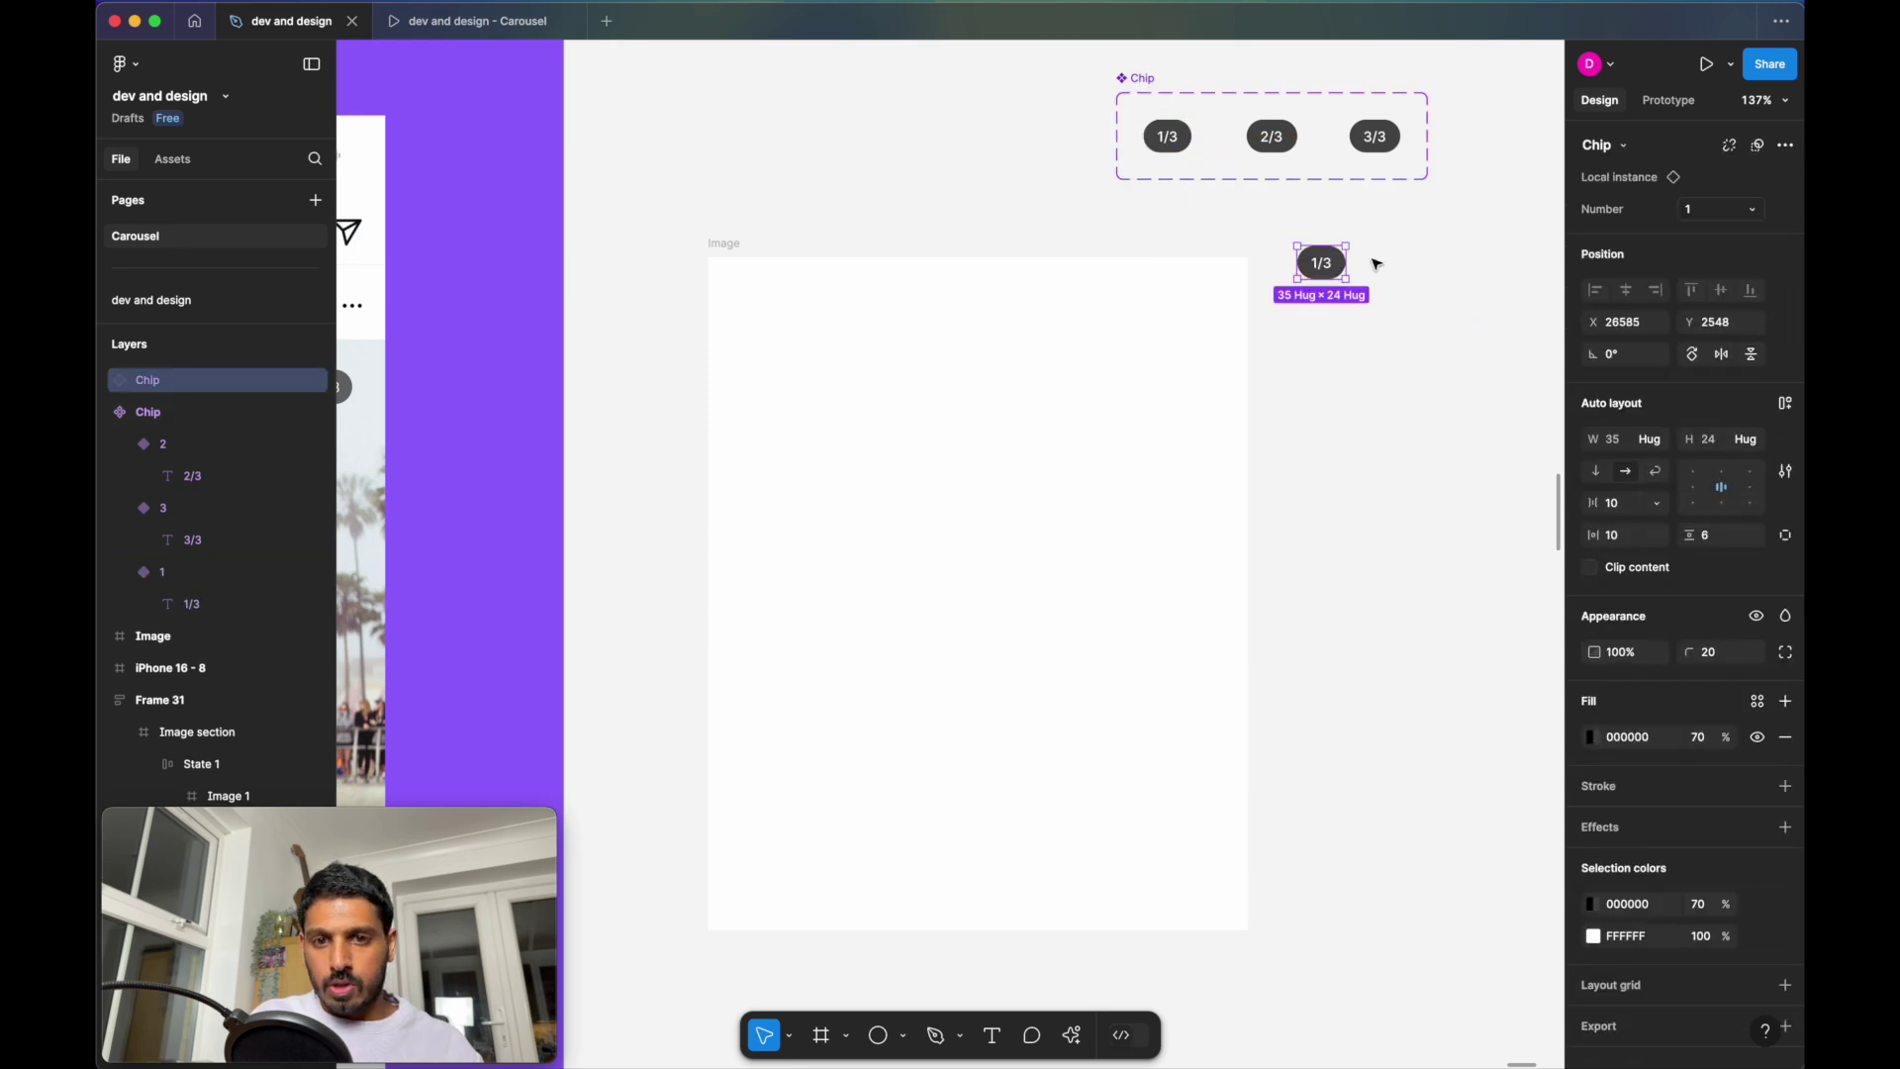
Try switching the chip instance to another Number variant and return it to variant 1
click(1756, 220)
click(1750, 234)
click(1755, 209)
click(1737, 236)
key(ctrl+z)
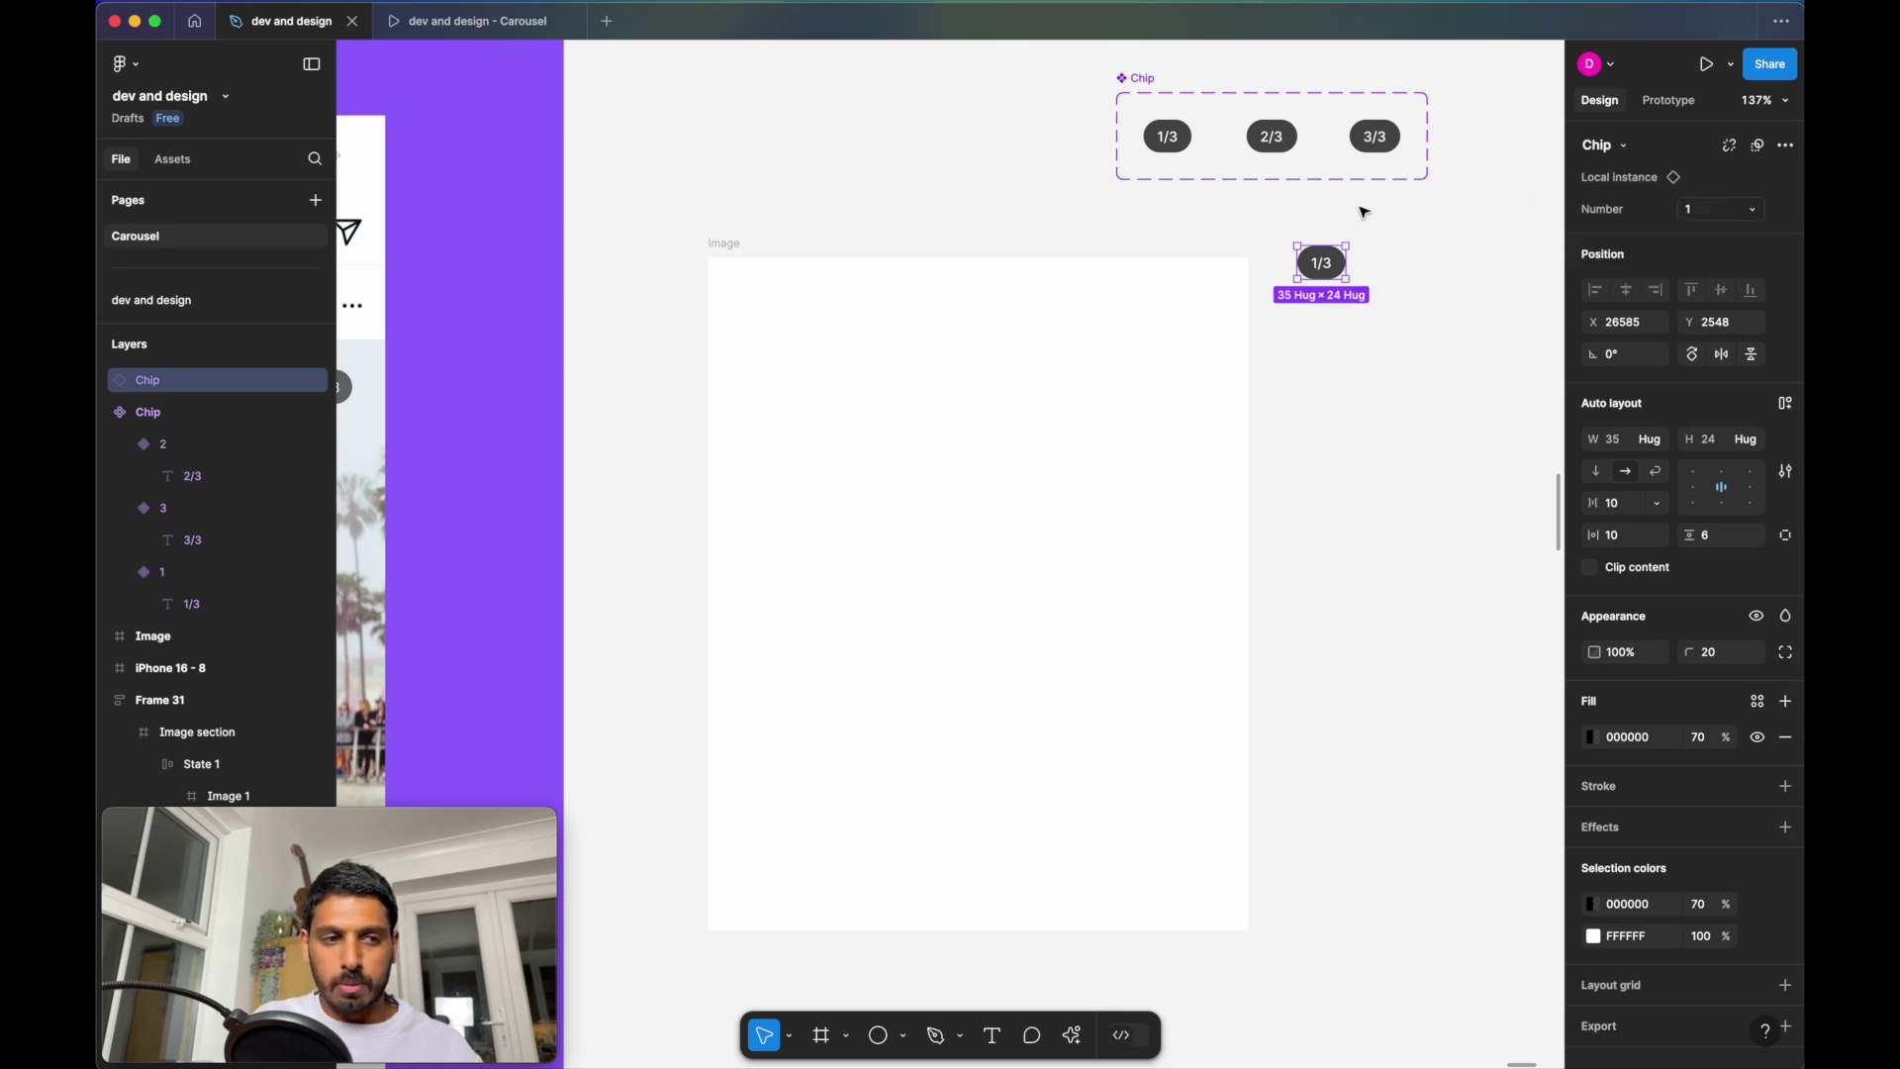
Move the chip instance into the upper-right corner of the Image frame at X 339, Y 20
click(1391, 263)
click(1334, 285)
drag(1334, 284, 1210, 305)
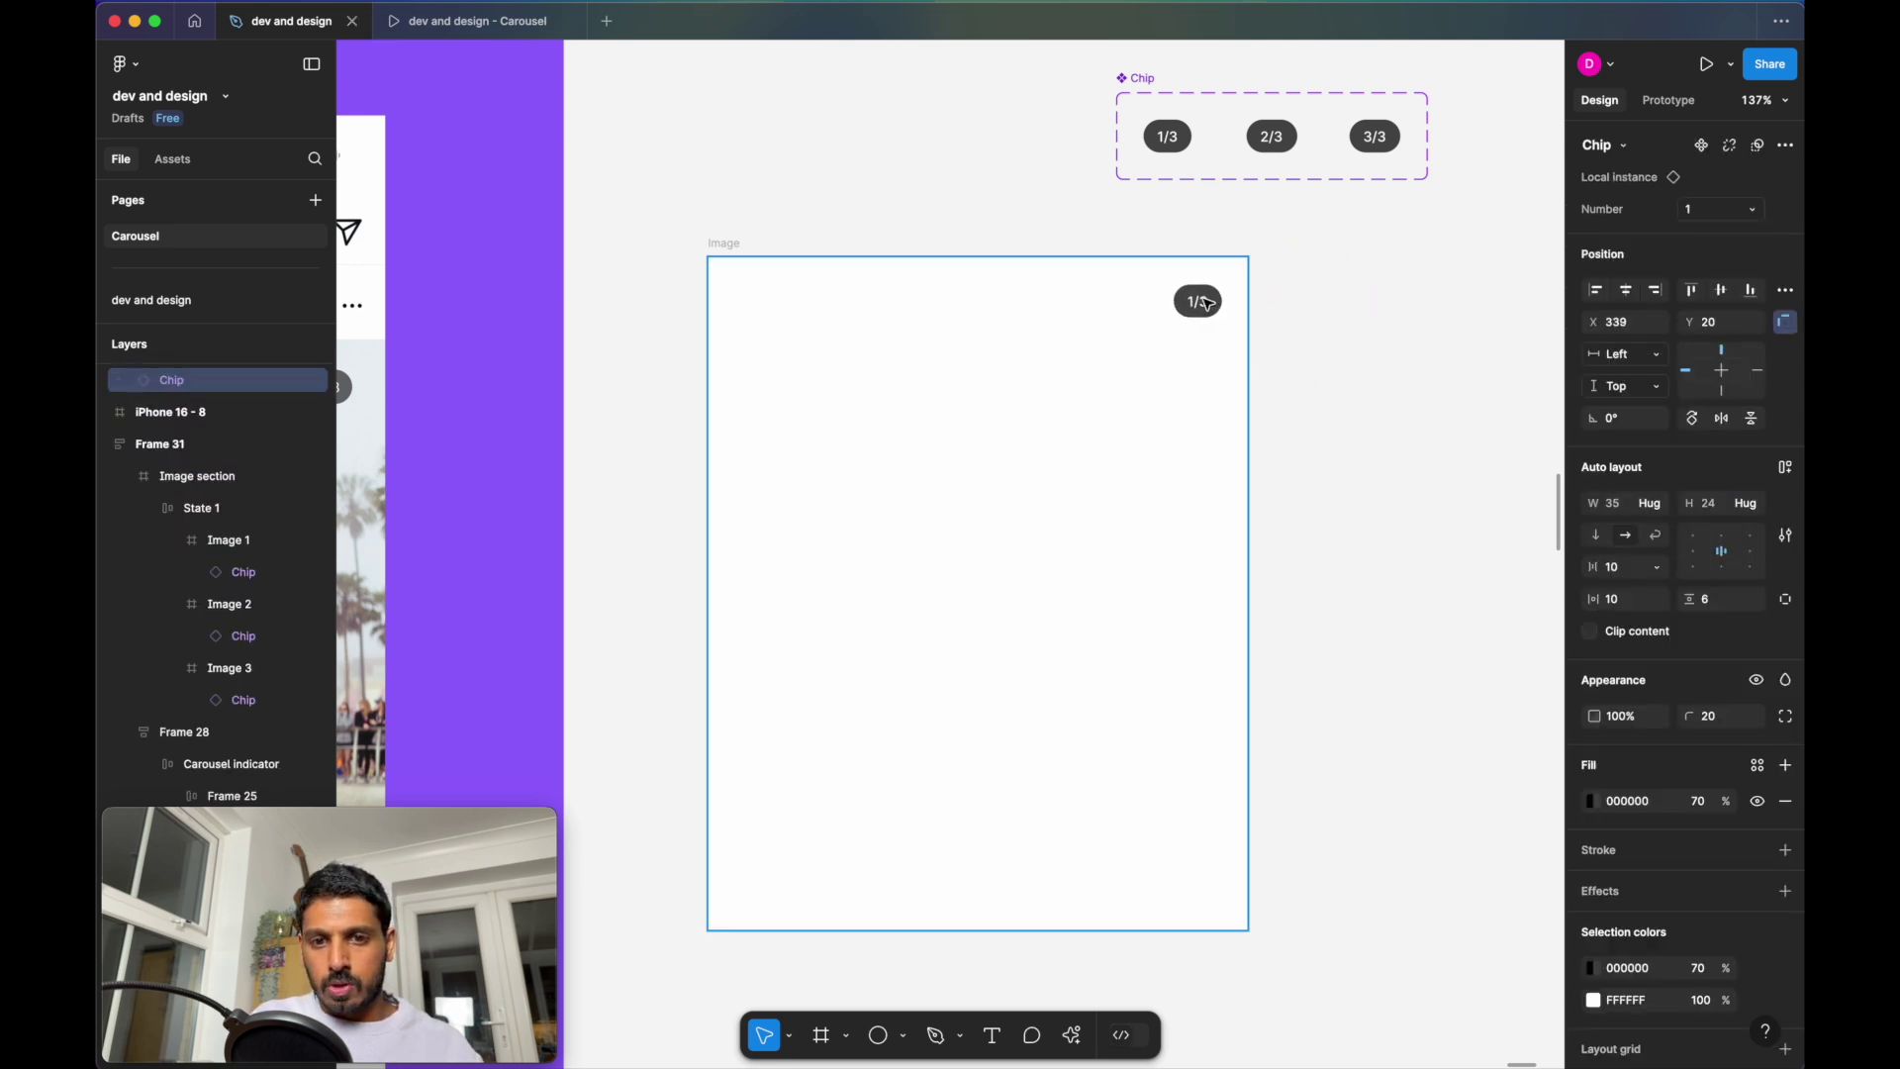
scroll(1306, 344, down, 3)
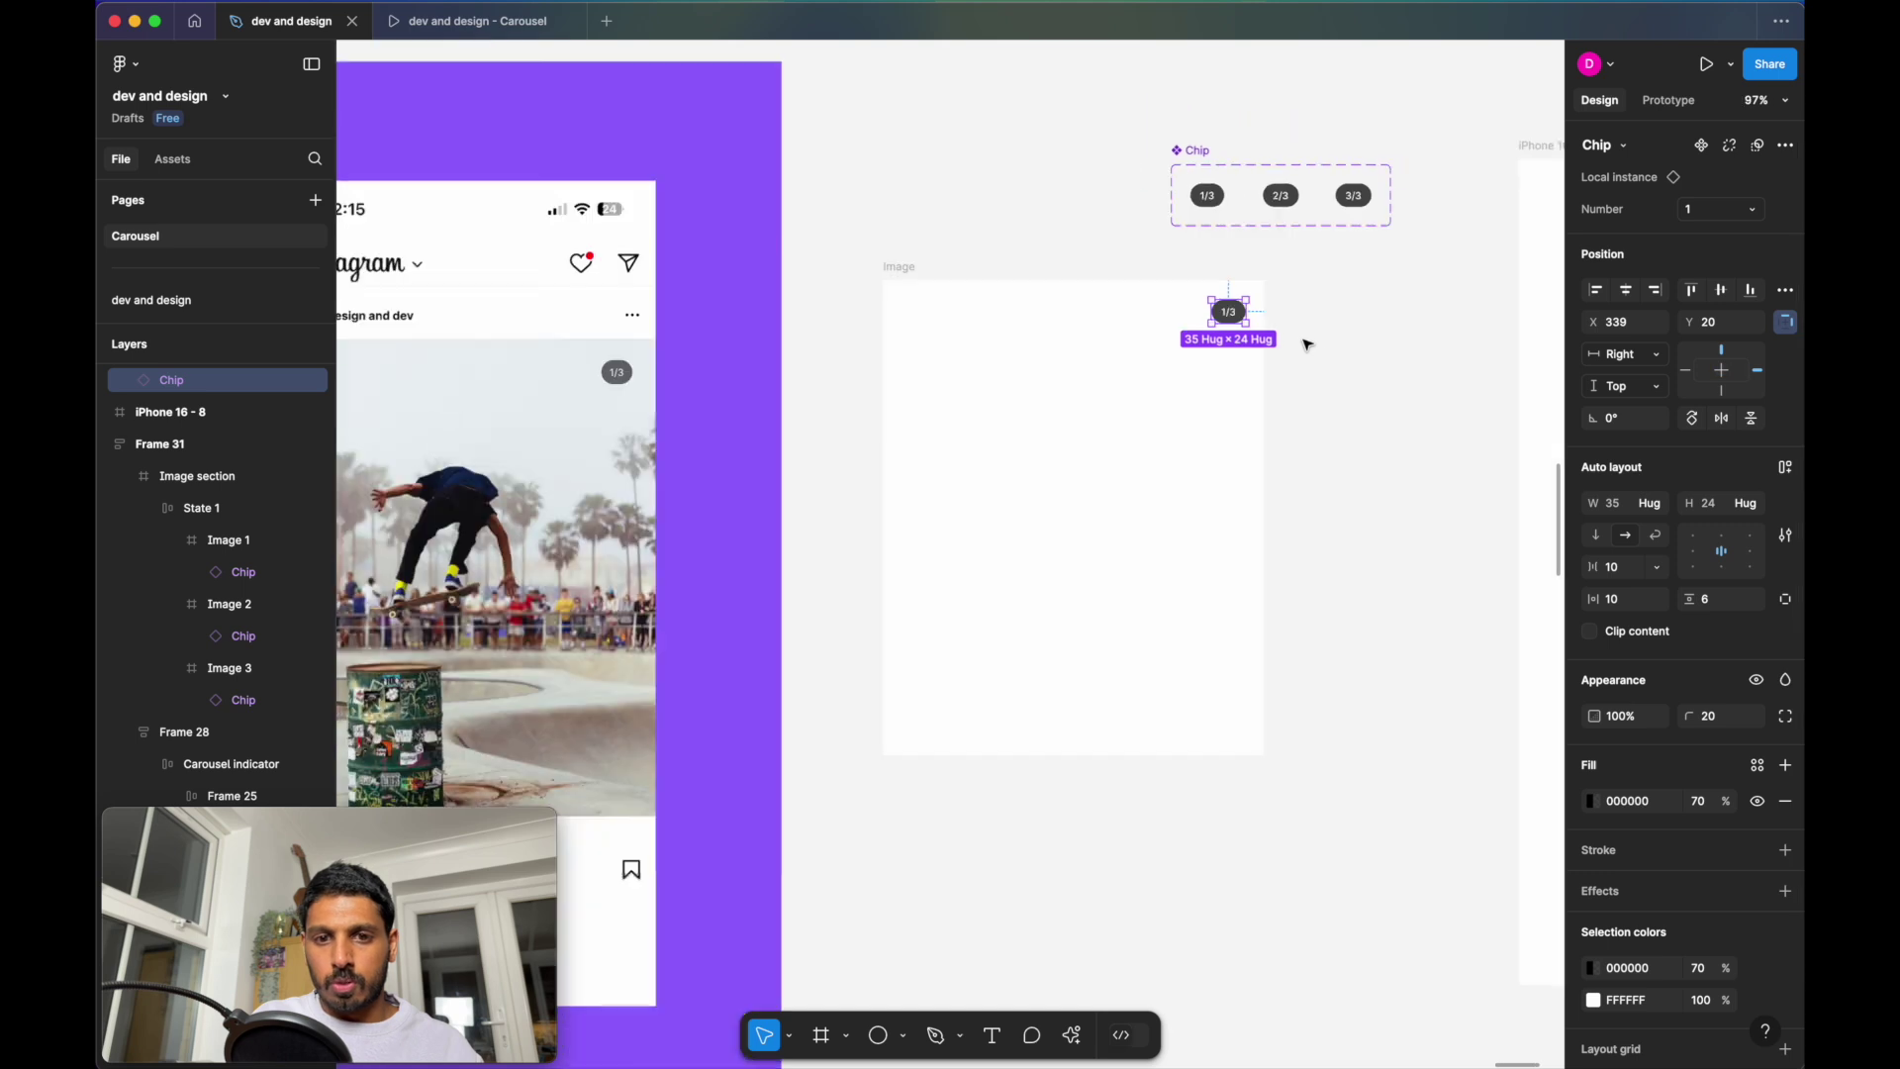
Try enlarging the Image frame to test how the chip follows its constraints
click(918, 263)
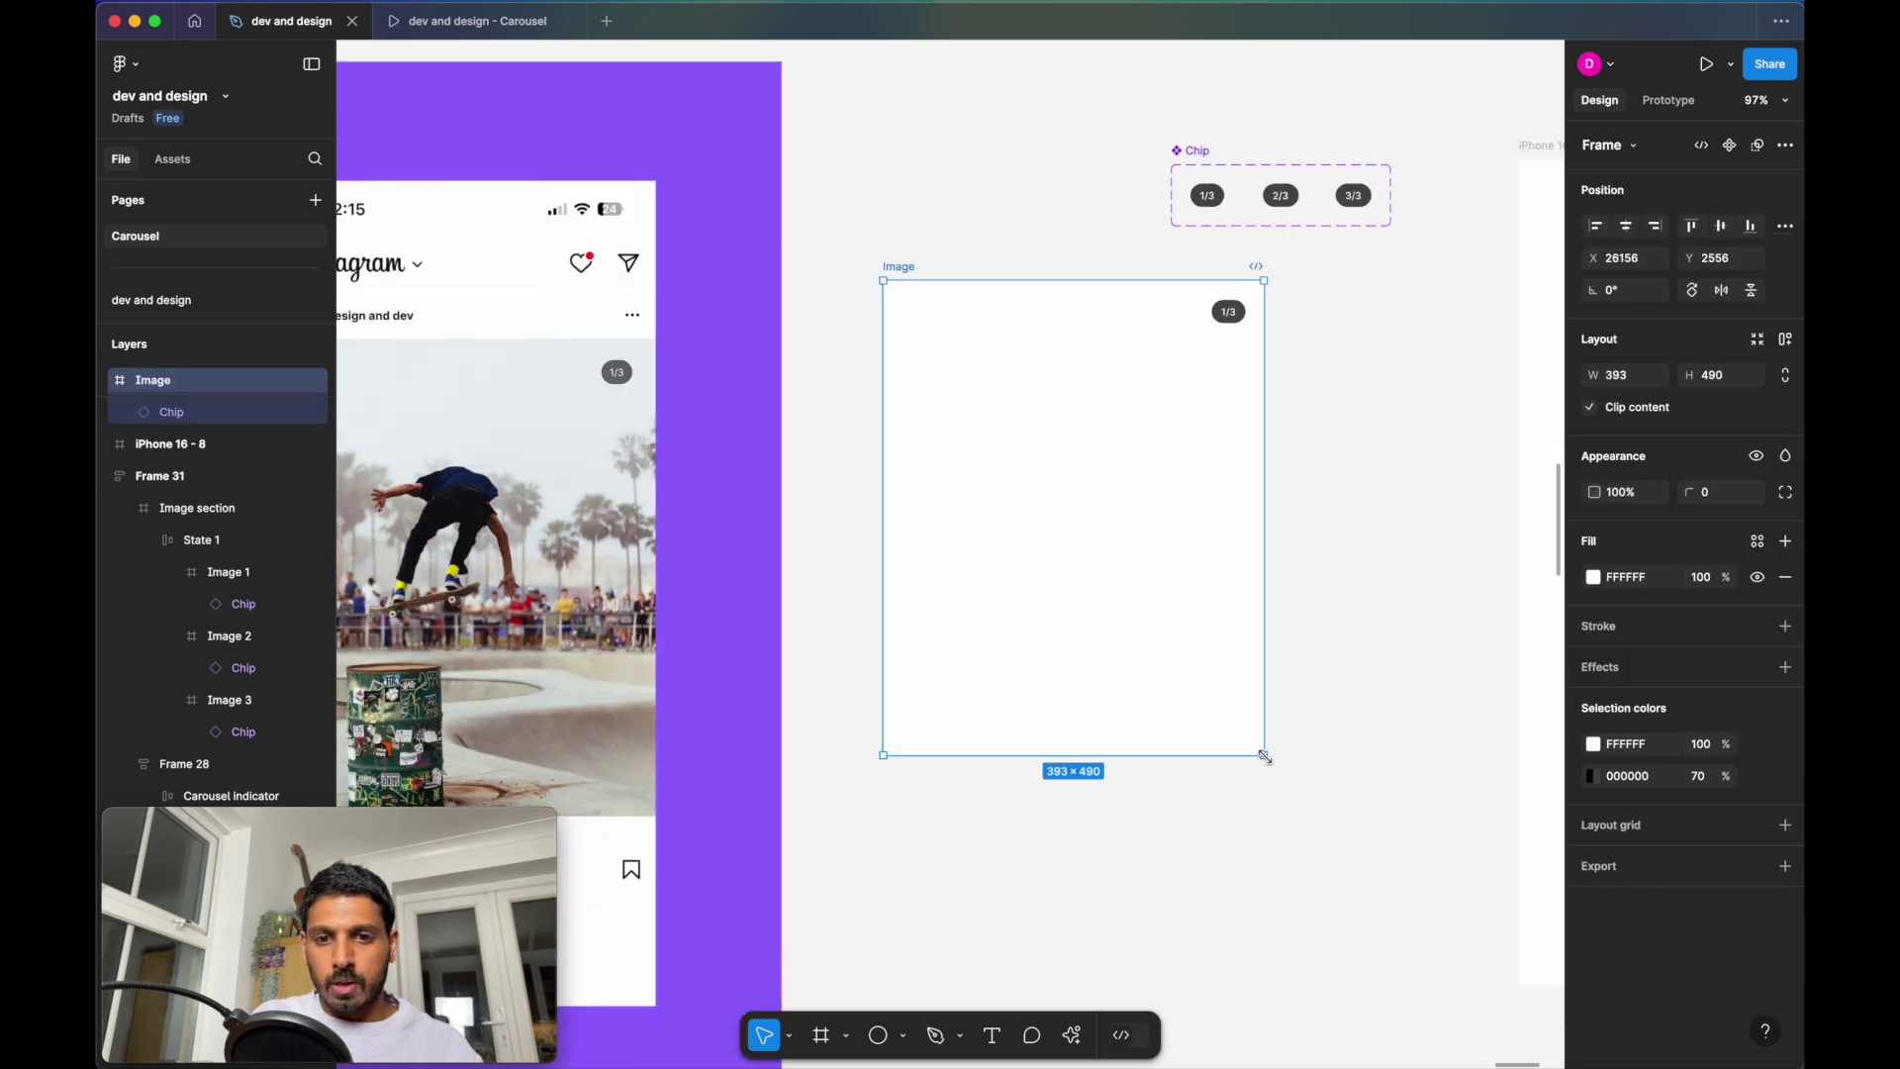
drag(1266, 757, 1391, 834)
click(1412, 629)
Move the Image frame with its chip down beside the blue image and chip section
scroll(1412, 632, down, 3)
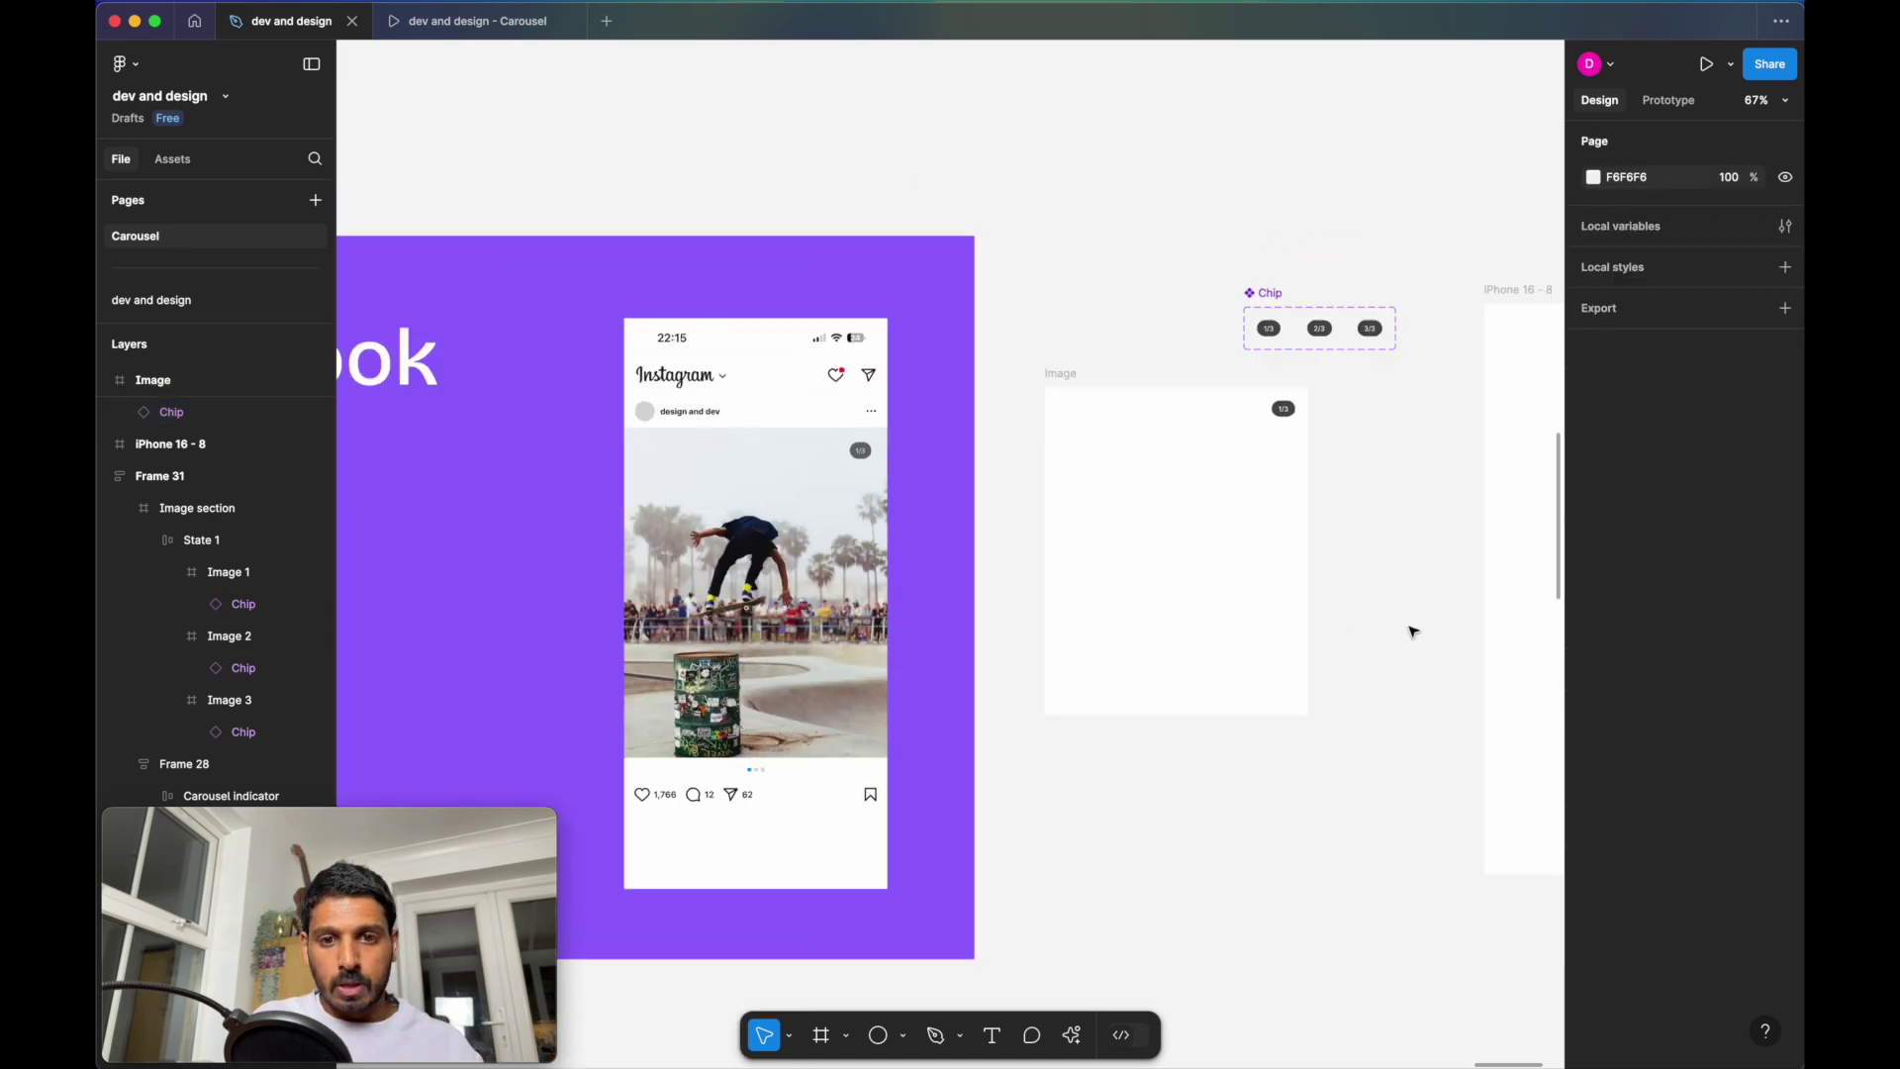
scroll(1412, 631, up, 1)
scroll(1368, 553, up, 2)
click(1227, 346)
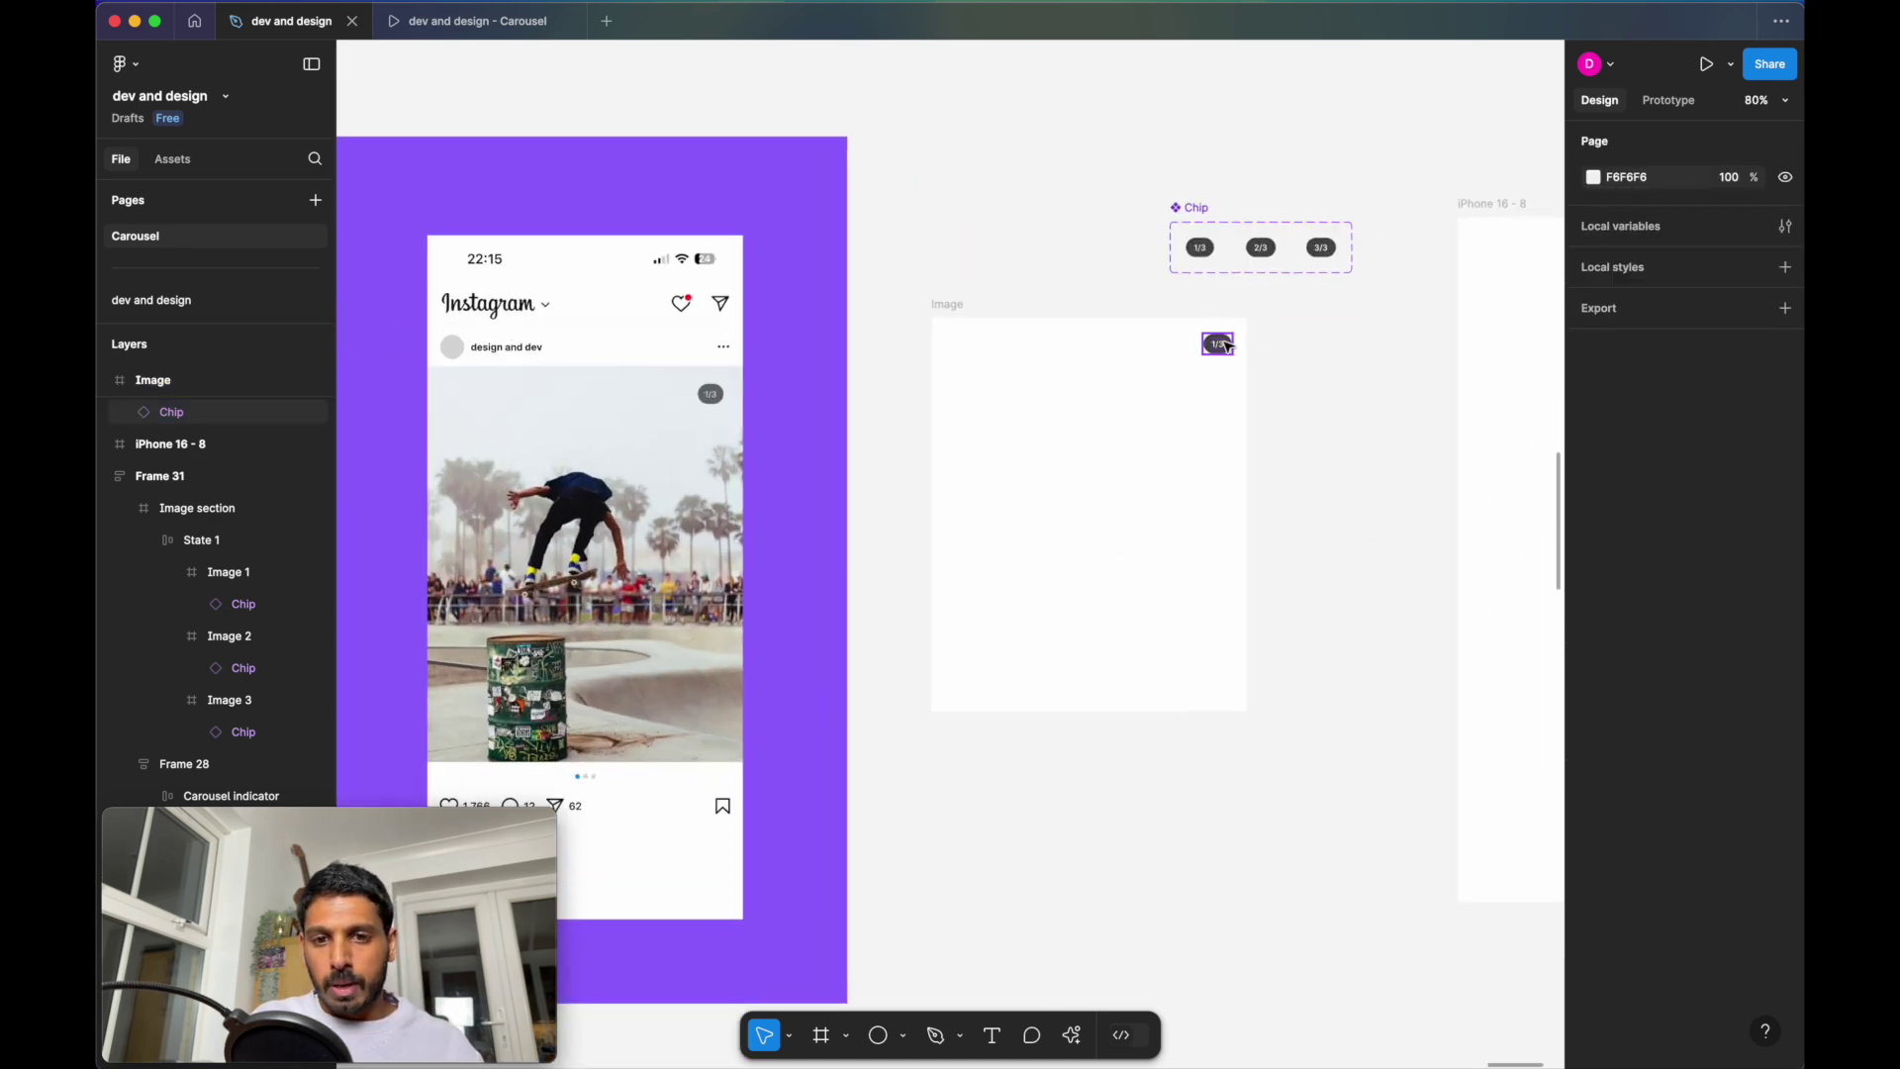
click(1365, 442)
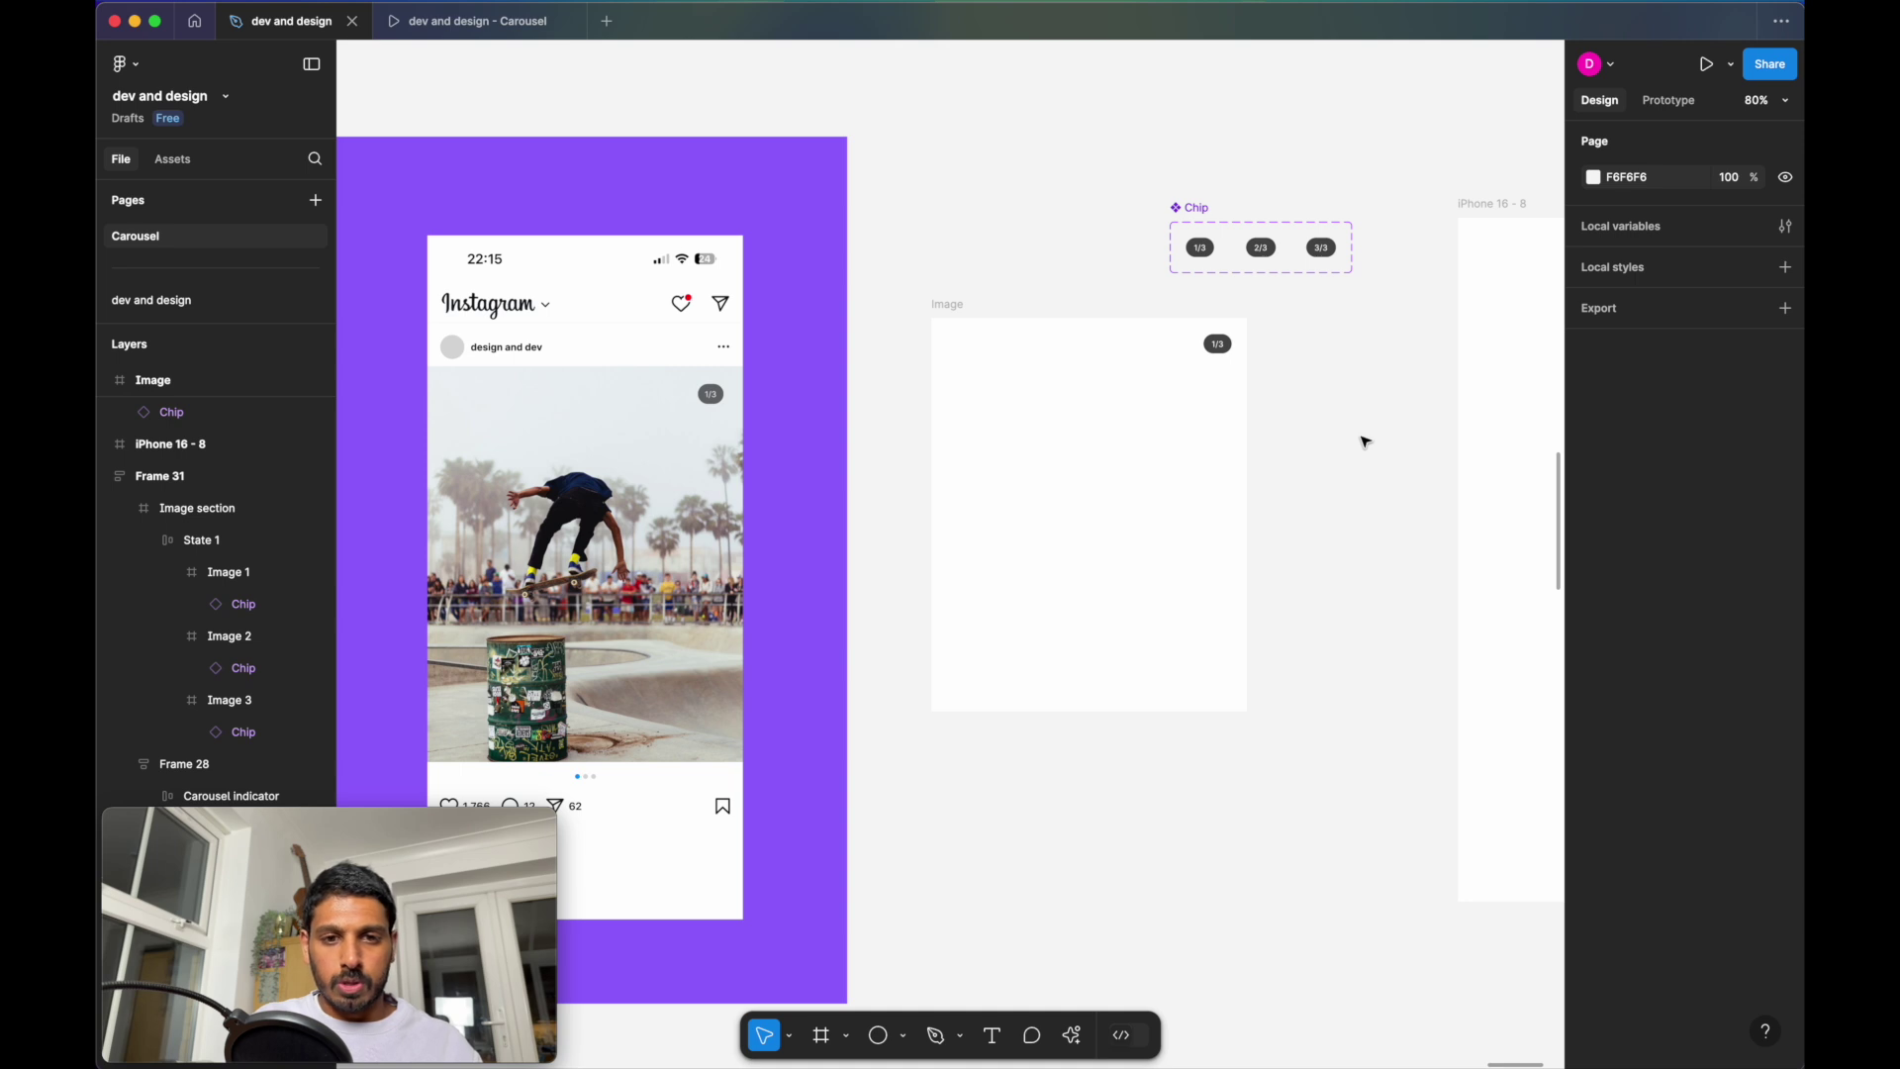
scroll(1011, 256, down, 5)
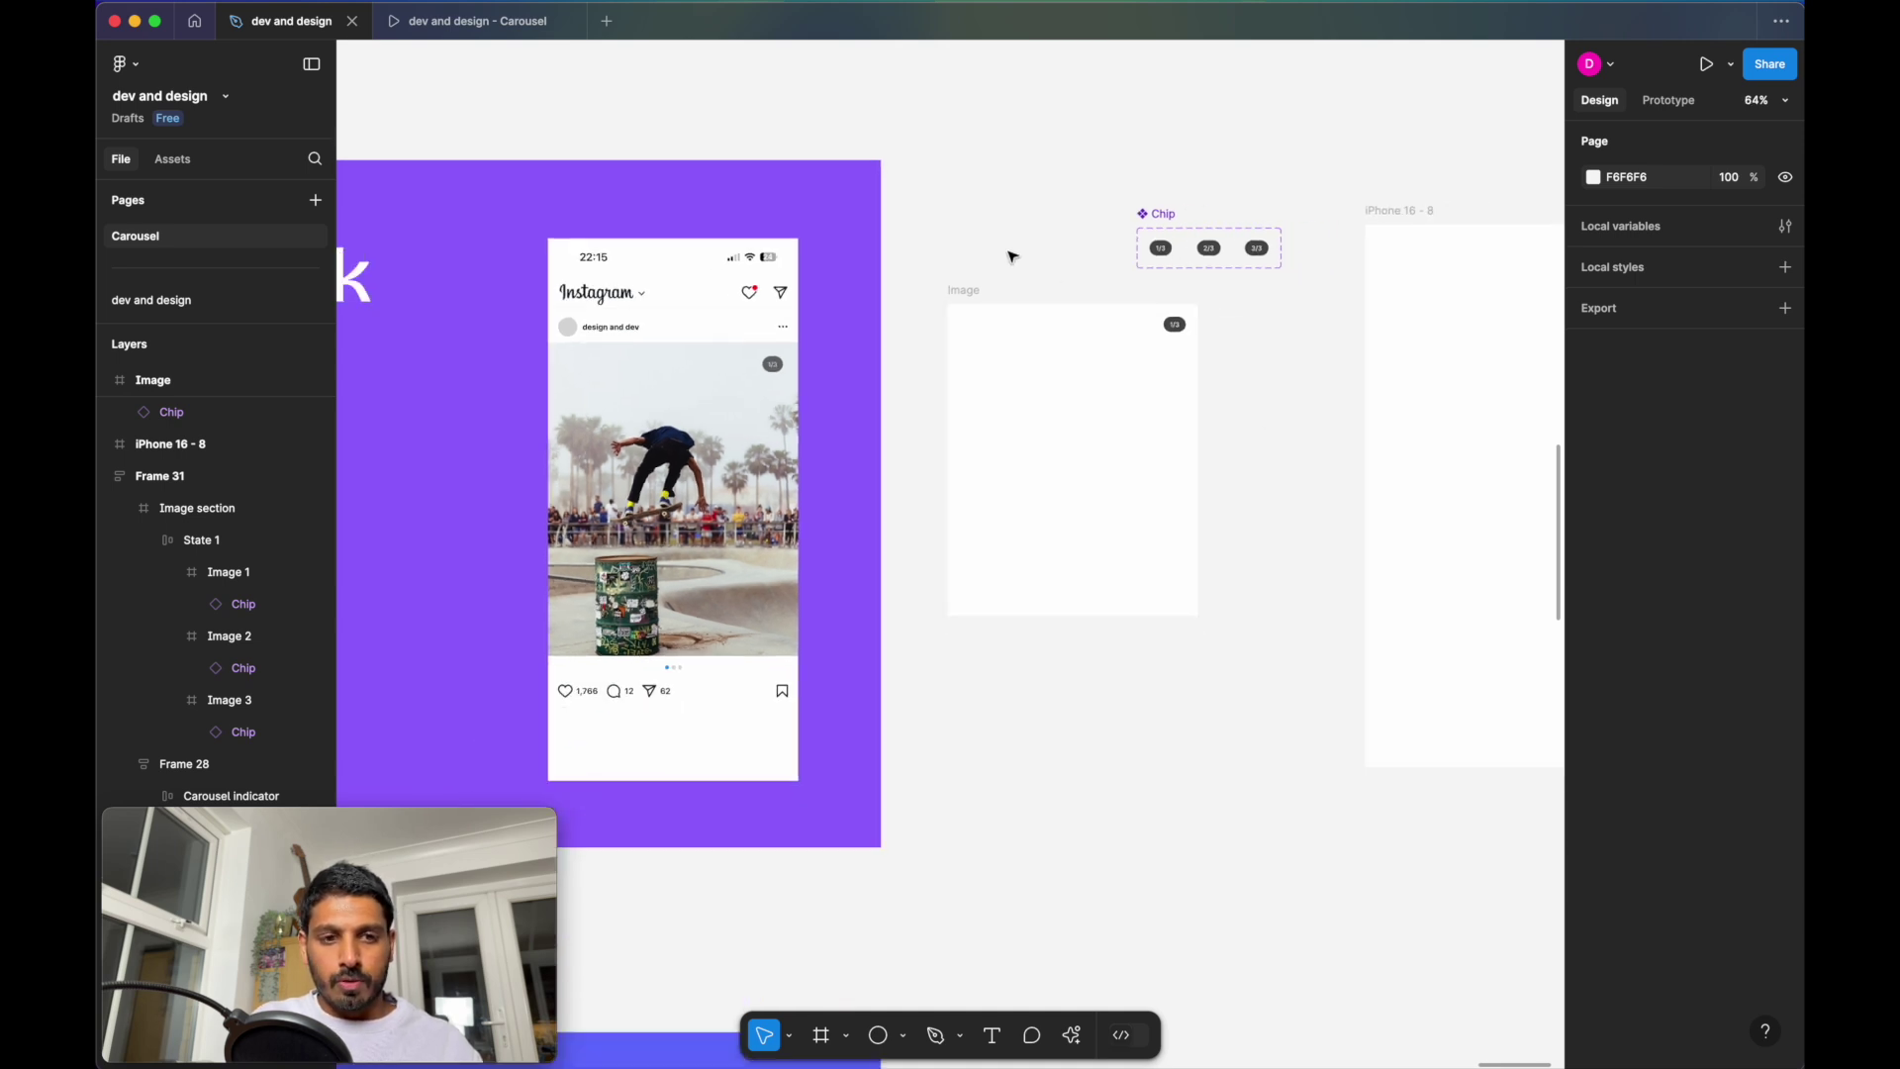
click(981, 276)
drag(980, 276, 983, 895)
scroll(986, 897, down, 5)
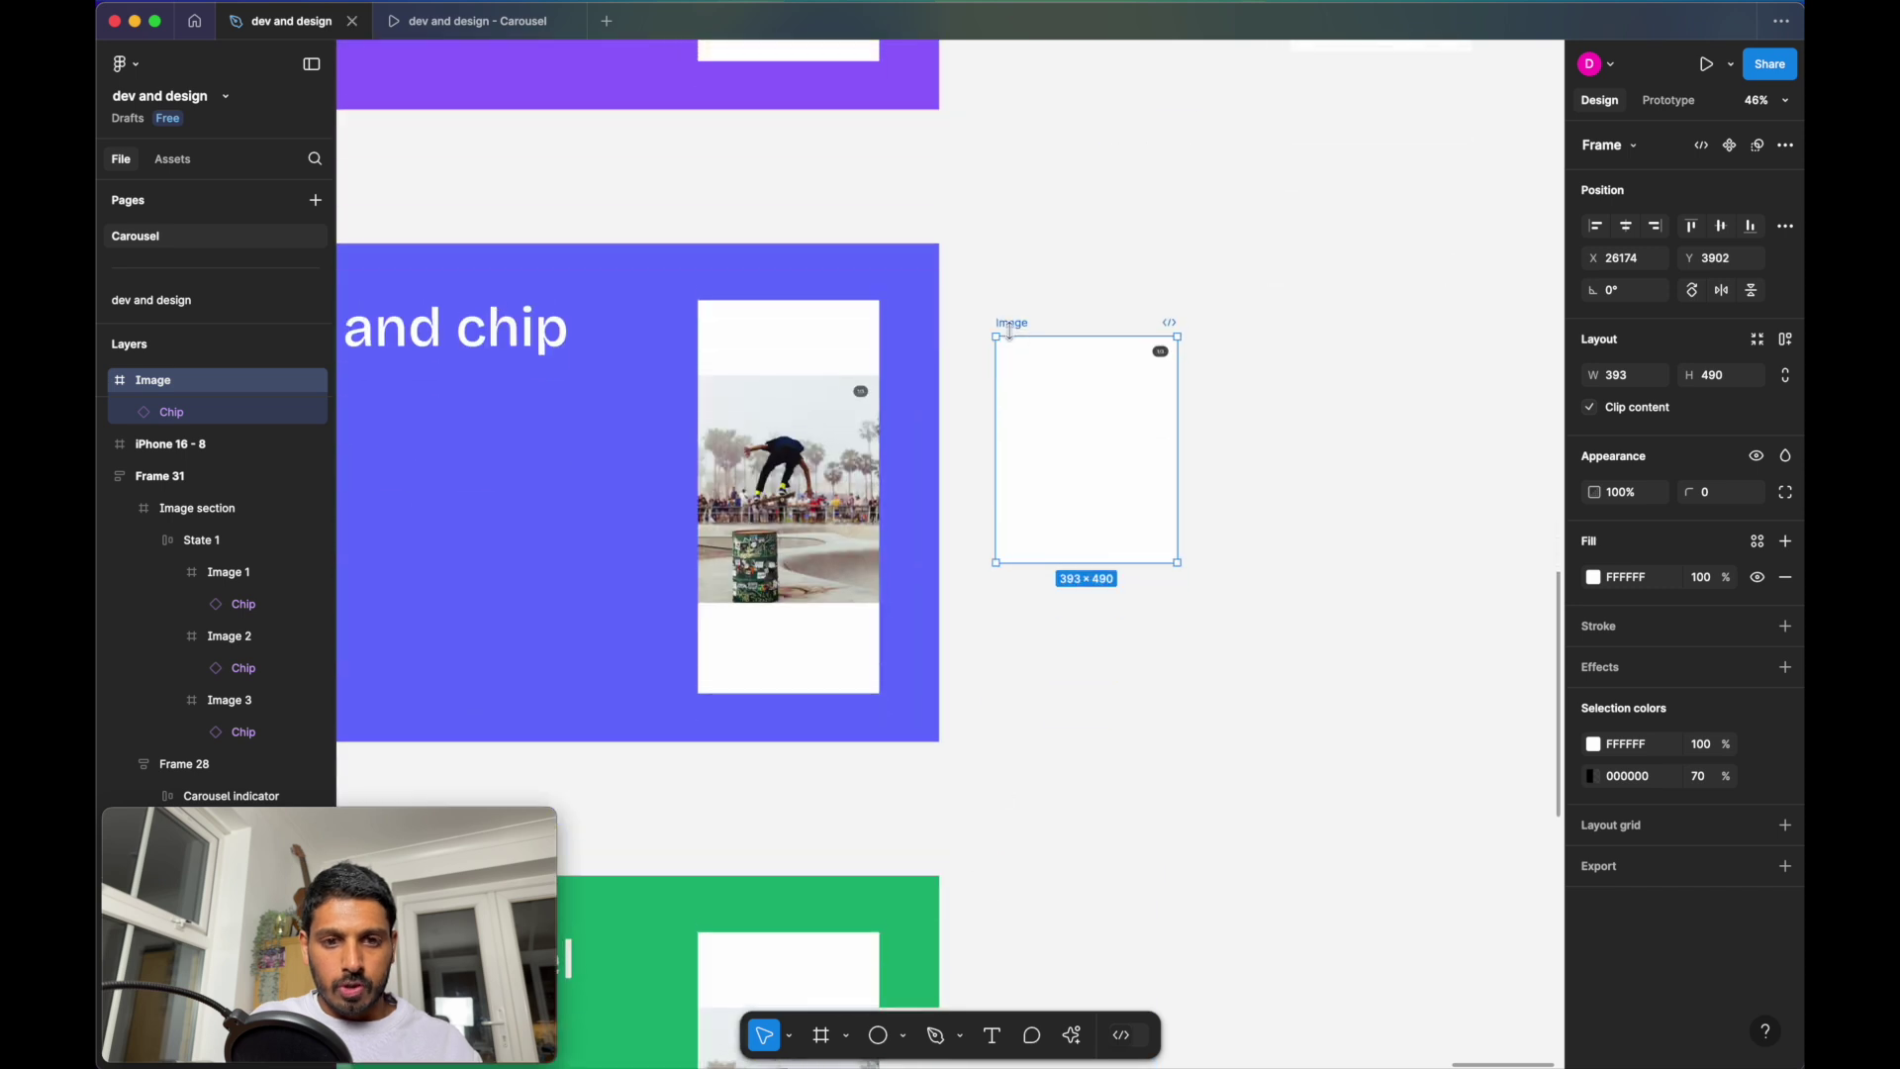
mouse_move(1009, 331)
mouse_down()
mouse_move(1000, 386)
mouse_move(998, 355)
mouse_up()
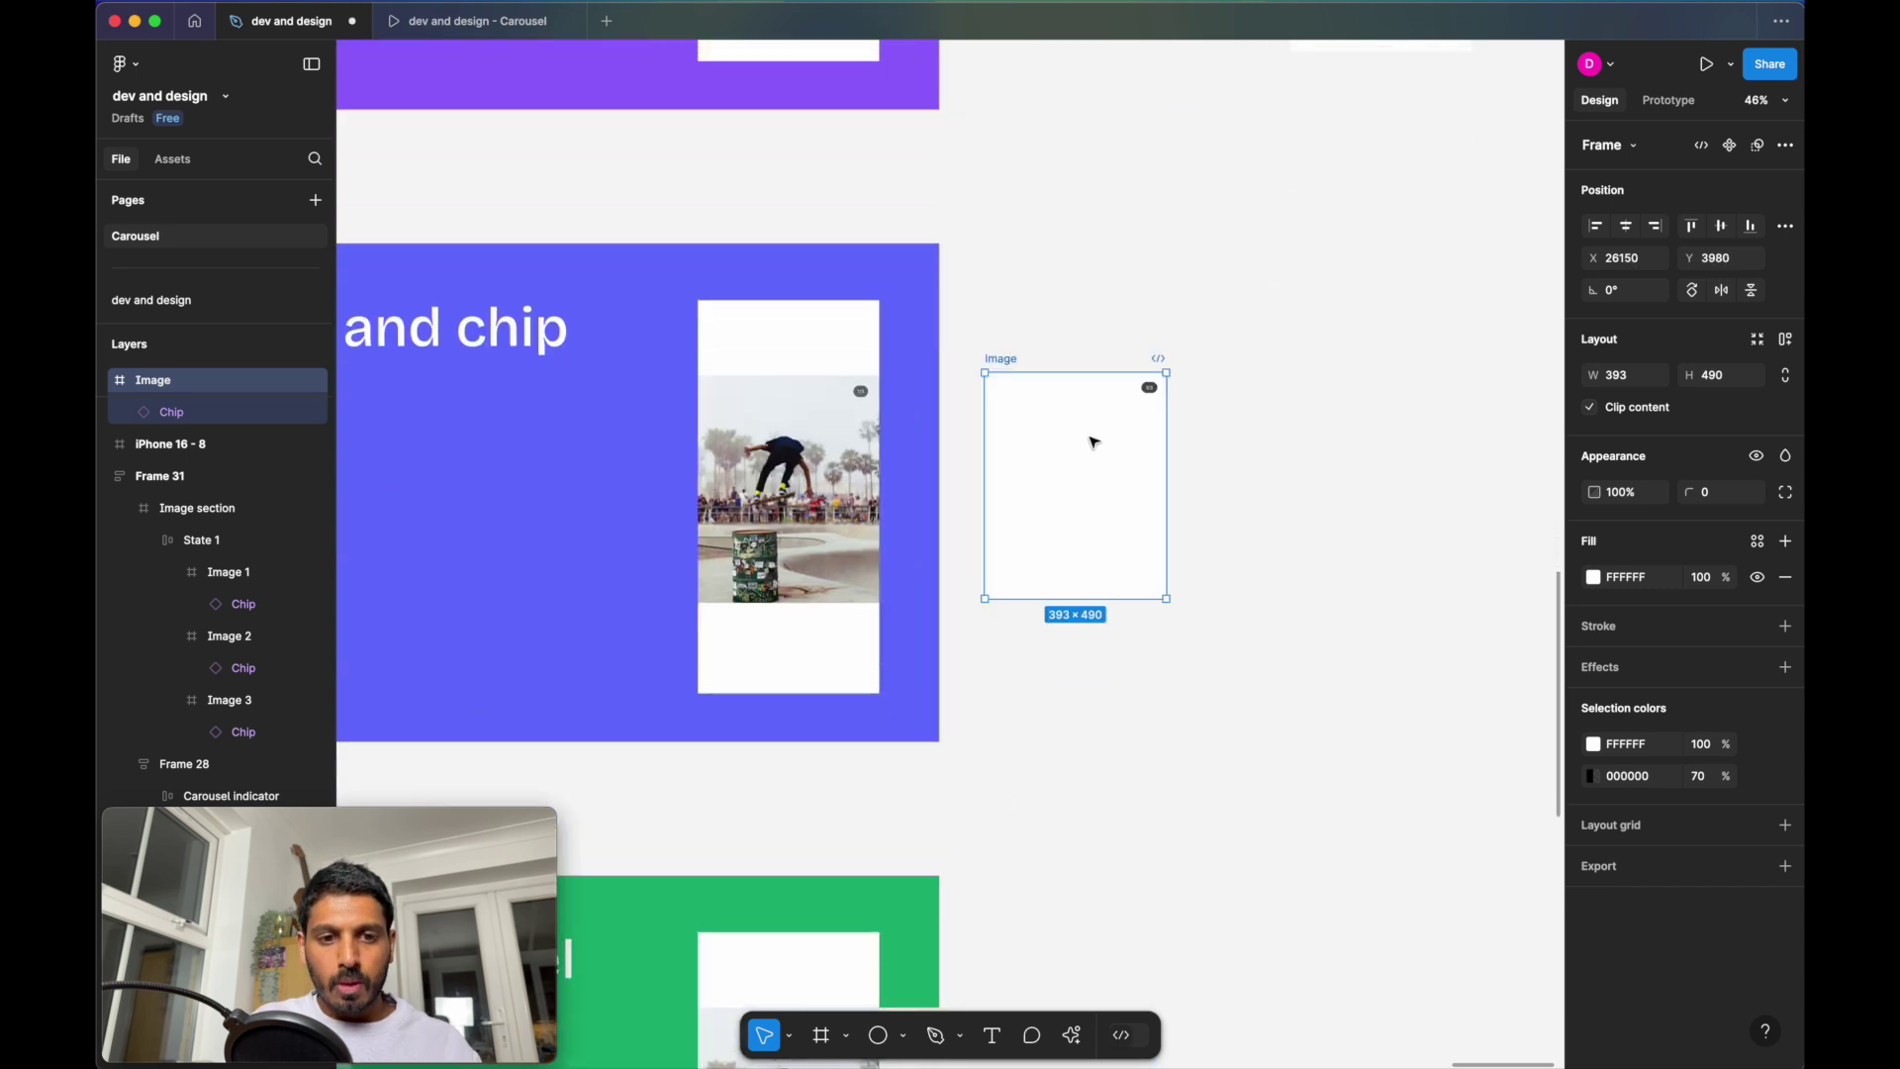
Run the Unsplash plugin on the Image frame and search its photos for skateboarding
scroll(1095, 443, up, 2)
scroll(1034, 510, up, 5)
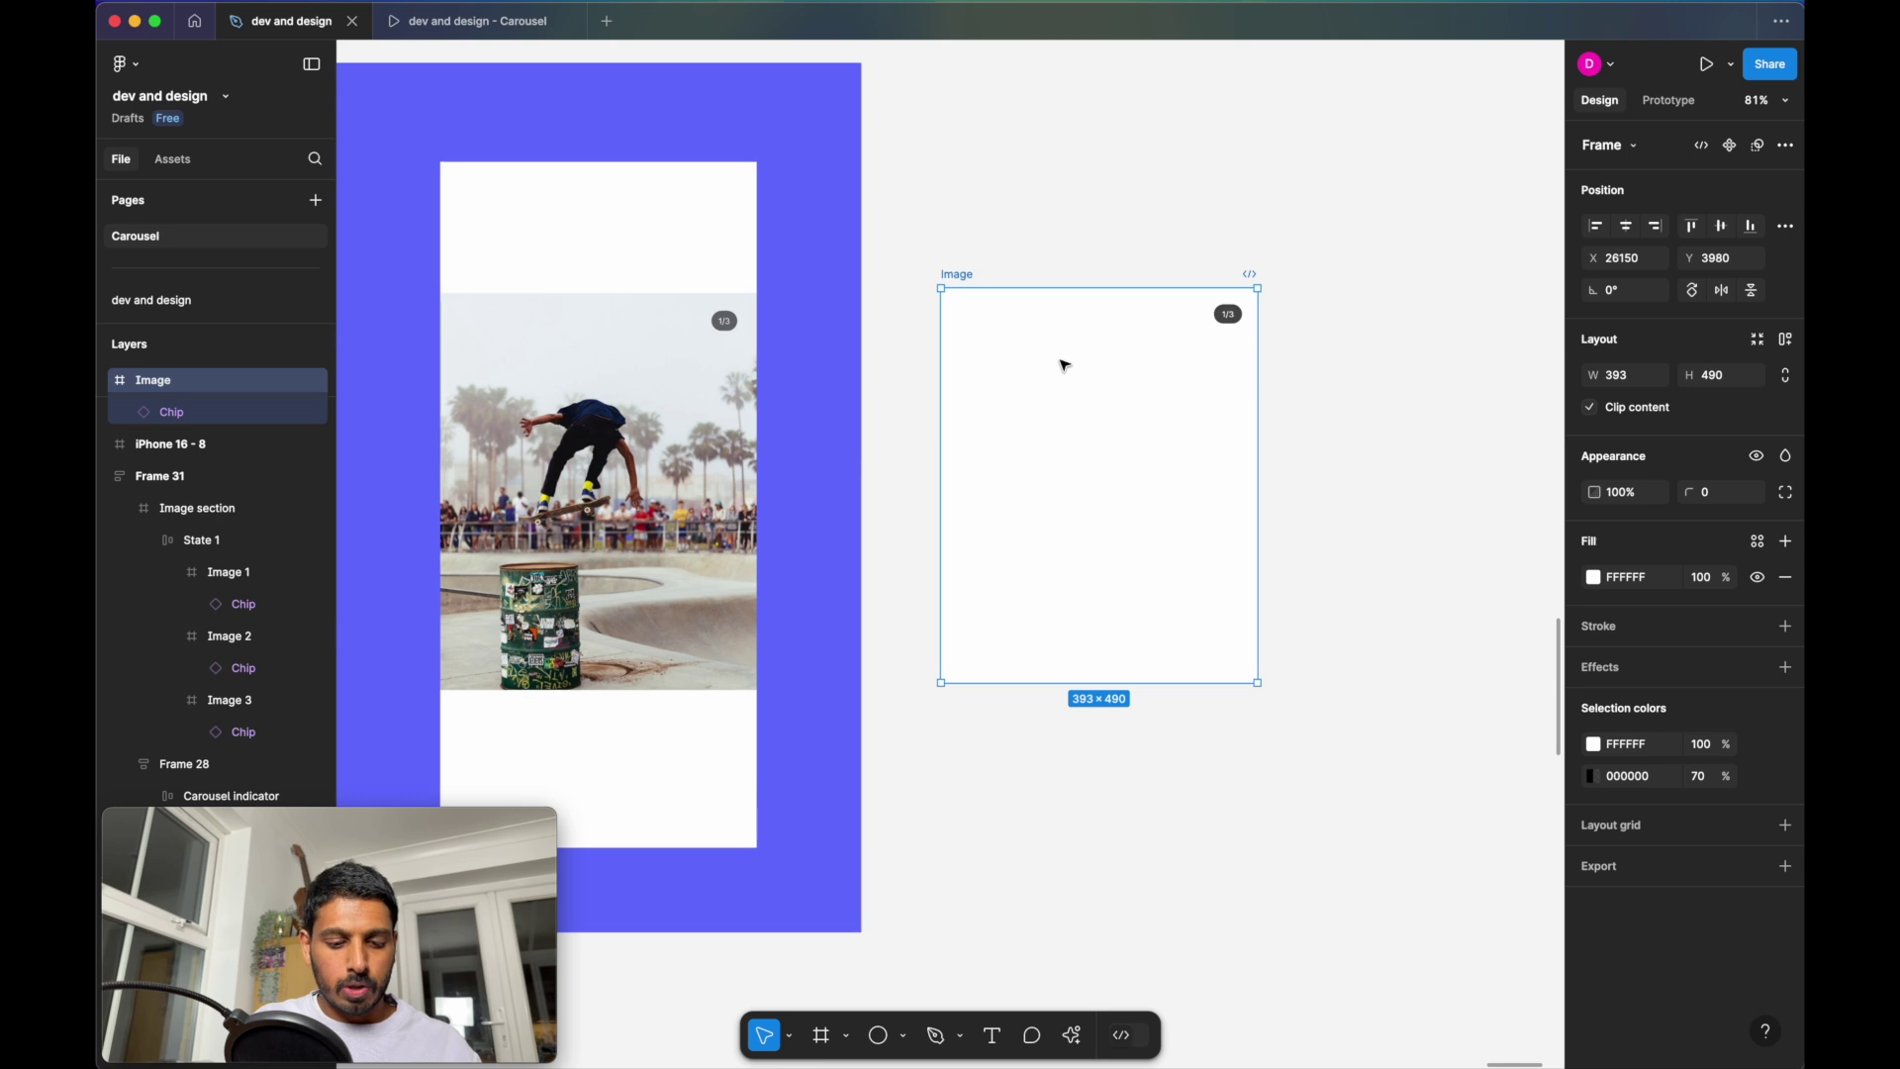
right_click(1110, 385)
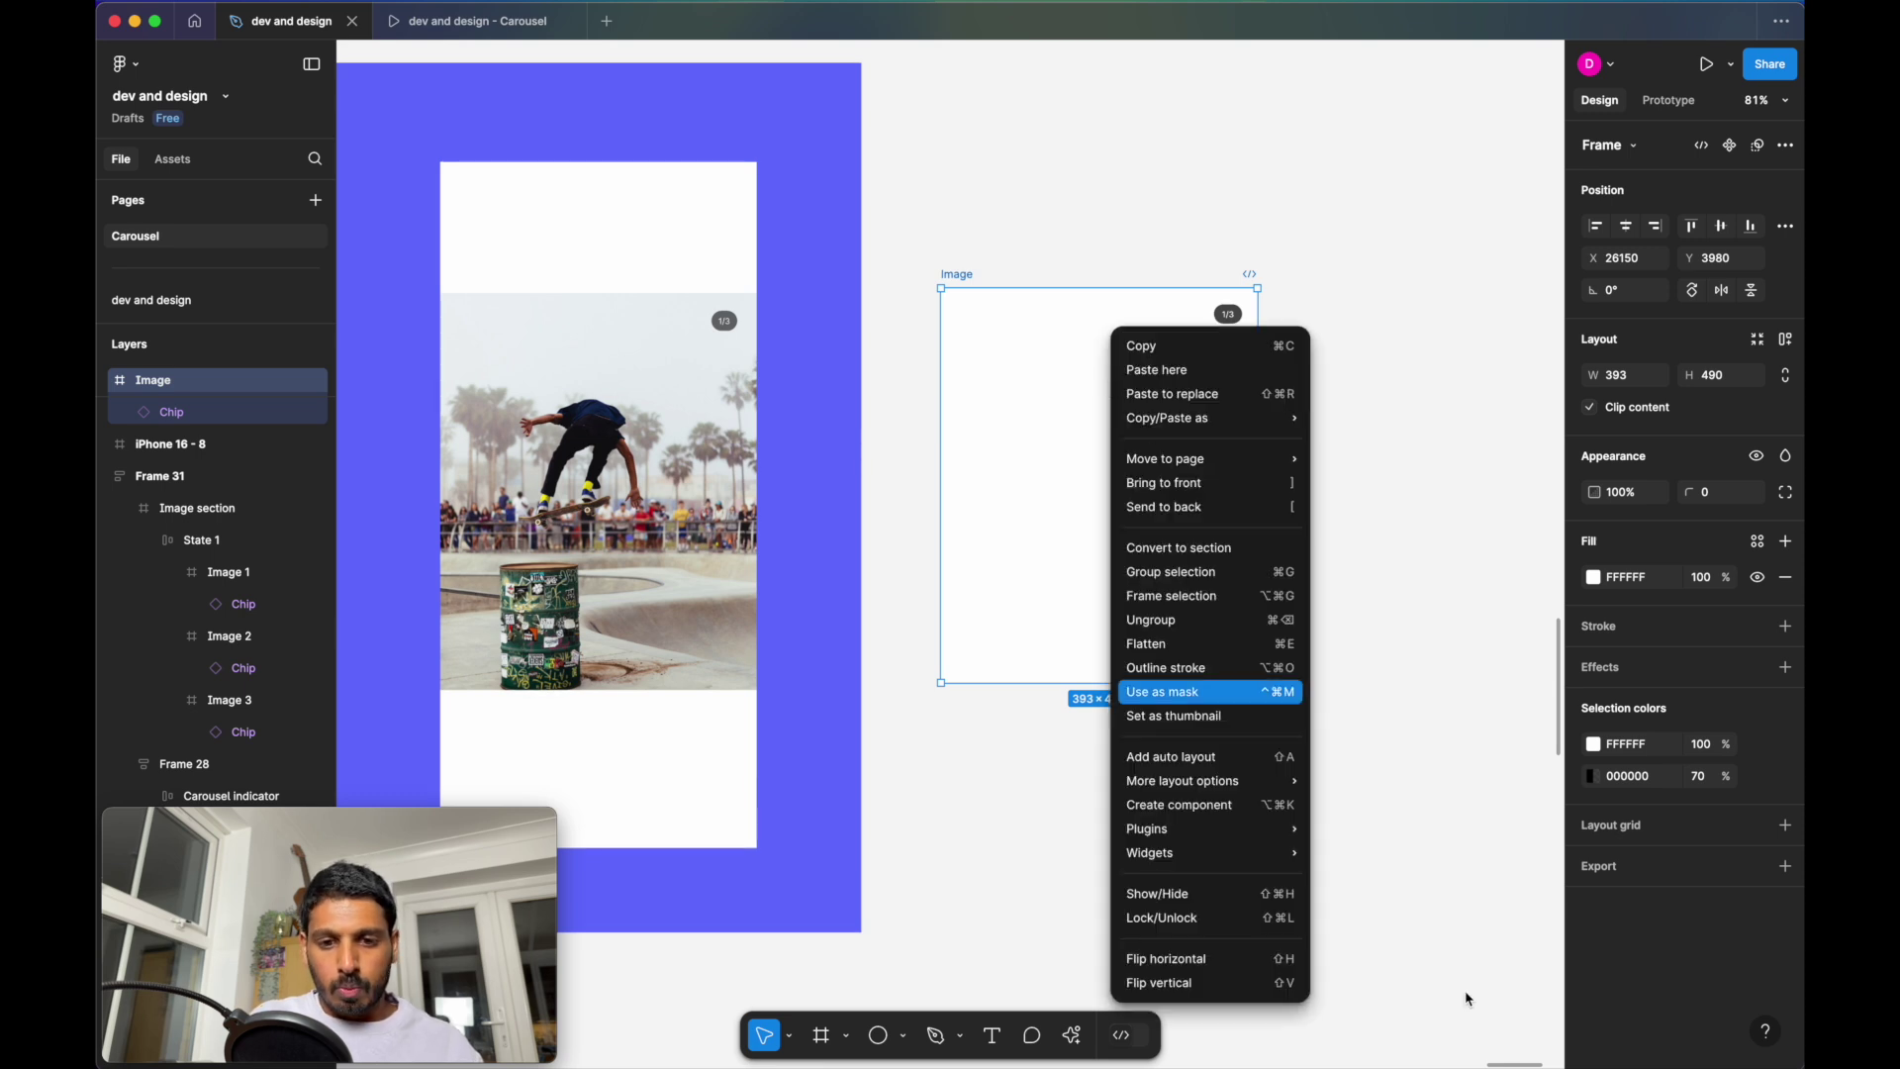
mouse_move(1217, 829)
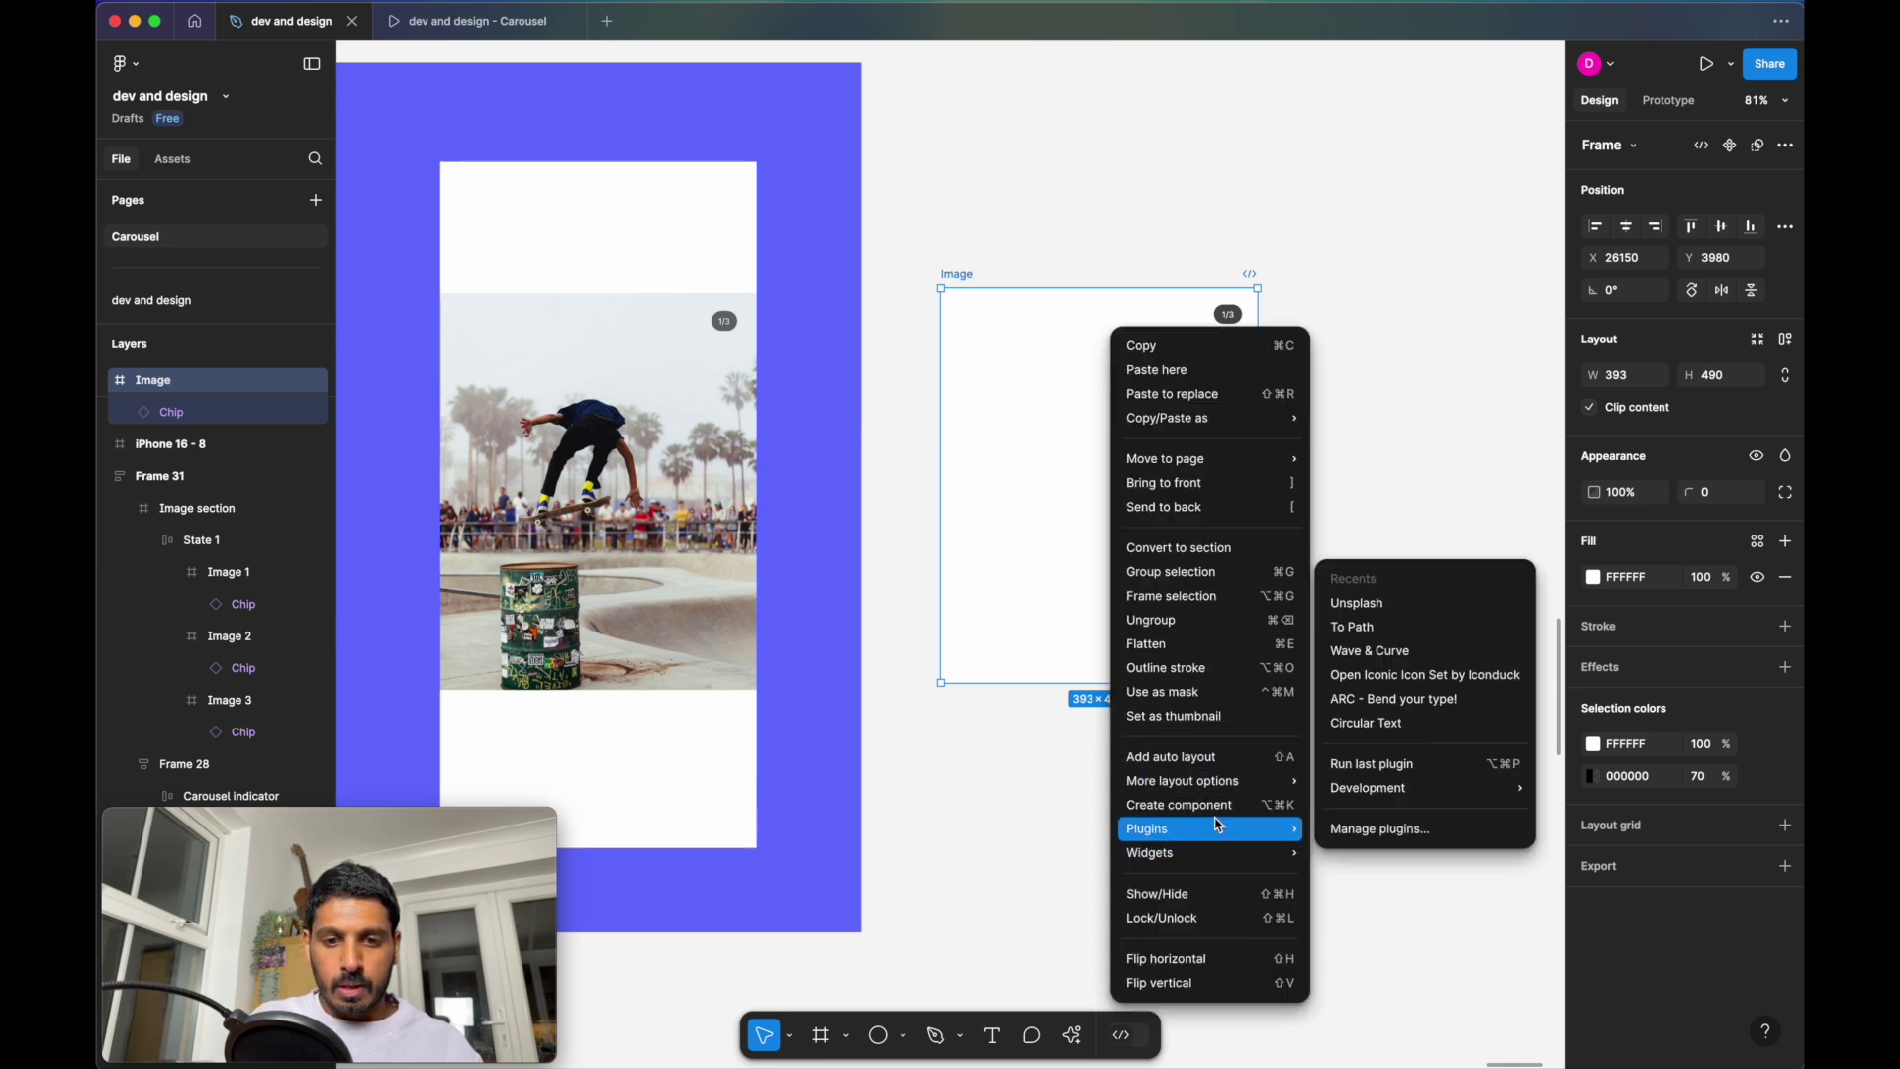
click(1404, 604)
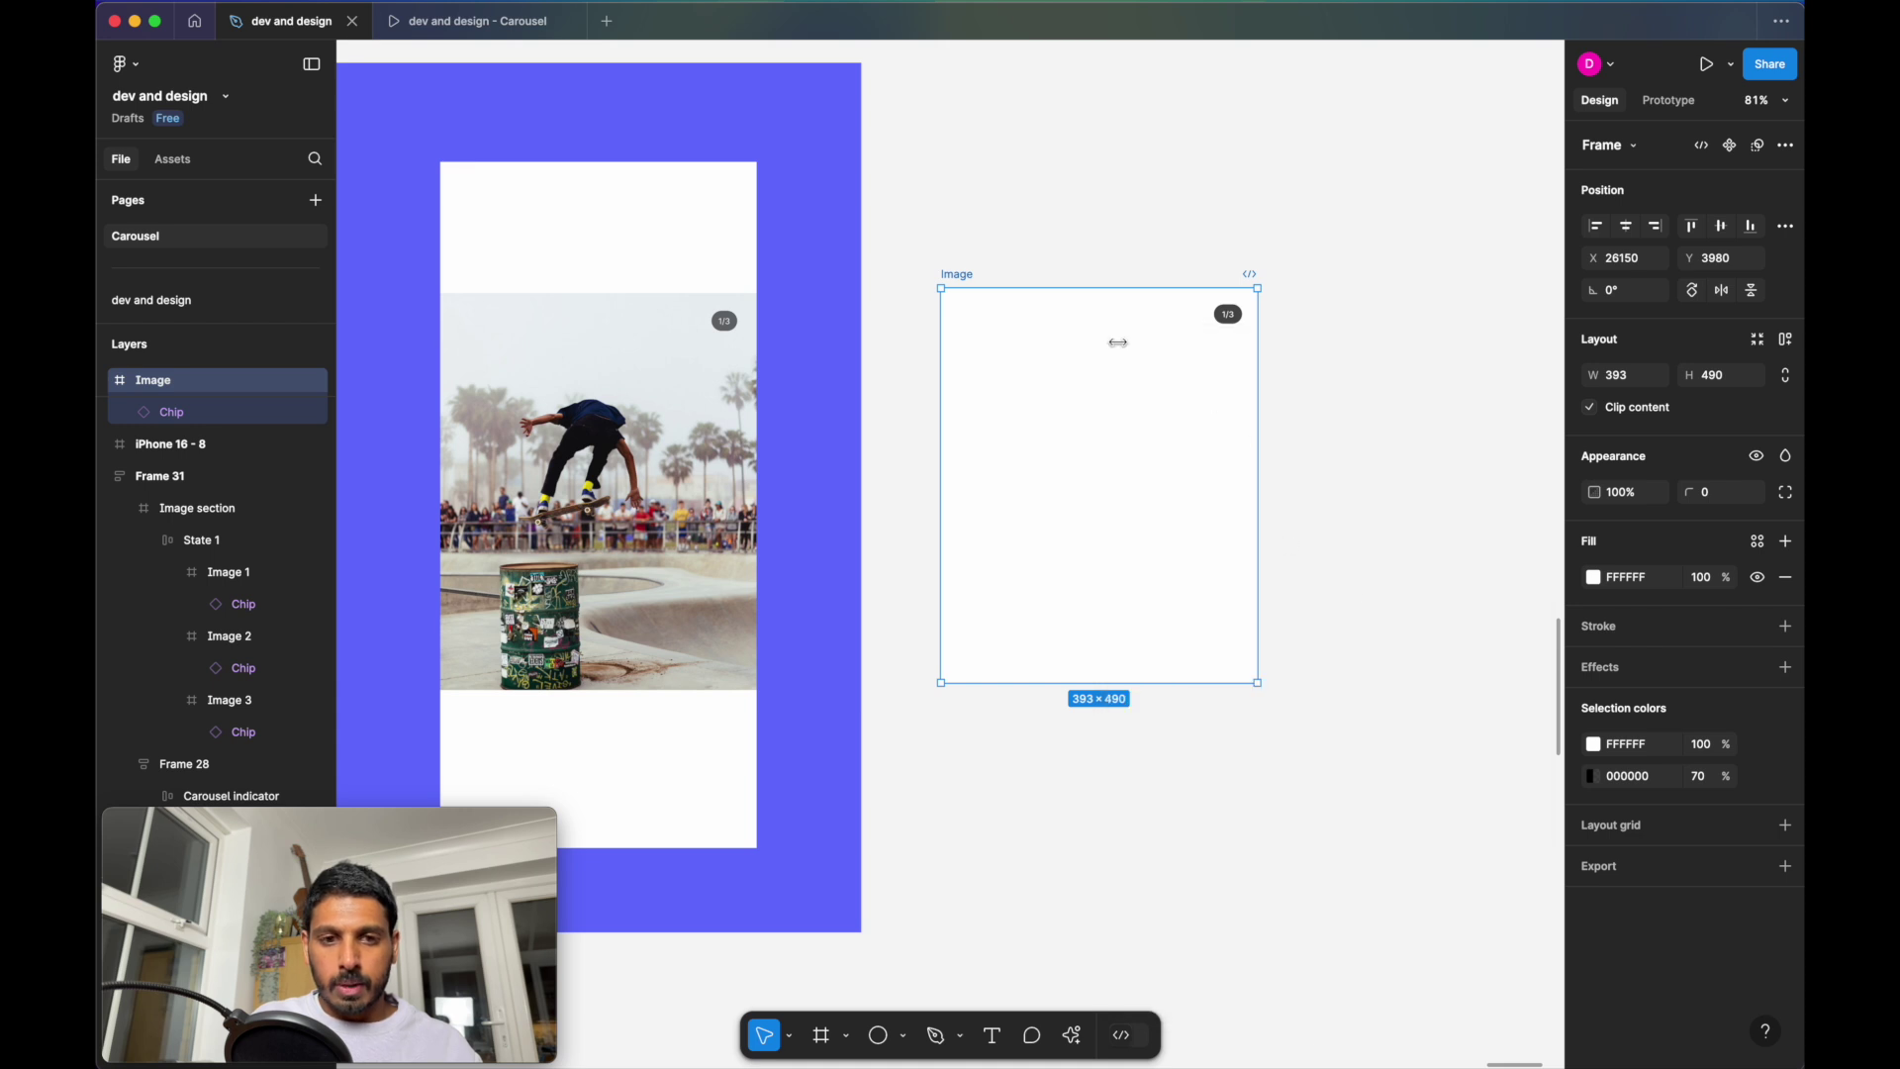
click(359, 200)
text(skateboardin)
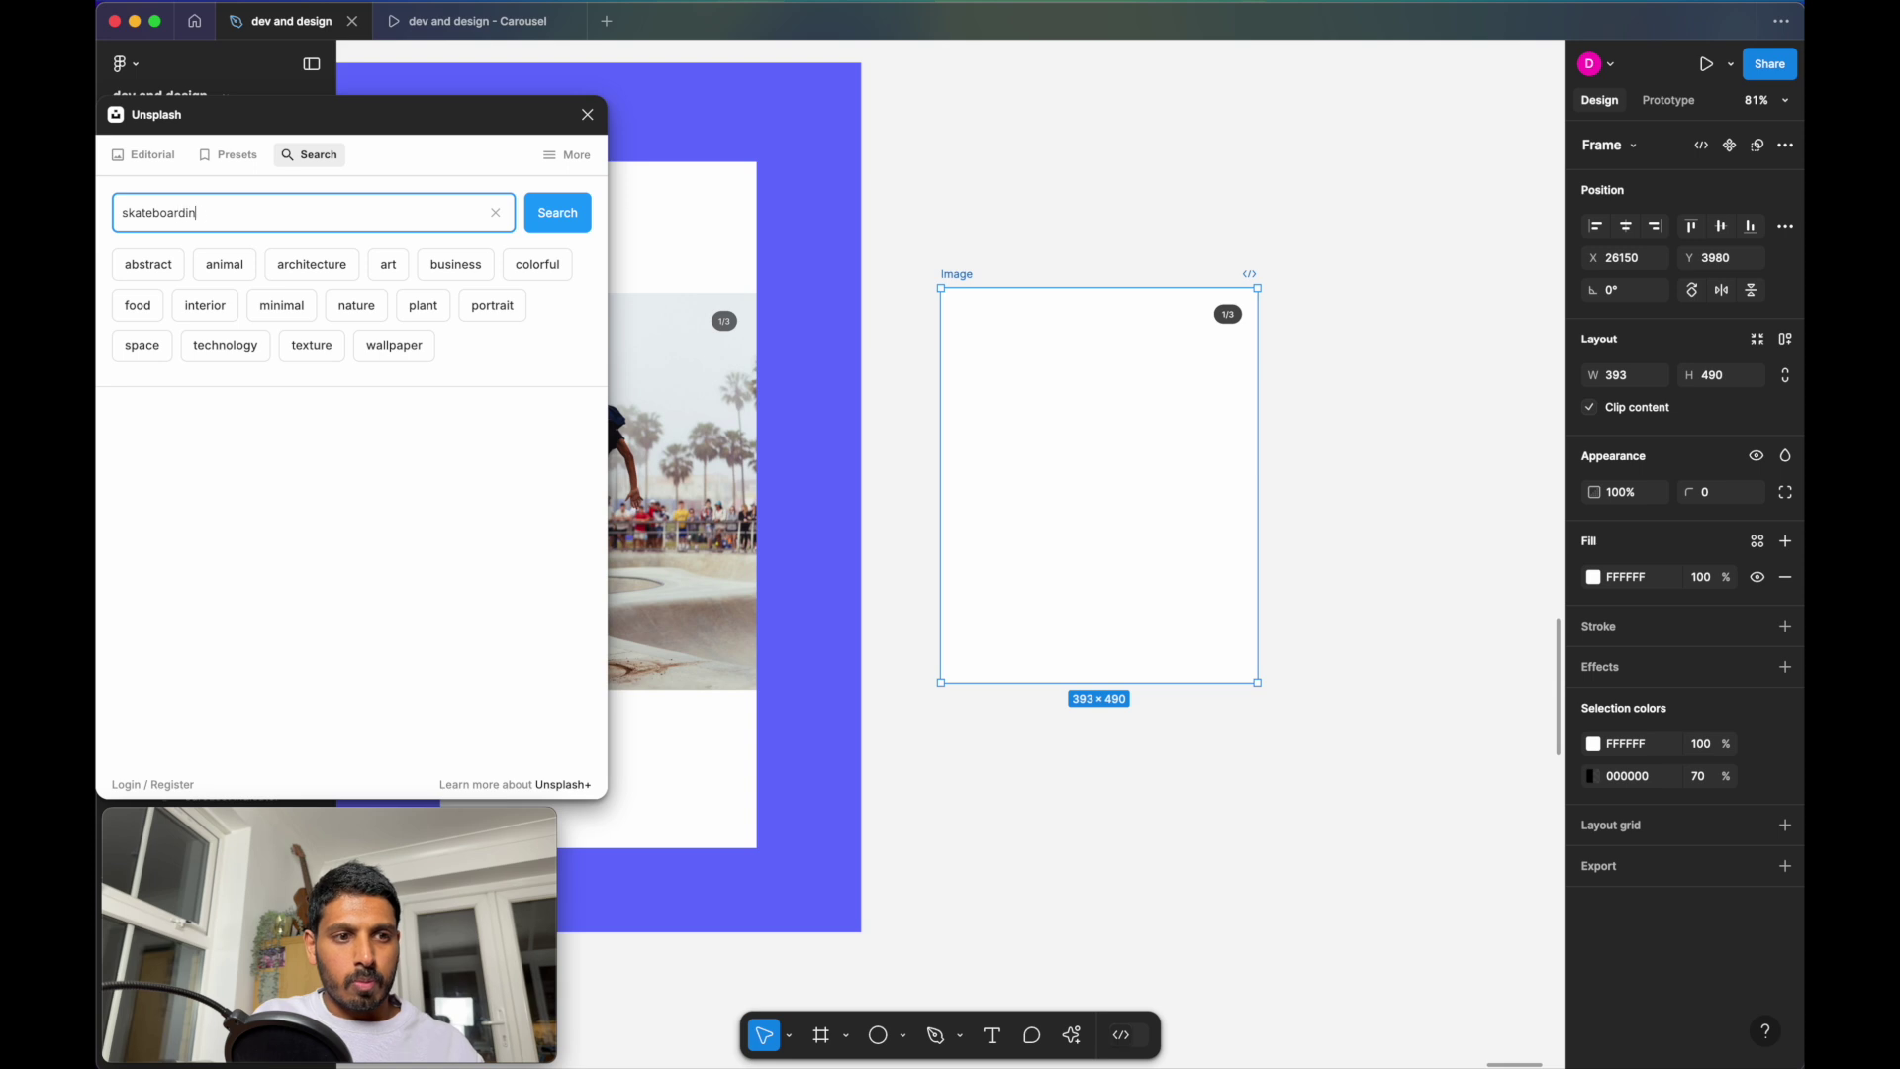
text(g)
key(Return)
Fill the Image frame with the photo of a skater in front of a brick building and close the plugin
click(510, 519)
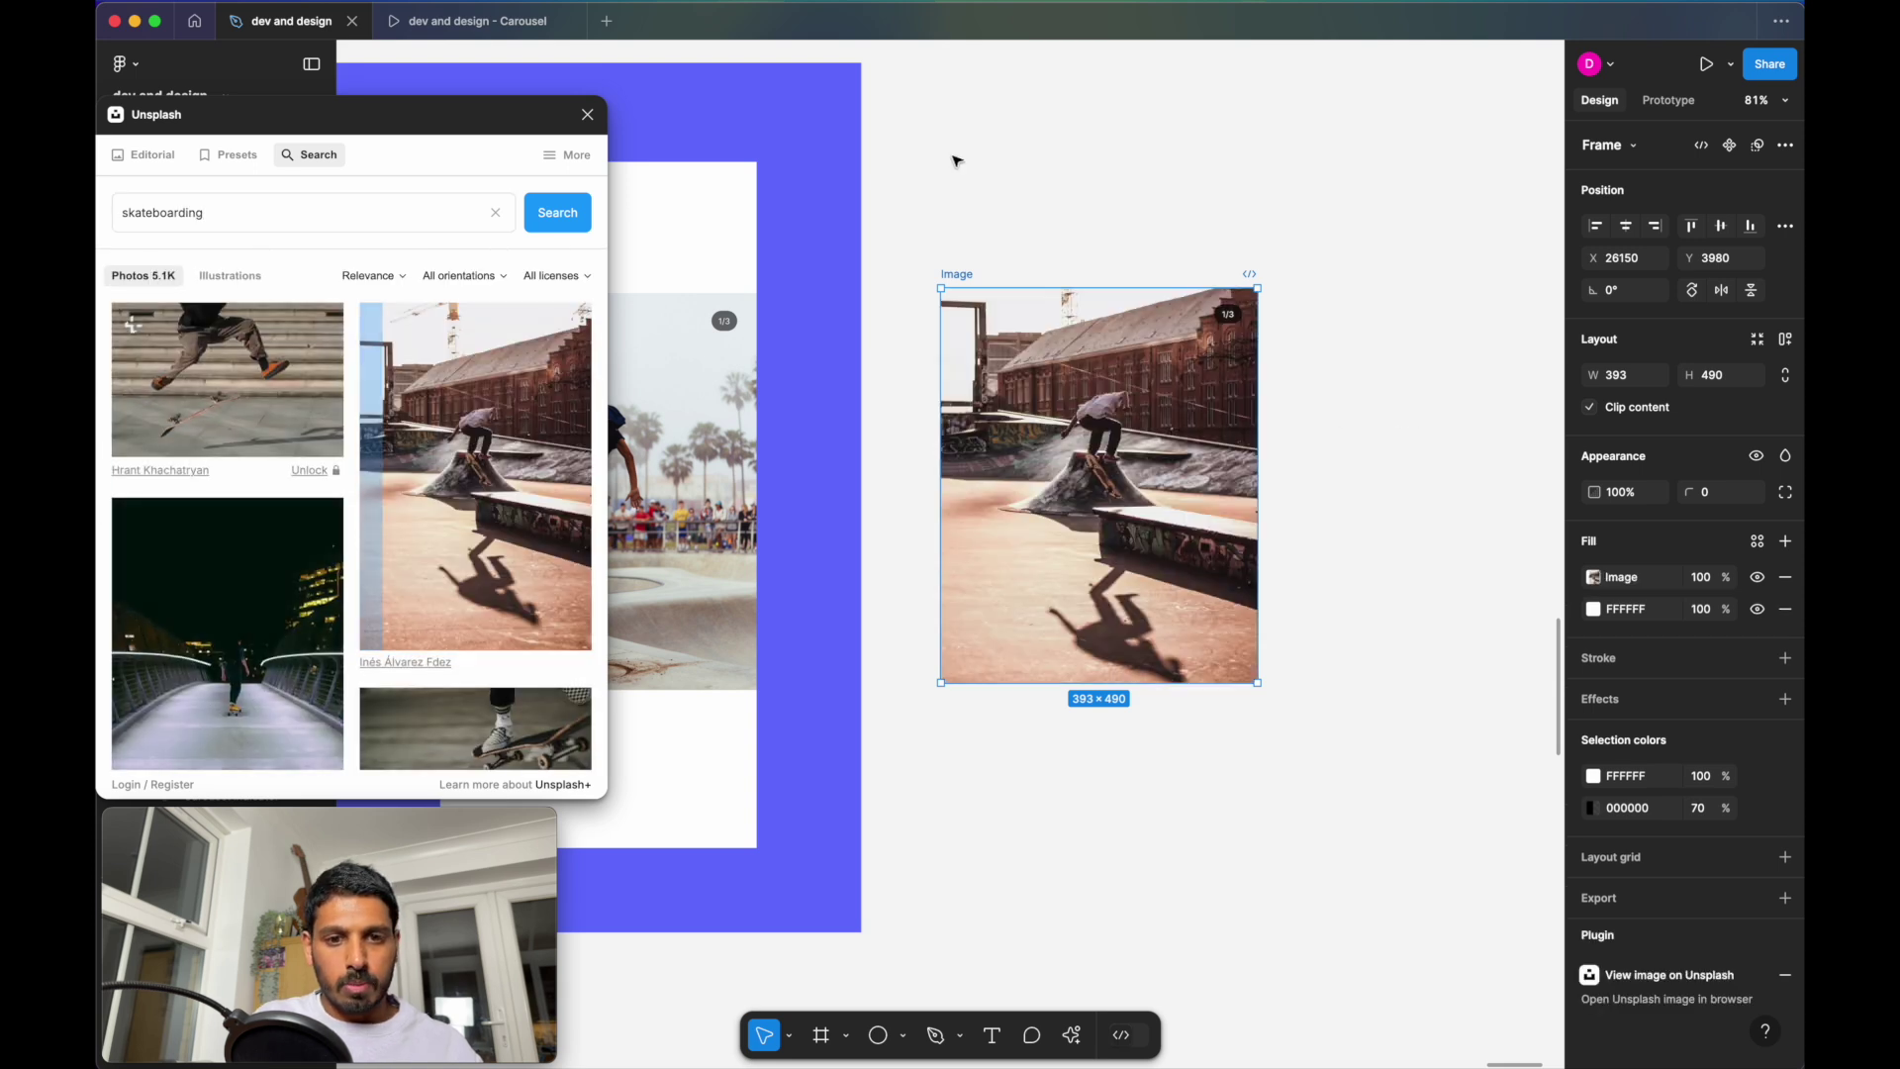
click(588, 116)
click(1183, 194)
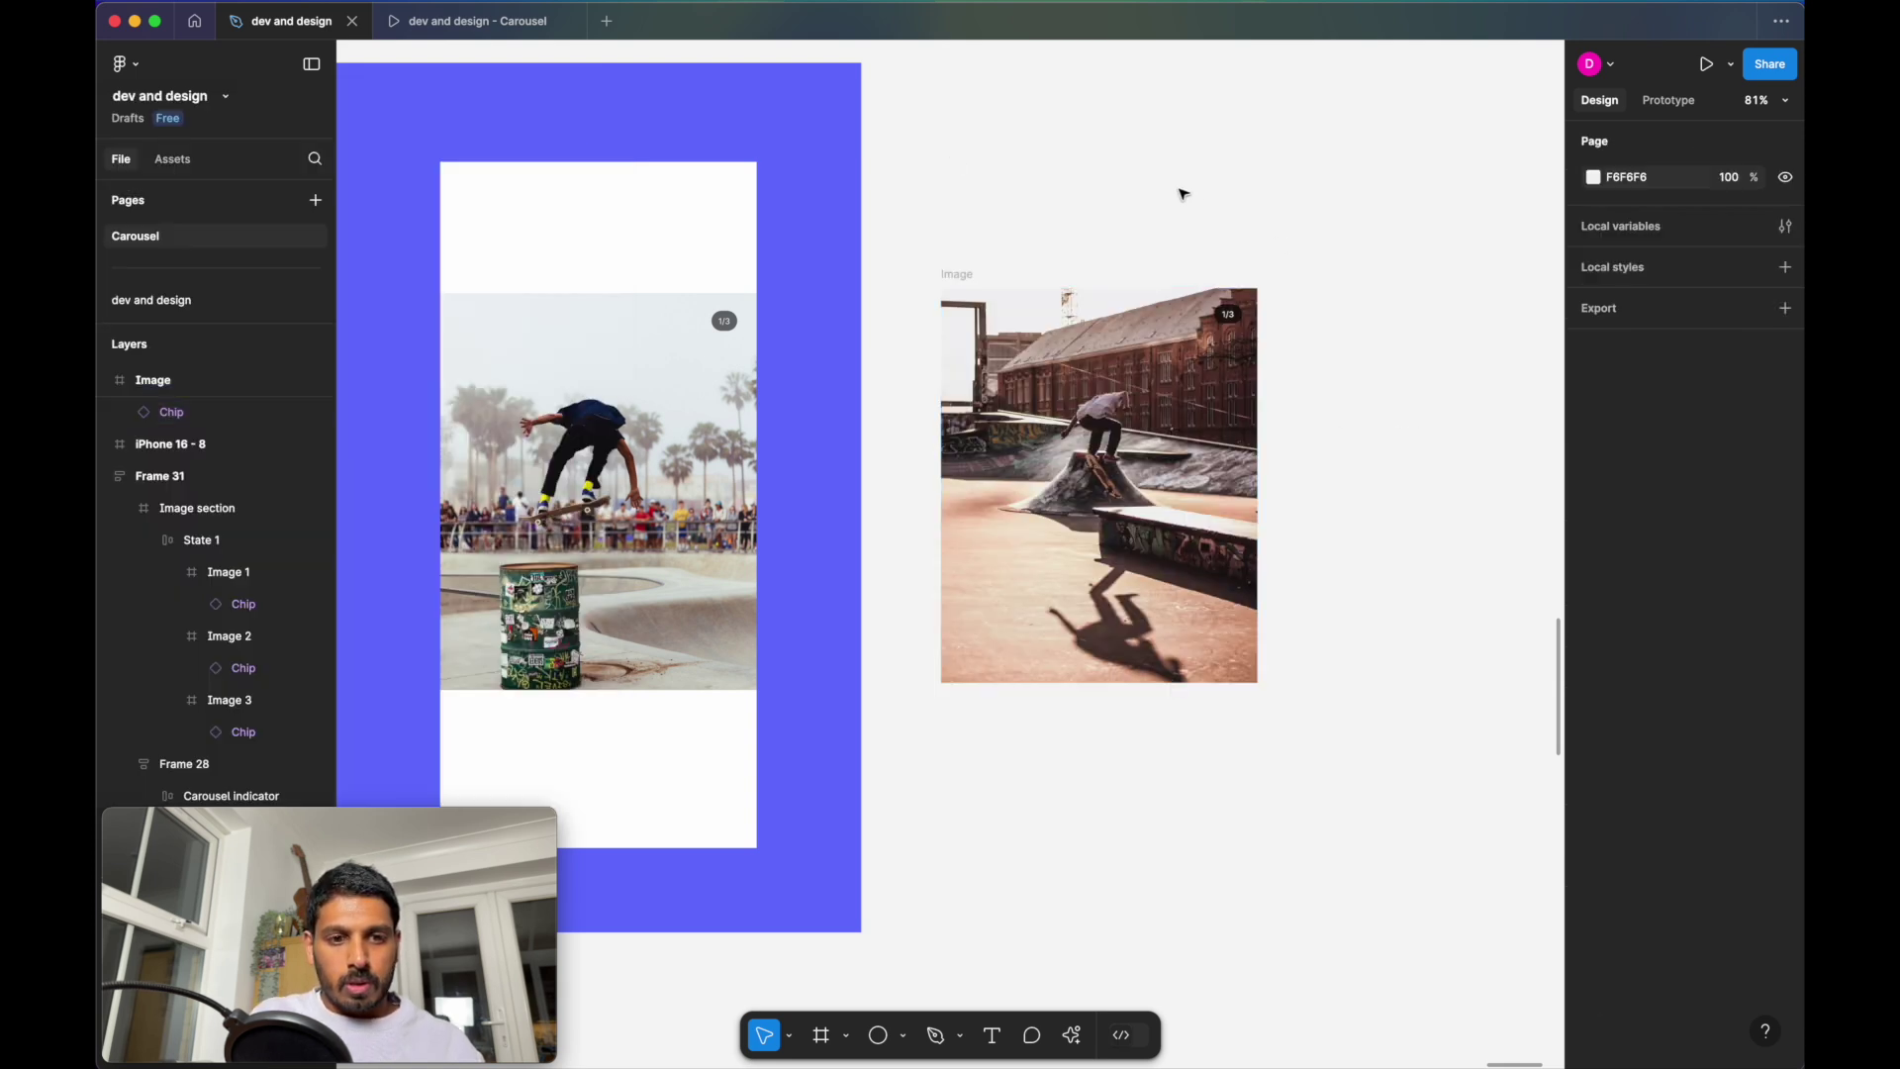
Rename the Image frame as Image 1
scroll(1184, 194, down, 5)
scroll(1184, 194, left, 3)
click(1191, 224)
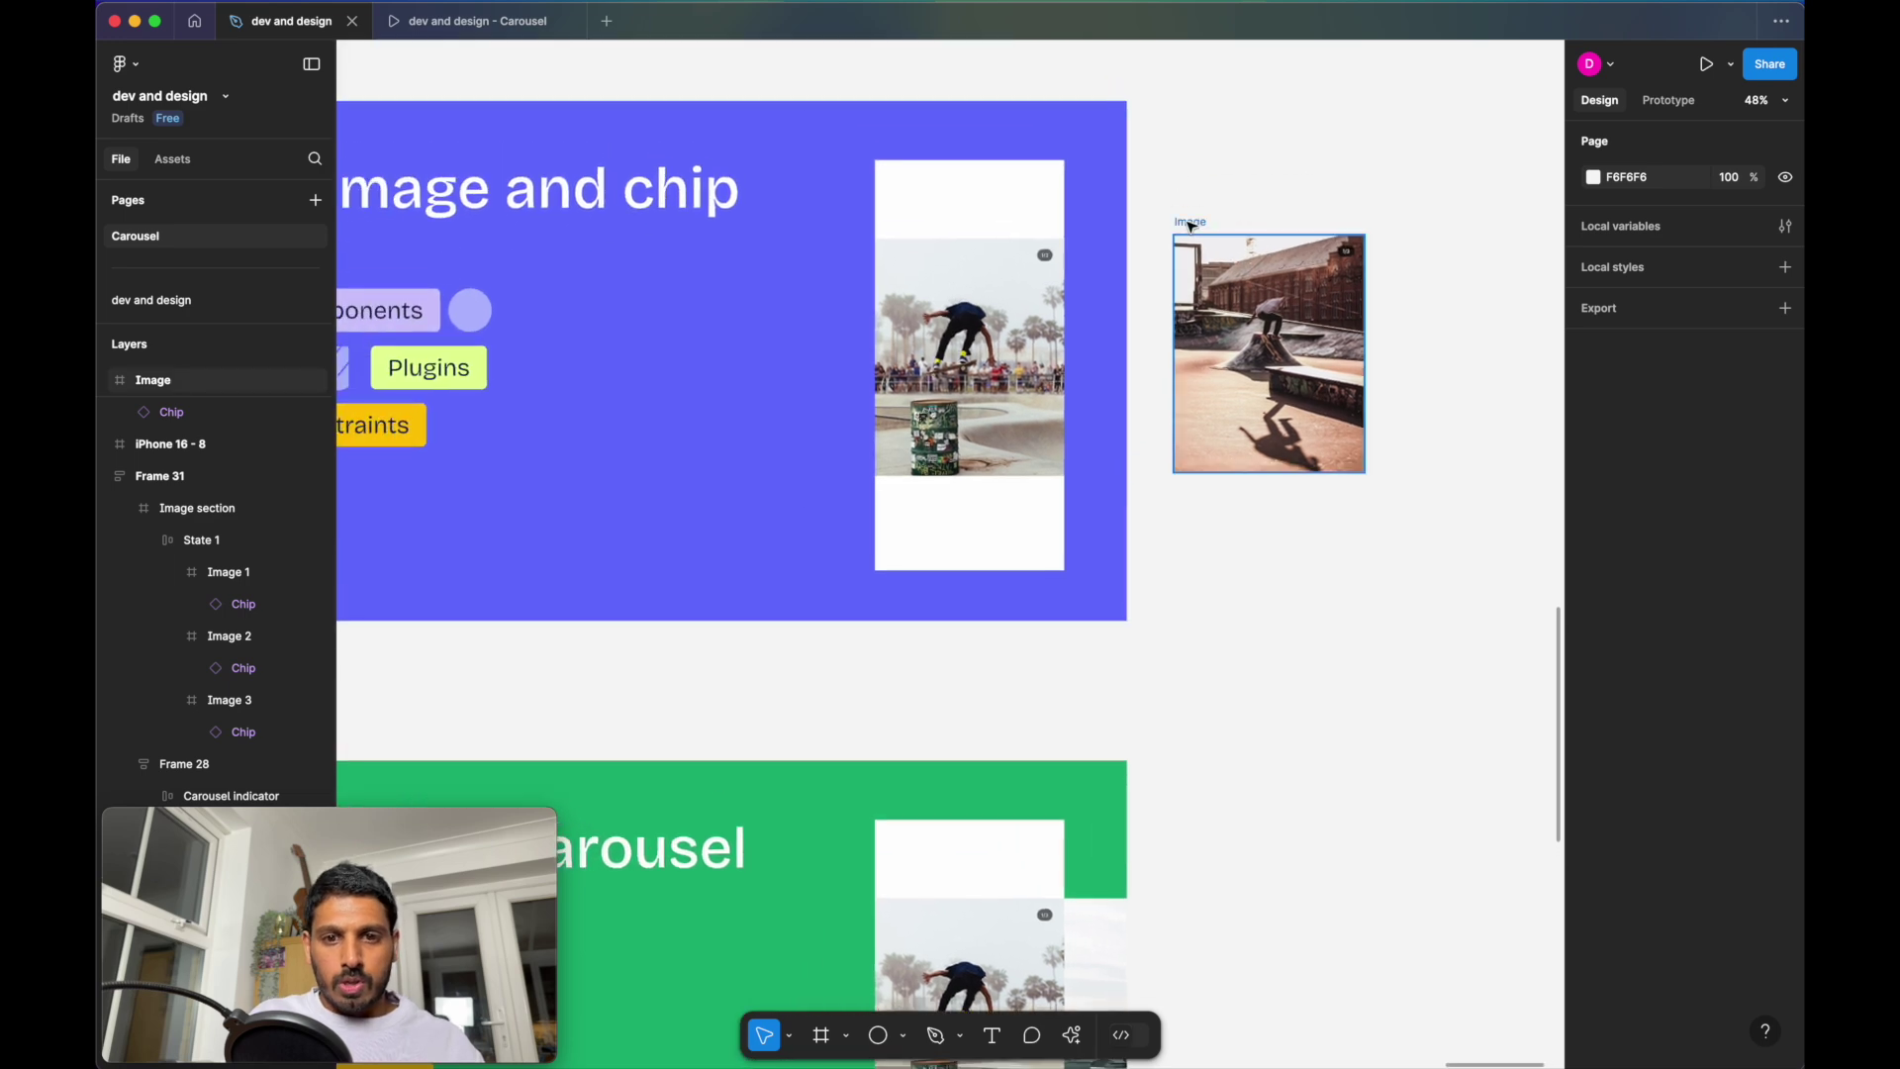
key(shift+2)
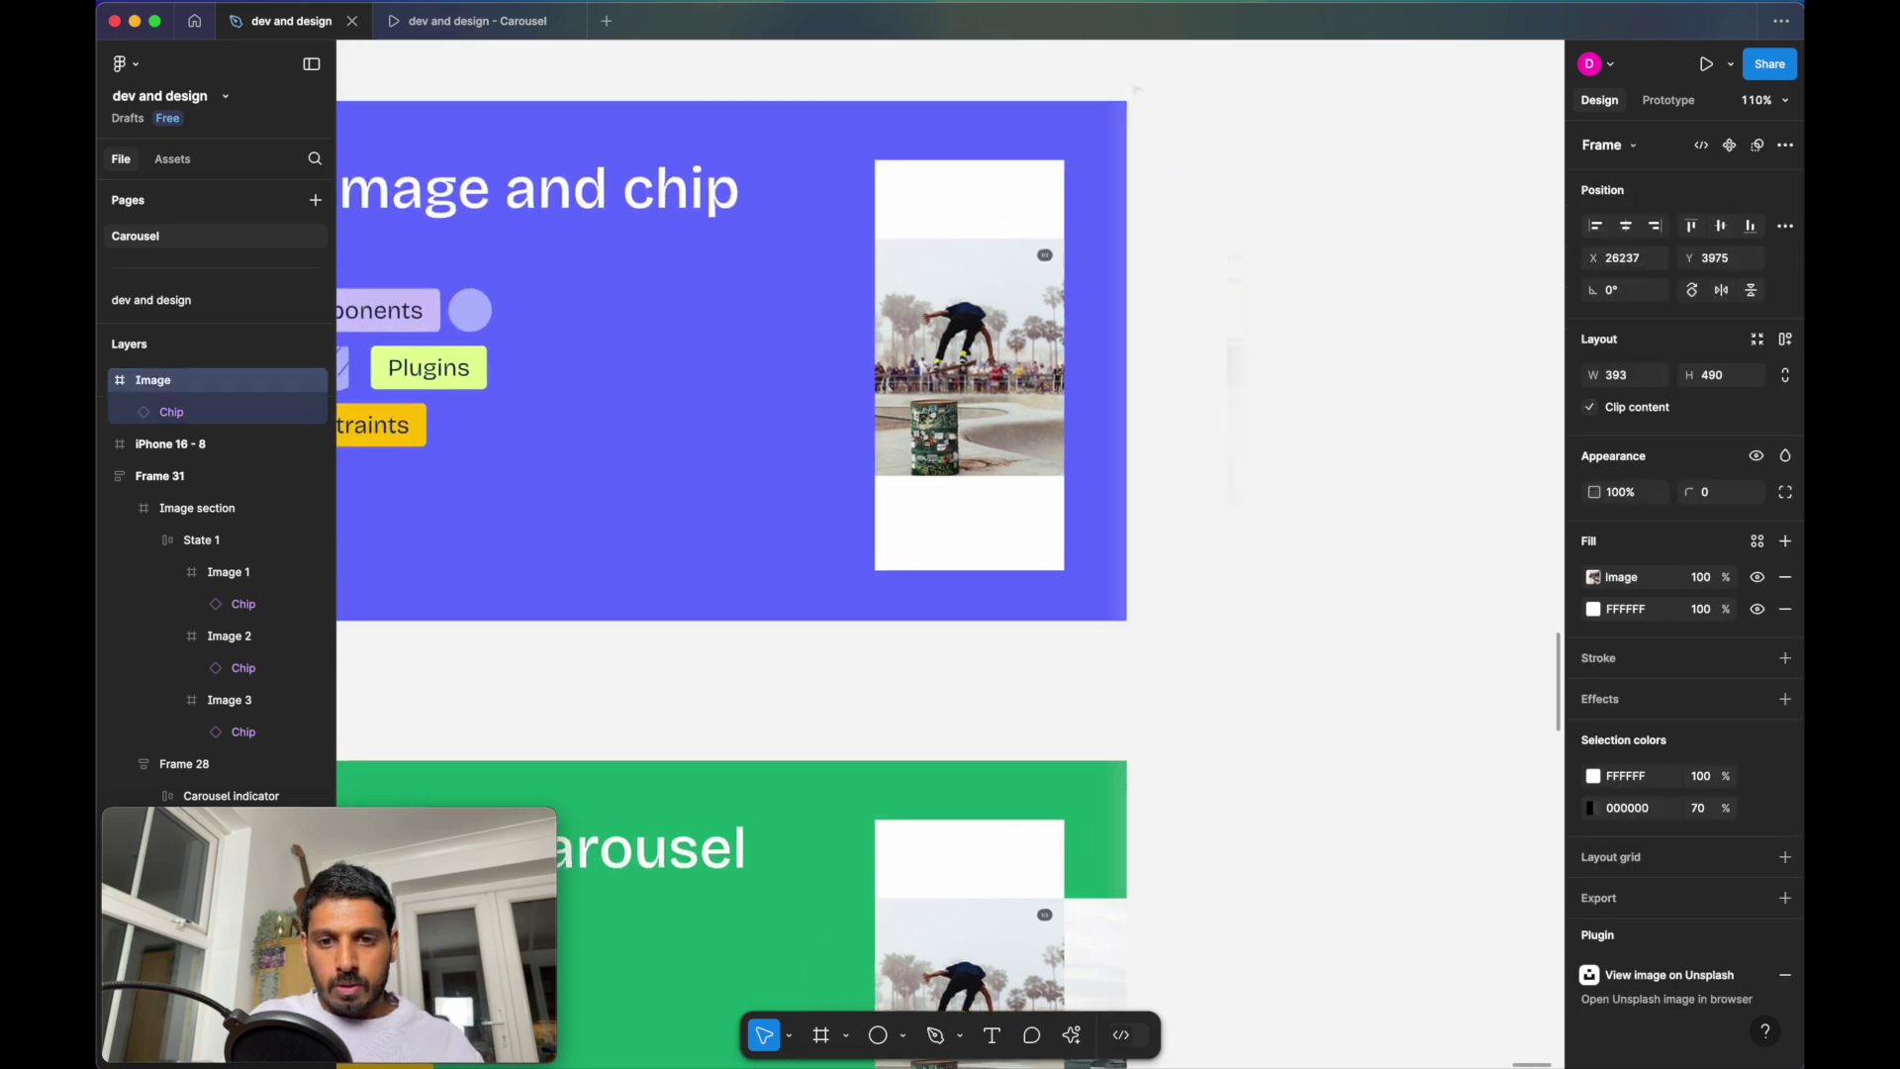
key(Return)
click(623, 195)
click(627, 228)
Duplicate the Image 1 frame twice to form a row of three image frames
key(ctrl+d)
scroll(989, 495, right, 5)
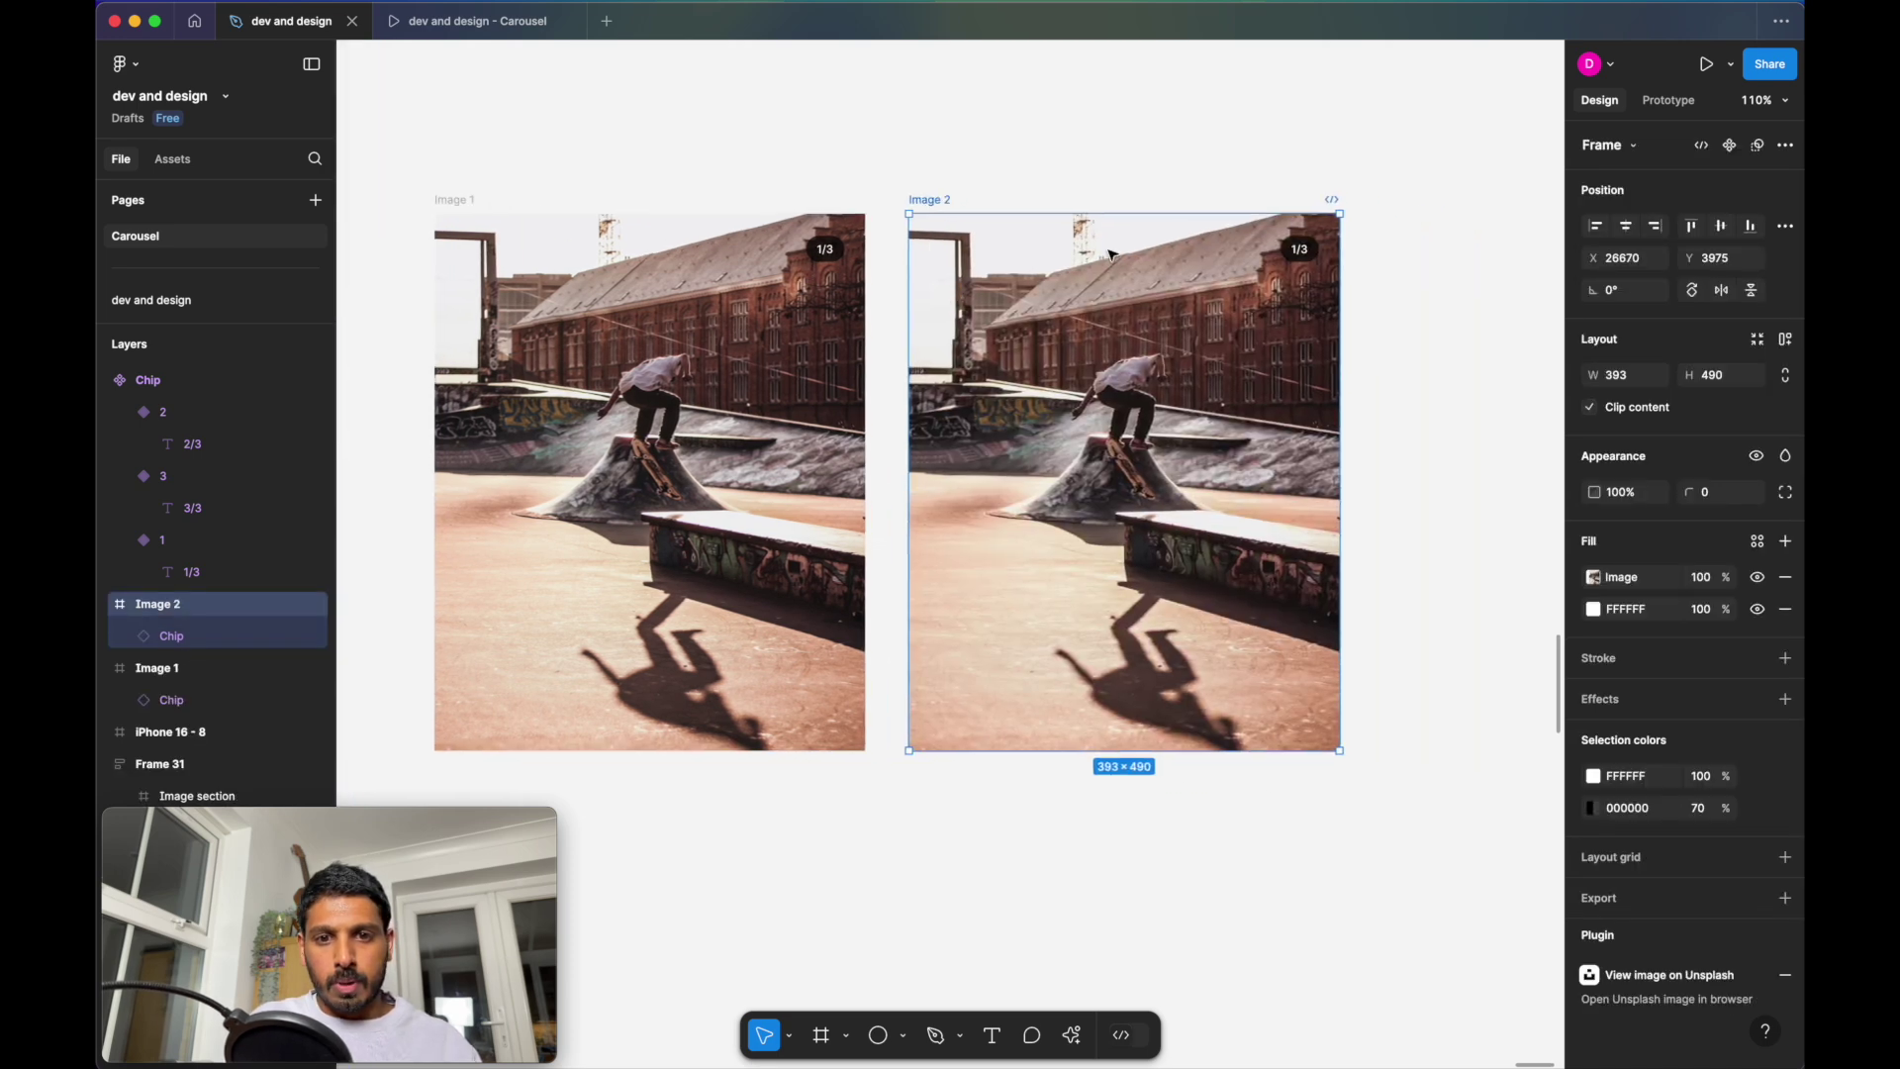
key(ctrl+d)
Set the chip's Number to 2 in the Image 2 frame and to 3 in the Image 3 frame
click(1180, 274)
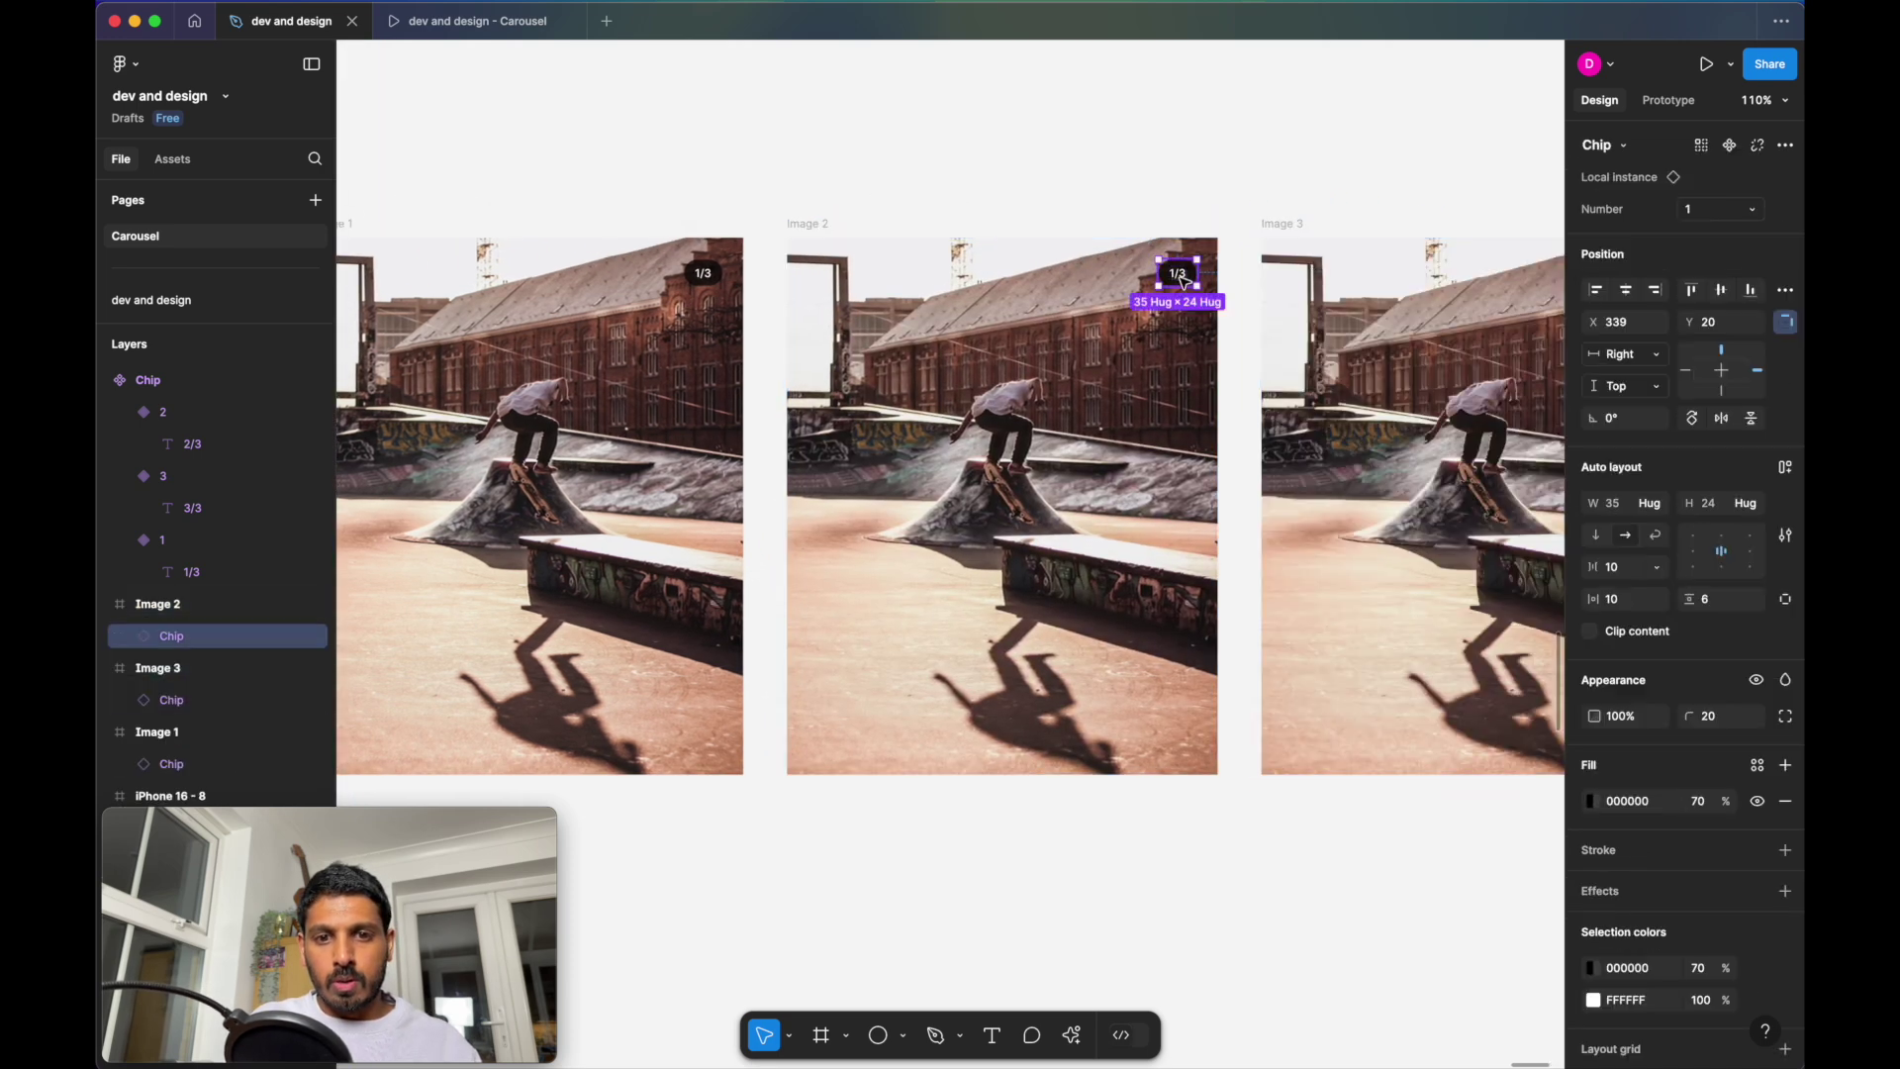
click(1744, 210)
click(1726, 230)
scroll(1341, 352, right, 5)
click(1176, 264)
click(1742, 210)
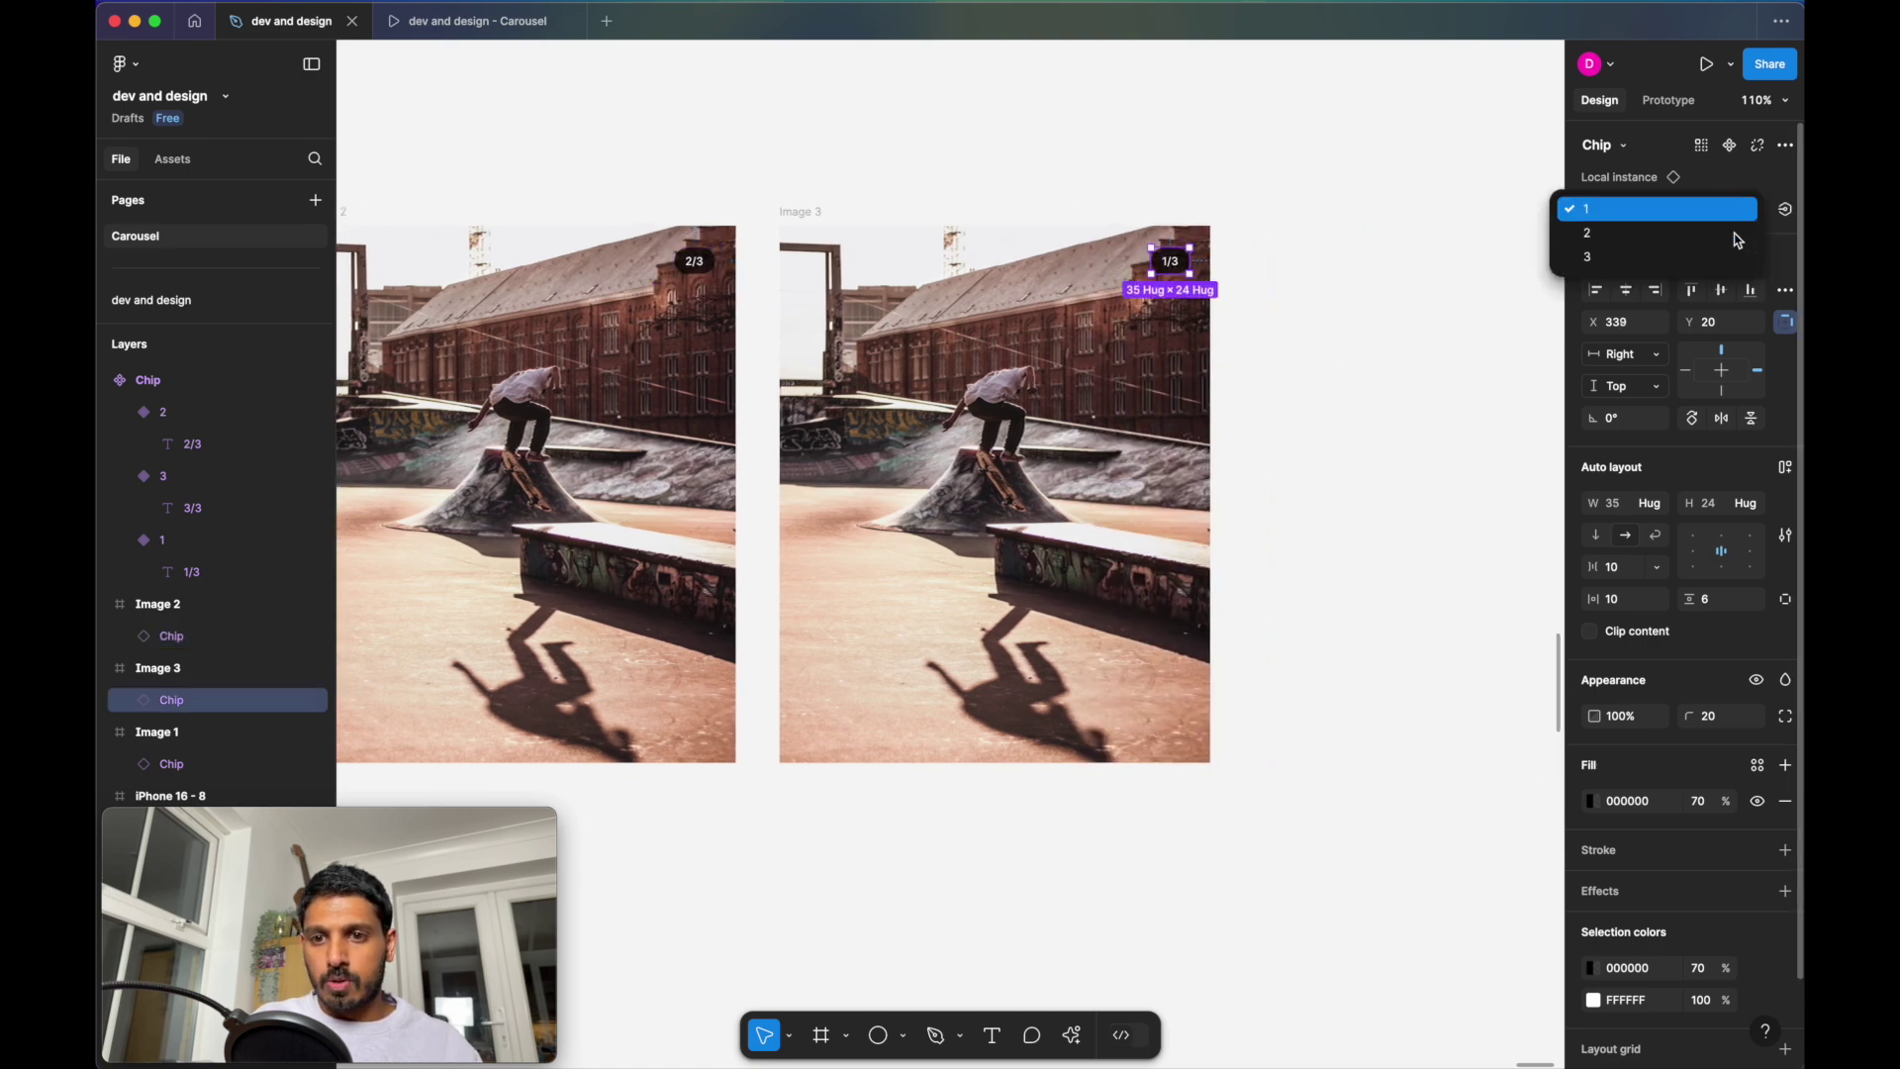
click(1727, 250)
Run the Unsplash plugin on the Image 2 frame and search its photos for skateboarding
scroll(1012, 378, down, 5)
click(842, 409)
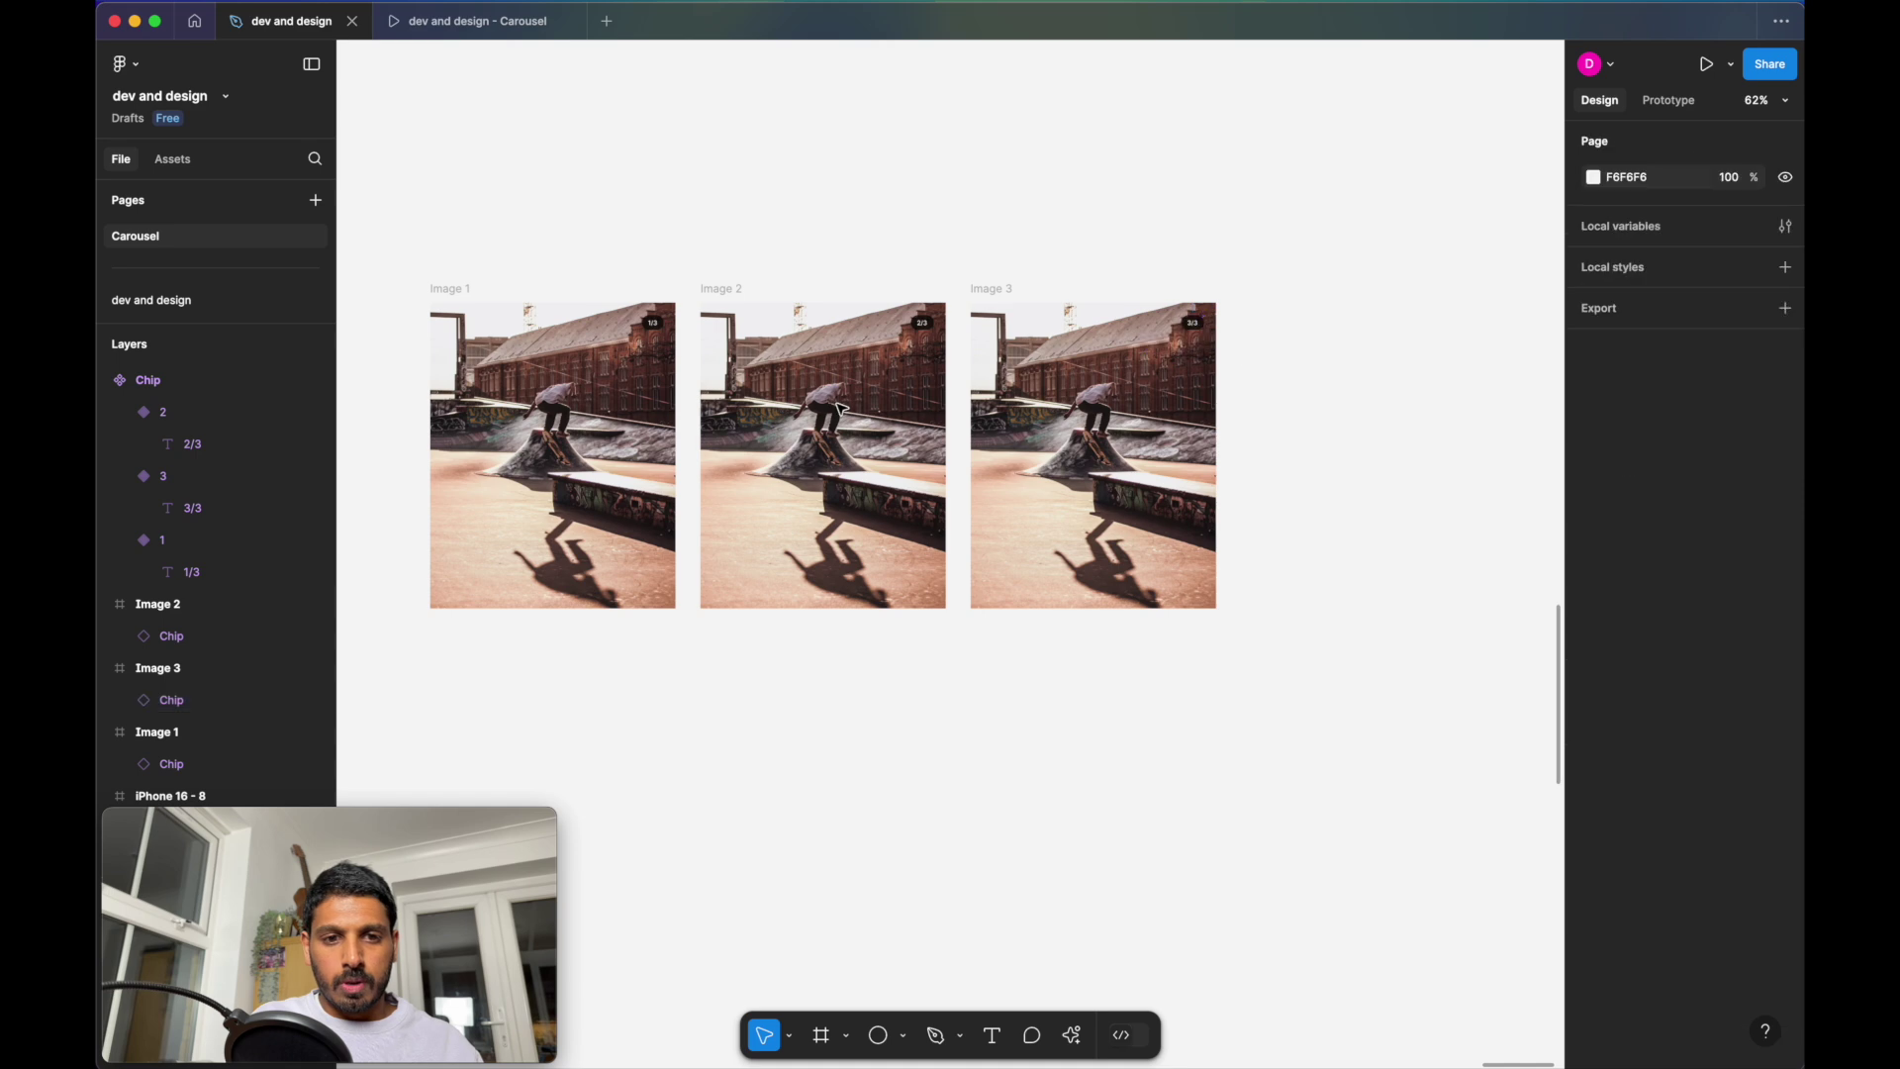
click(709, 291)
right_click(709, 294)
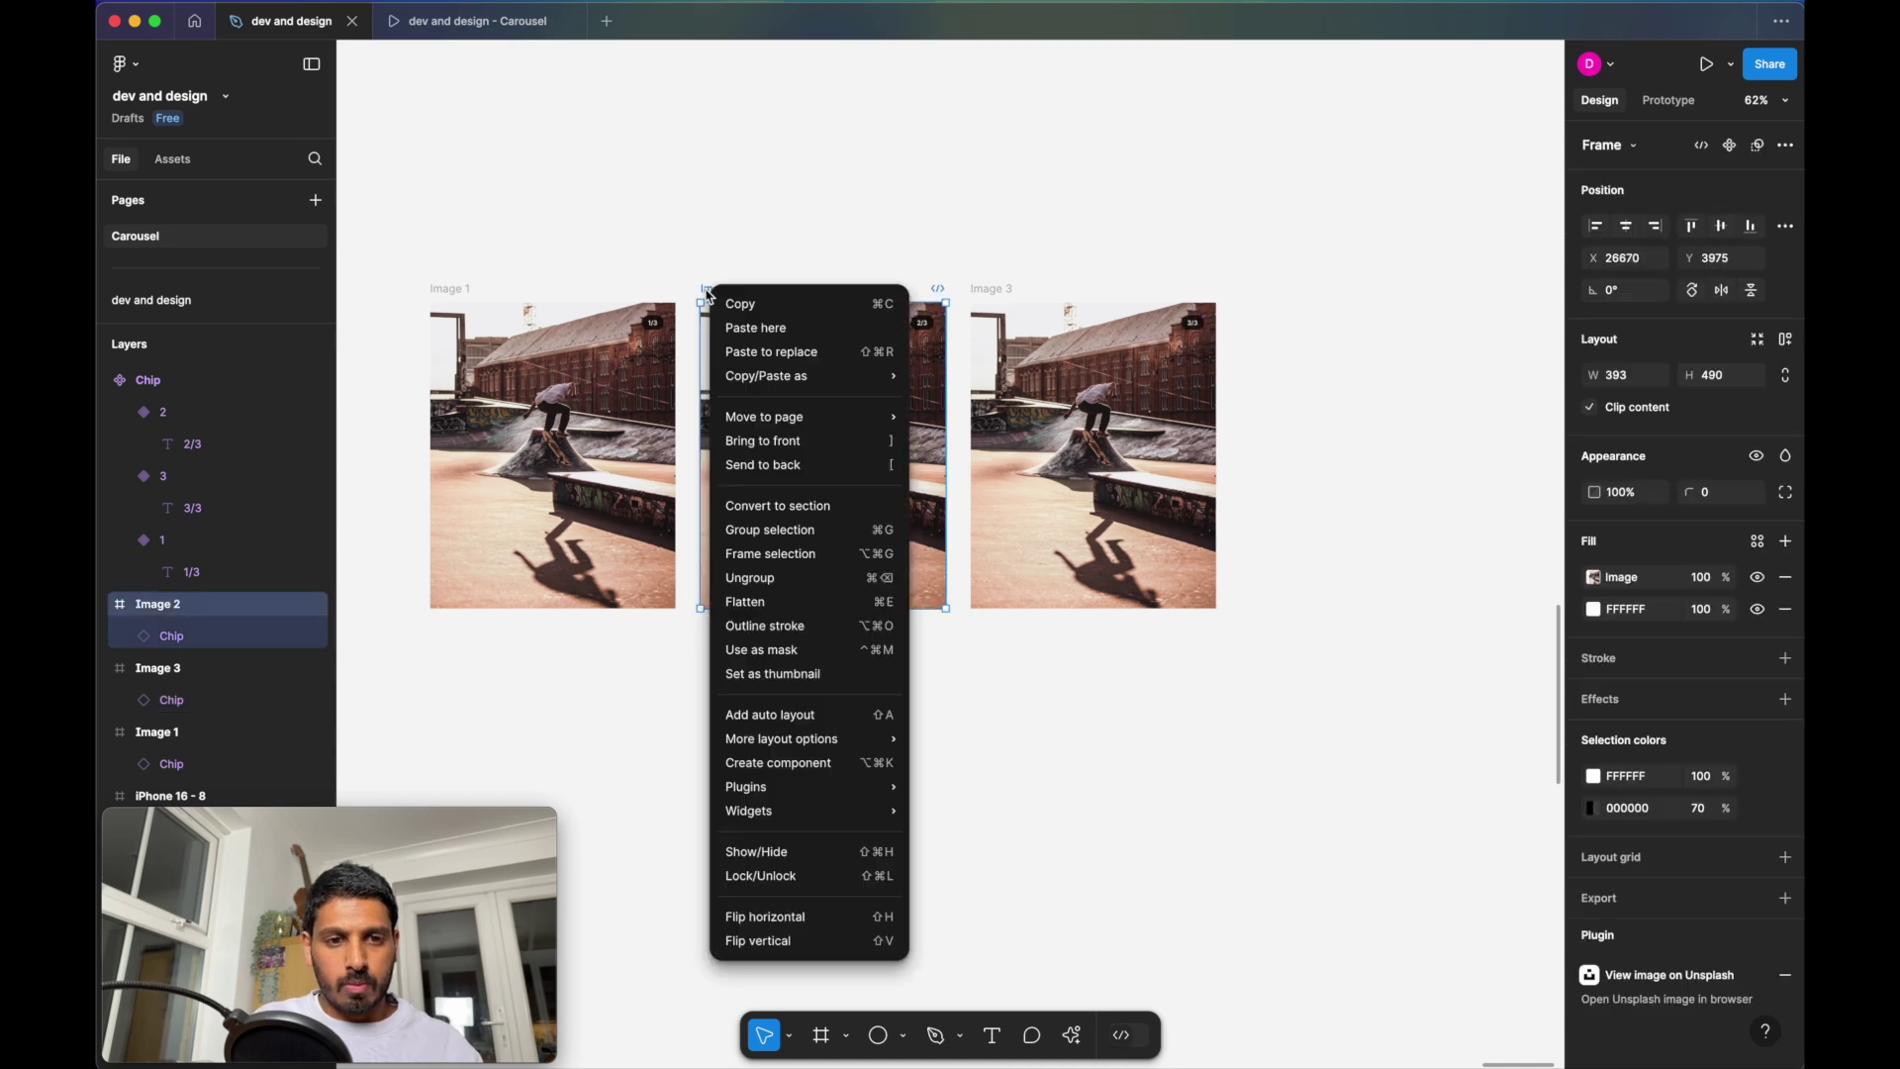
key(Right)
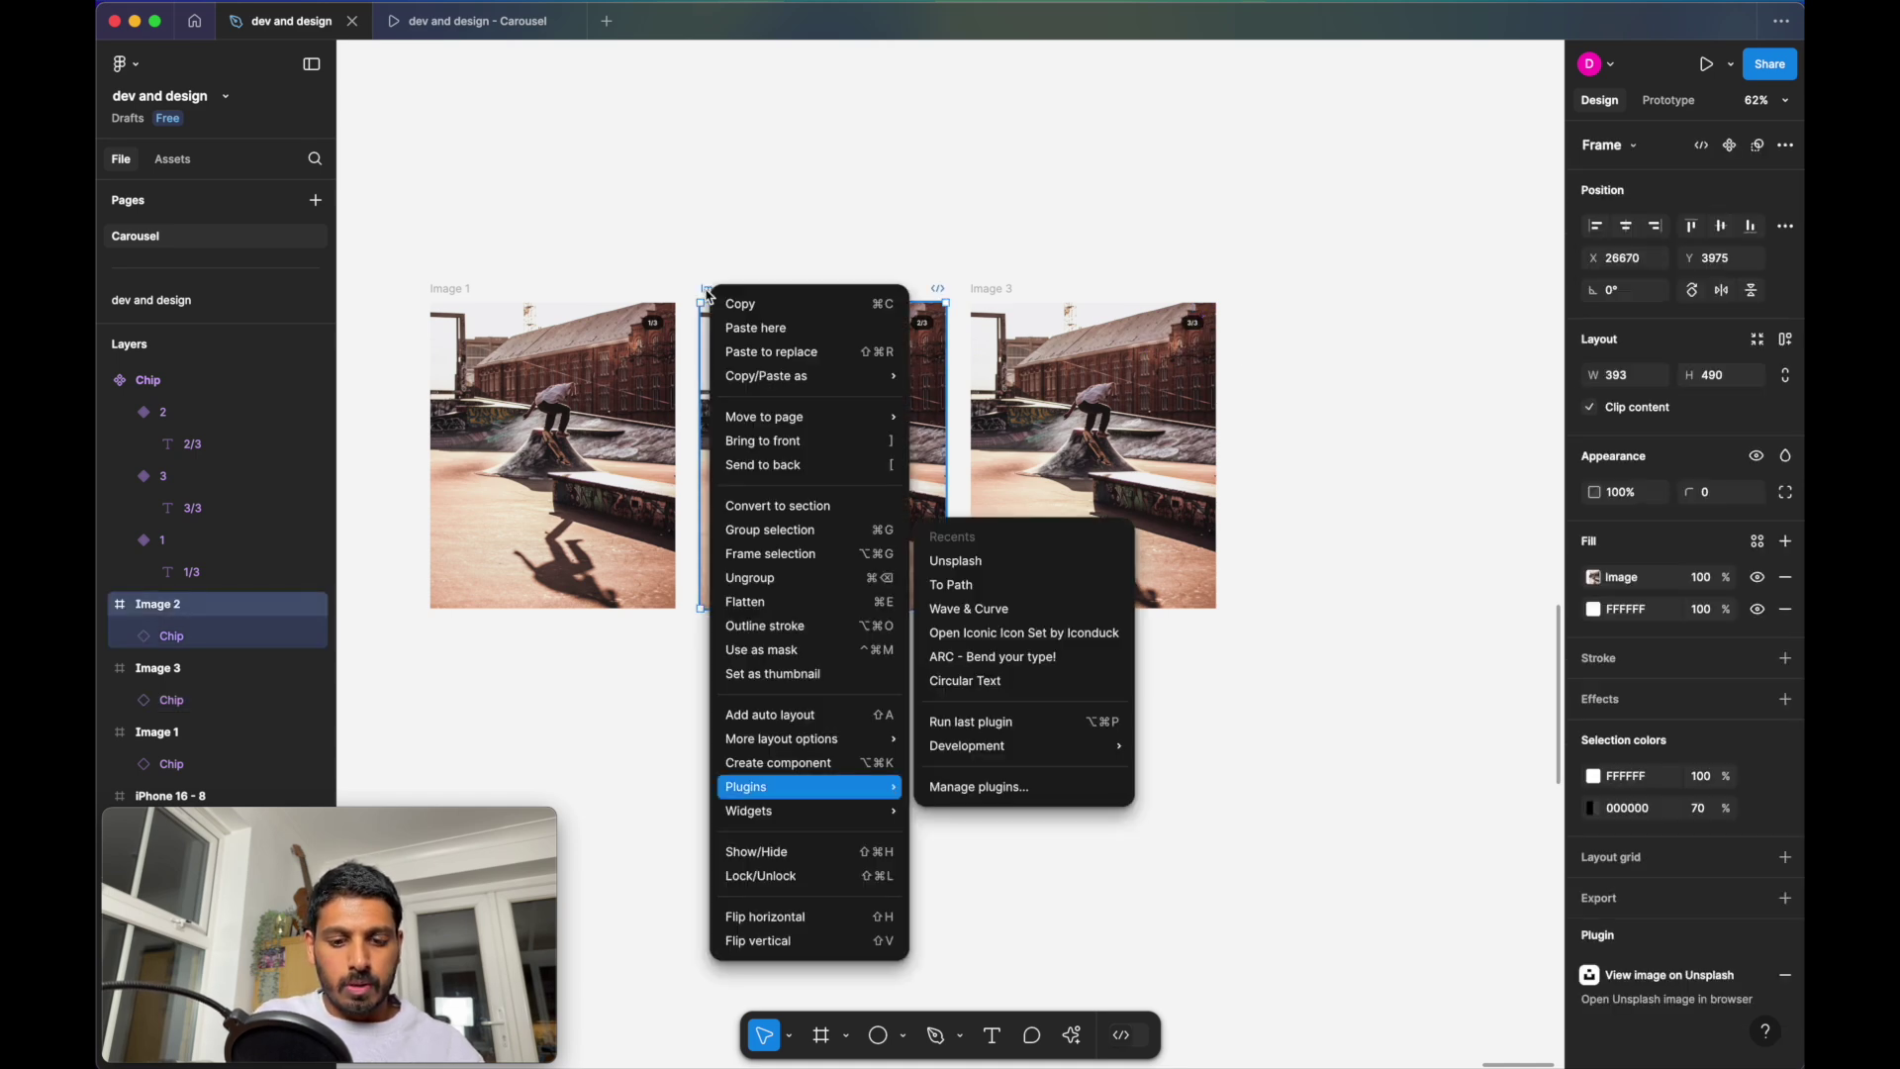
key(Escape)
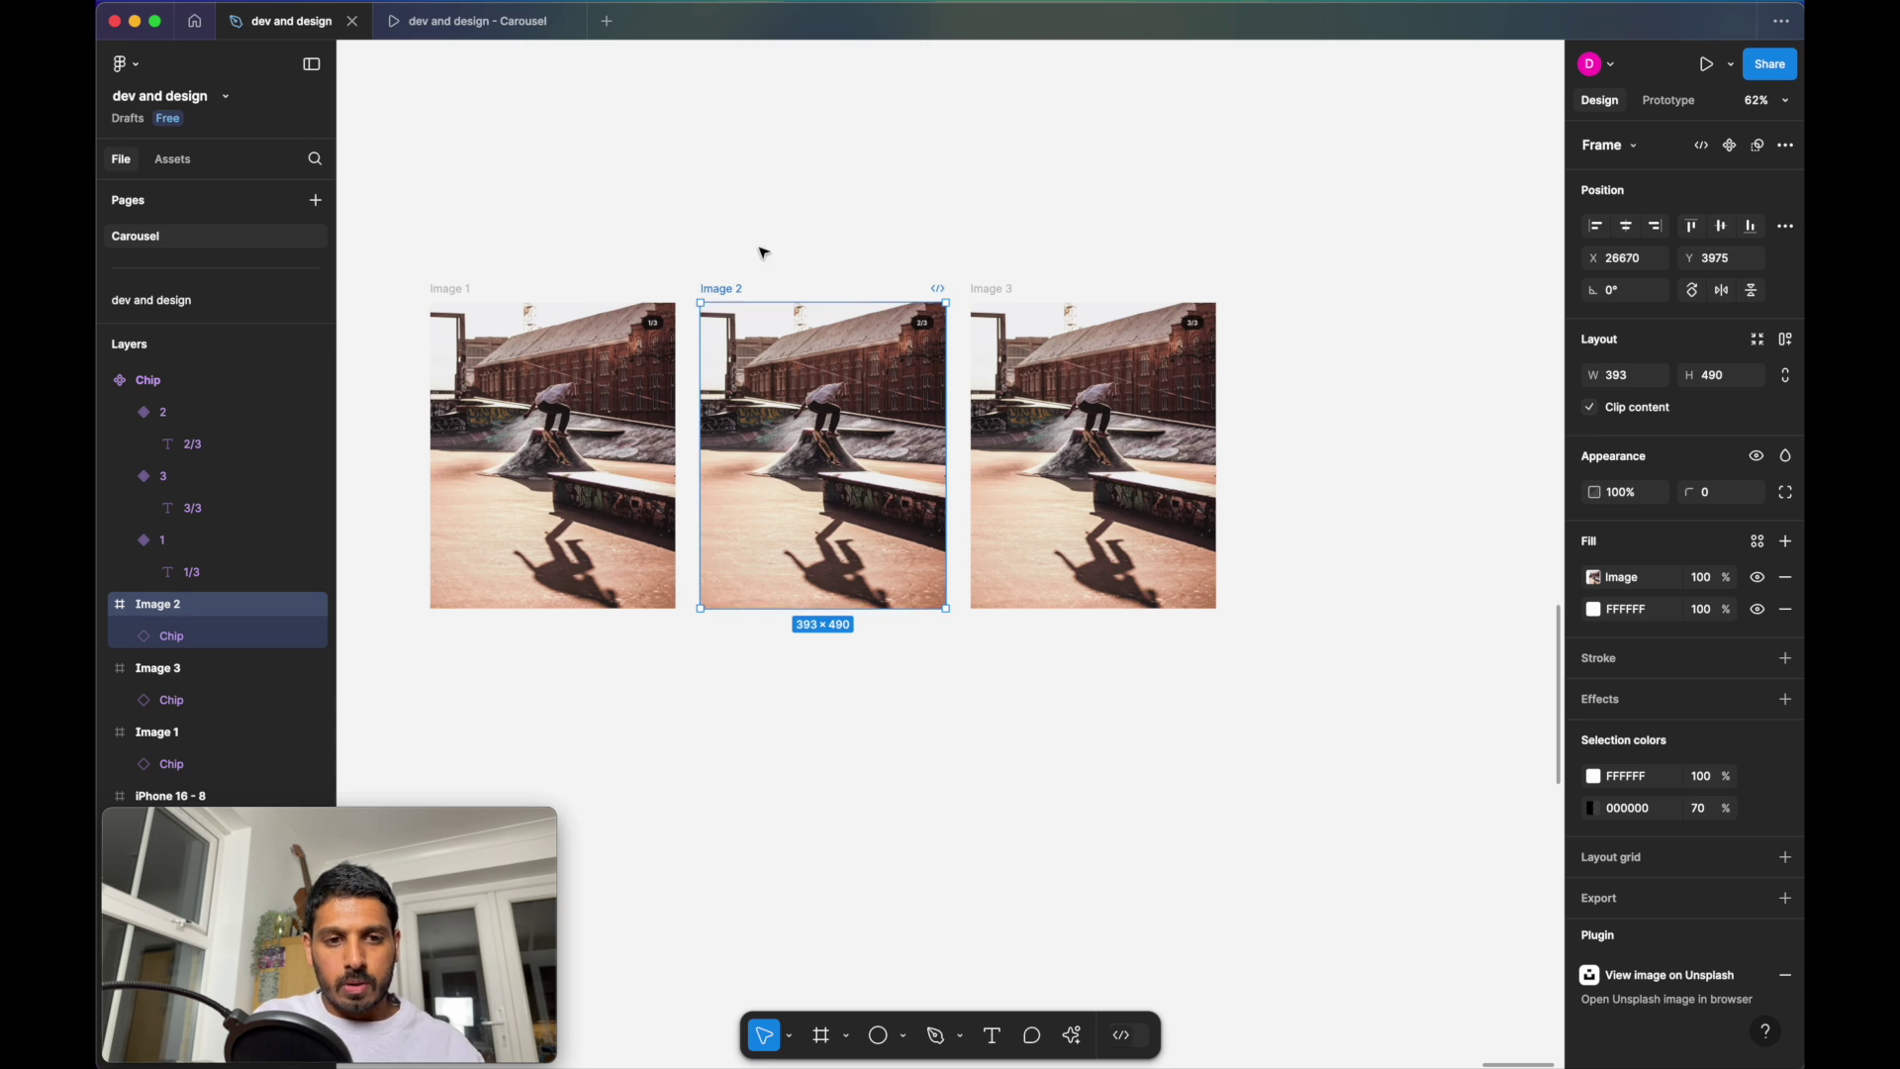
click(340, 203)
text(skate)
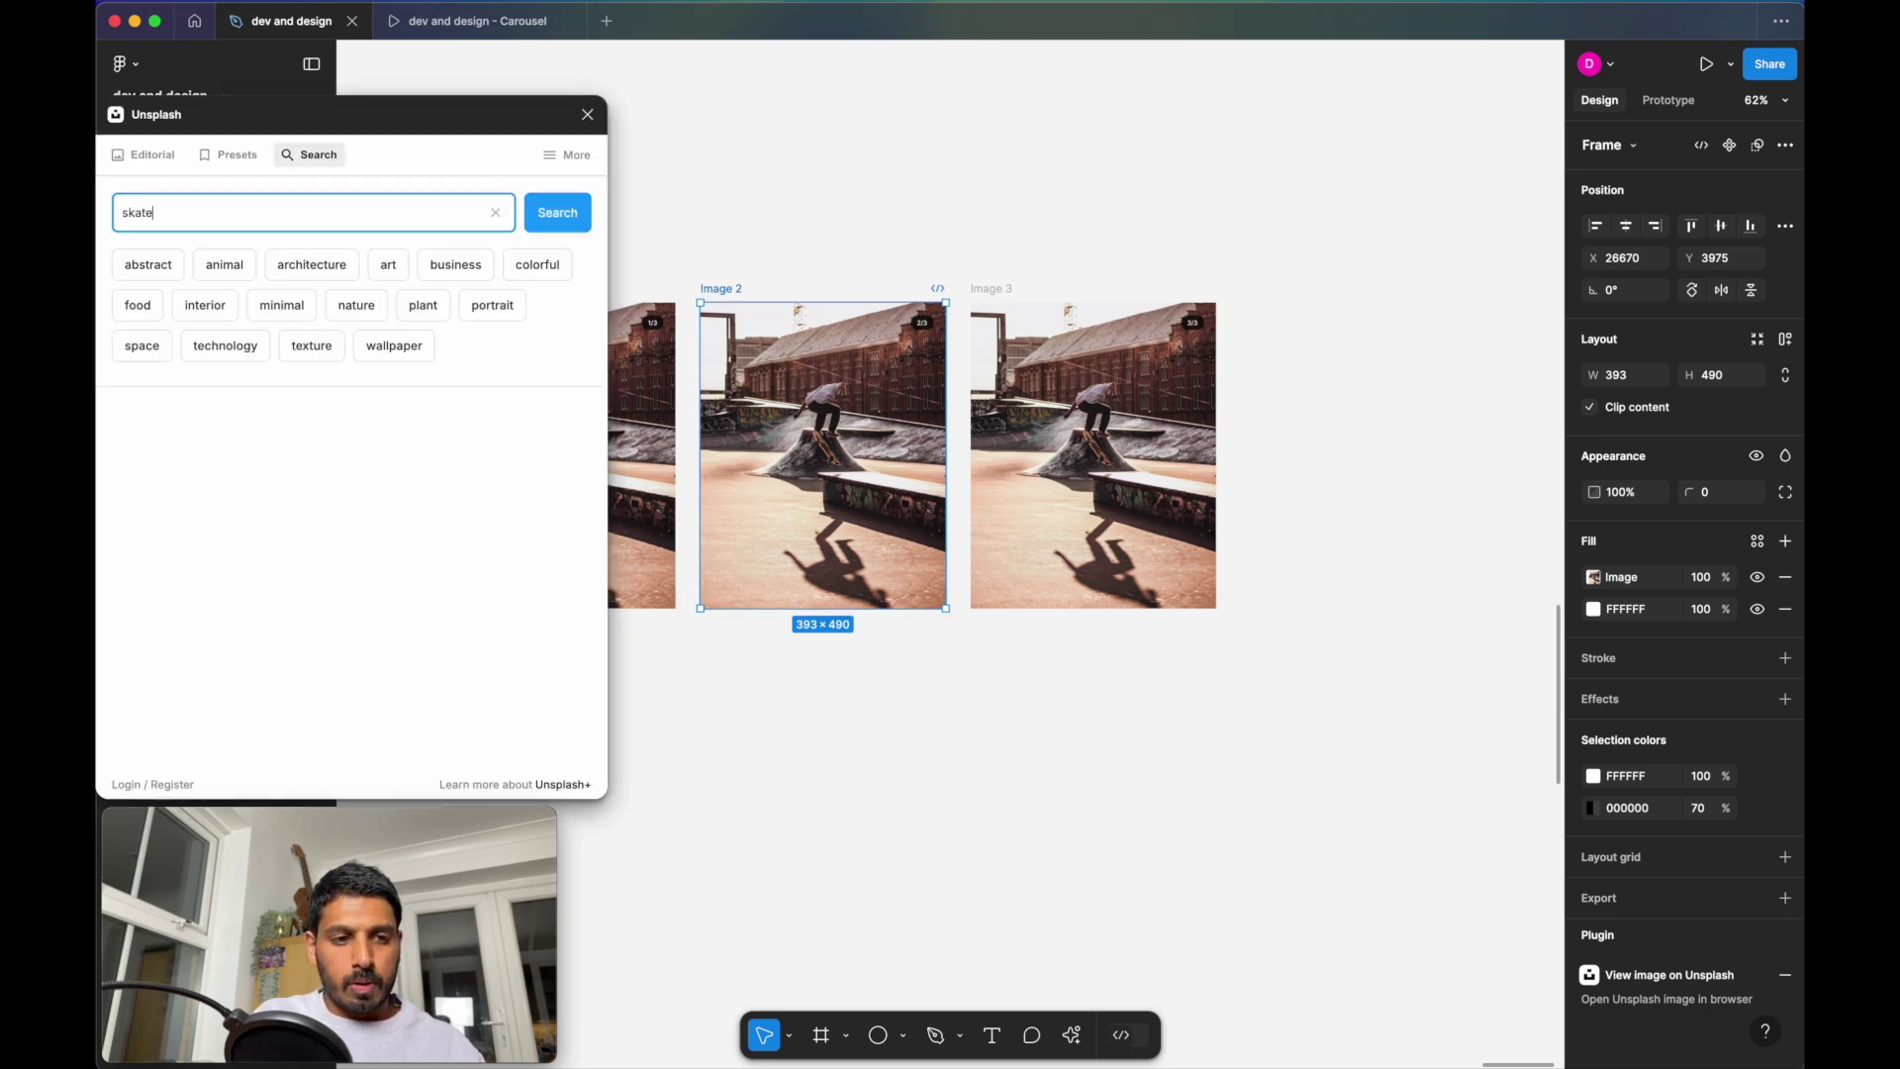
text(boarding)
key(Return)
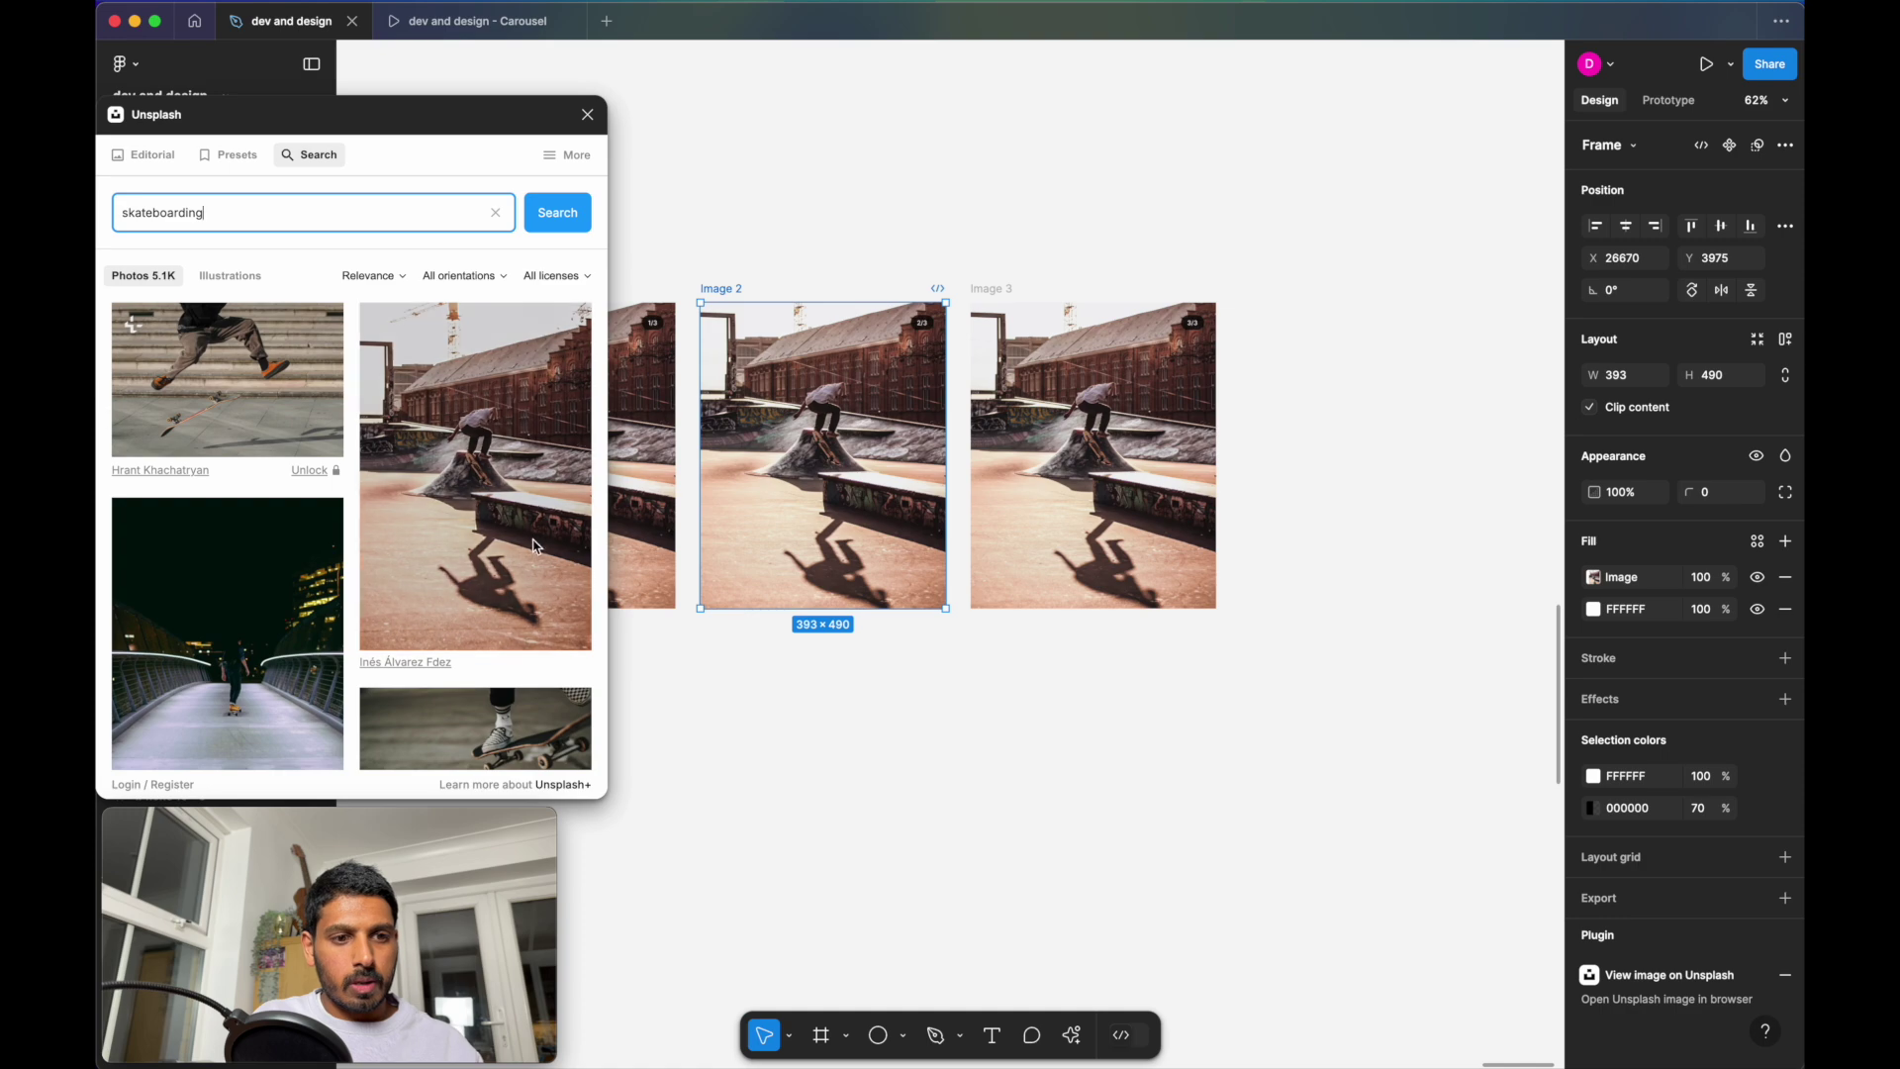
Fill Image 2 with the photo of a skater in black and Image 3 with the adult helping a child skate, then close the plugin
scroll(414, 565, down, 5)
scroll(414, 565, down, 5)
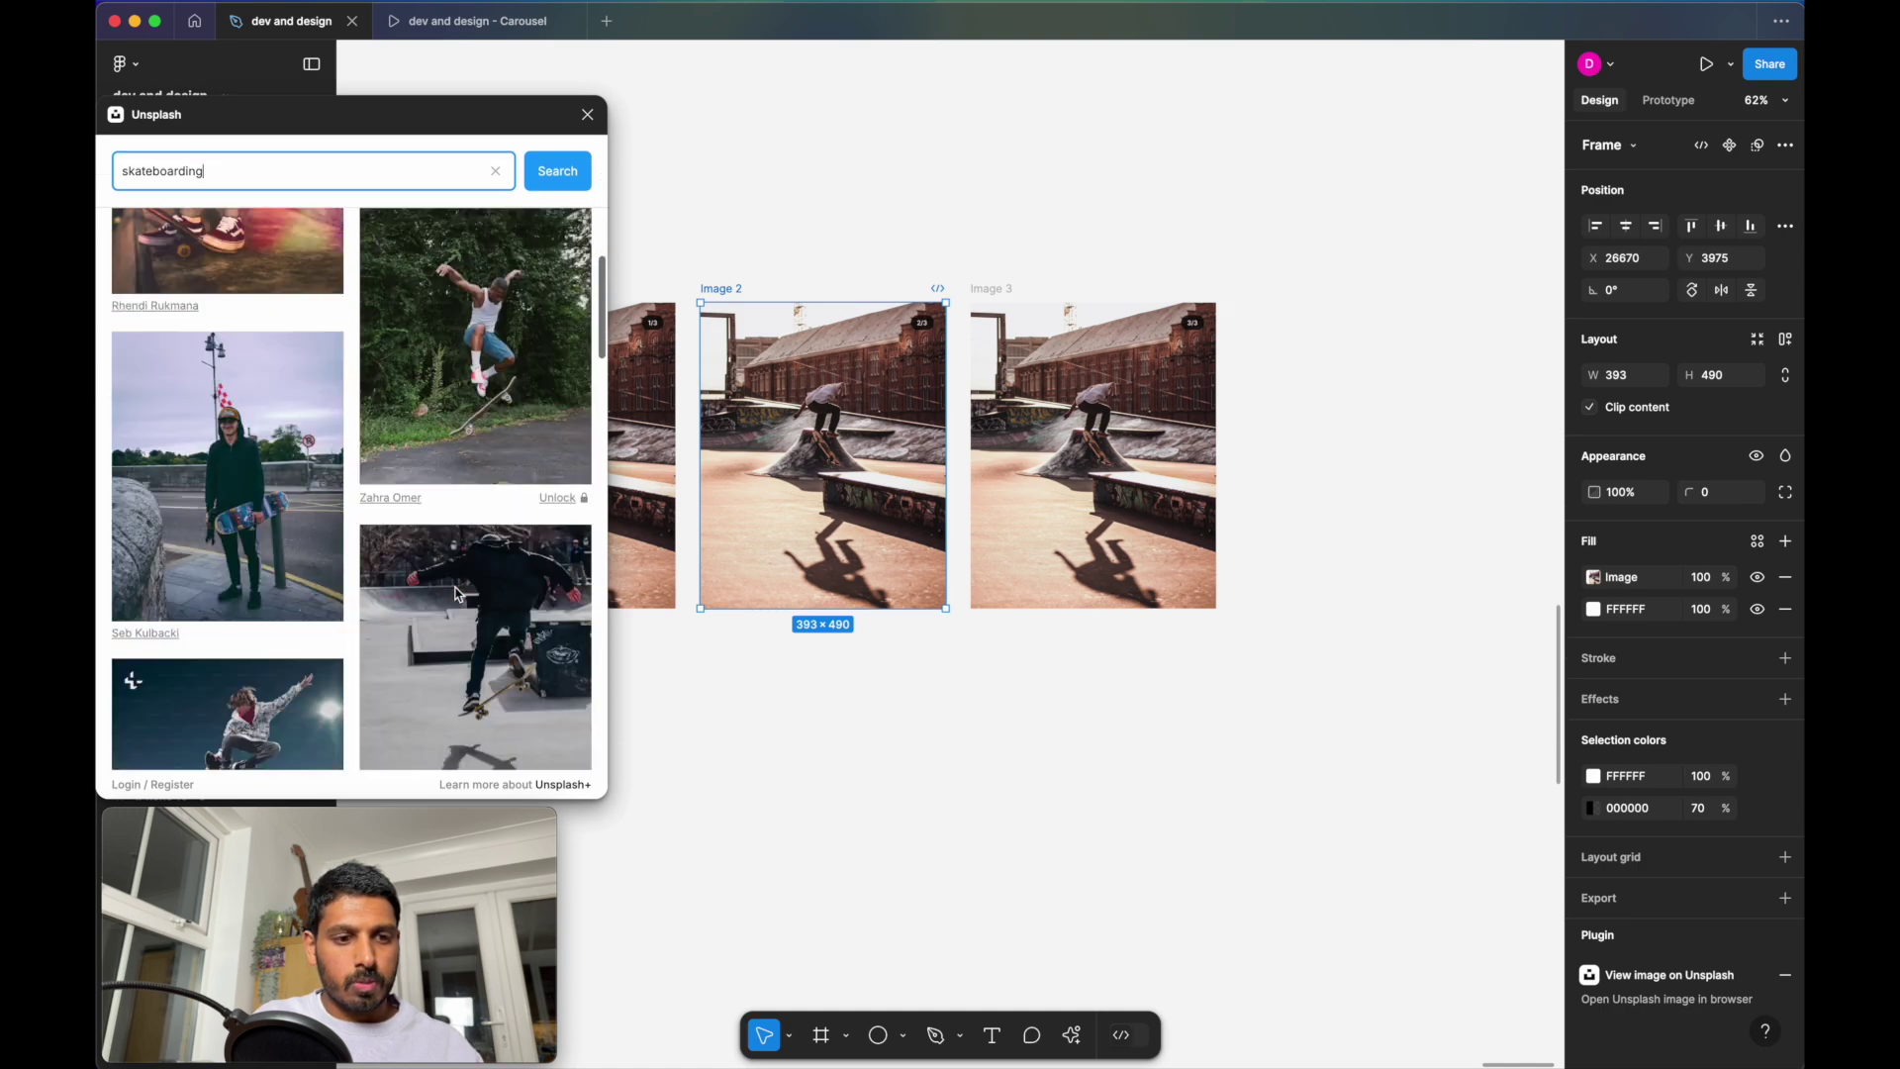
scroll(396, 555, down, 3)
click(271, 476)
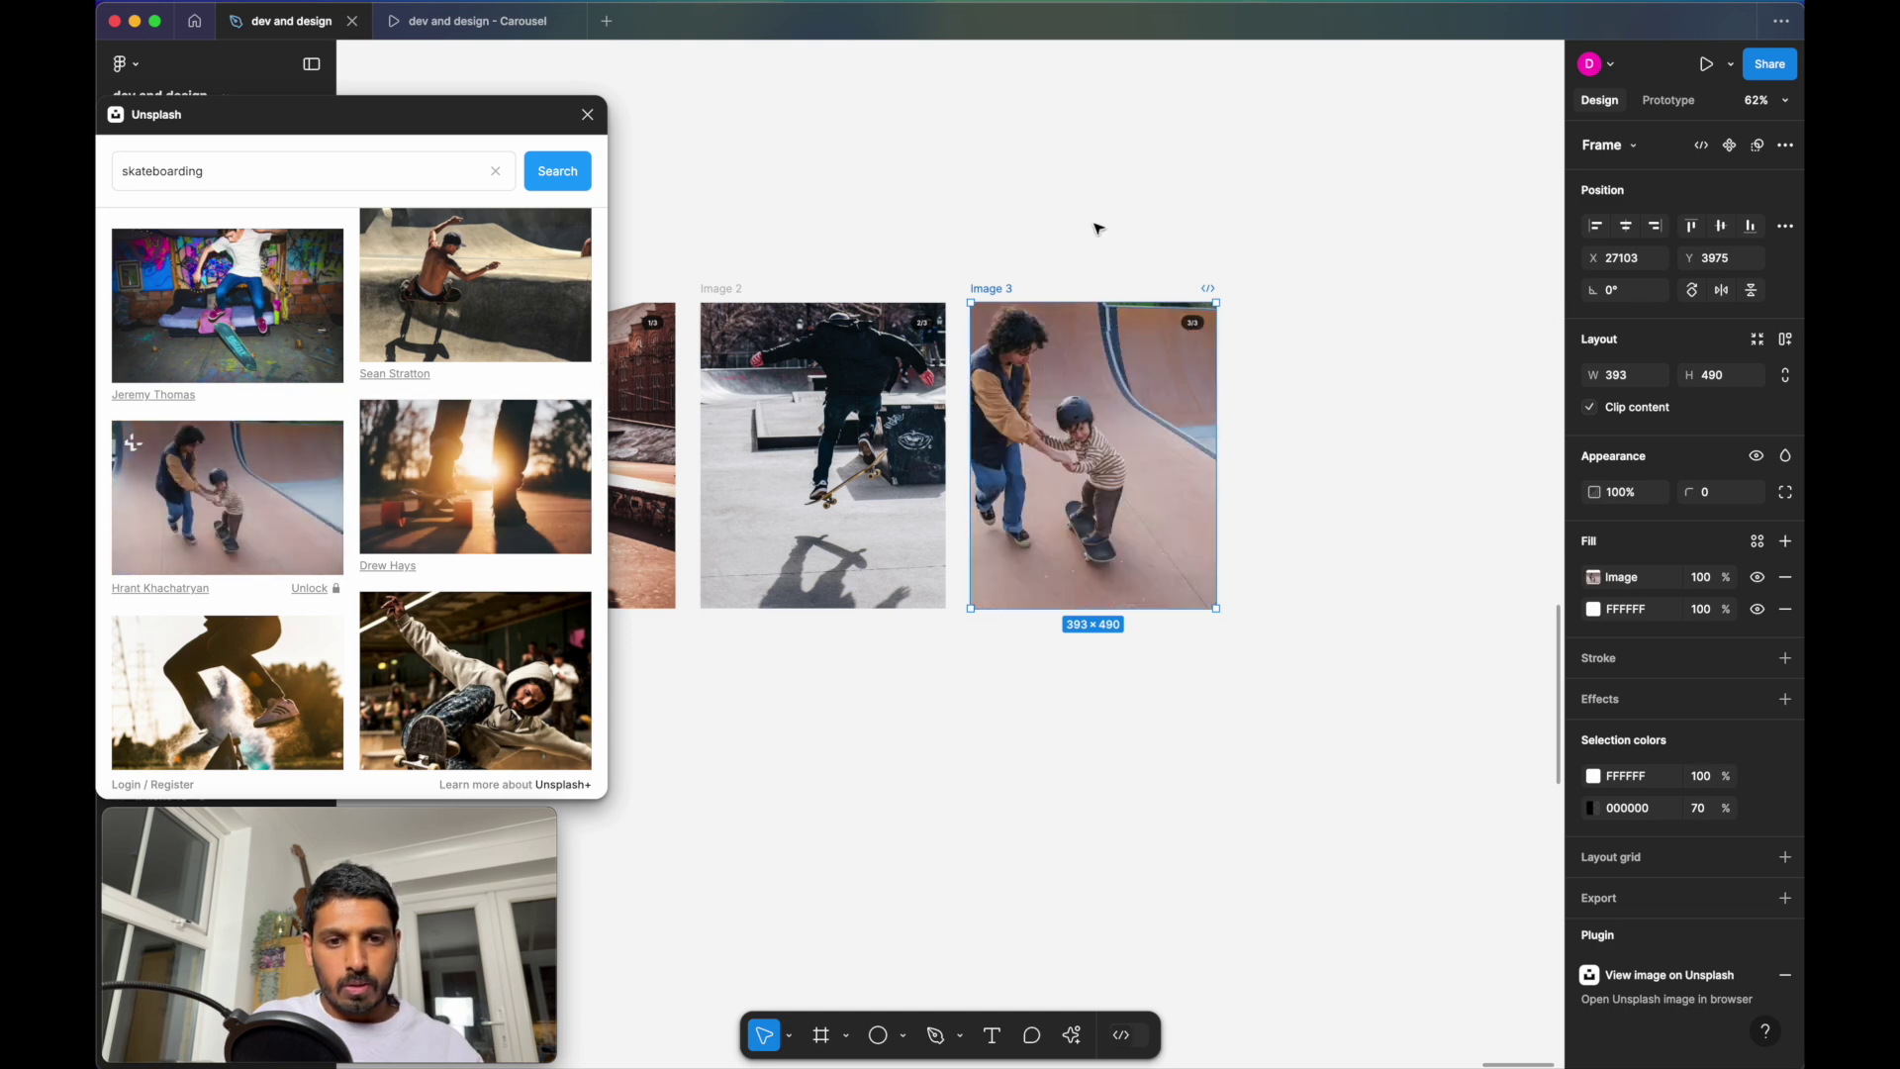
click(1094, 224)
scroll(1094, 225, left, 5)
click(588, 115)
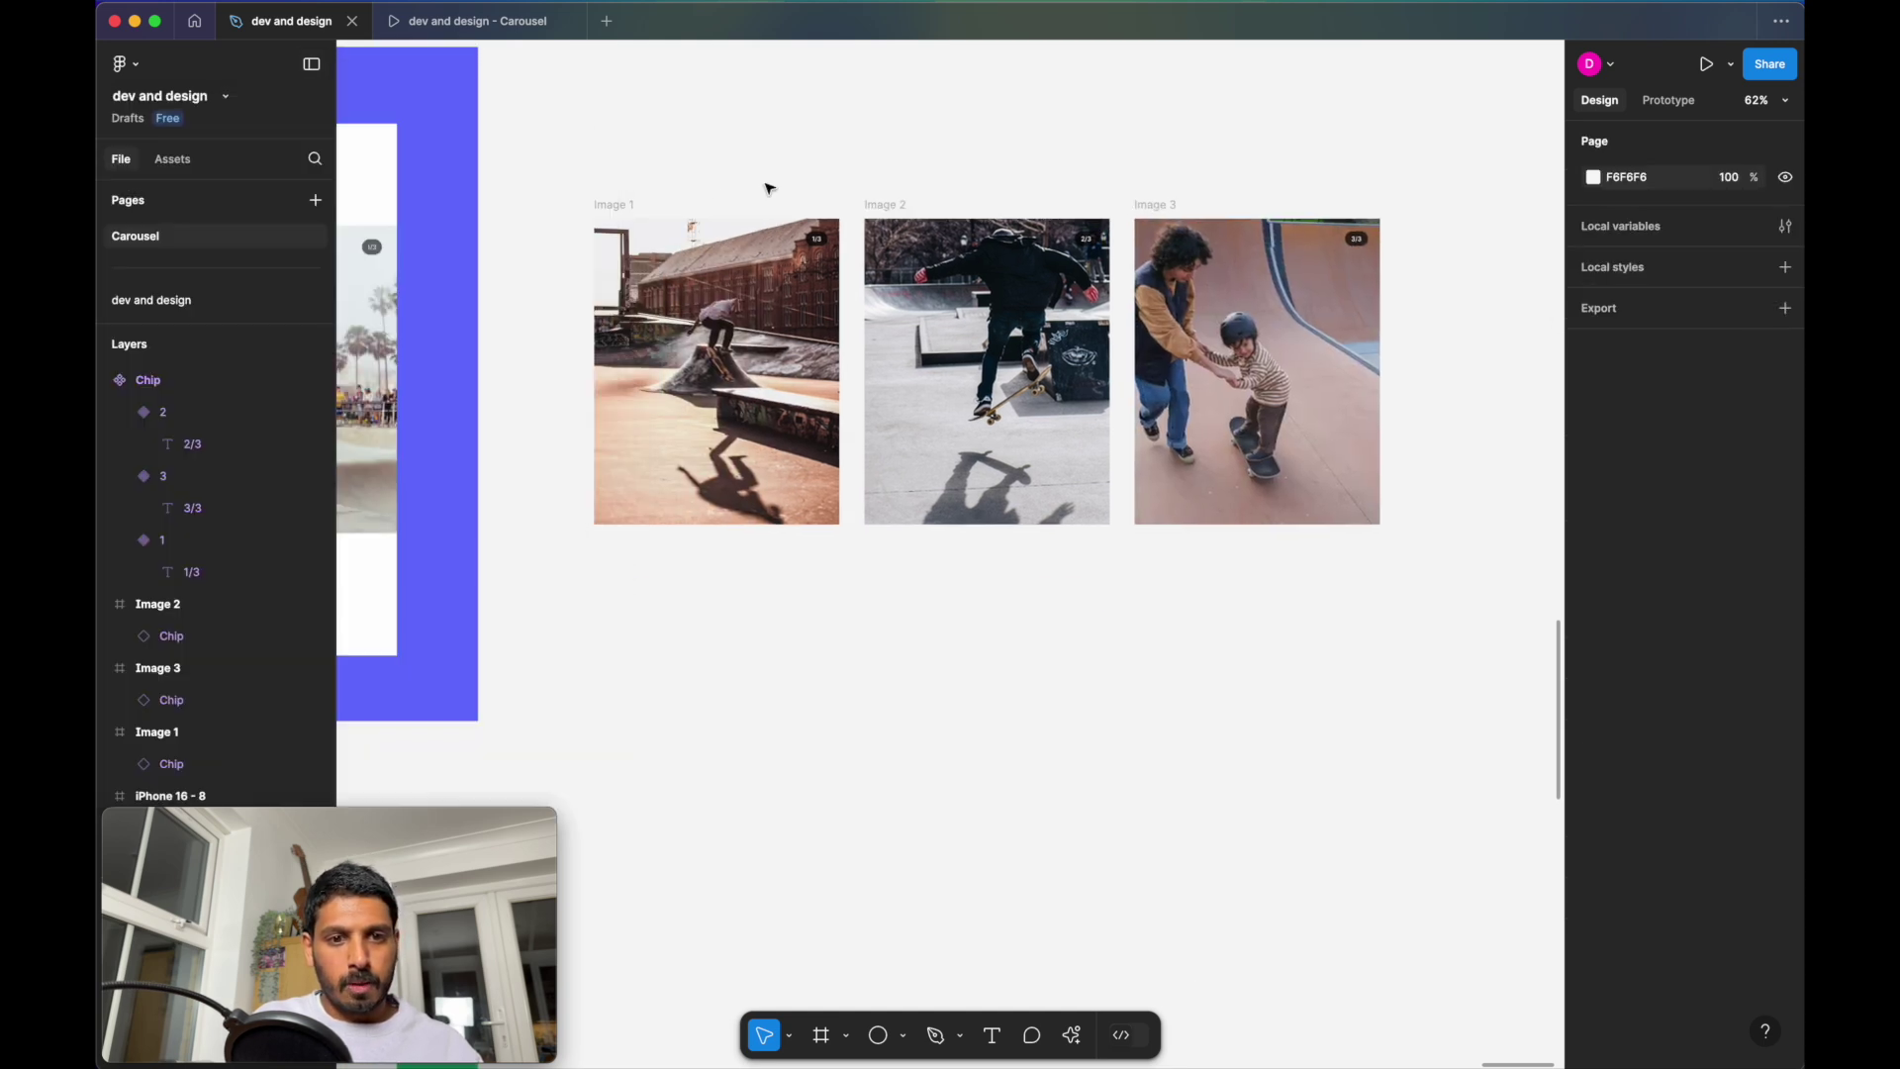
scroll(1010, 163, left, 3)
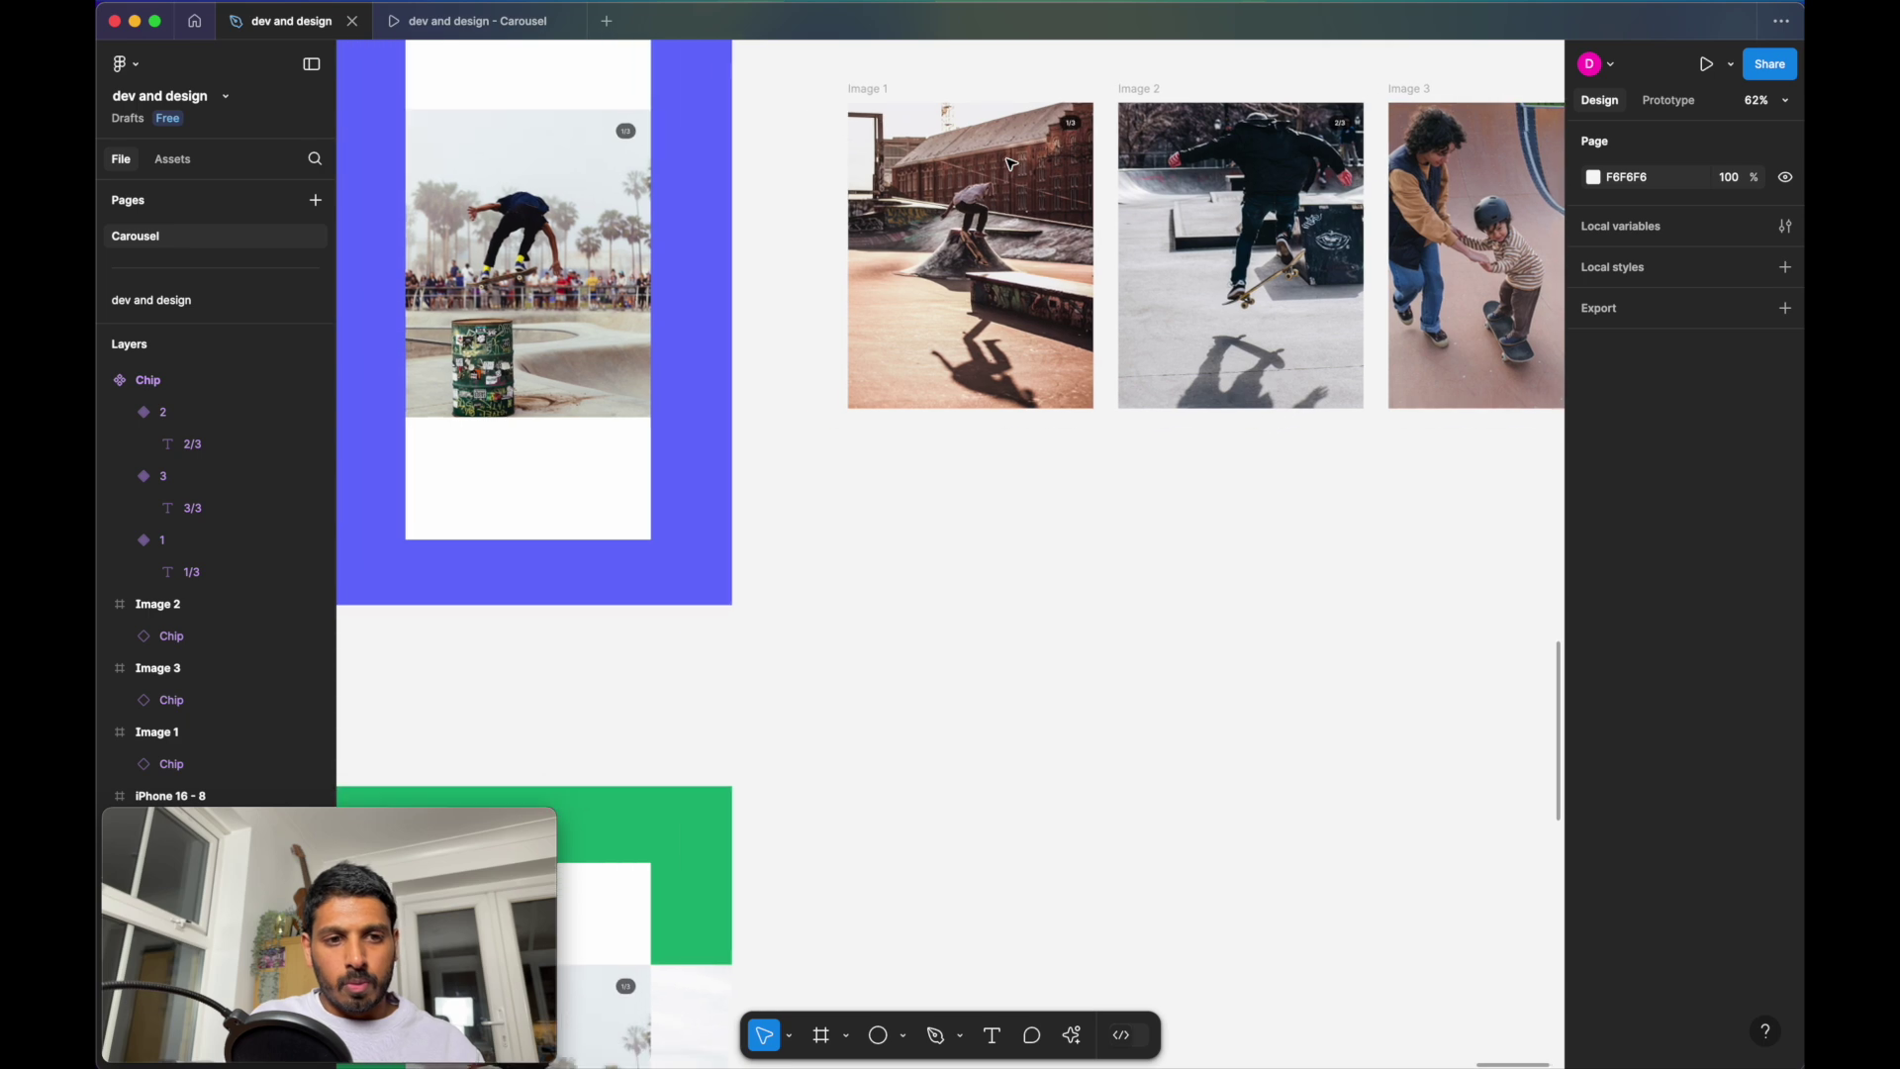
click(936, 133)
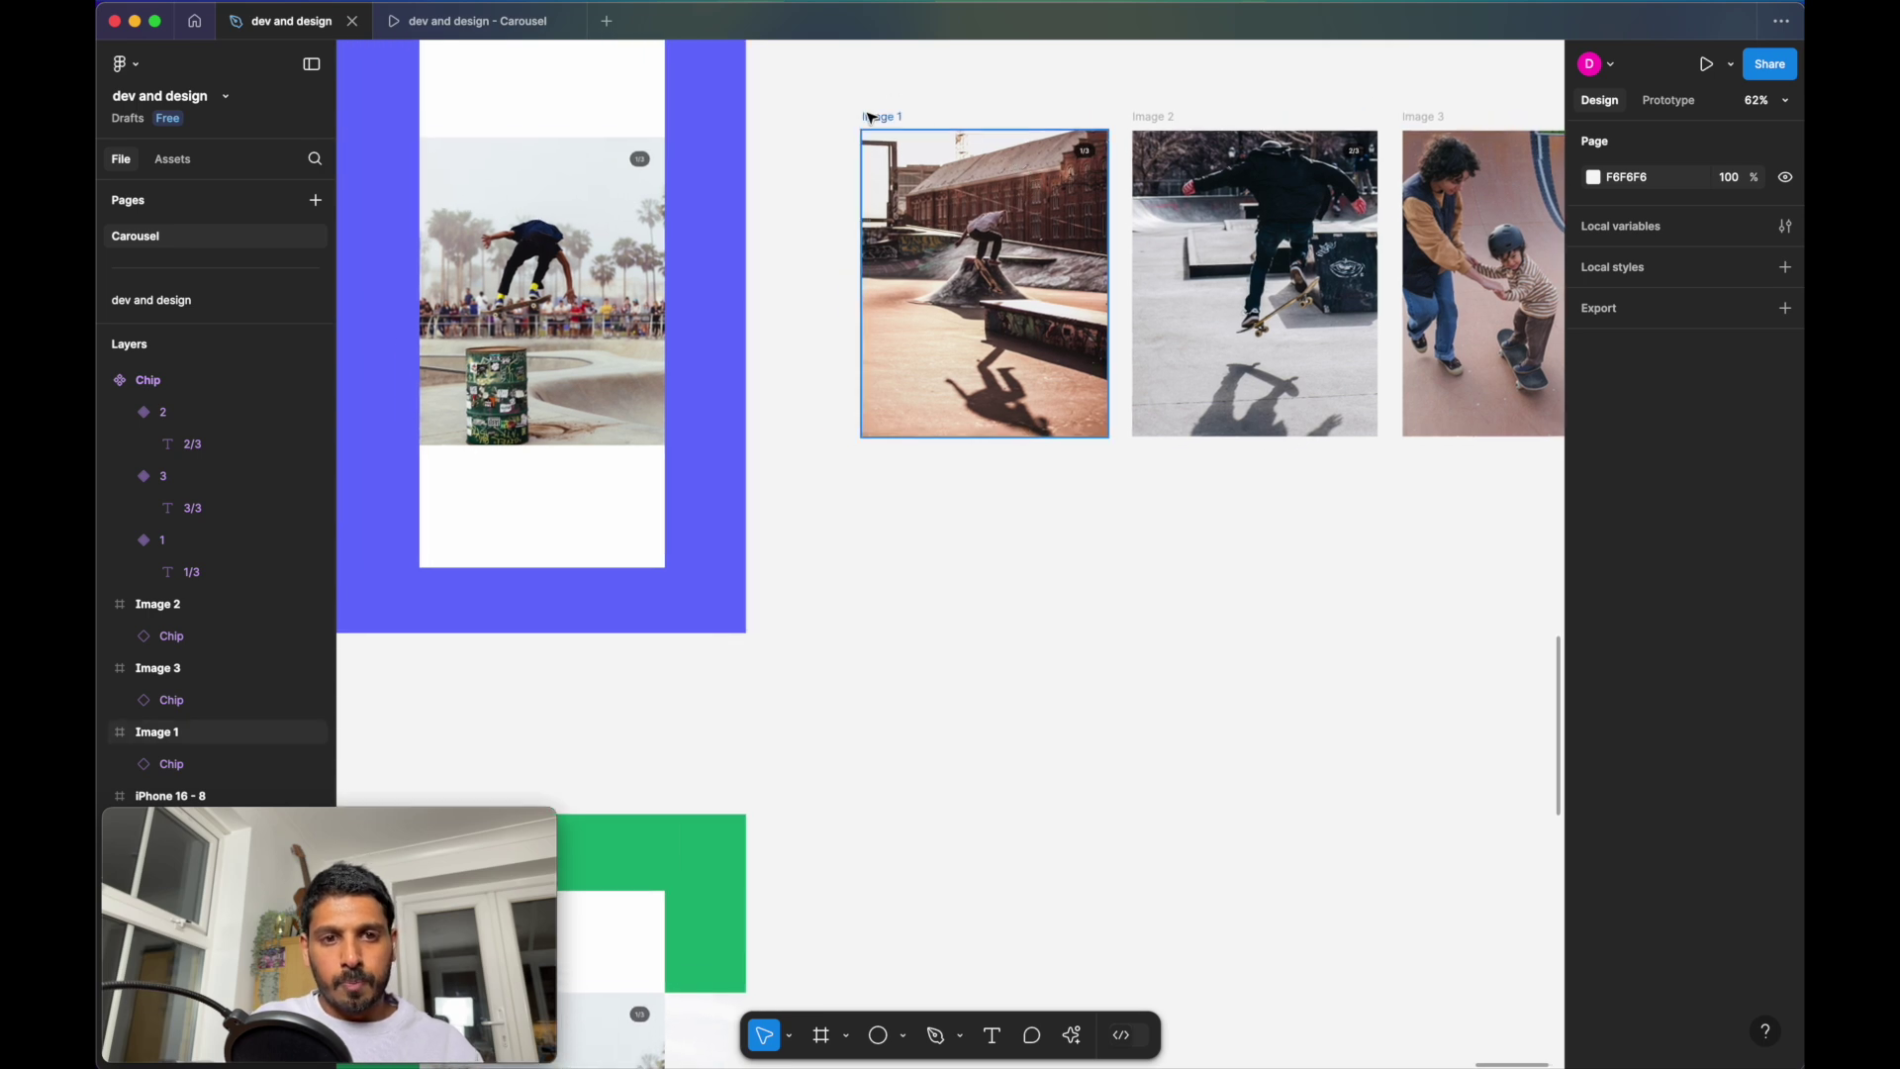
Wrap the three image frames in one horizontal auto layout frame with 0 spacing between items
scroll(910, 137, down, 3)
drag(831, 116, 1468, 388)
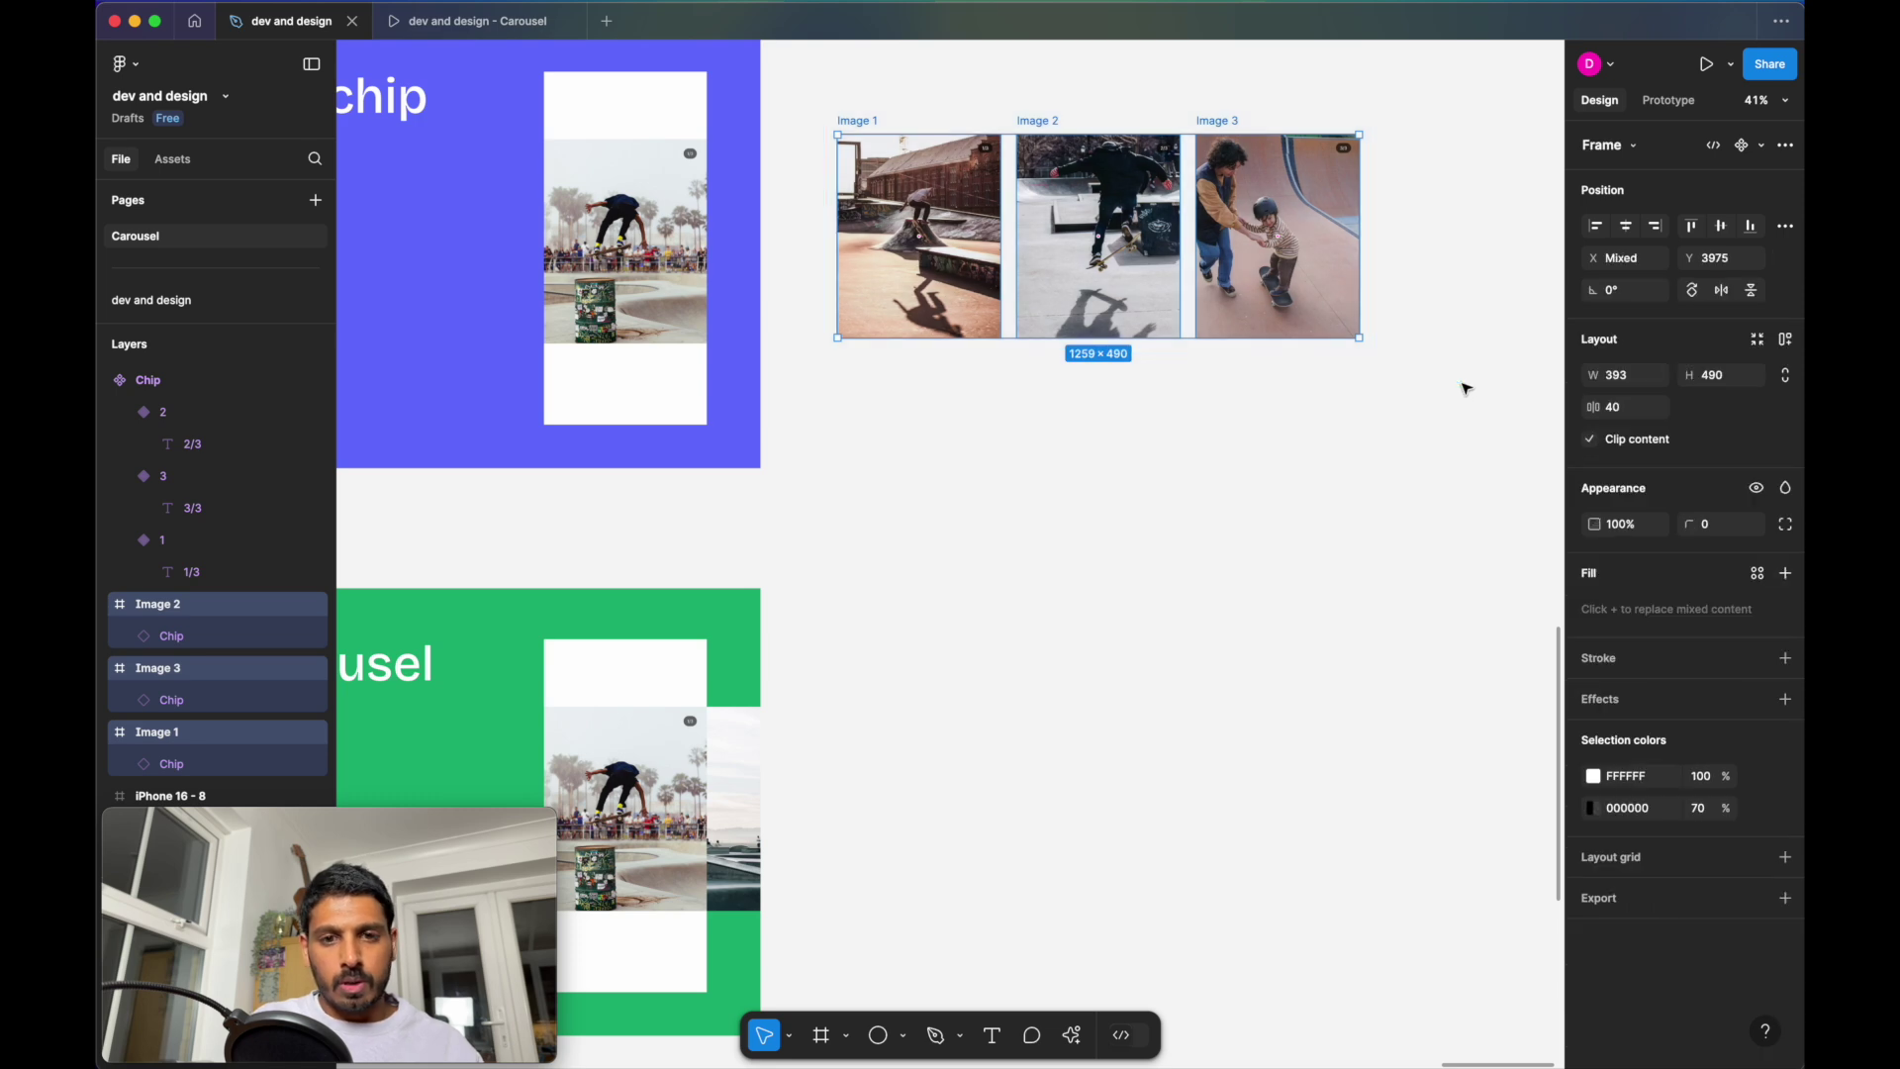
key(shift+a)
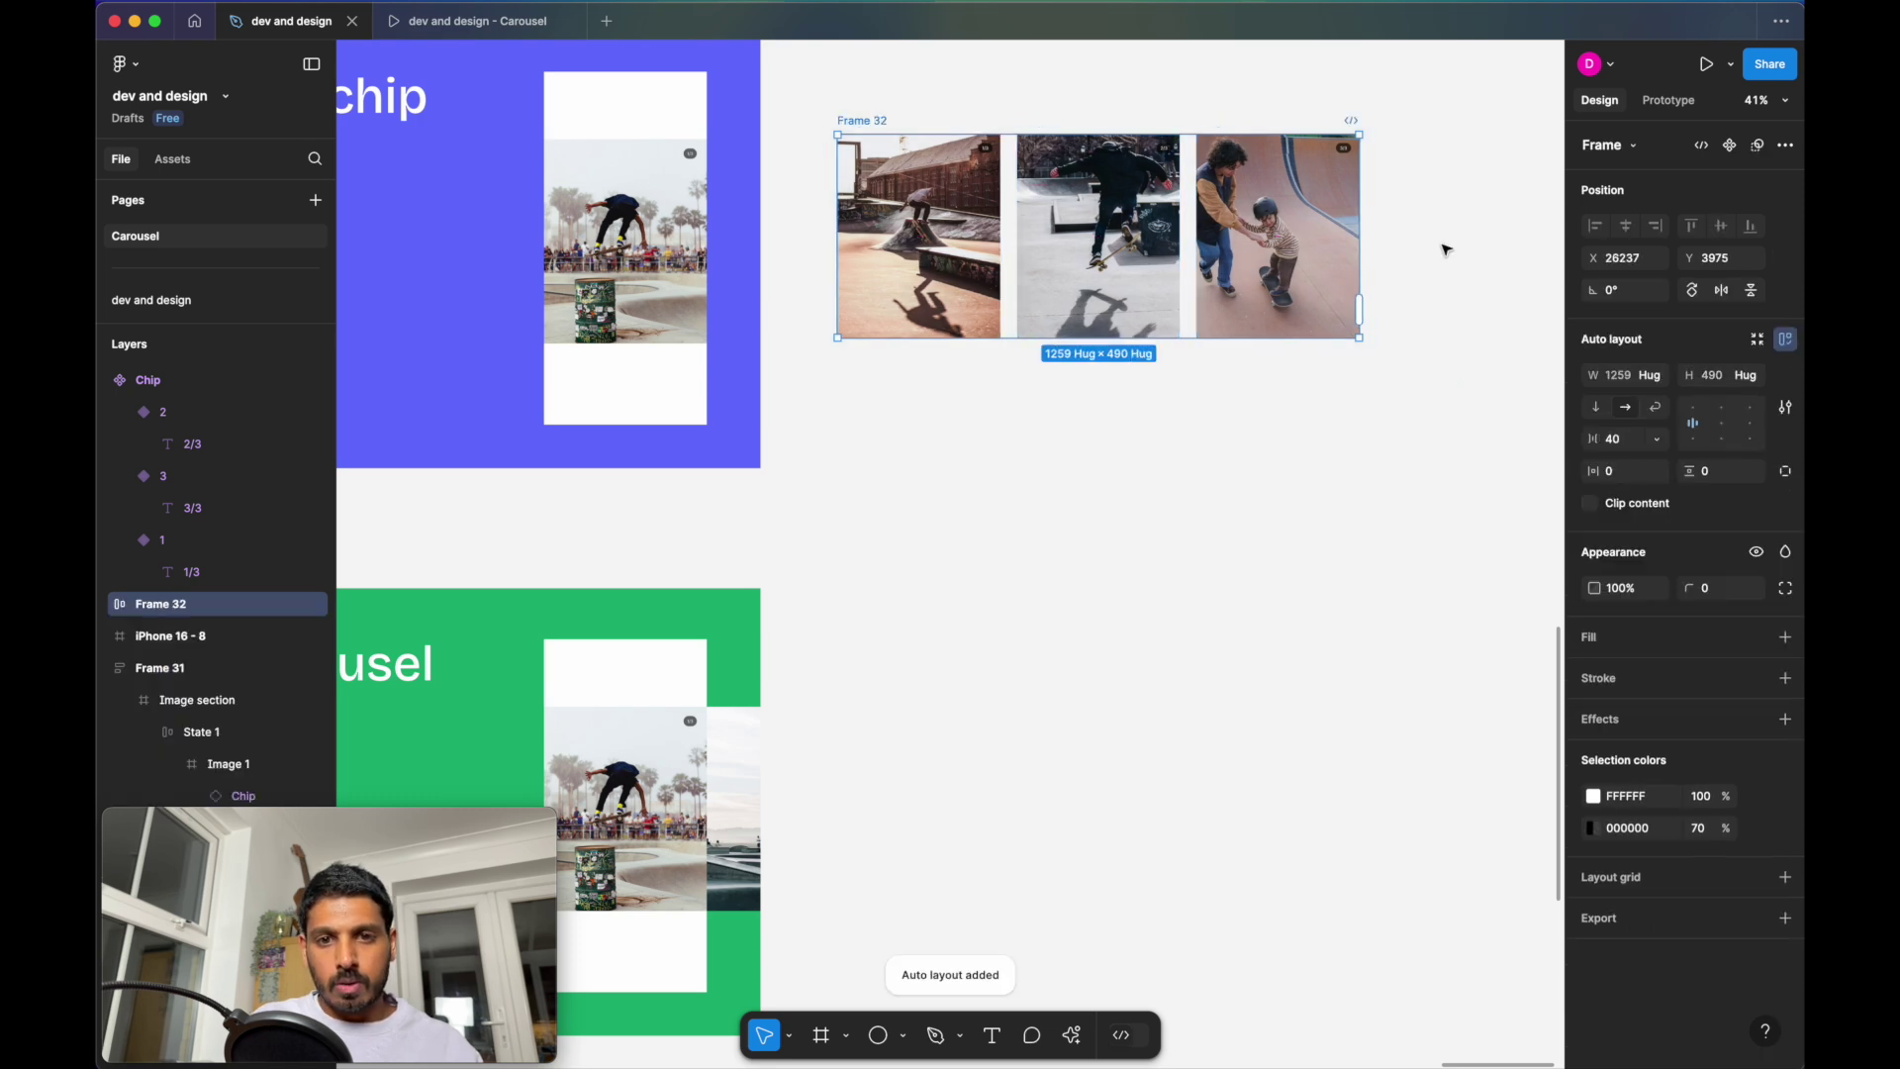
click(1629, 448)
text(0)
key(Return)
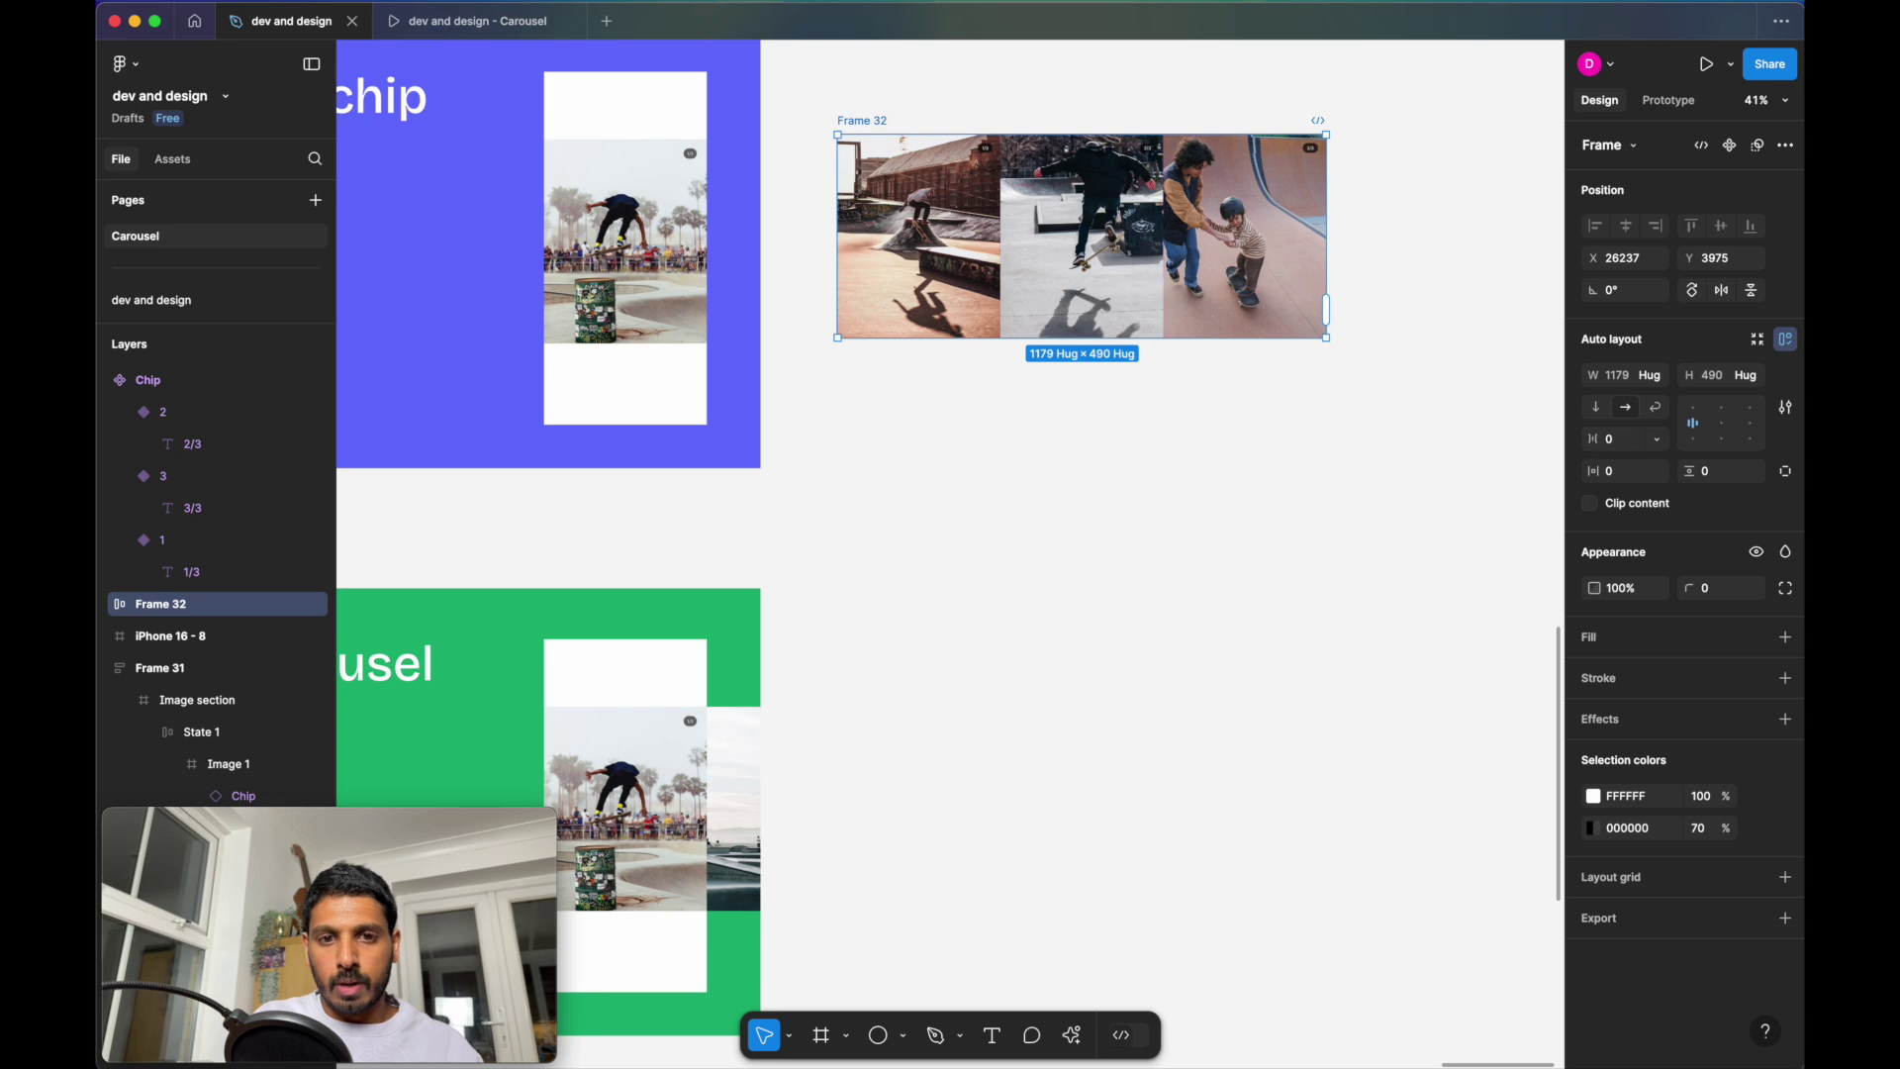
Move the combined row of images slightly lower on the canvas and rename its frame as Image set
click(1023, 102)
drag(876, 121, 899, 229)
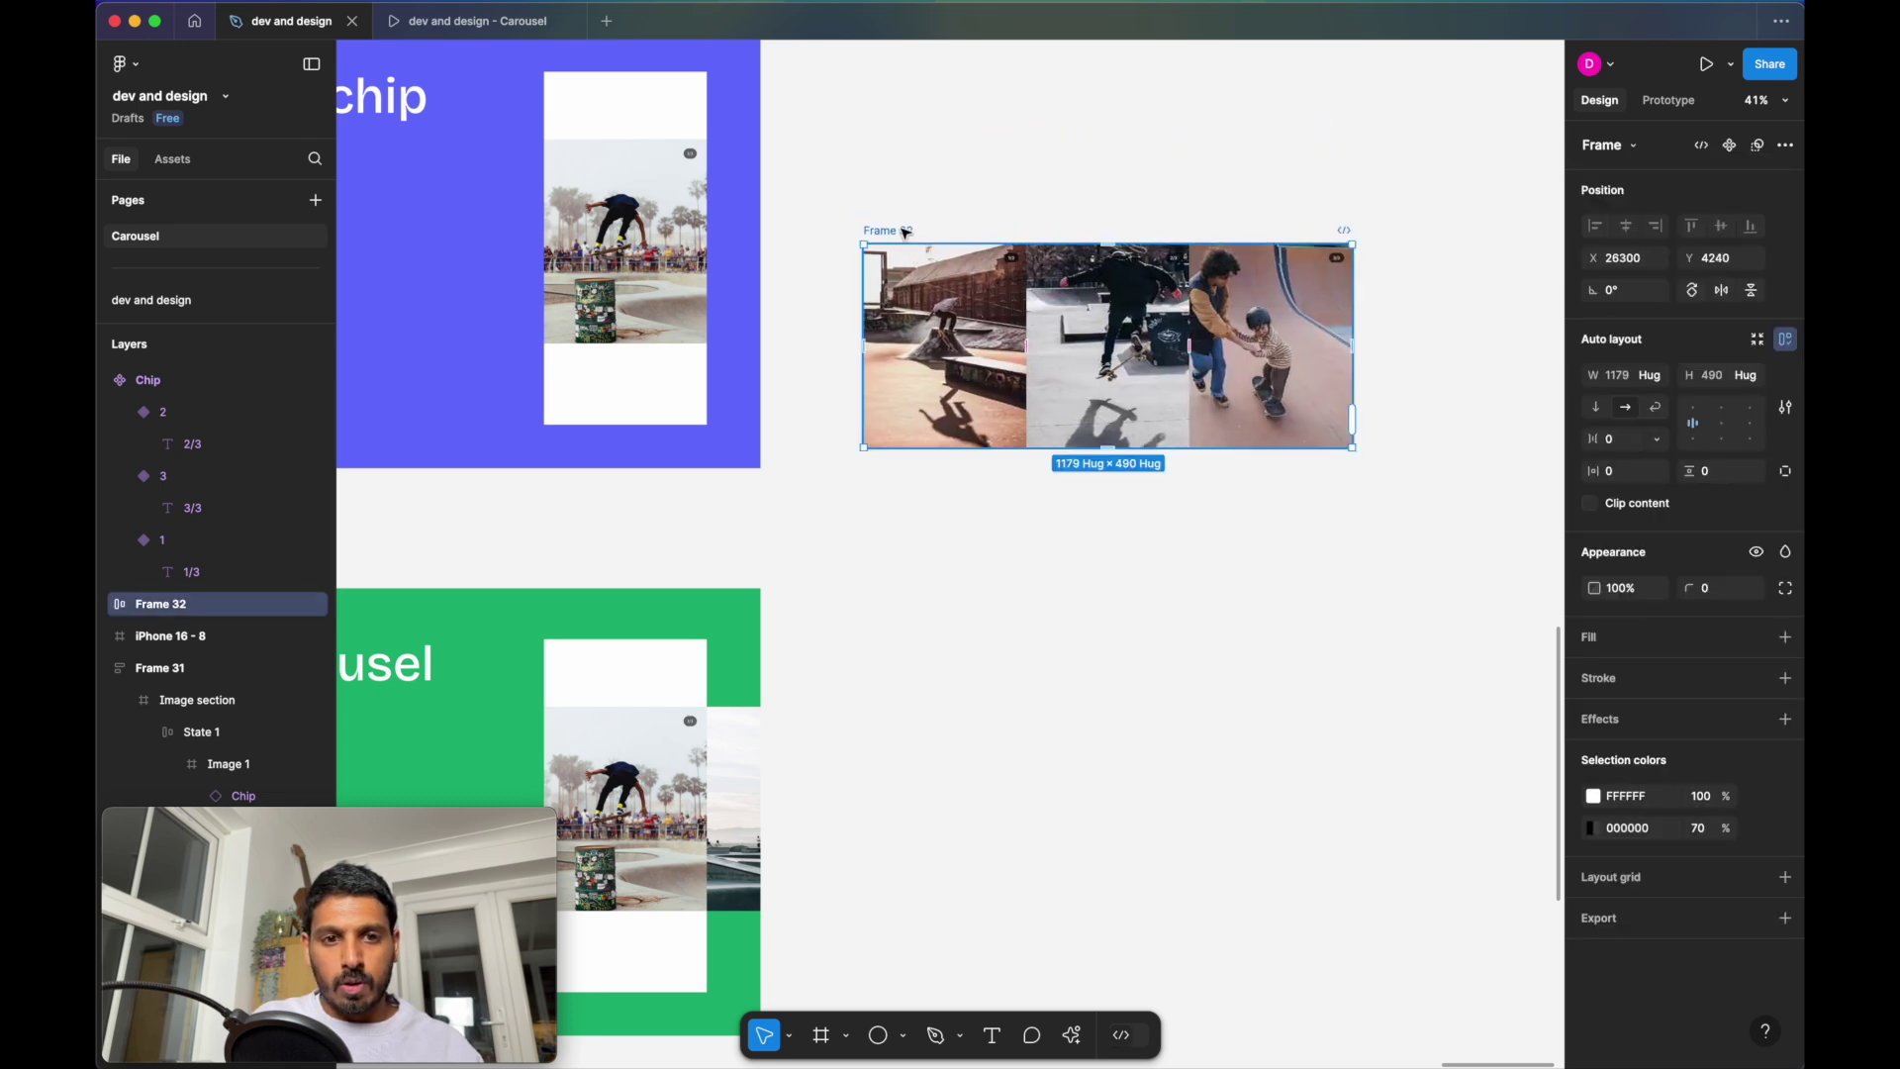
text(Ca)
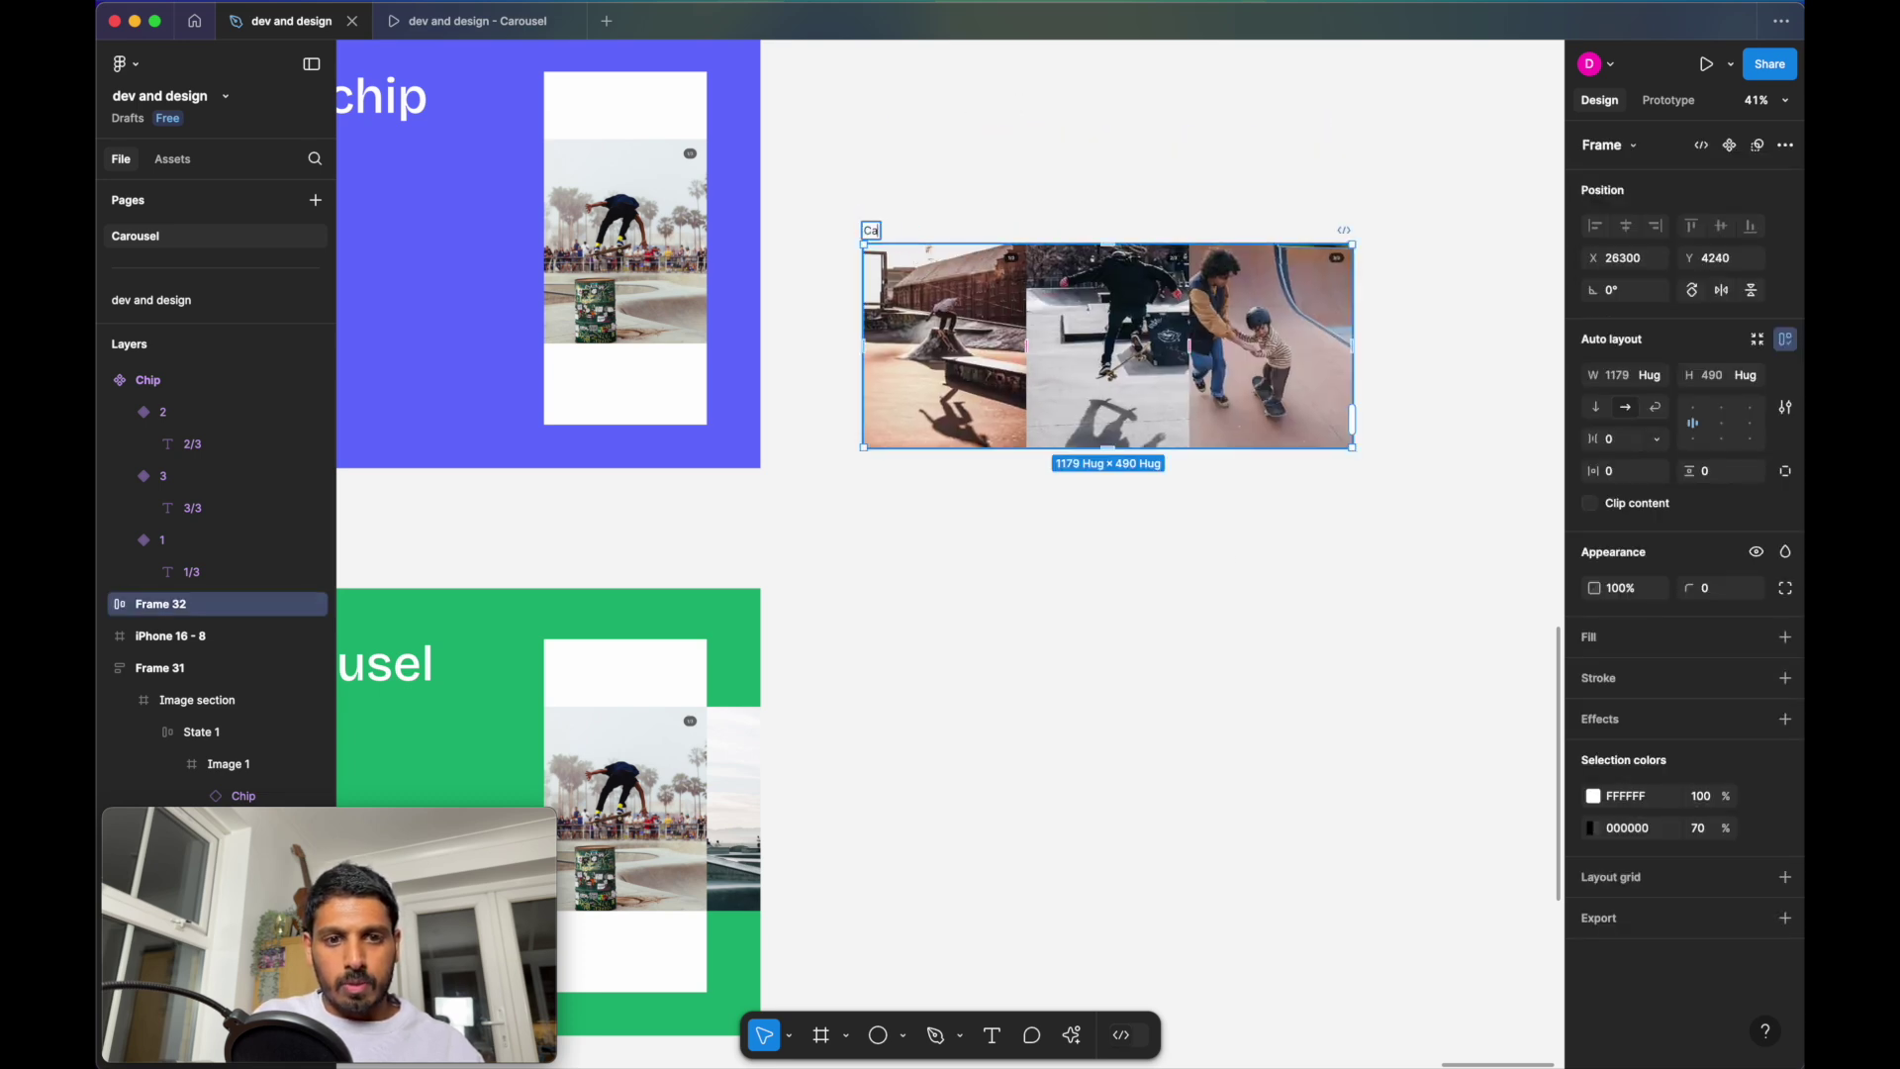
text(Inmag)
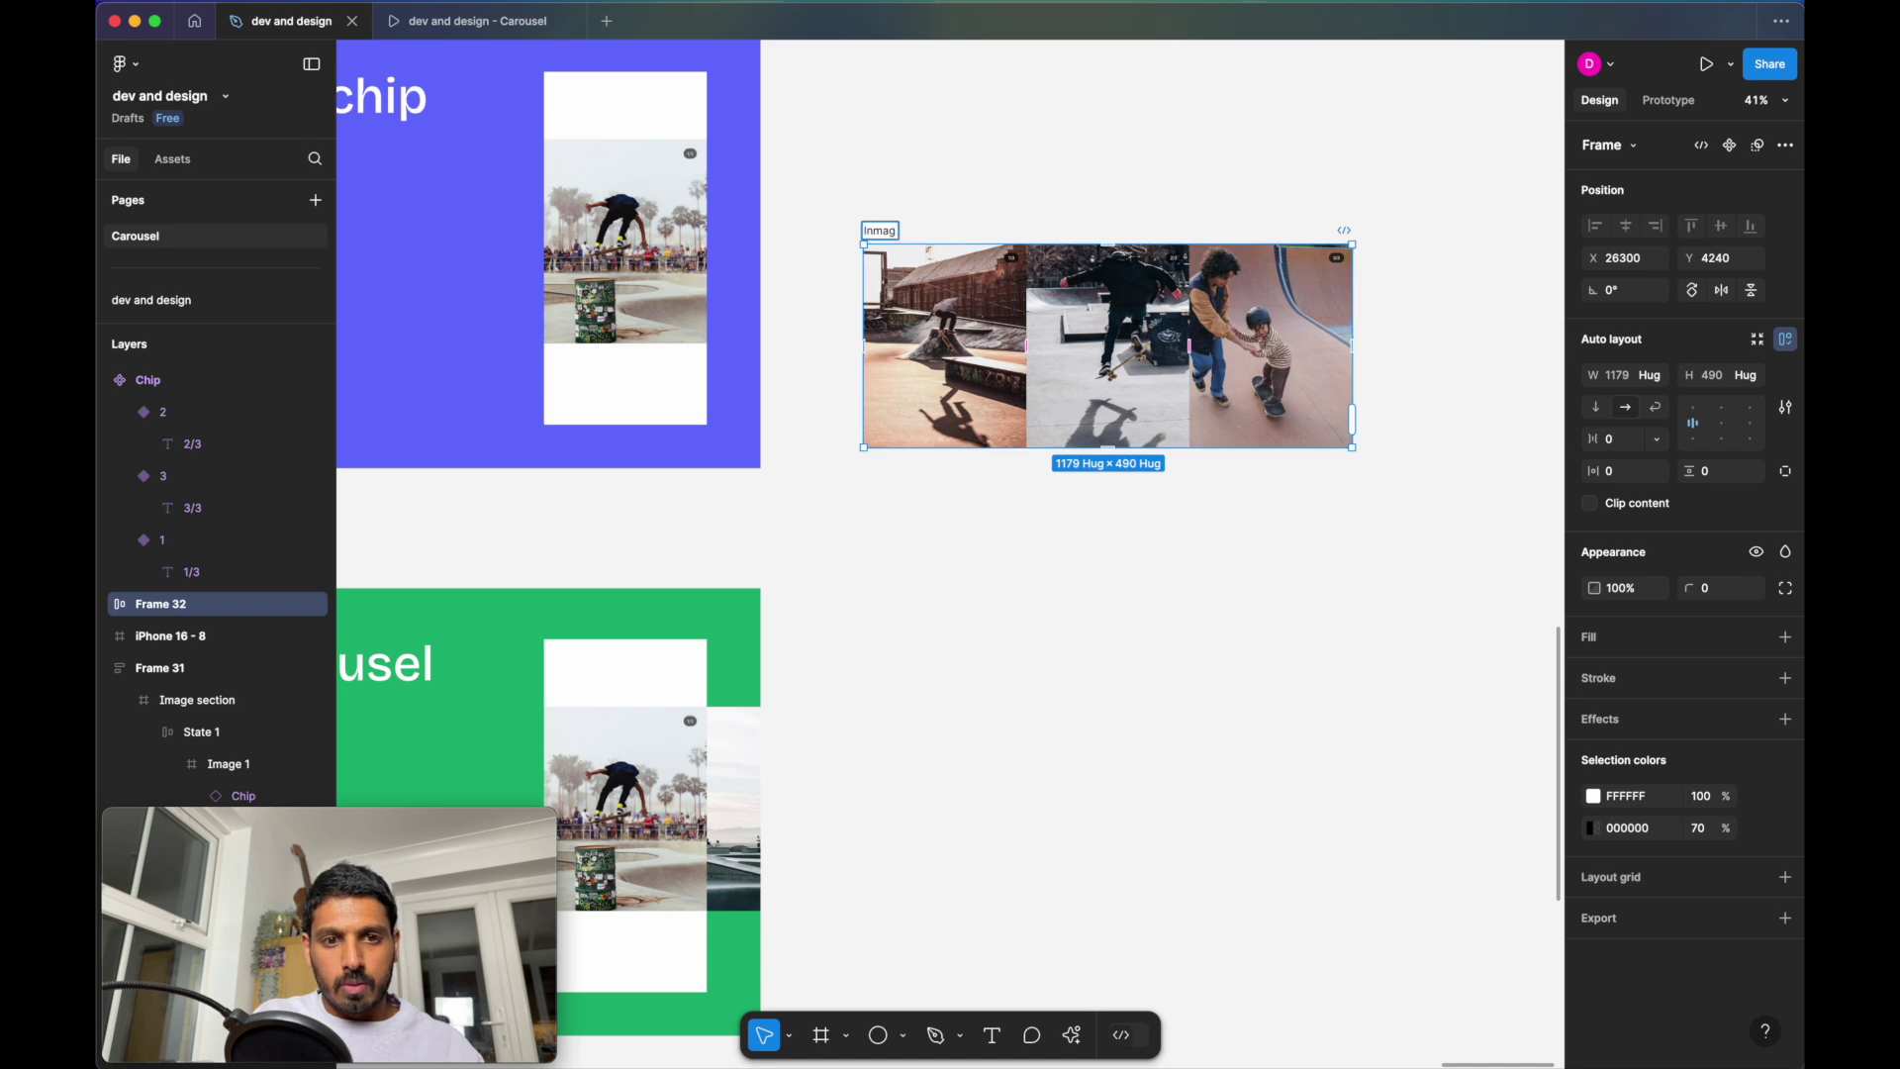
text(eImage set)
key(Return)
click(861, 122)
Create a 393 × 490 frame on the empty canvas below the Image set
scroll(978, 275, up, 1)
scroll(977, 275, up, 3)
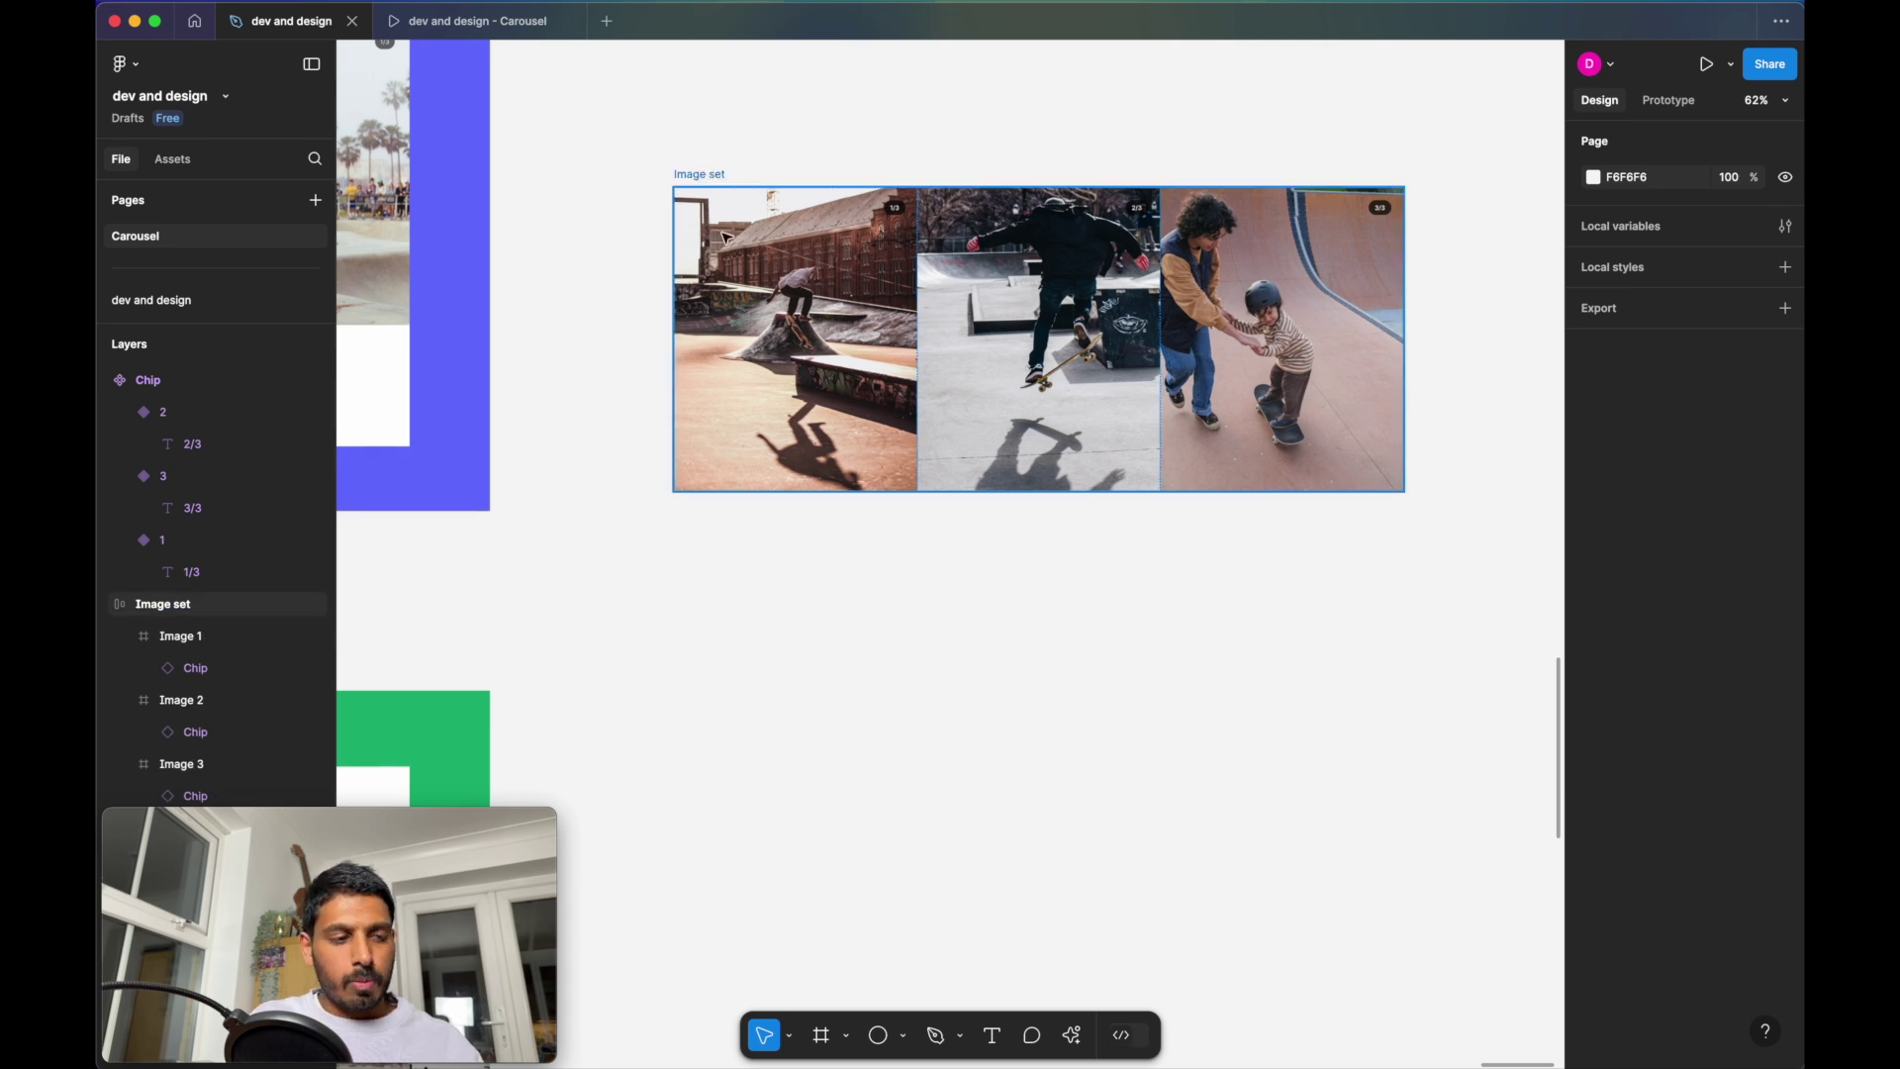
scroll(789, 530, left, 3)
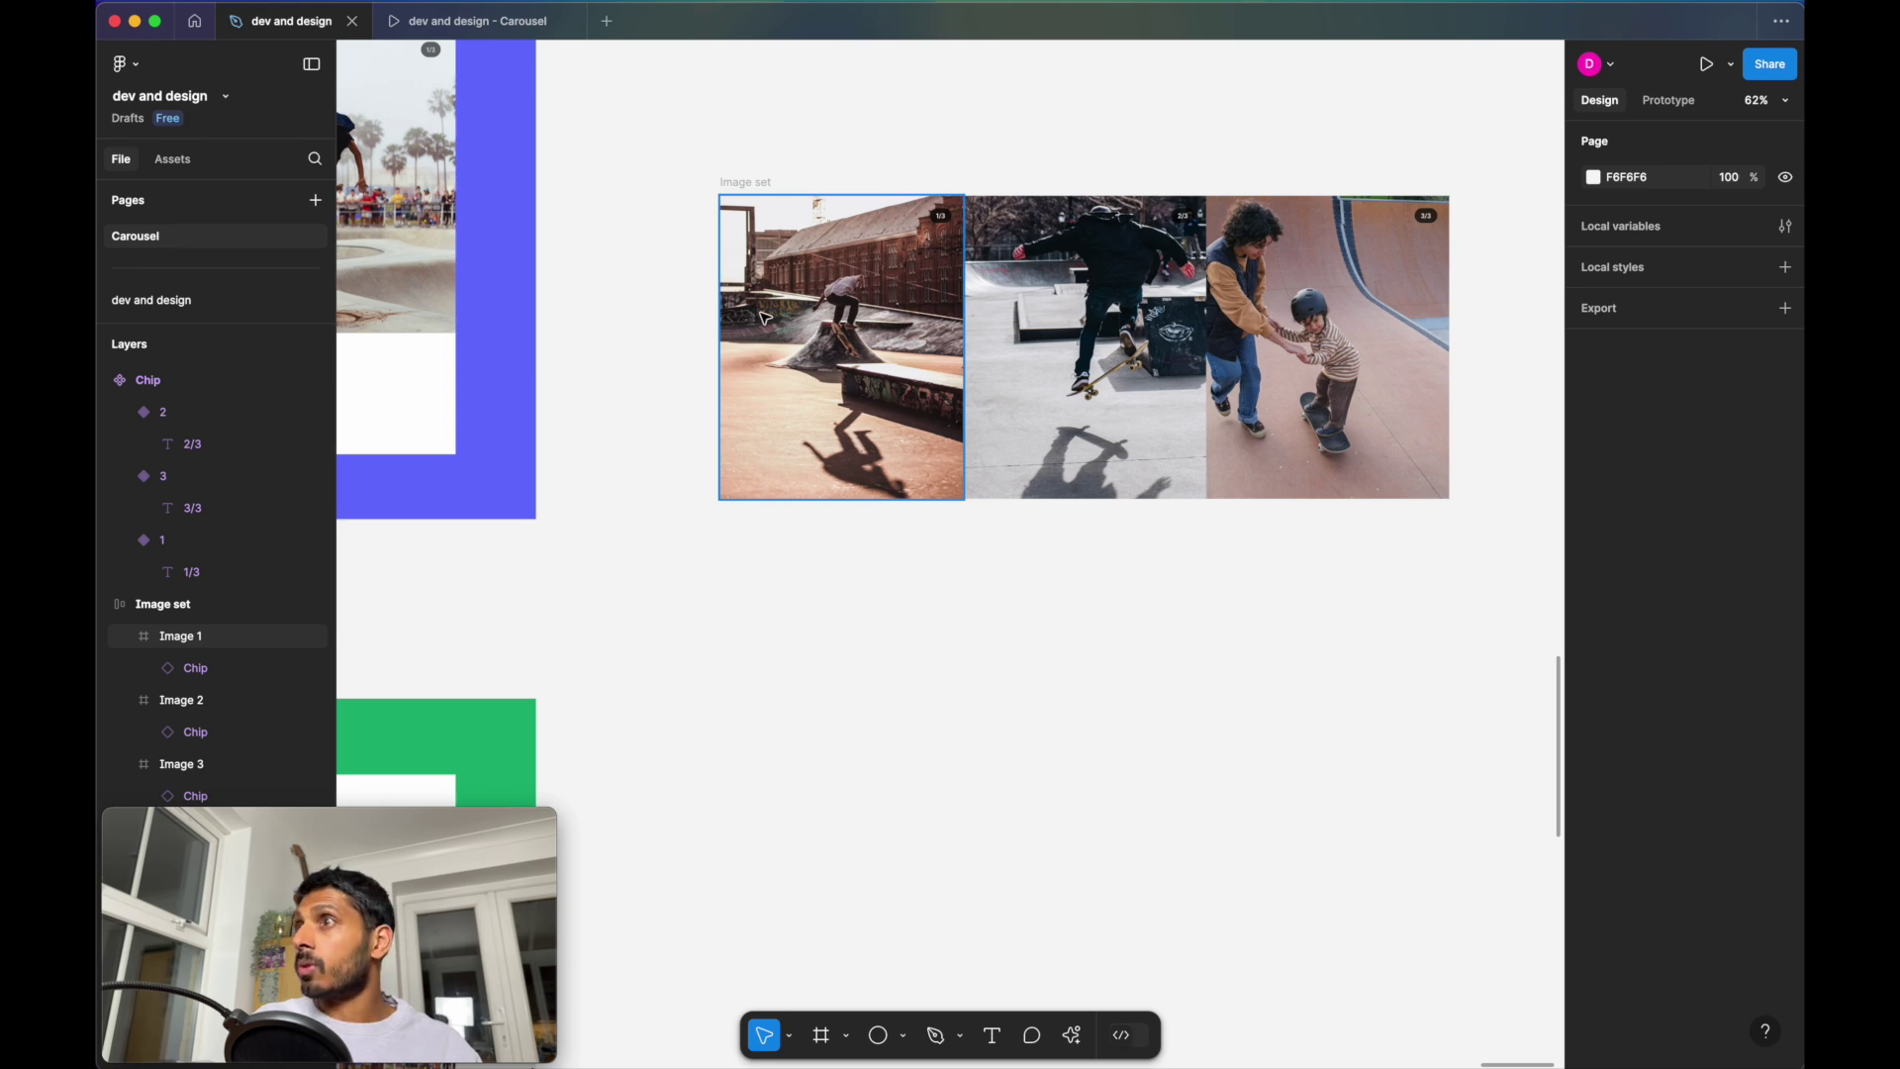
key(f)
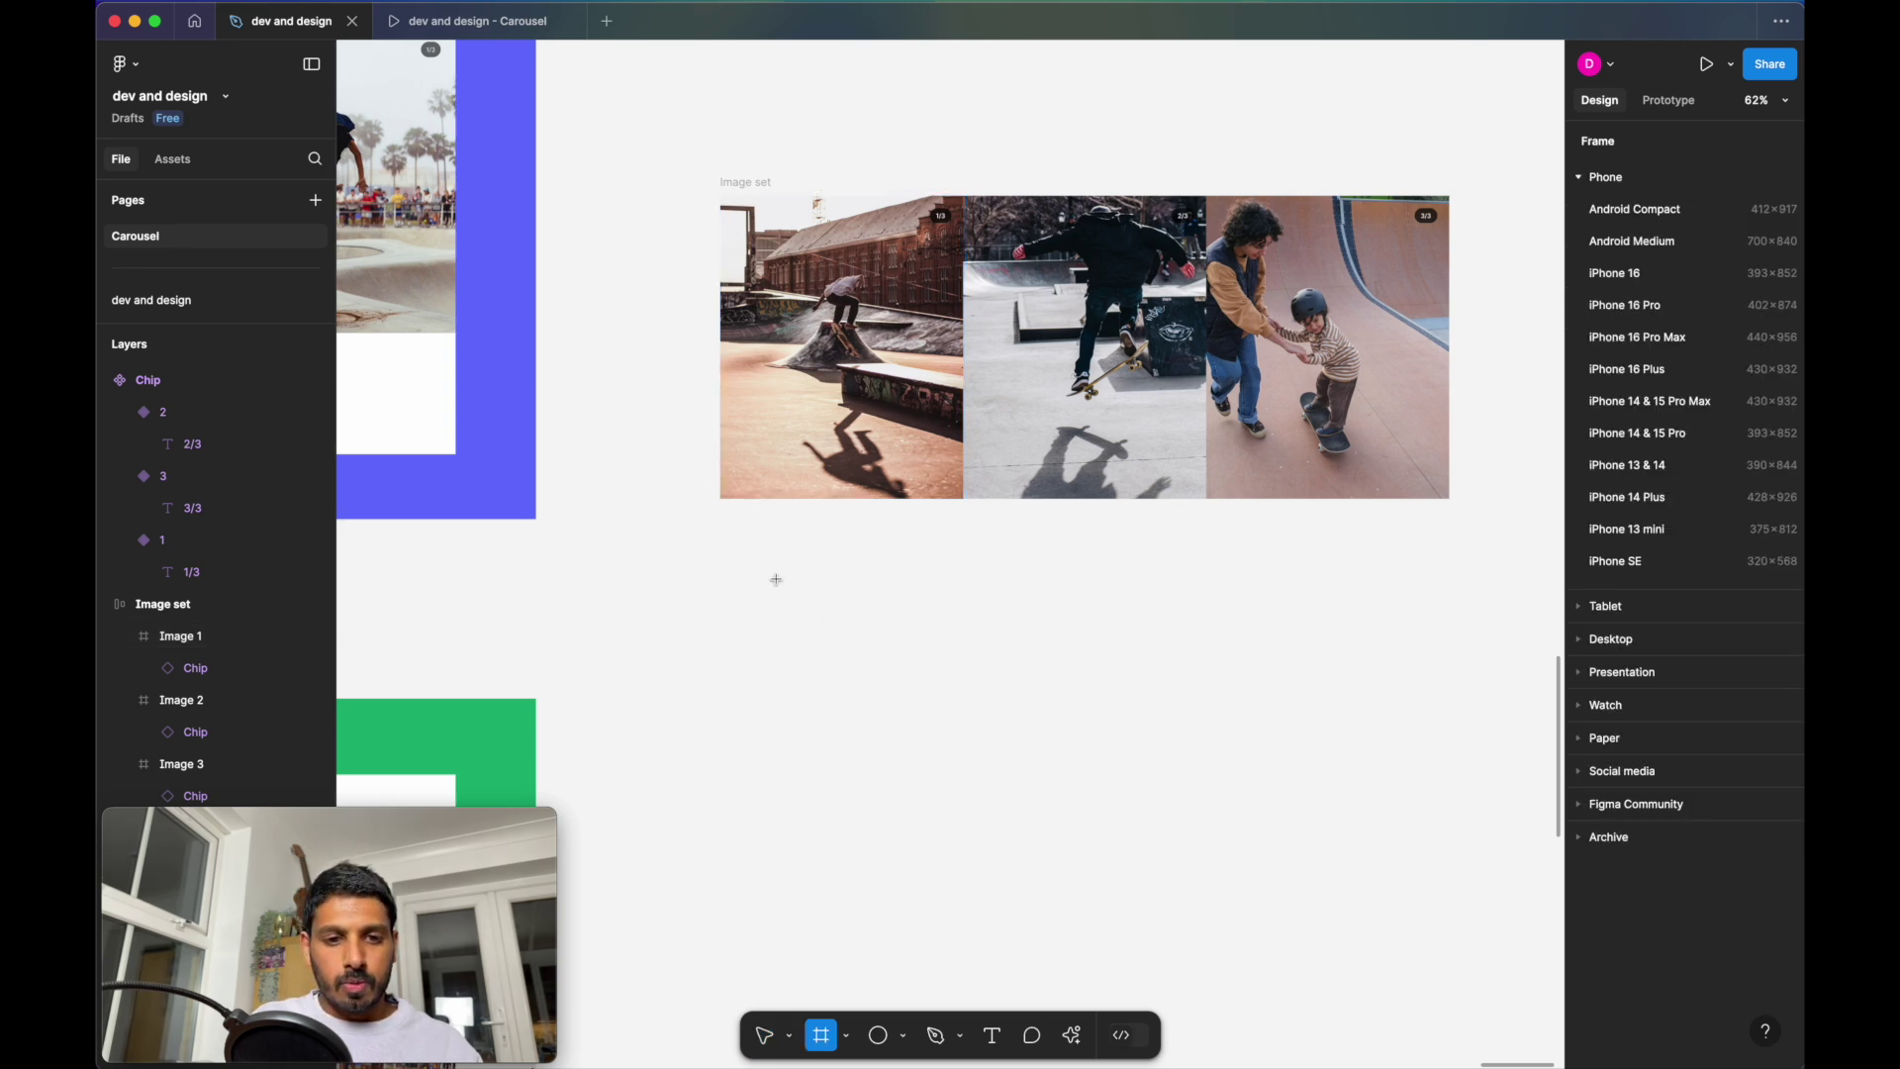
click(770, 581)
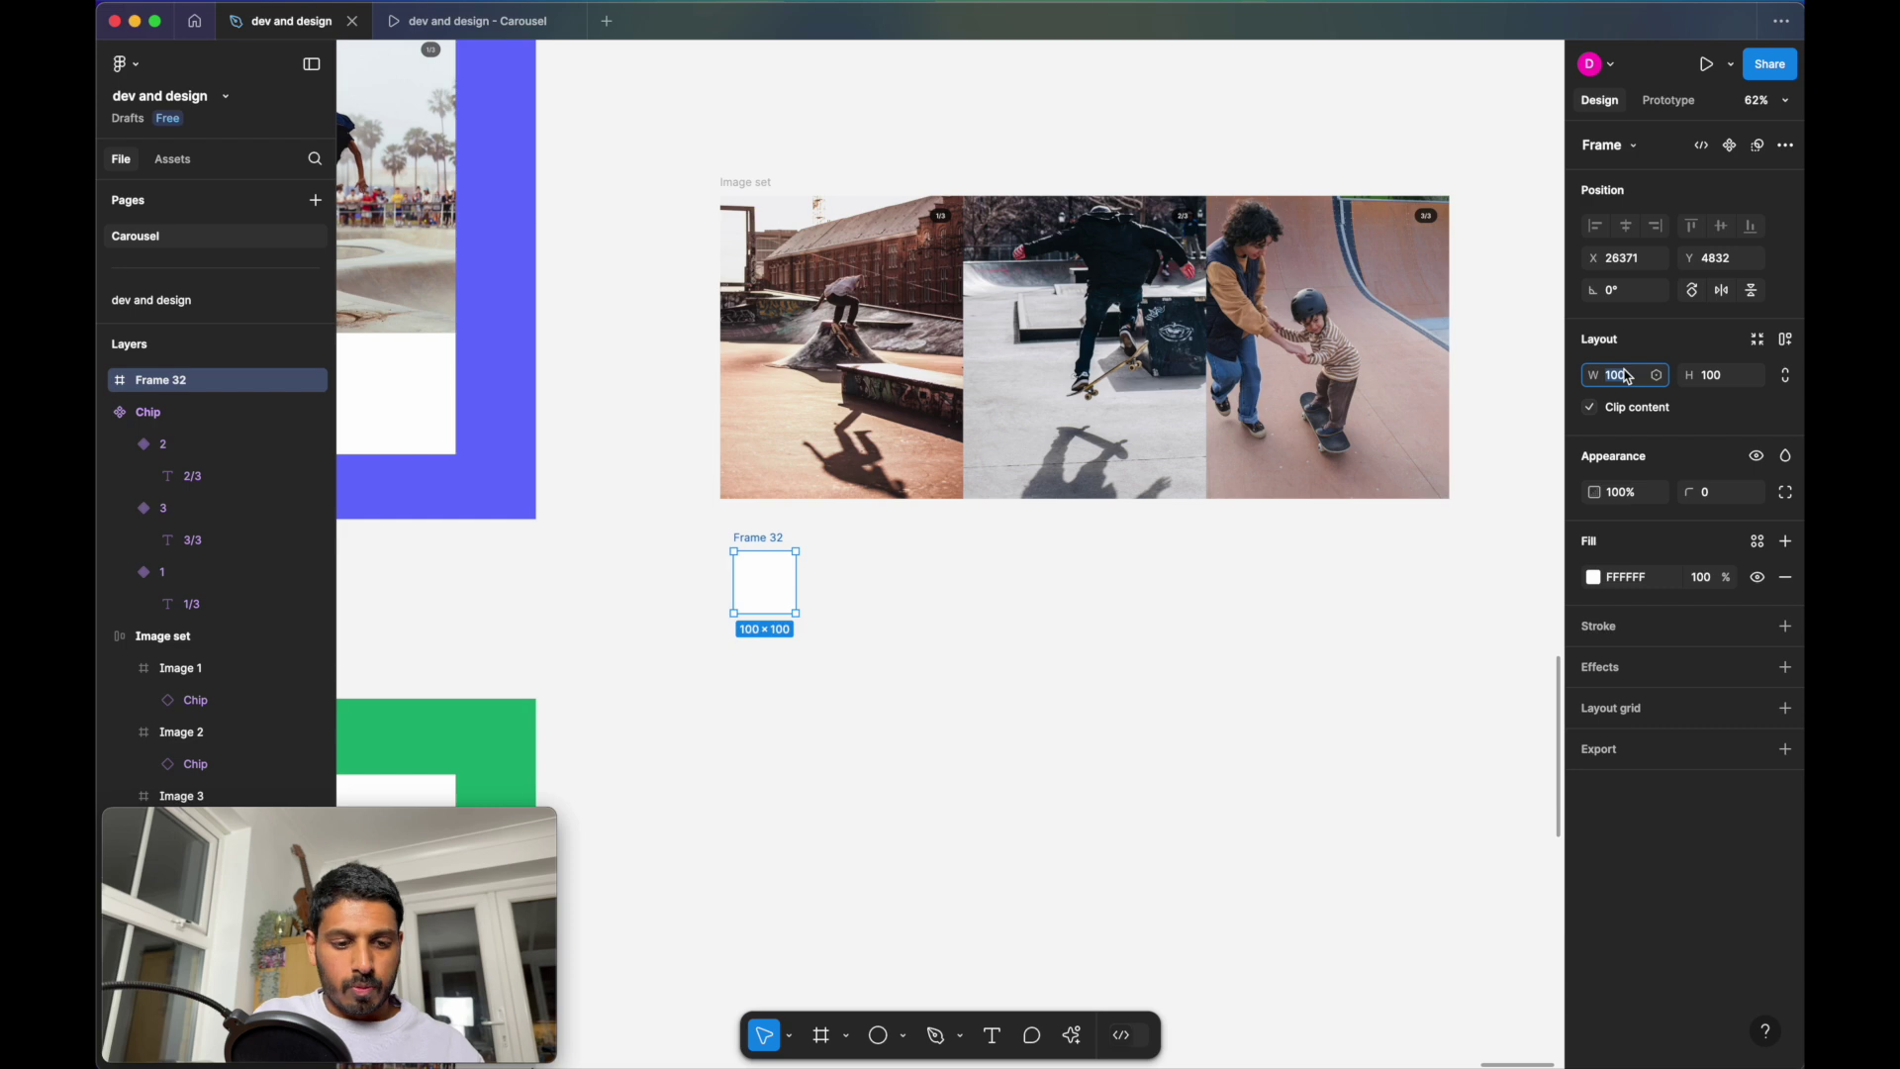
key(Tab)
text(490)
key(Return)
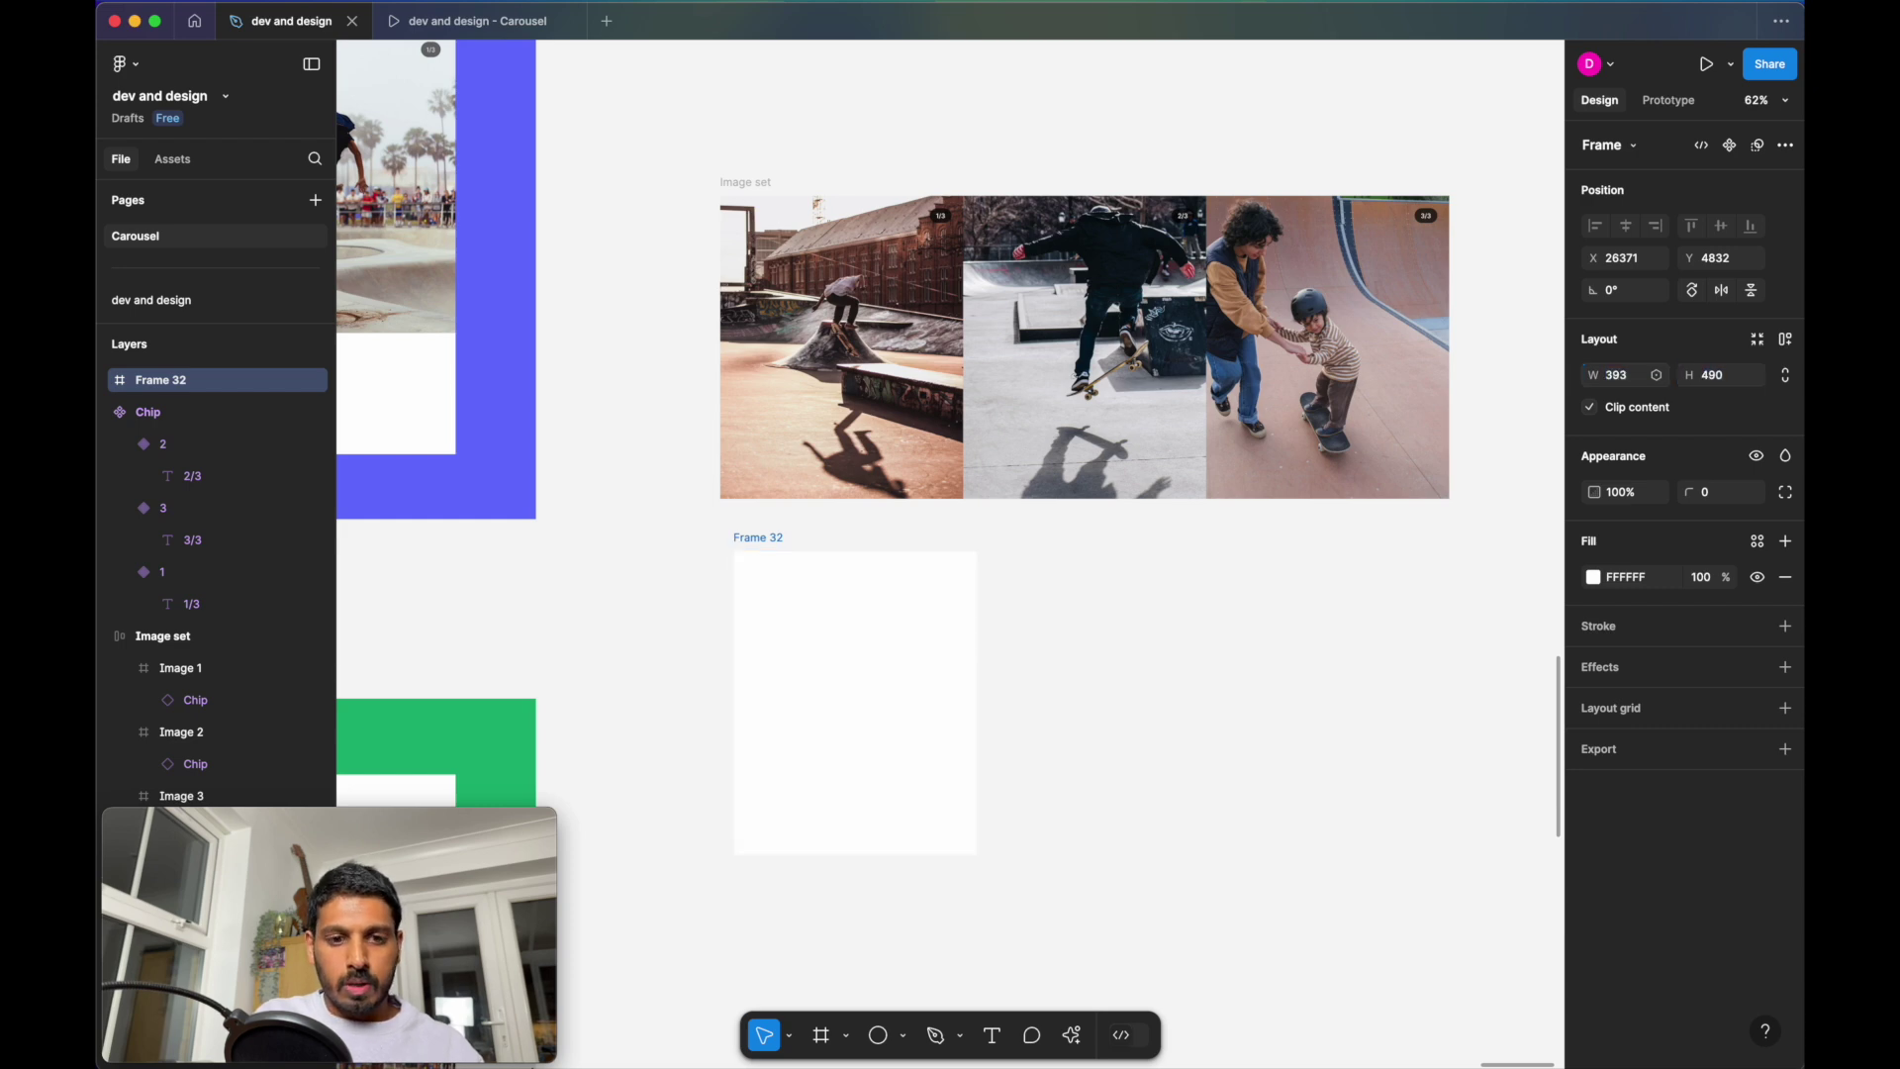
Rename the new empty frame as Image Section
double_click(766, 539)
key(BackSpace)
text(Image Section)
key(Return)
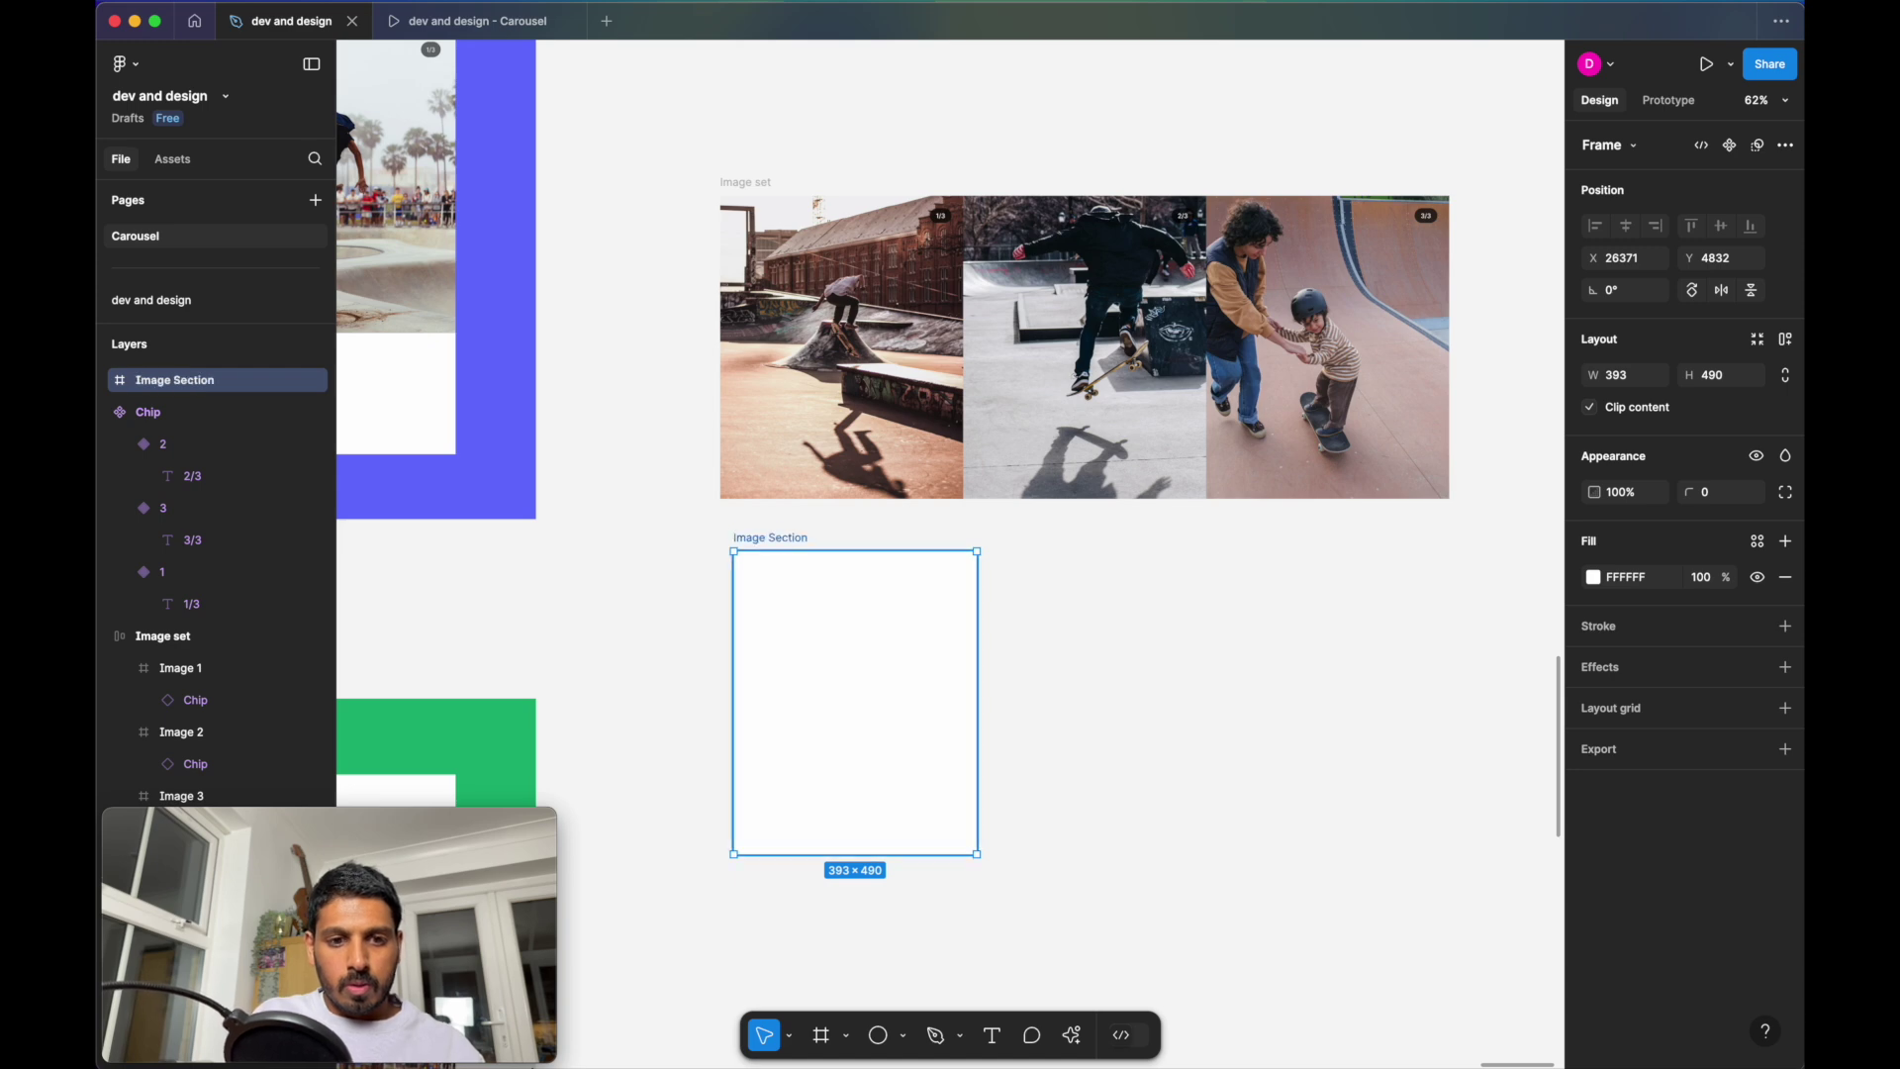
Draw a small circle about 8 × 8 just below the Image Section frame with the Ellipse tool
scroll(821, 599, down, 5)
click(953, 709)
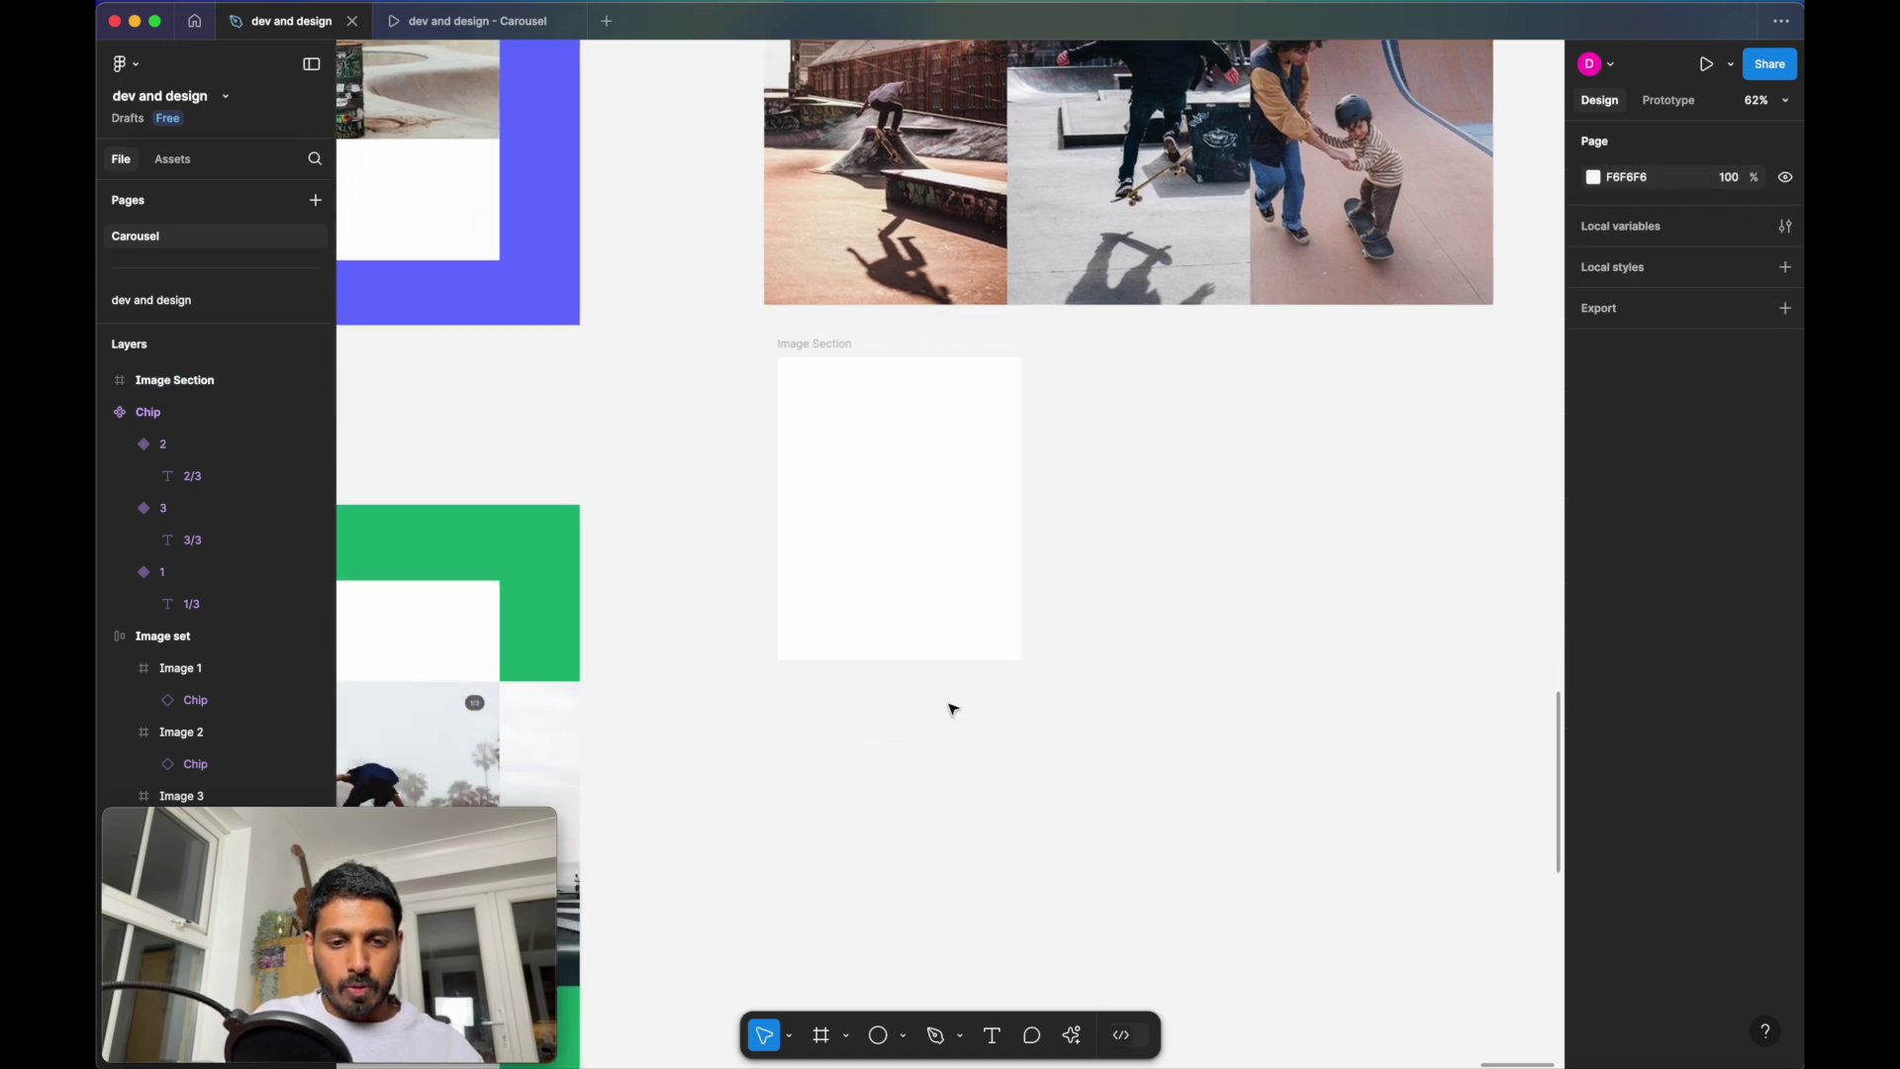
ctrl+scroll(859, 693, up, 3)
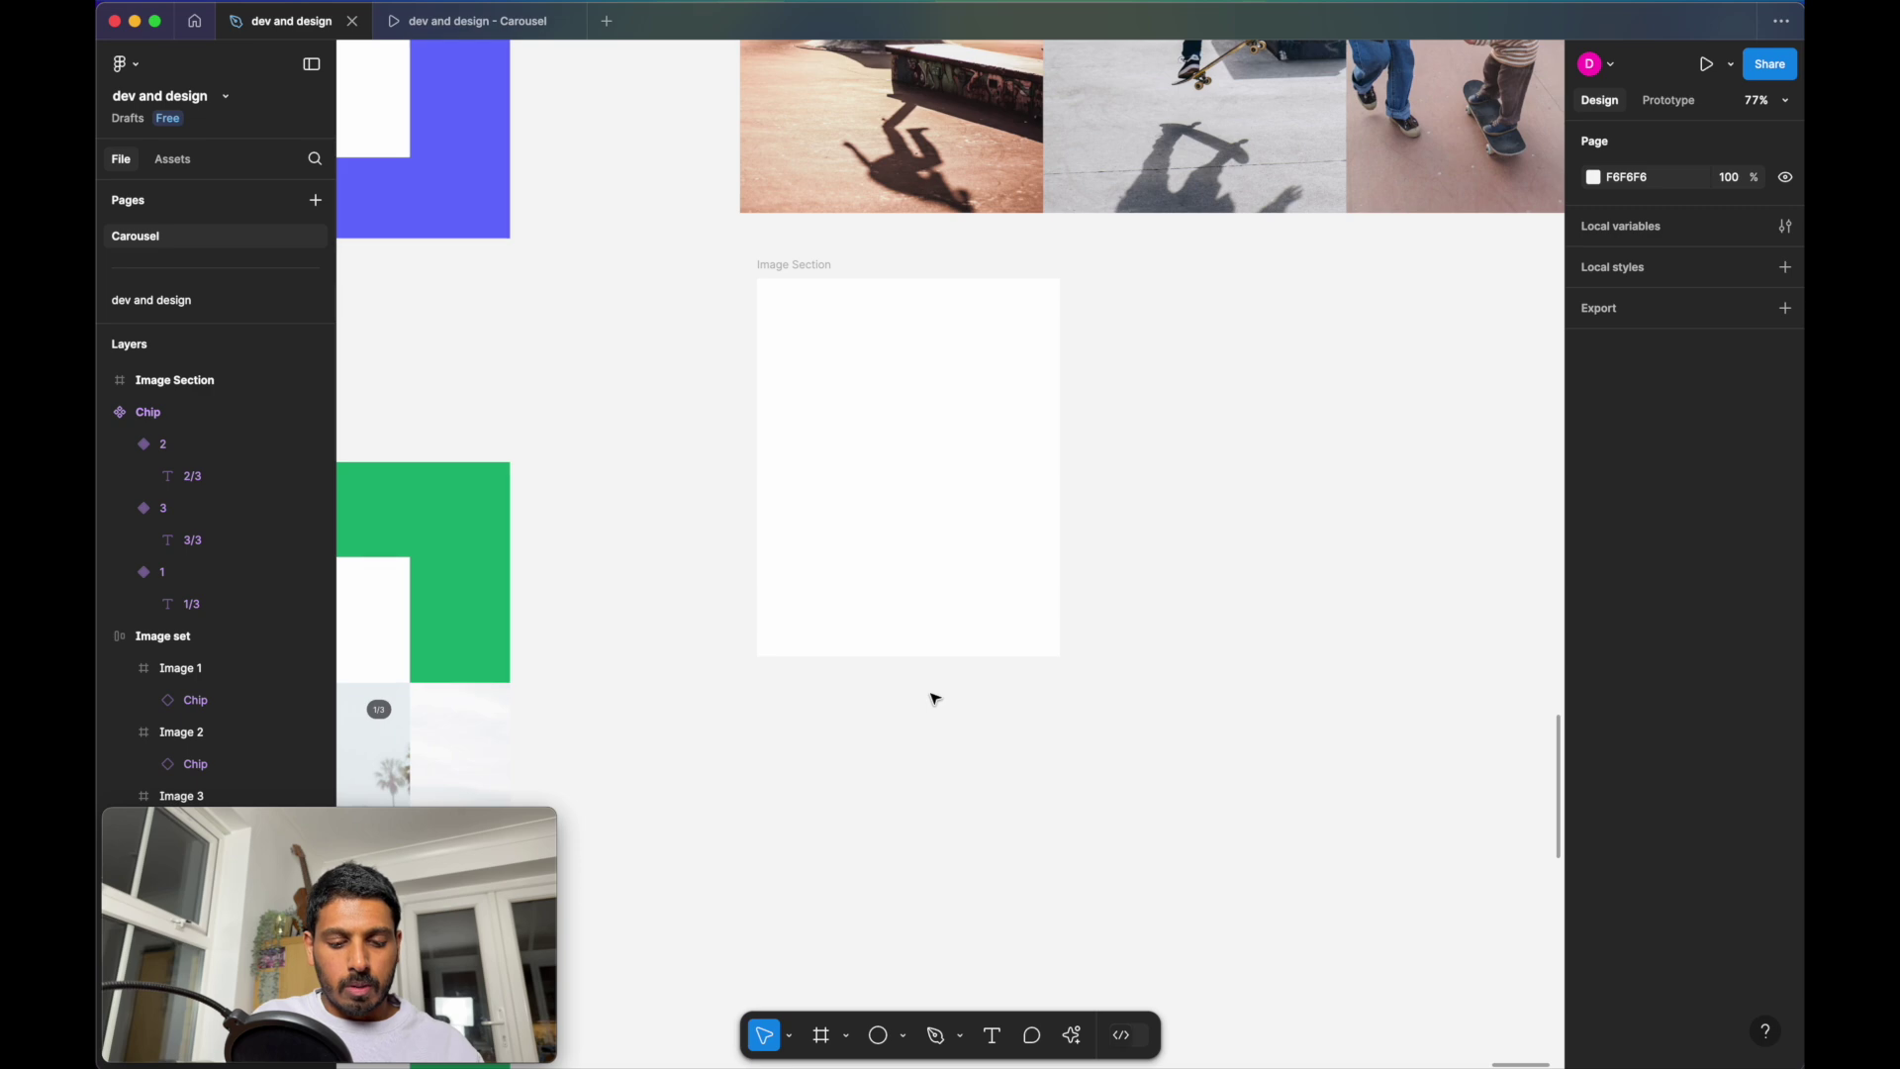
ctrl+scroll(935, 699, up, 5)
click(903, 1035)
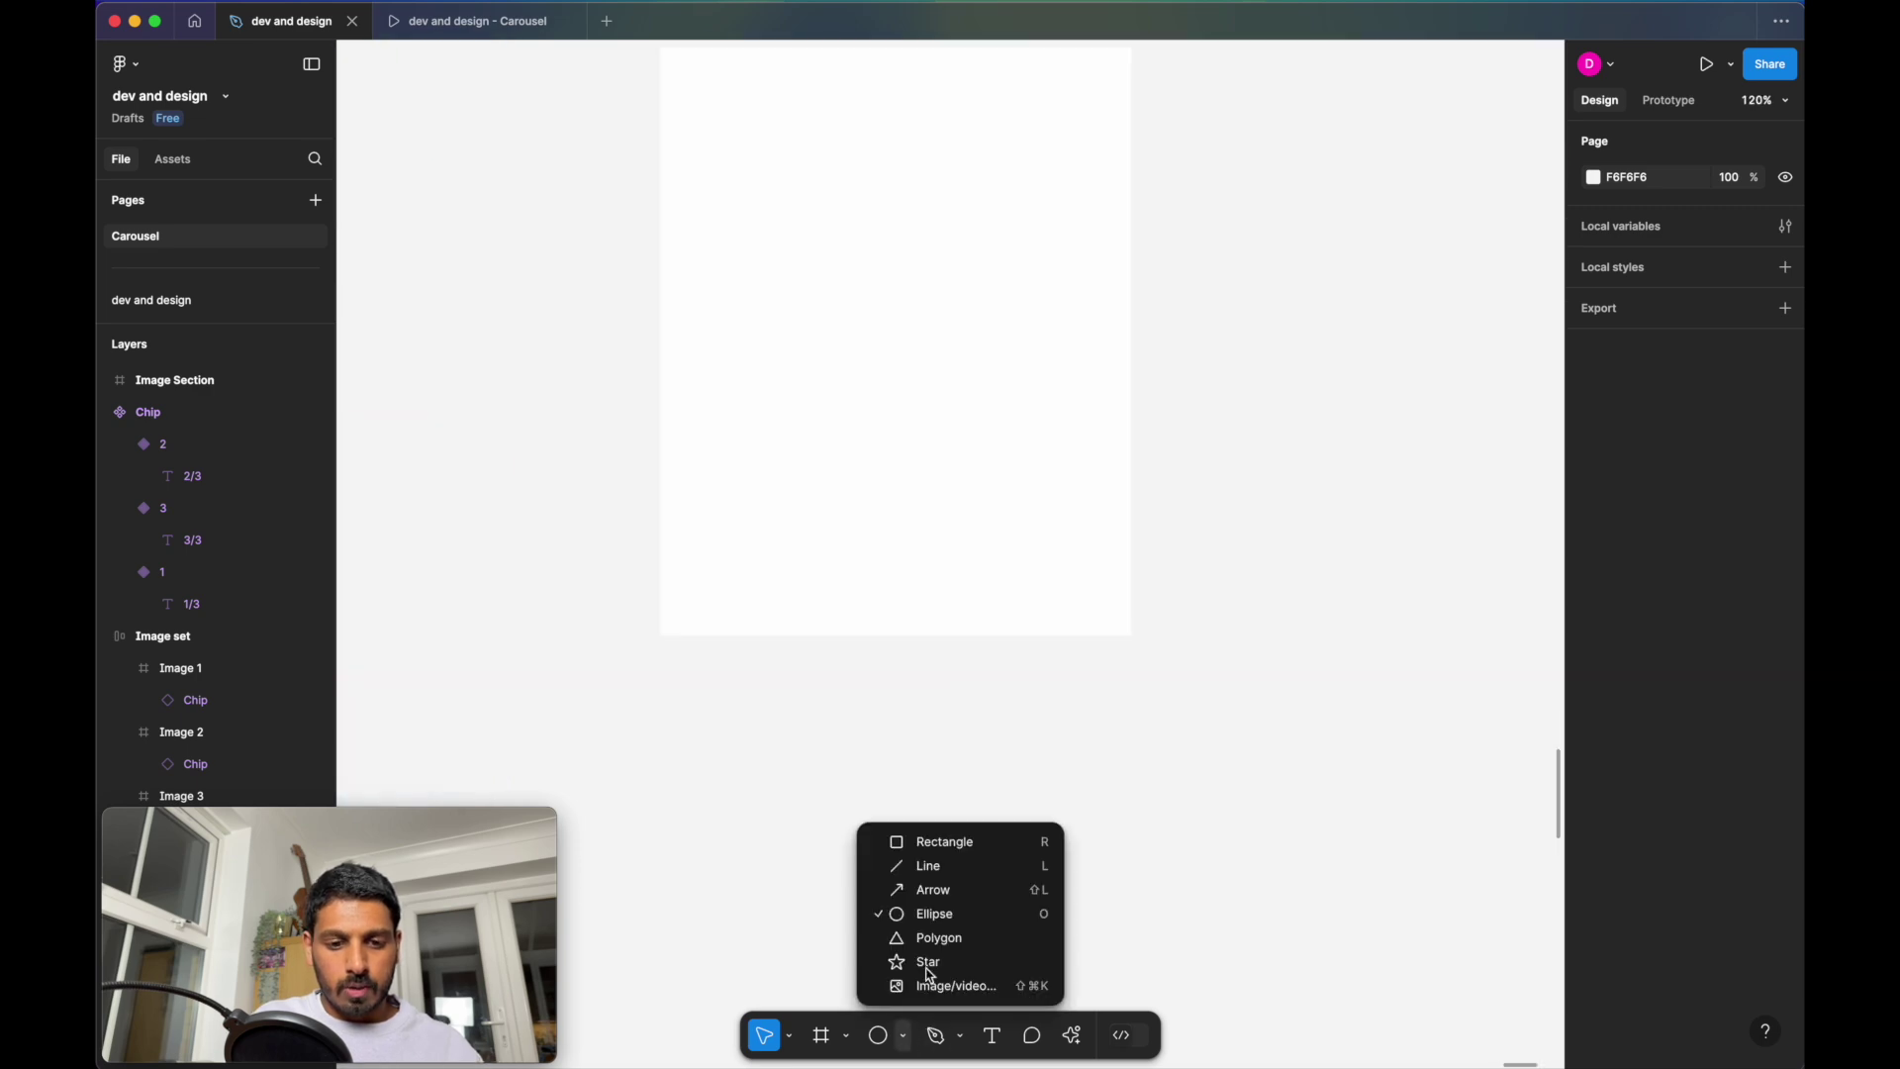
click(936, 913)
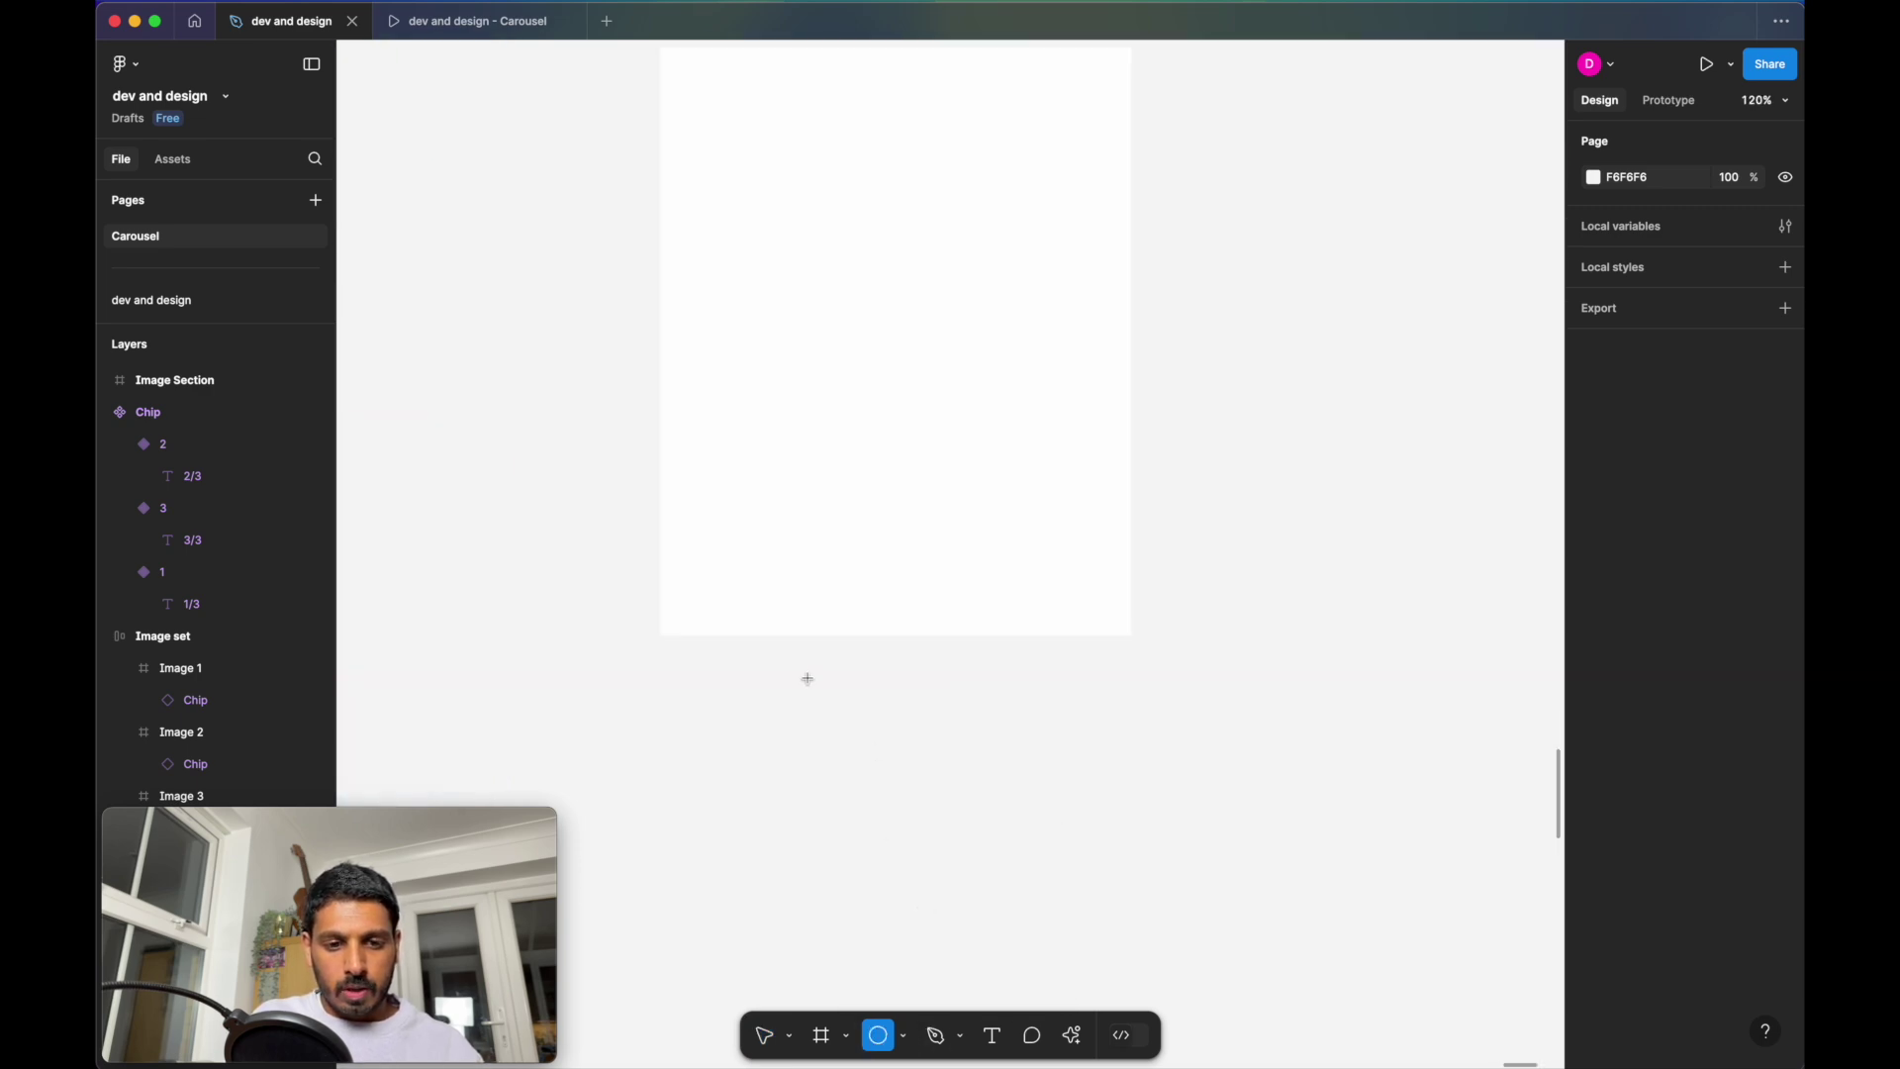
drag(807, 678, 817, 687)
click(1624, 377)
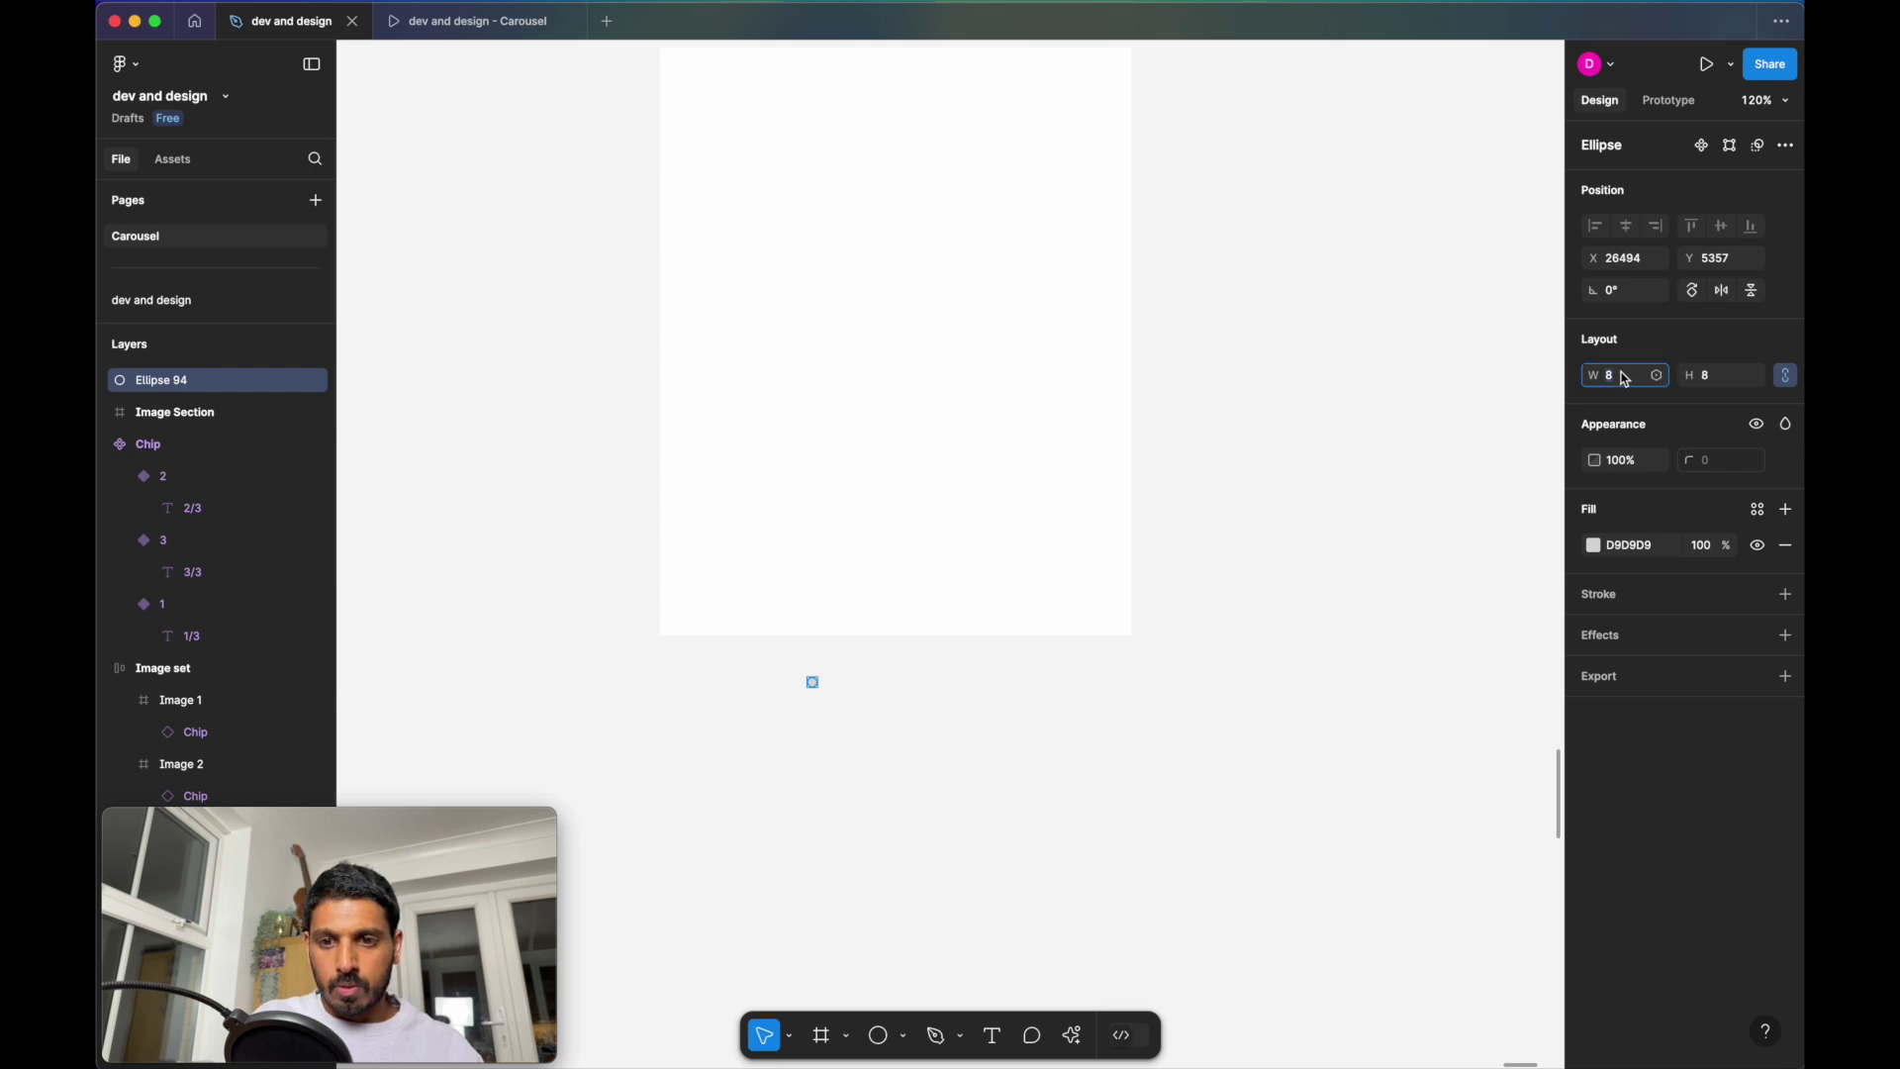
text(66)
key(Return)
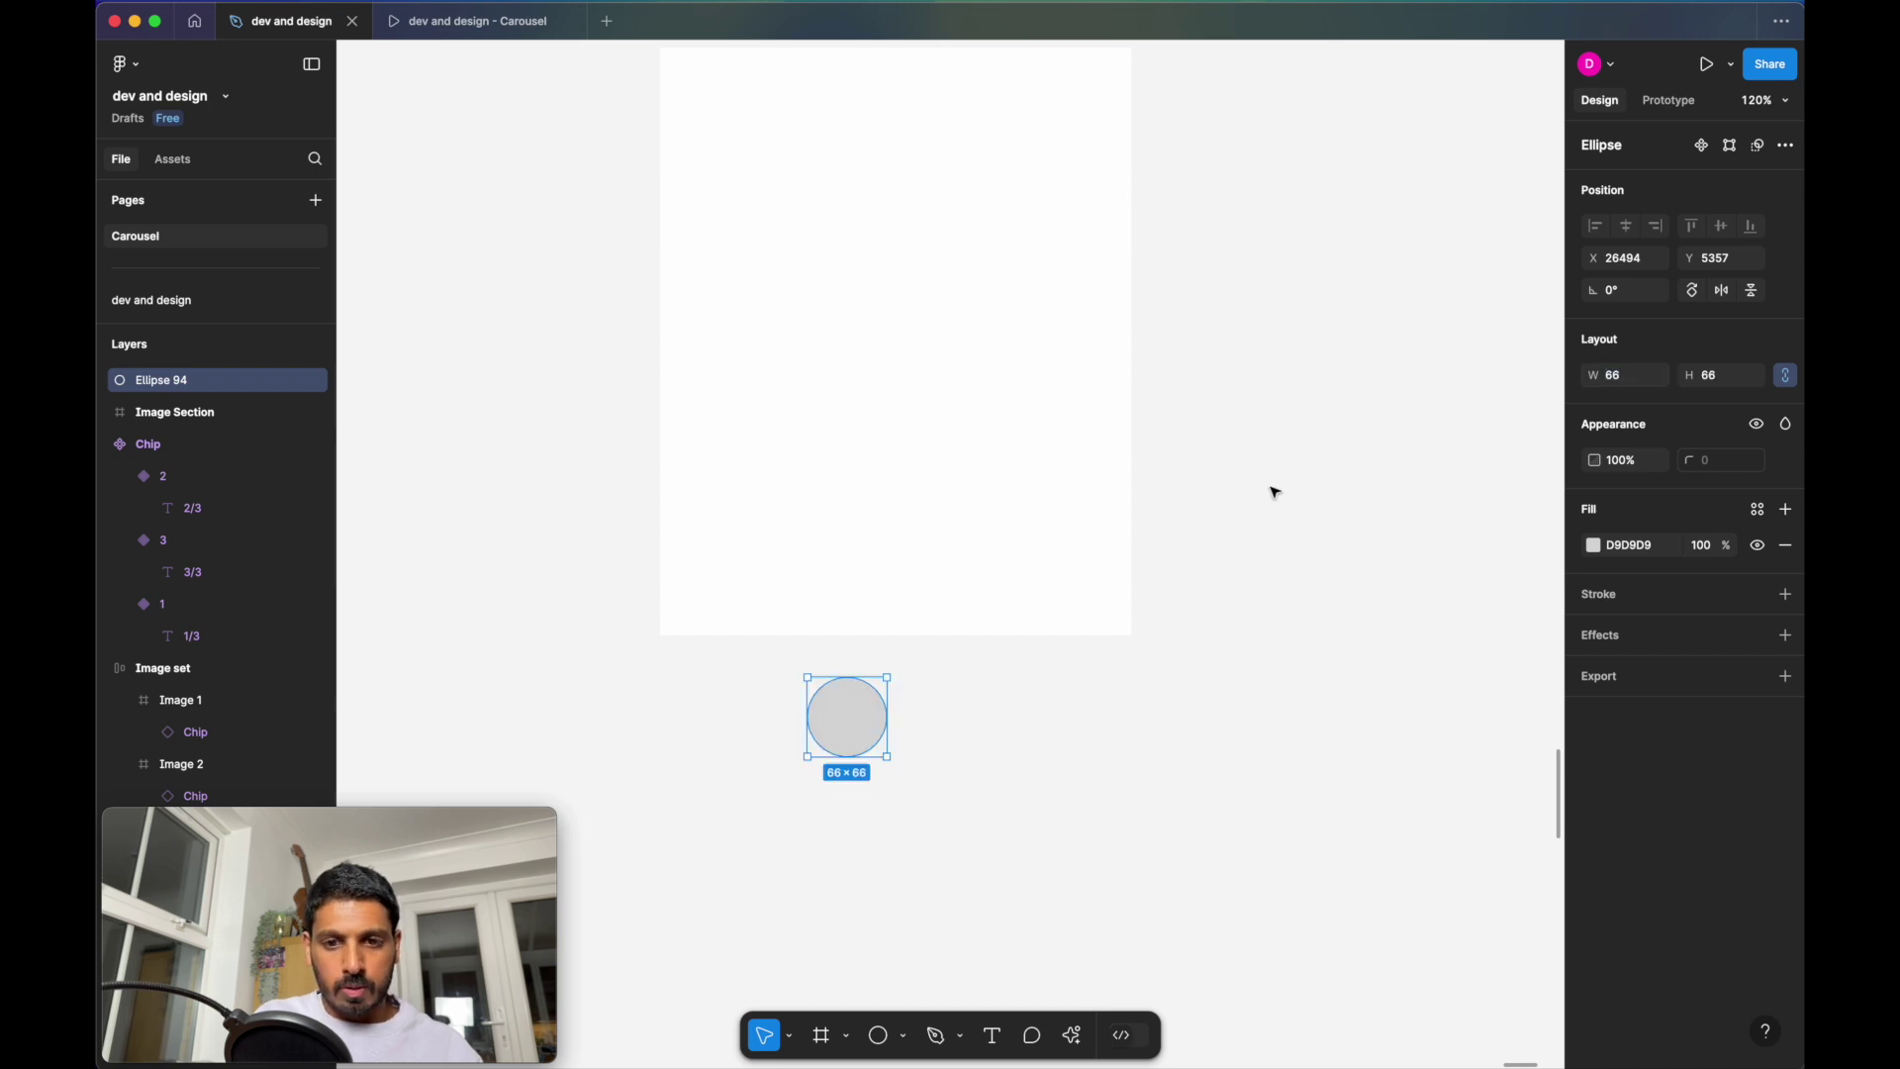
key(super+z)
Set the small circle's size to 6 × 6
click(1627, 377)
text(6)
key(Return)
key(shift+2)
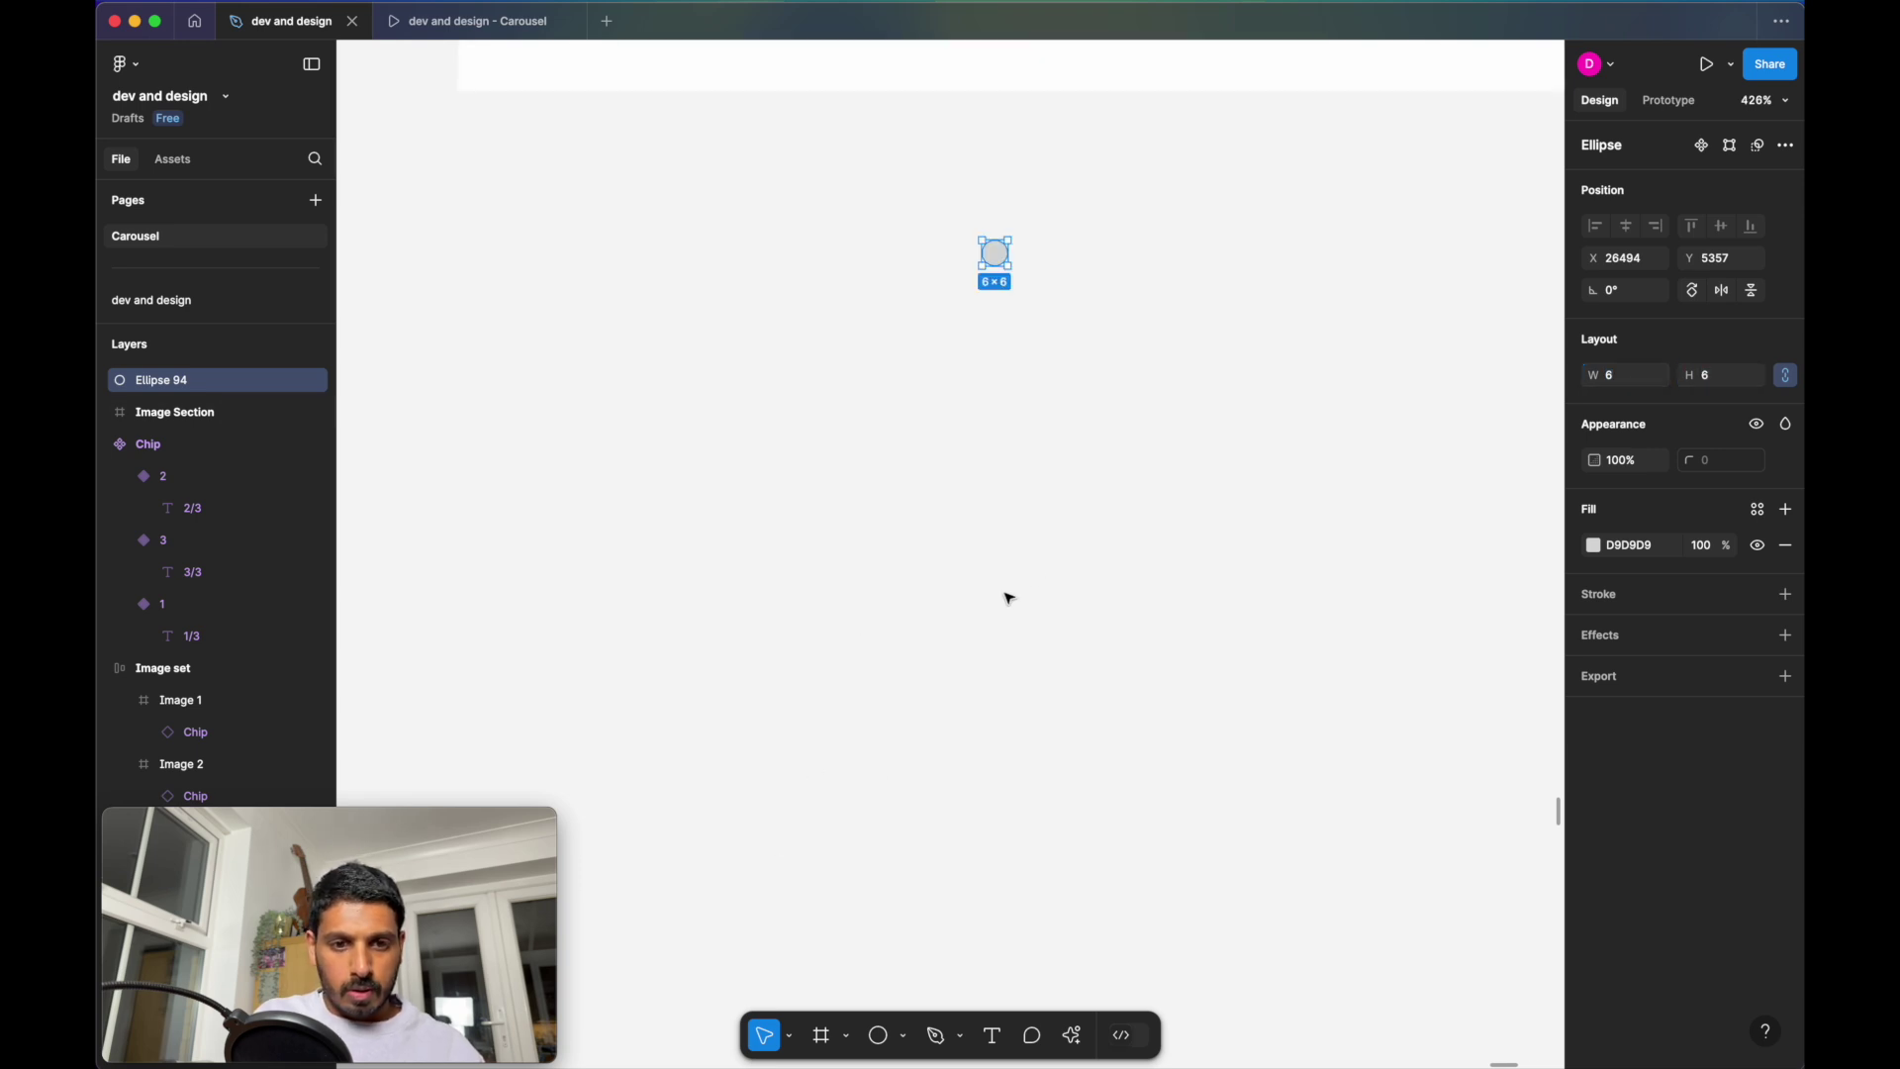
Wrap the circle in an auto layout frame sized 10 × 10 and align the circle to its centre
key(shift+a)
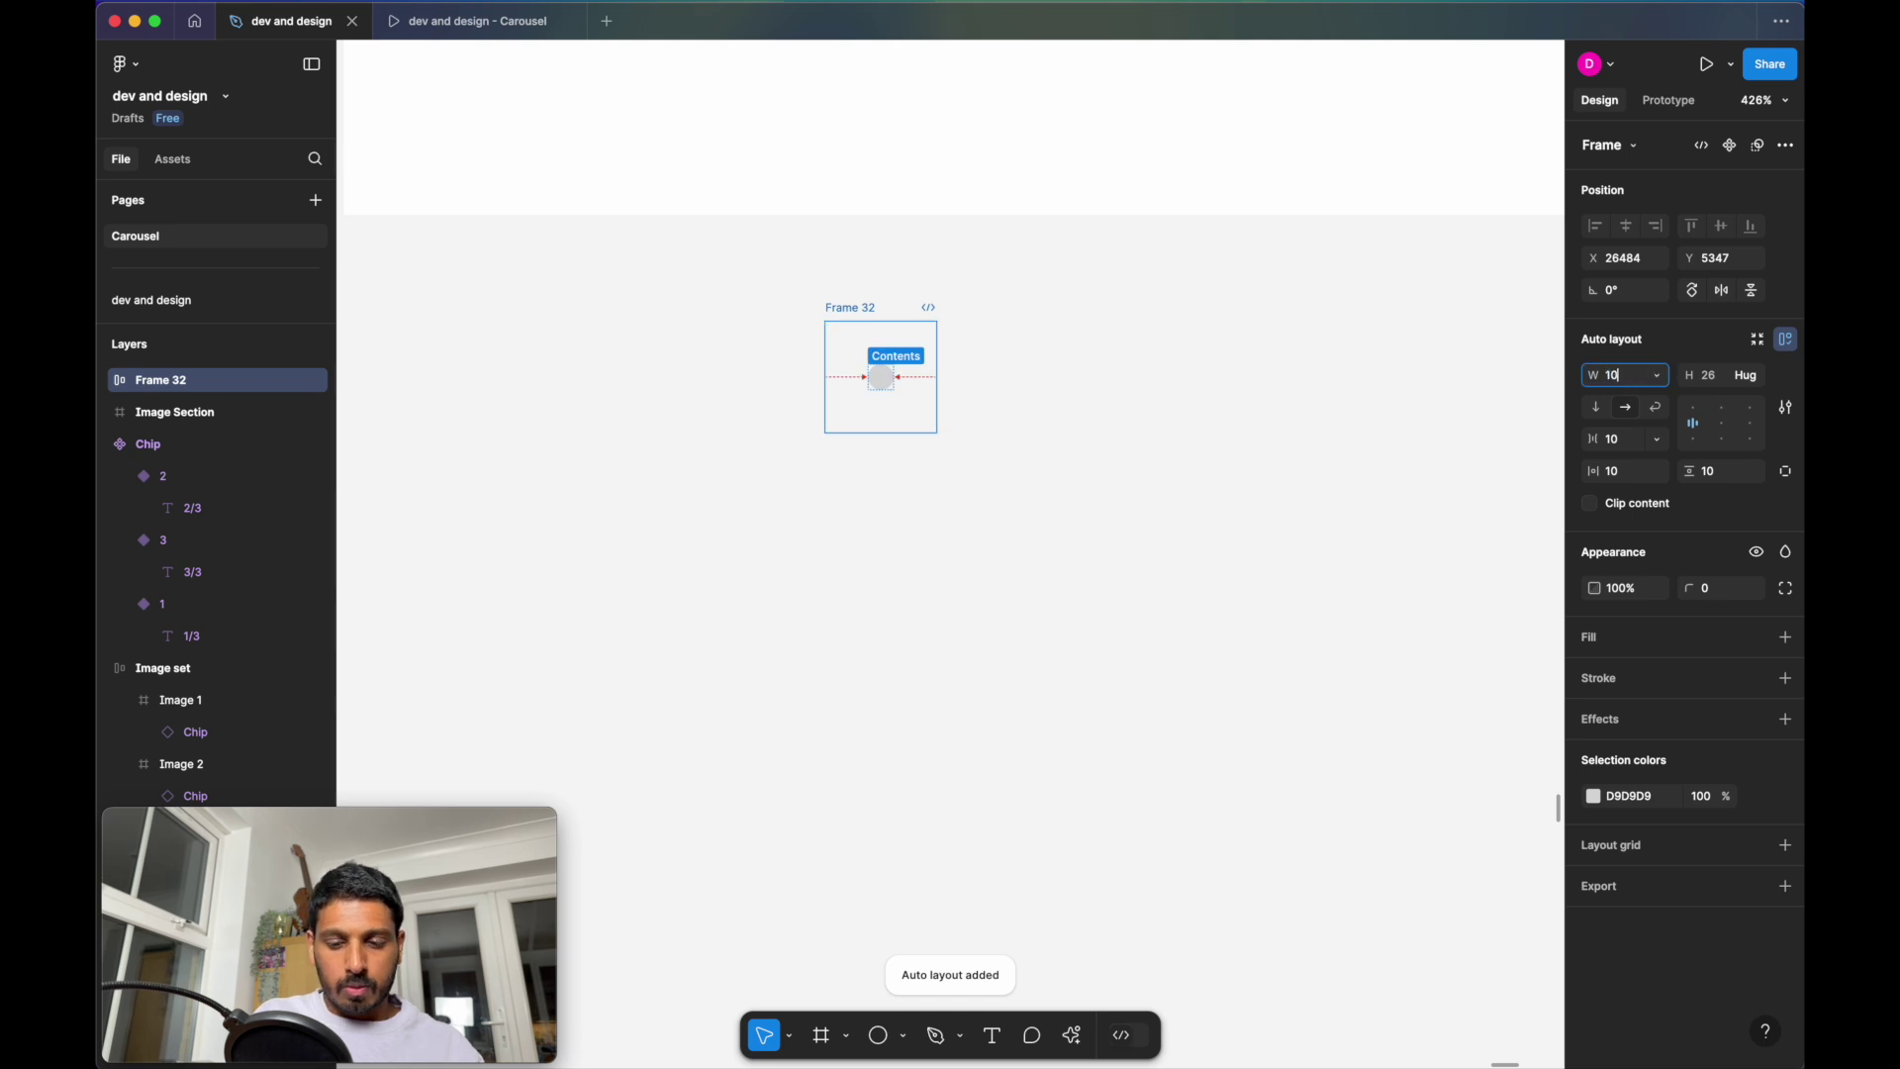
text(10)
key(Return)
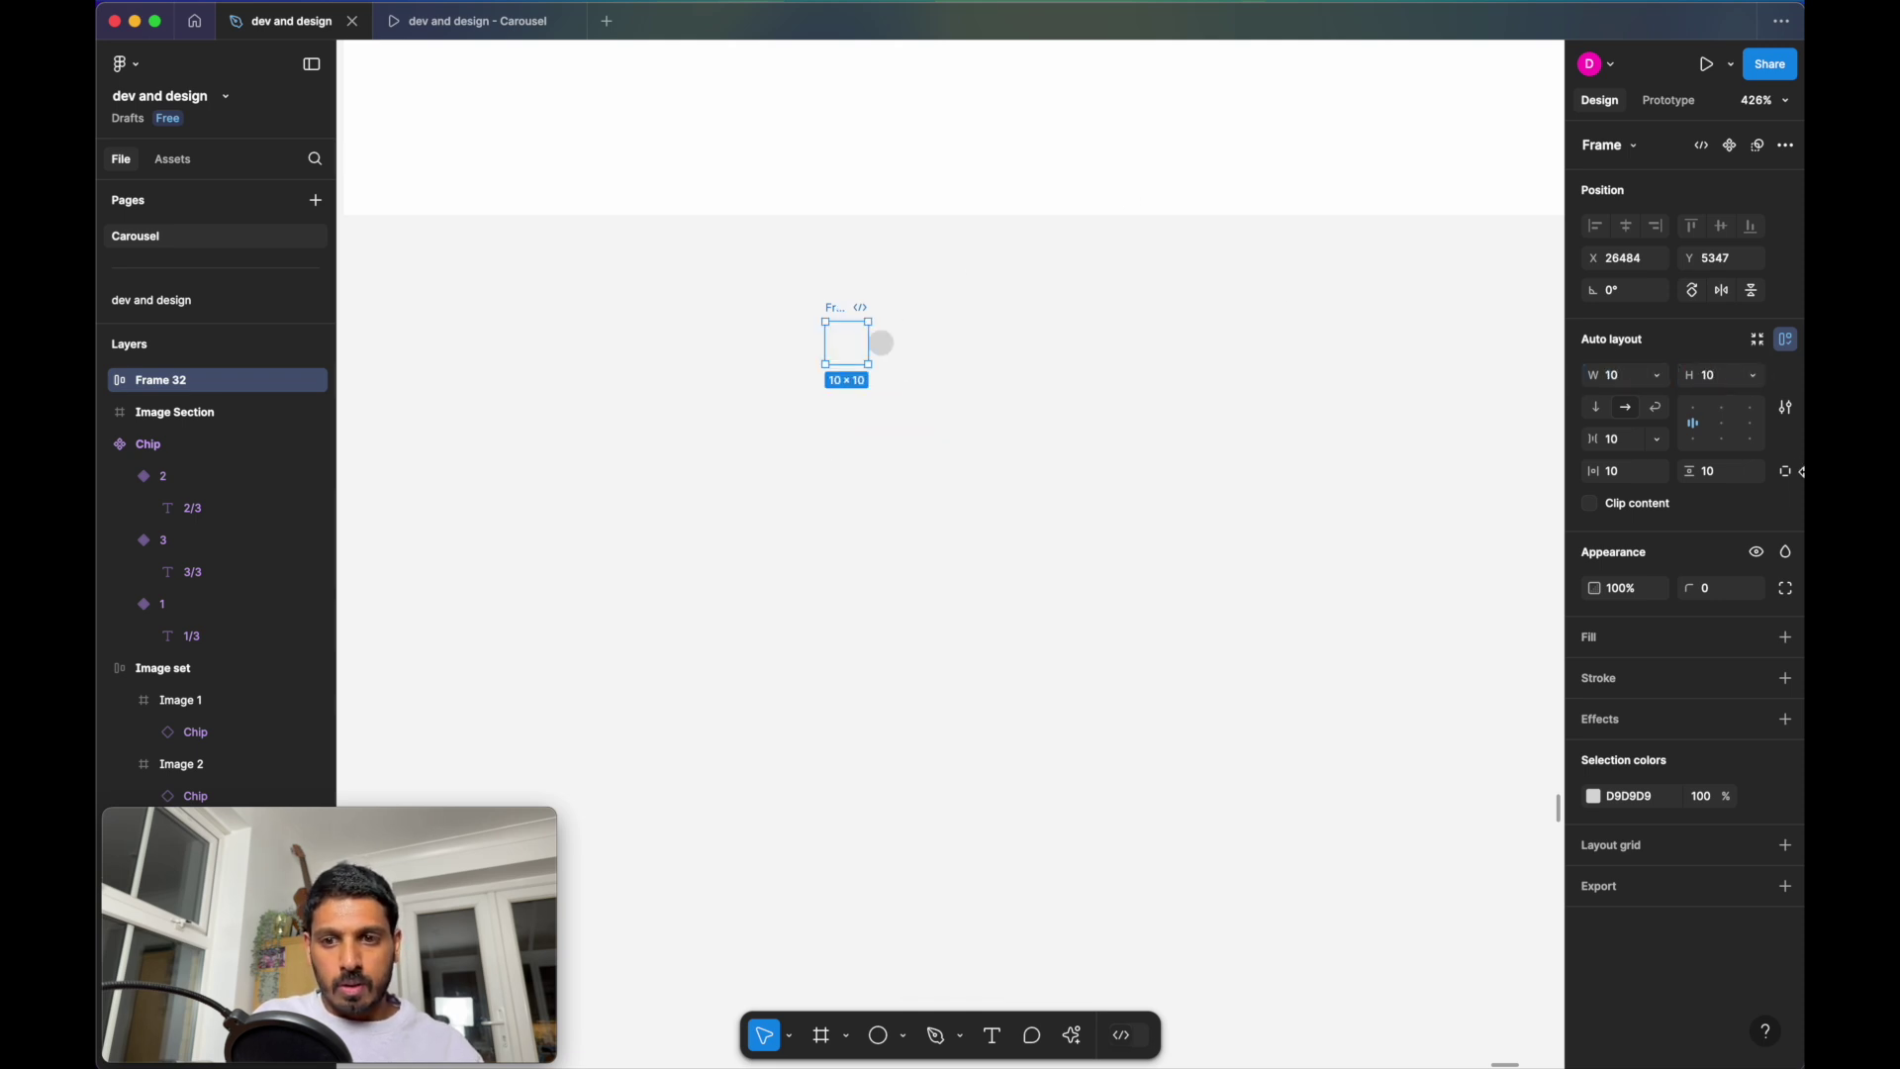
click(1732, 430)
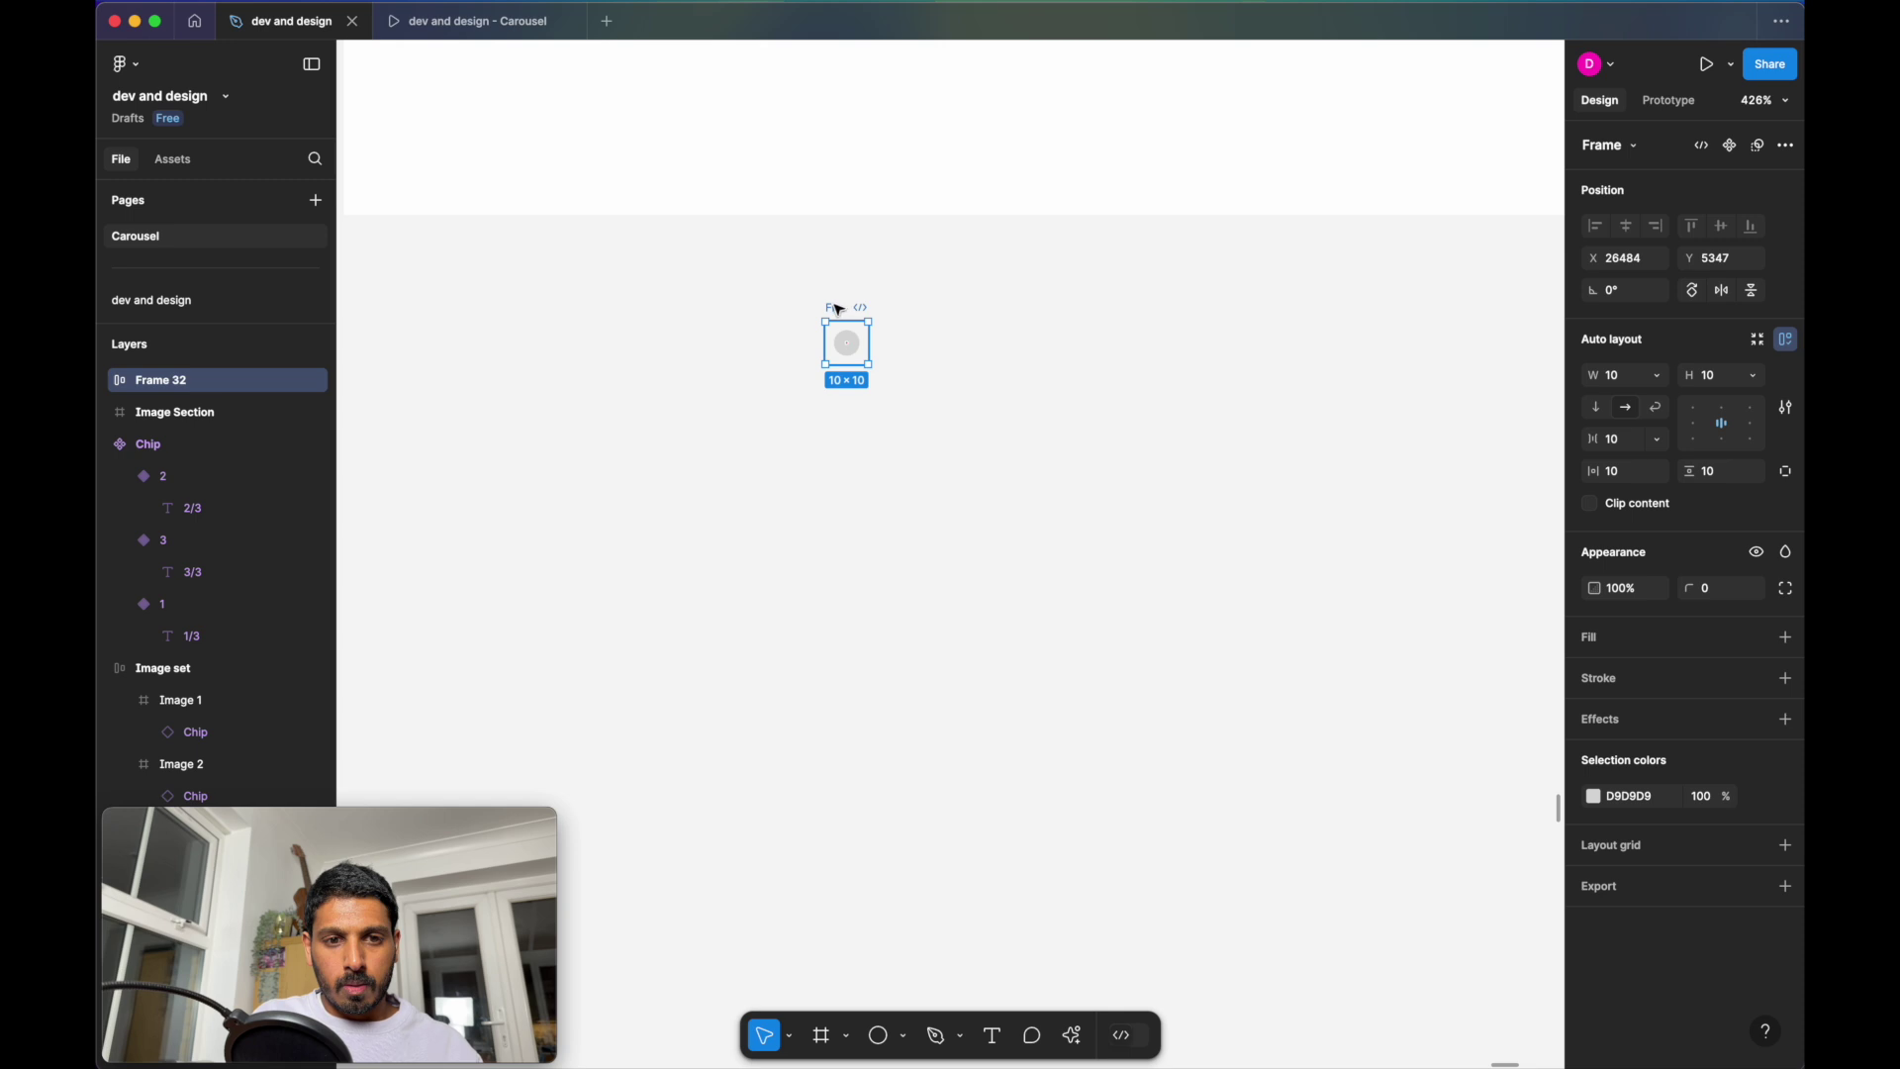
Duplicate the dot frame twice and wrap the three dots in a horizontal auto layout with 0 spacing
key(super+d)
key(super+d)
drag(752, 277, 1322, 396)
key(shift+a)
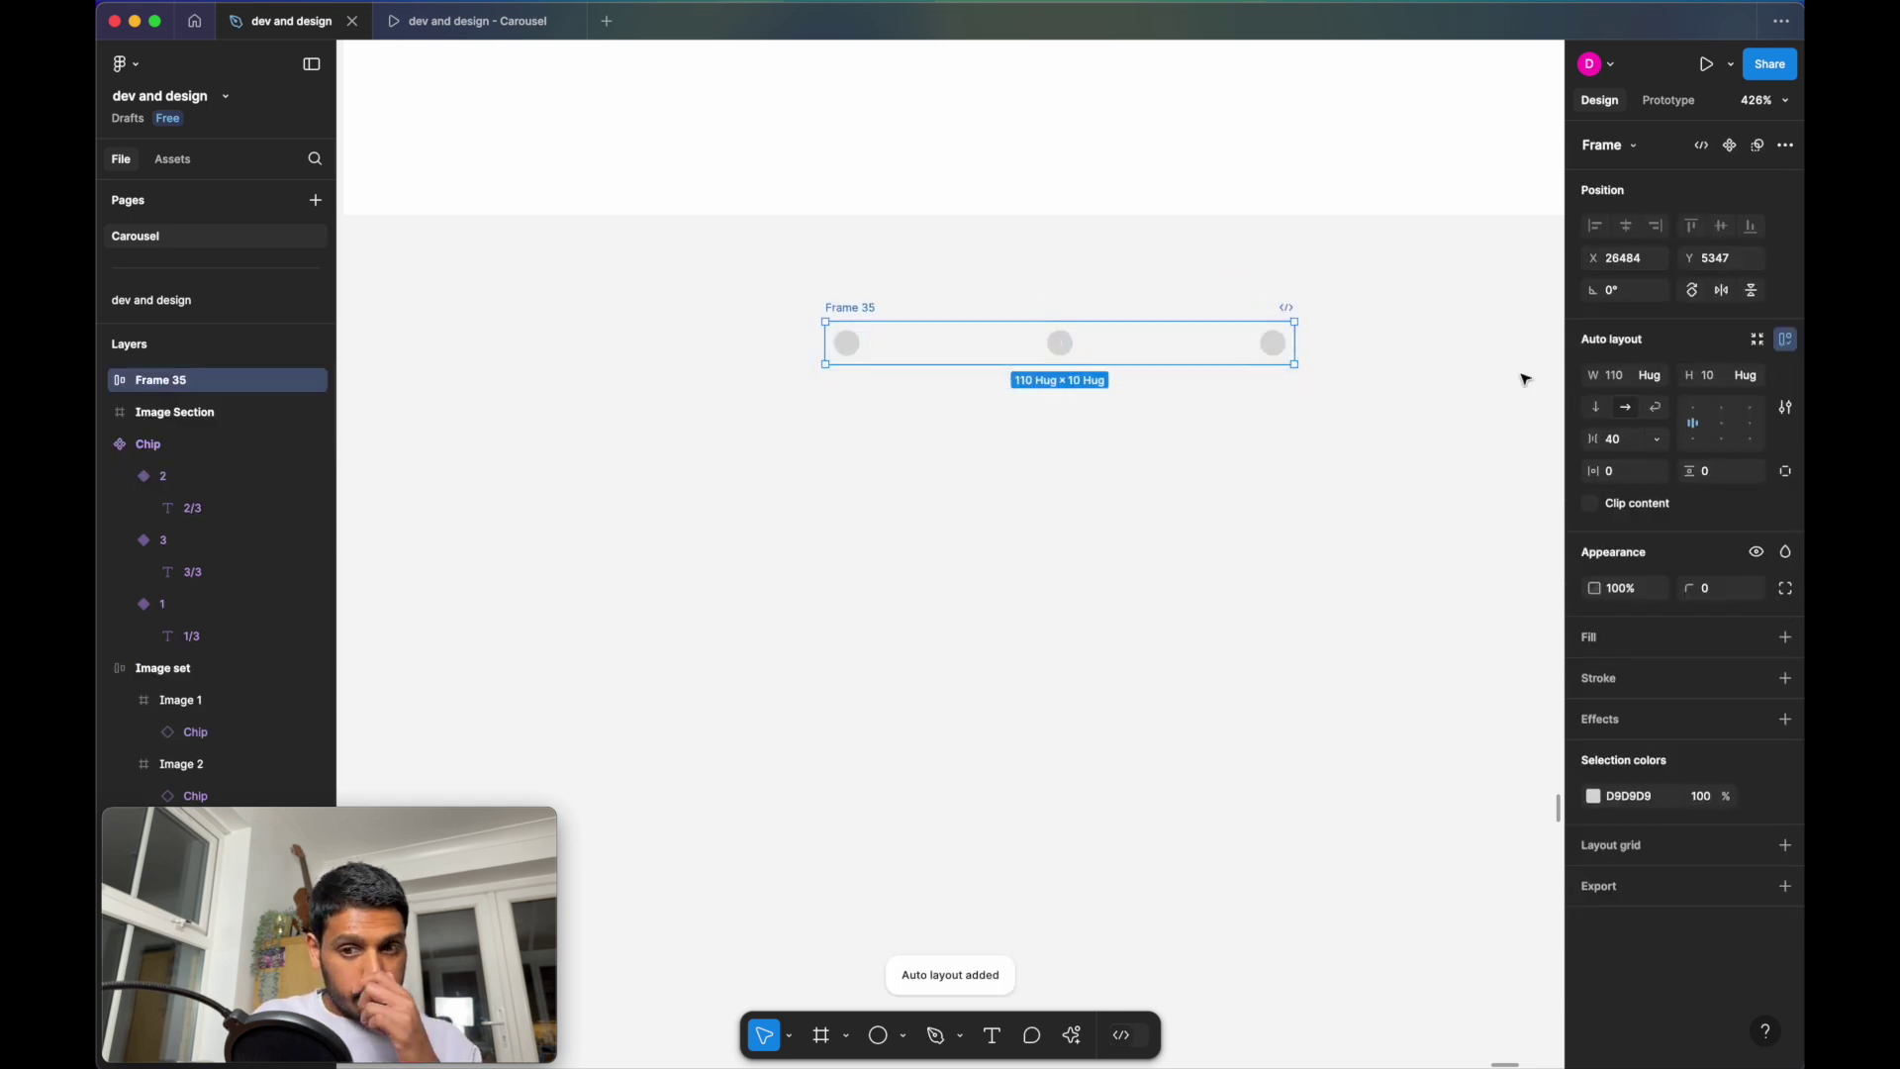
click(1623, 439)
text(0)
key(Return)
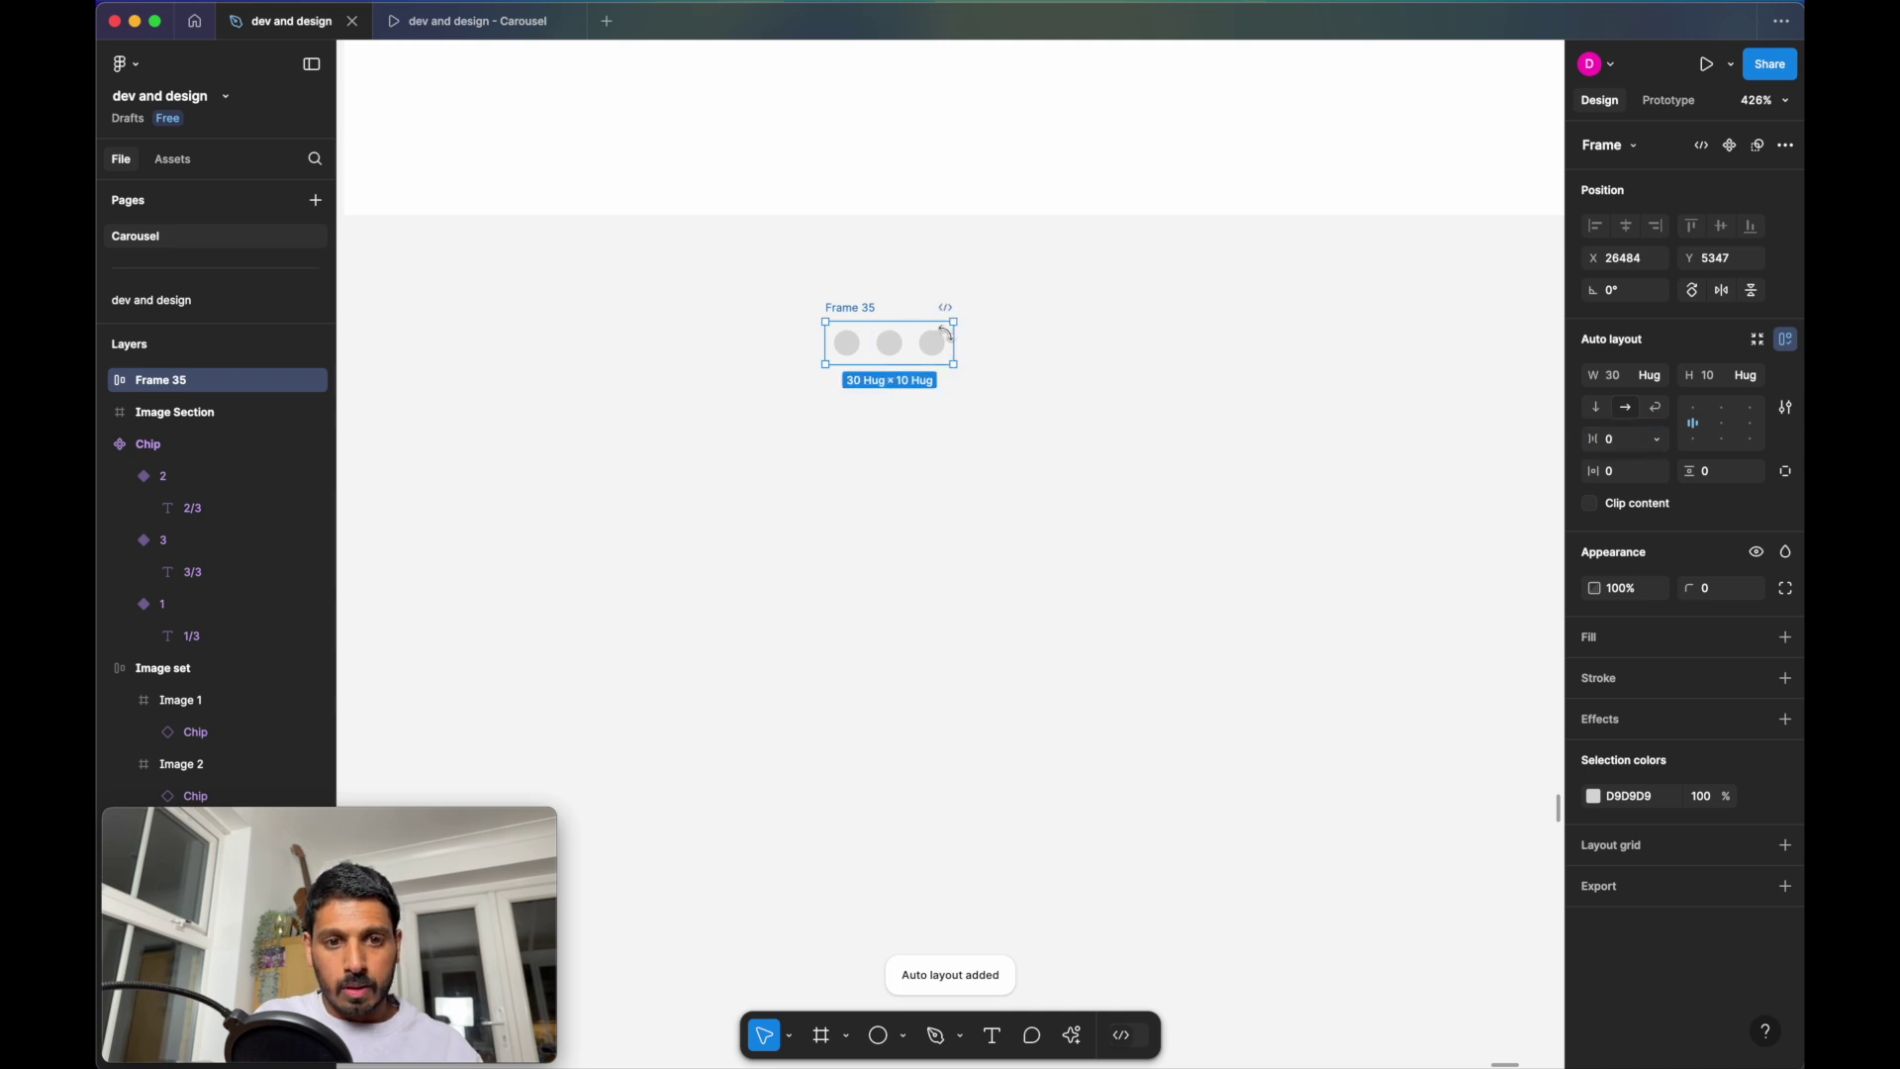
Recolour the first dot in the row to the page's blue, 019AFF
click(846, 344)
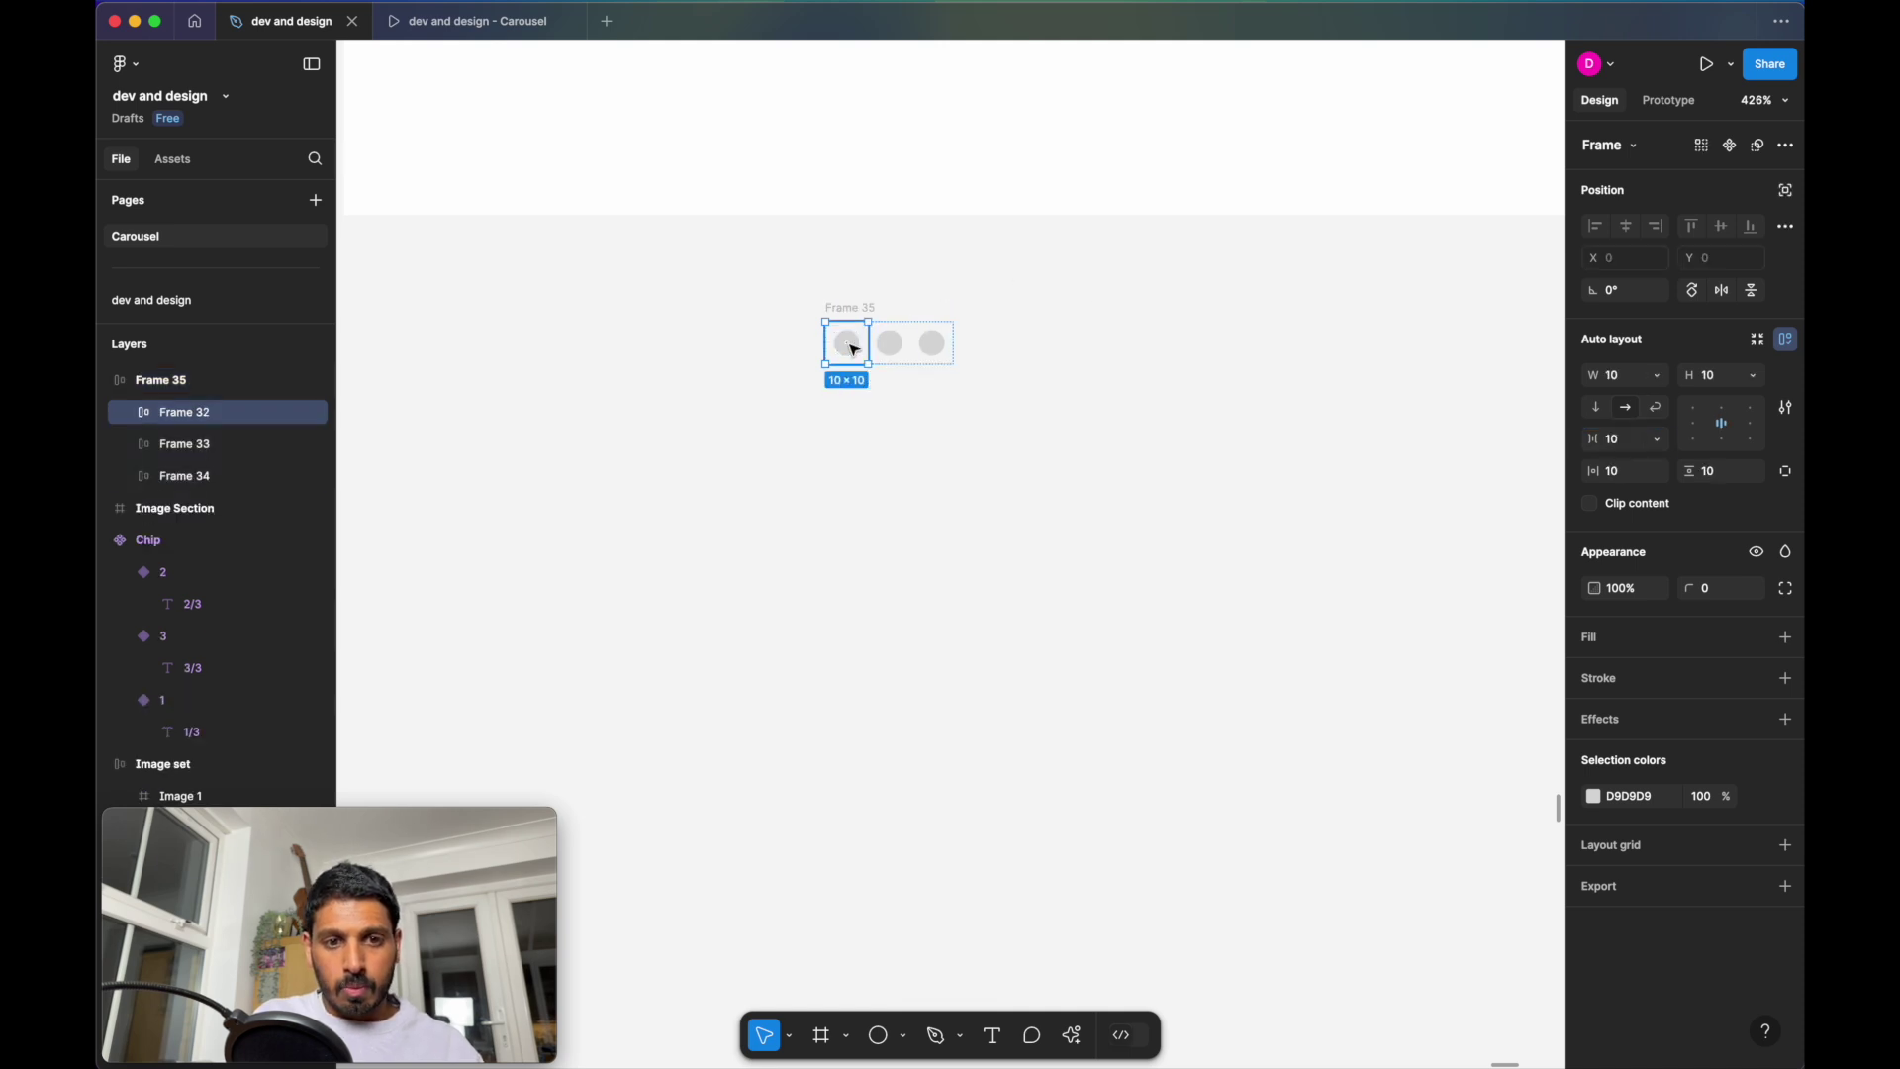
click(1593, 797)
click(1422, 971)
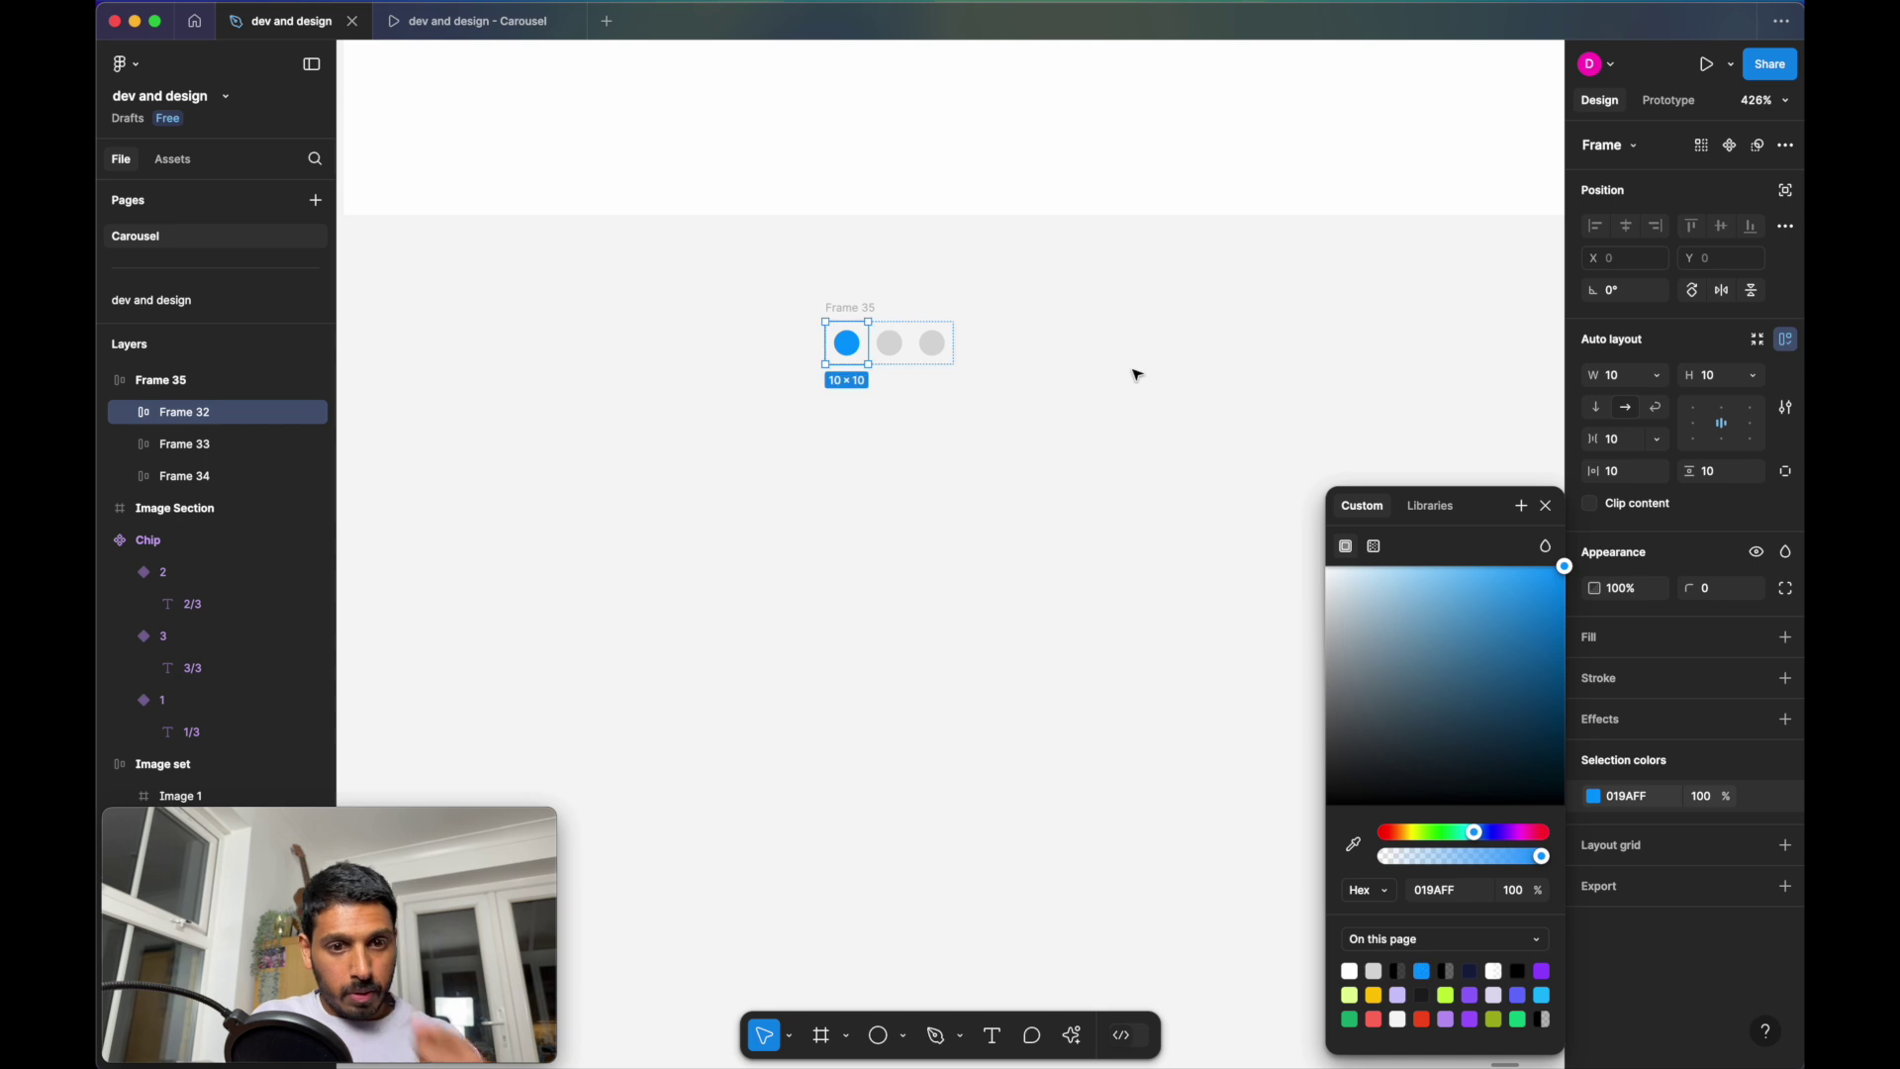
key(Escape)
scroll(836, 288, down, 2)
click(842, 286)
Wrap the row of dots in another auto layout frame and name it Indicator section
scroll(839, 293, up, 2)
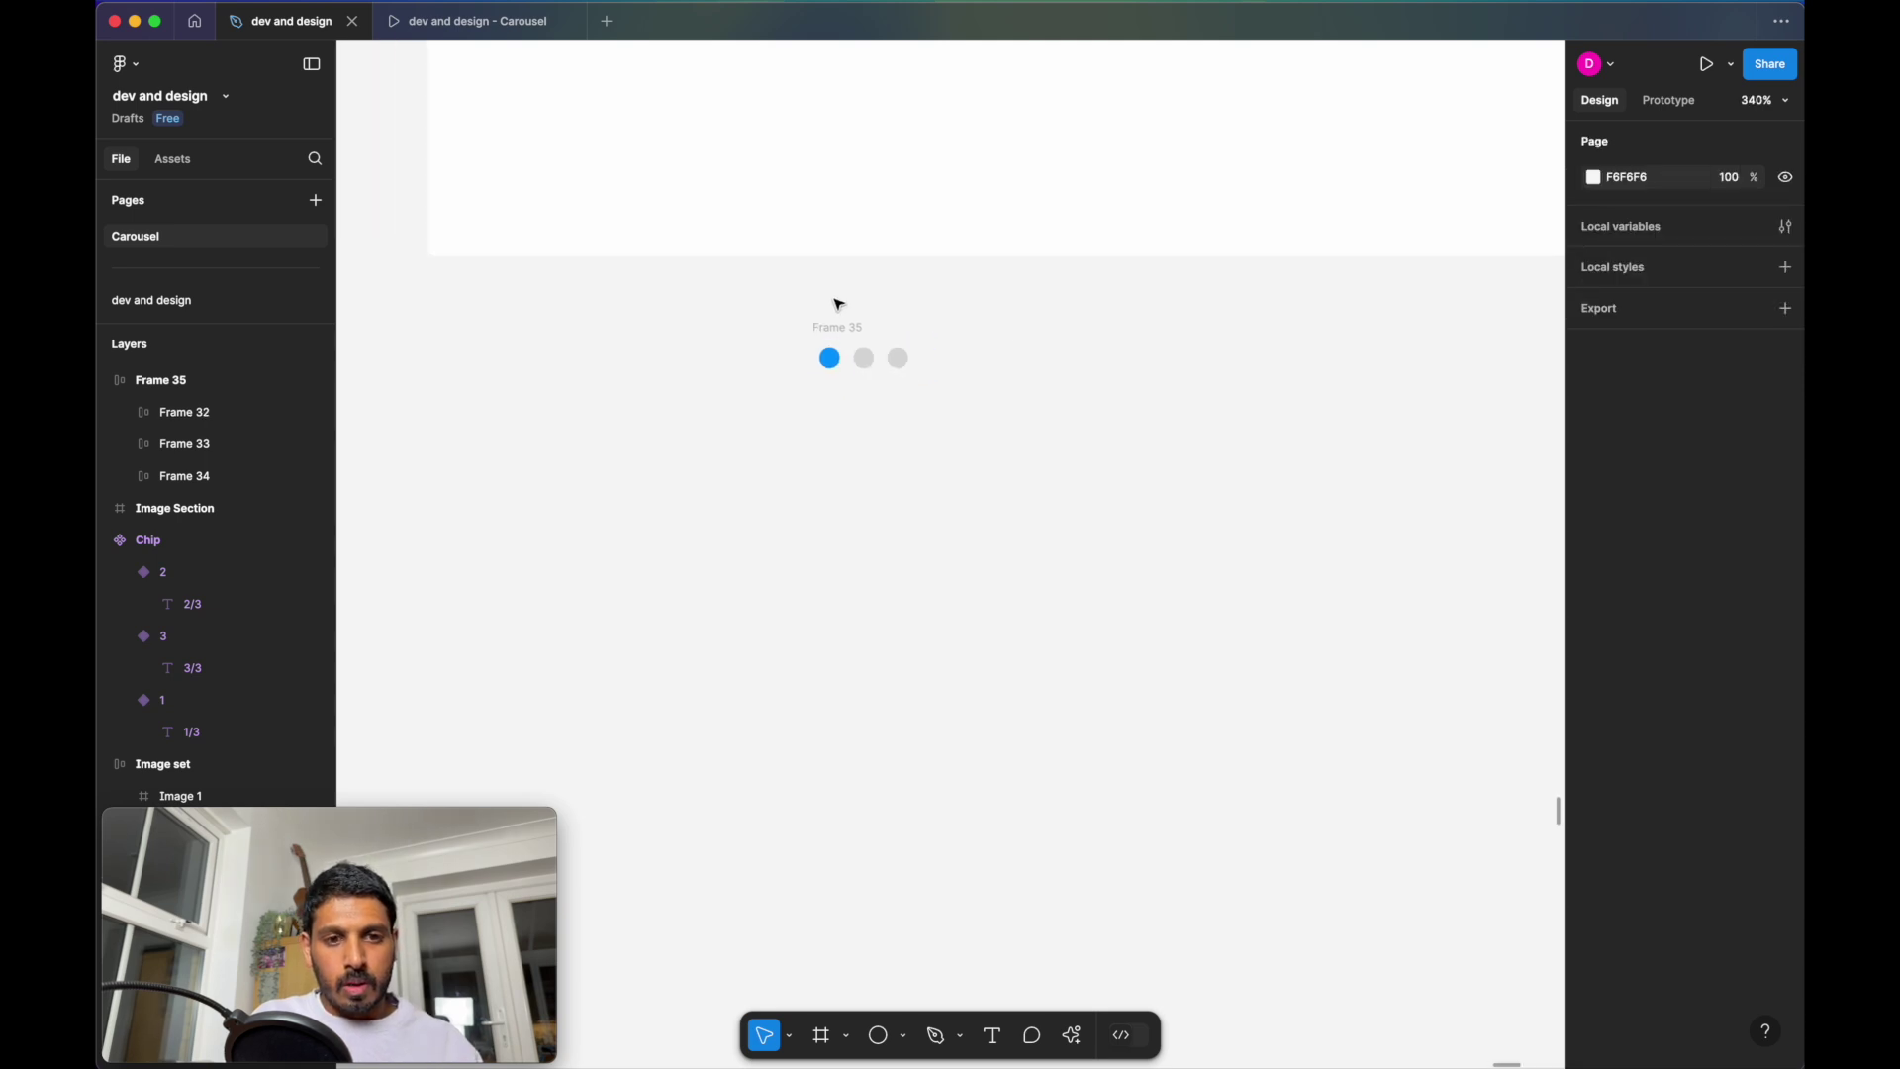
click(833, 329)
key(shift+a)
scroll(986, 334, down, 5)
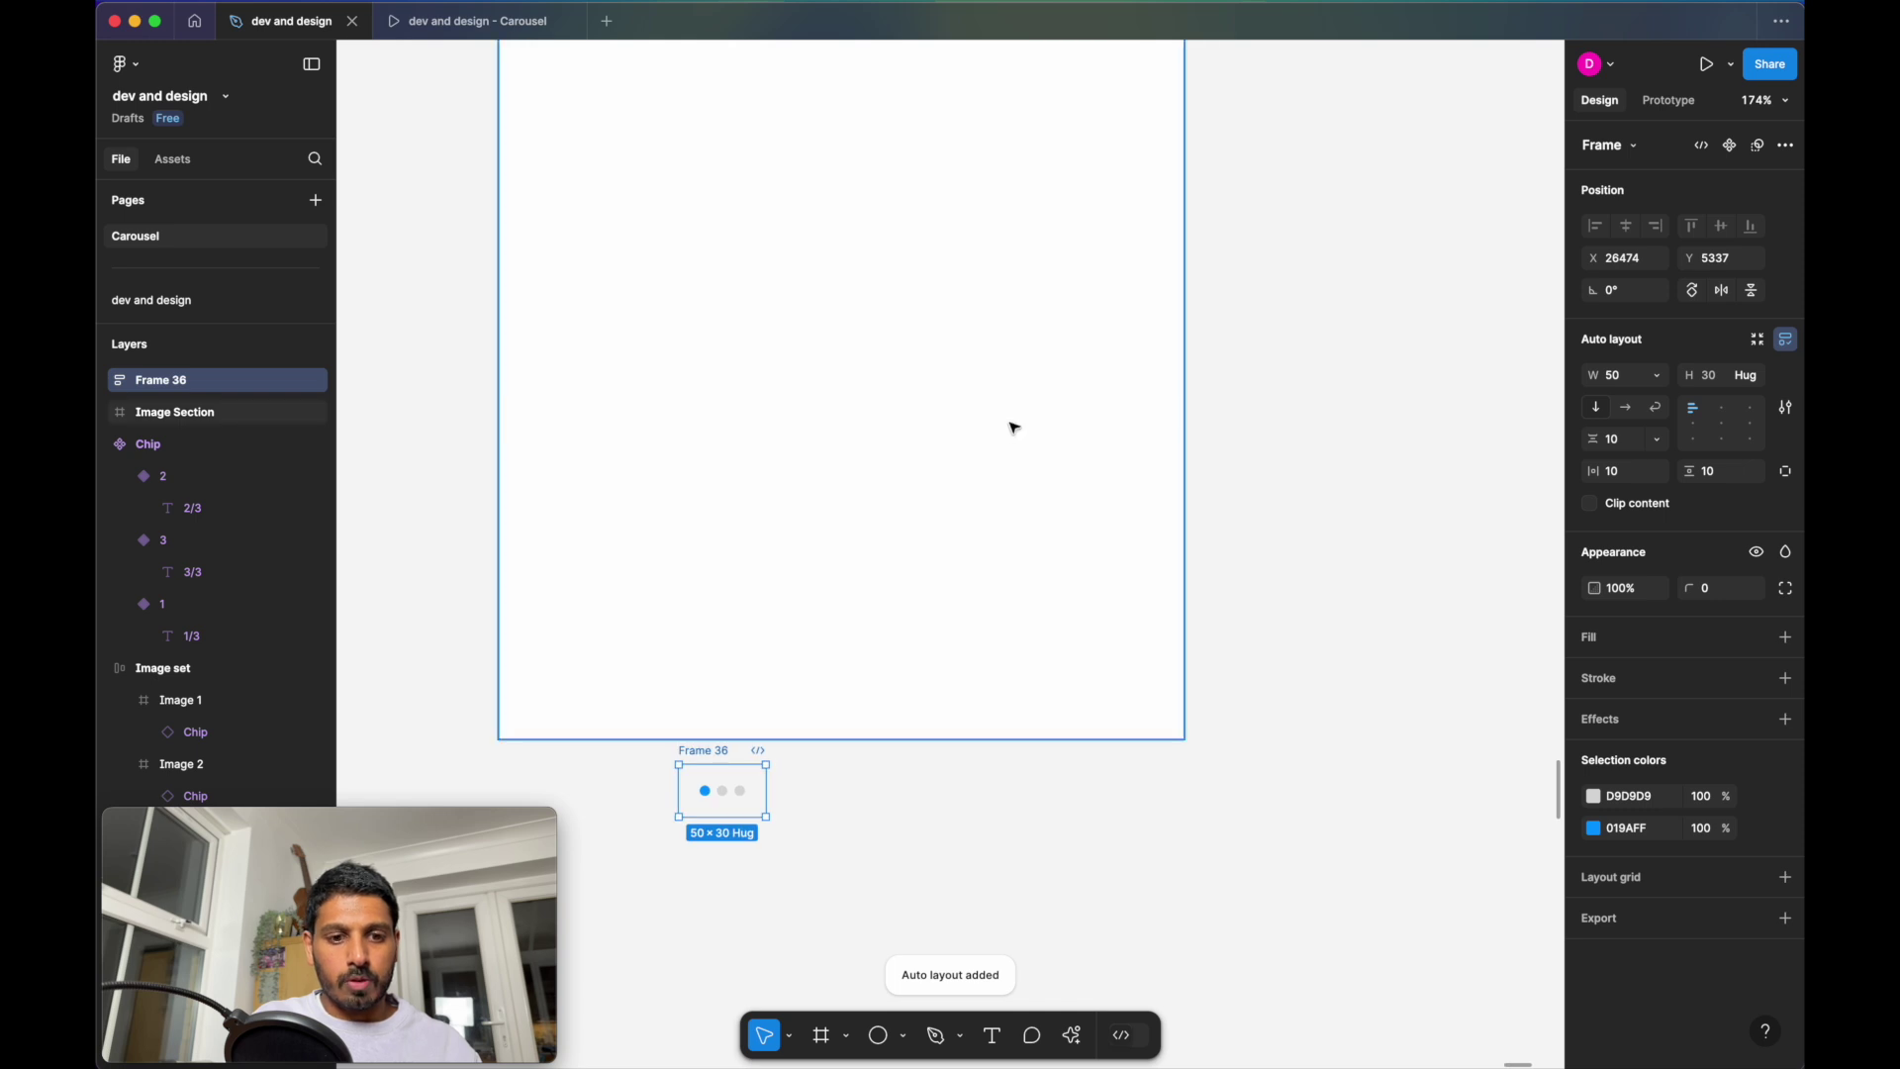
scroll(1014, 427, down, 1)
double_click(711, 731)
text(Indicator section)
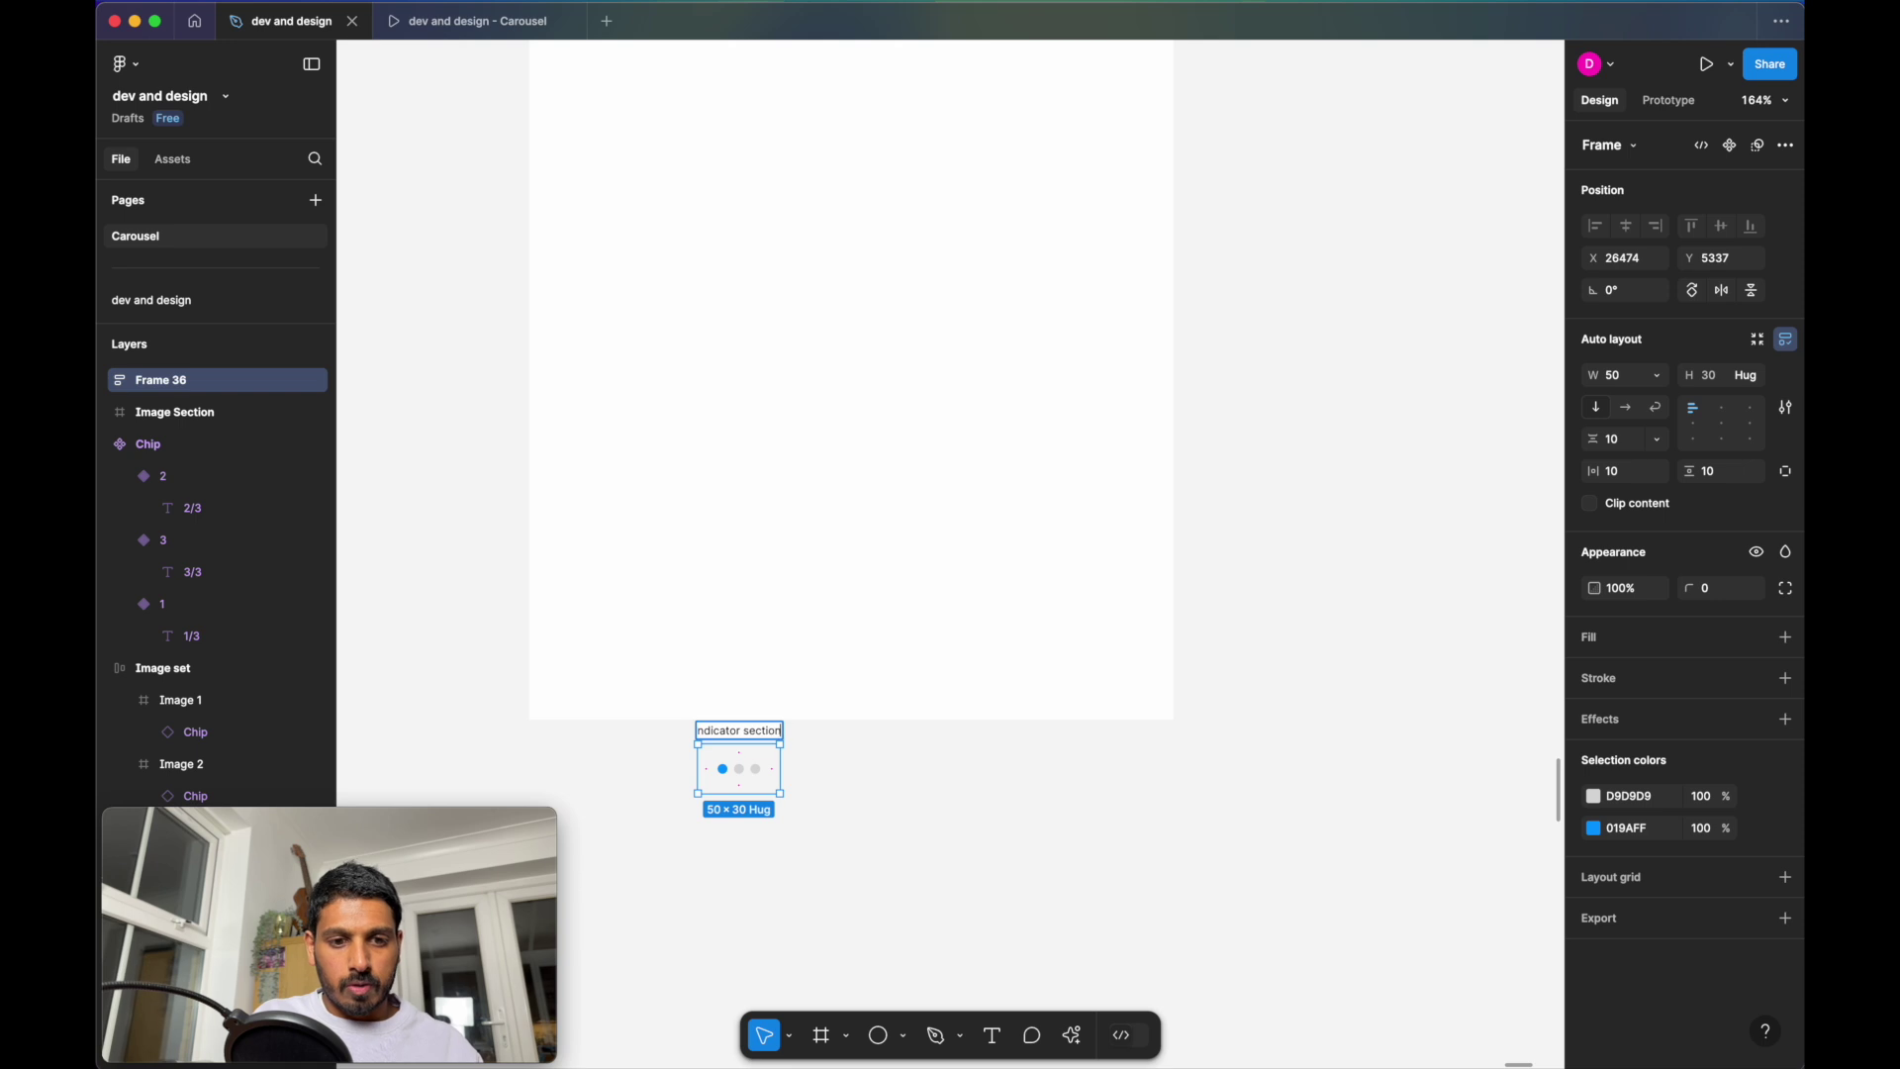
key(Return)
Wrap the Image Section and Indicator section together in one vertical auto layout frame
scroll(708, 734, down, 4)
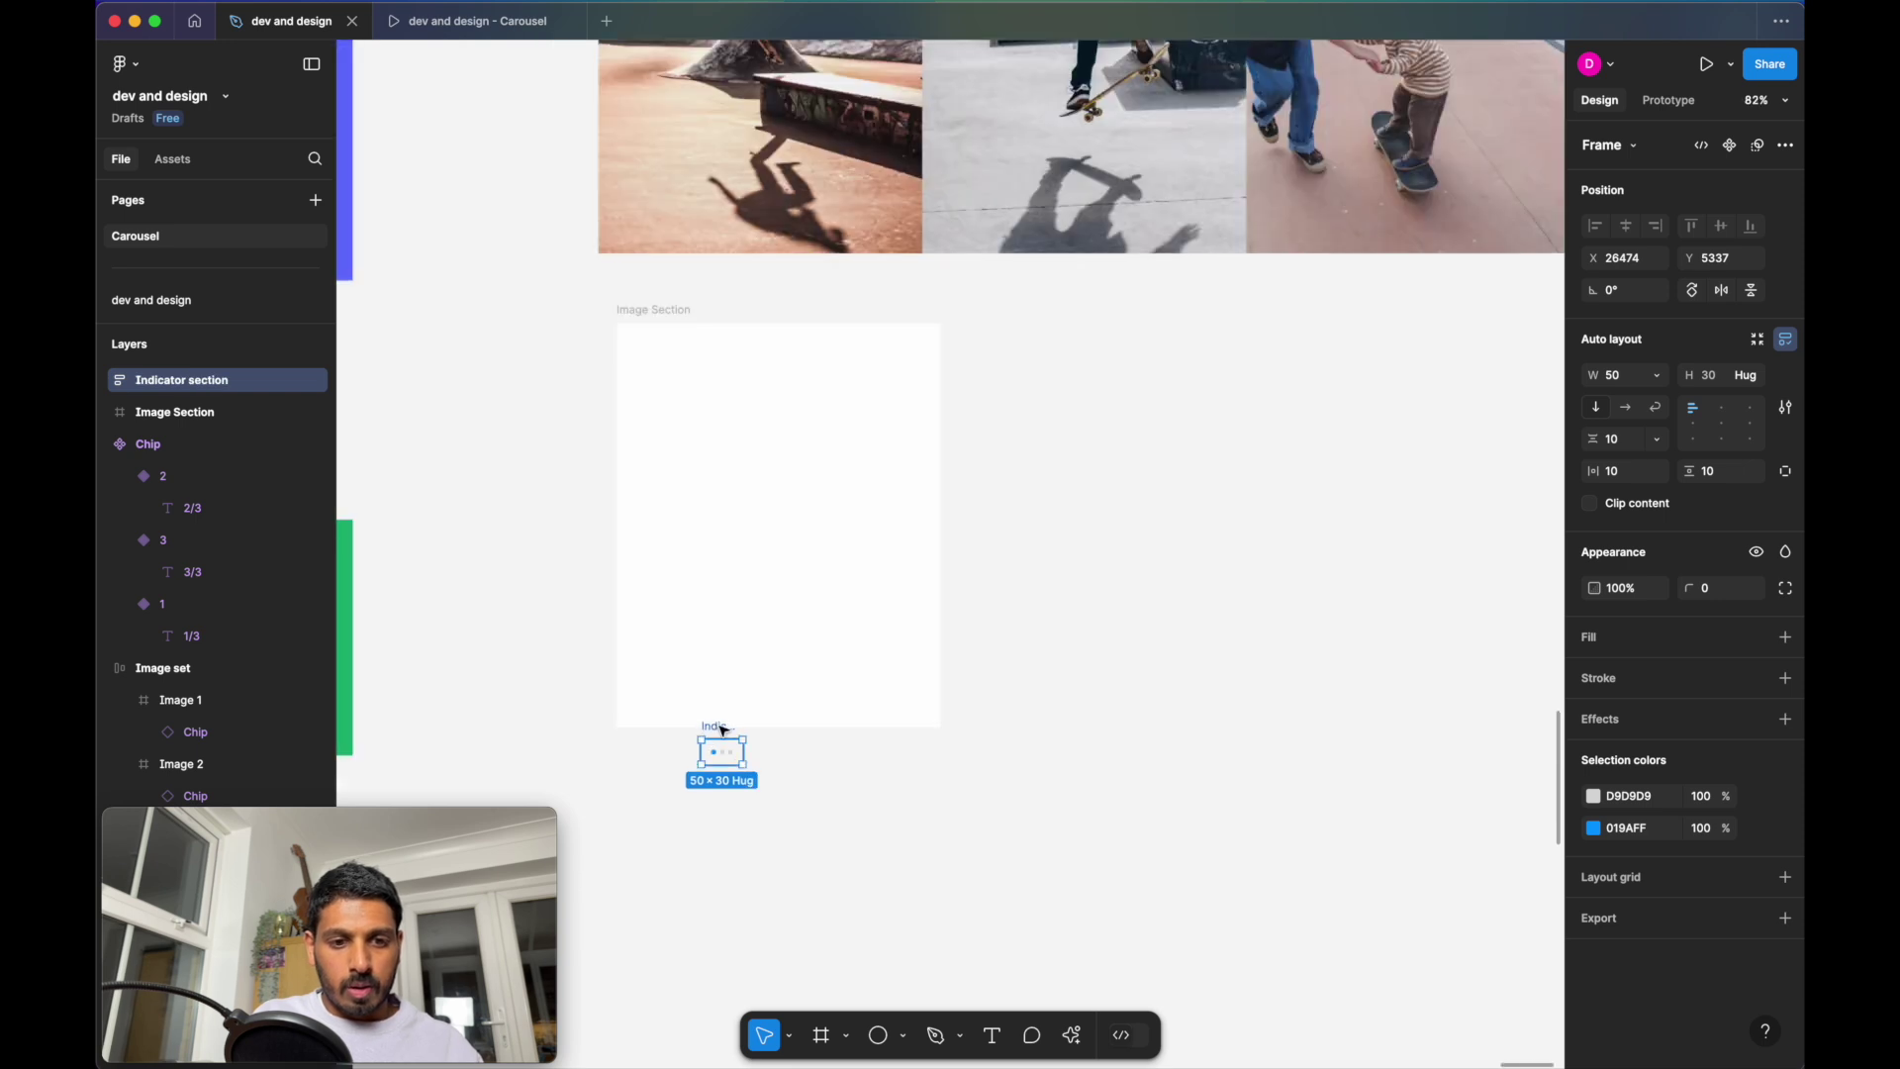
drag(579, 286, 993, 806)
key(shift+a)
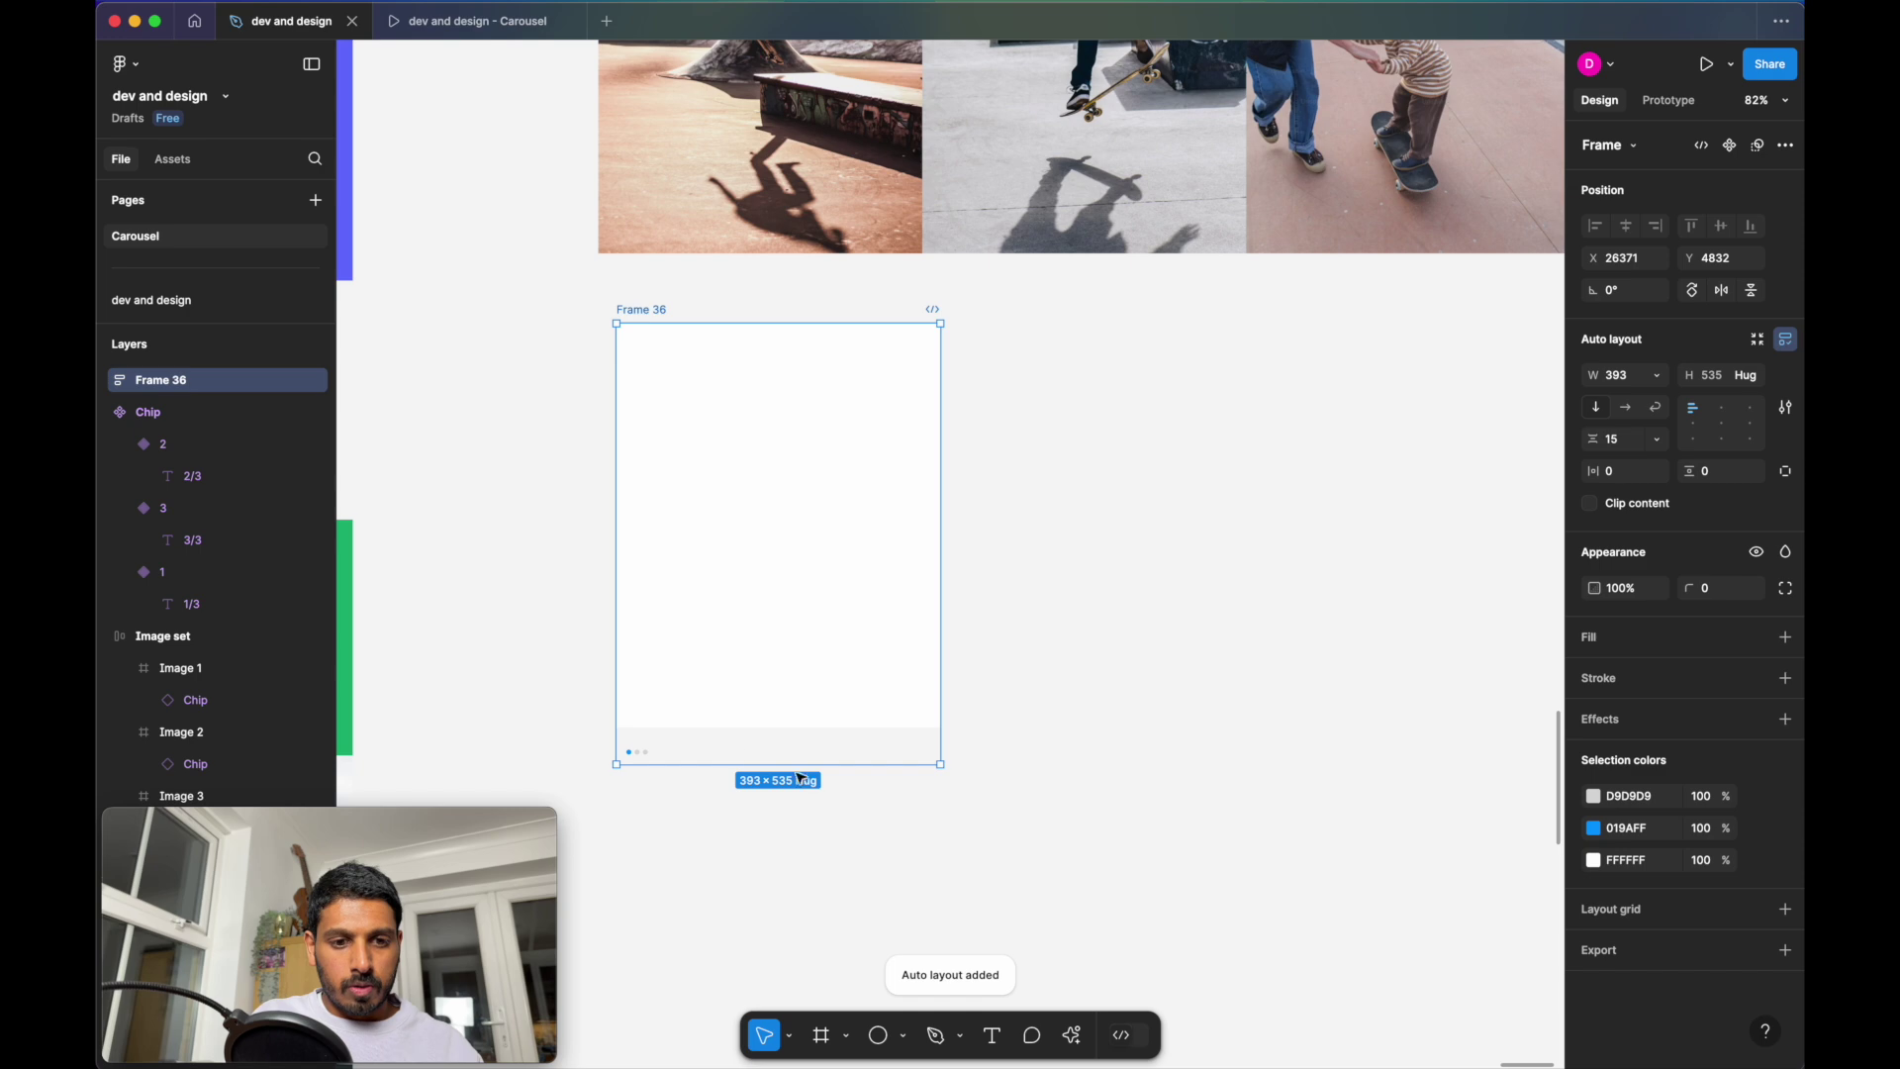
Set the Indicator section to fill the container width with centred alignment, and its inner row of dots to hug contents
click(651, 752)
click(1656, 375)
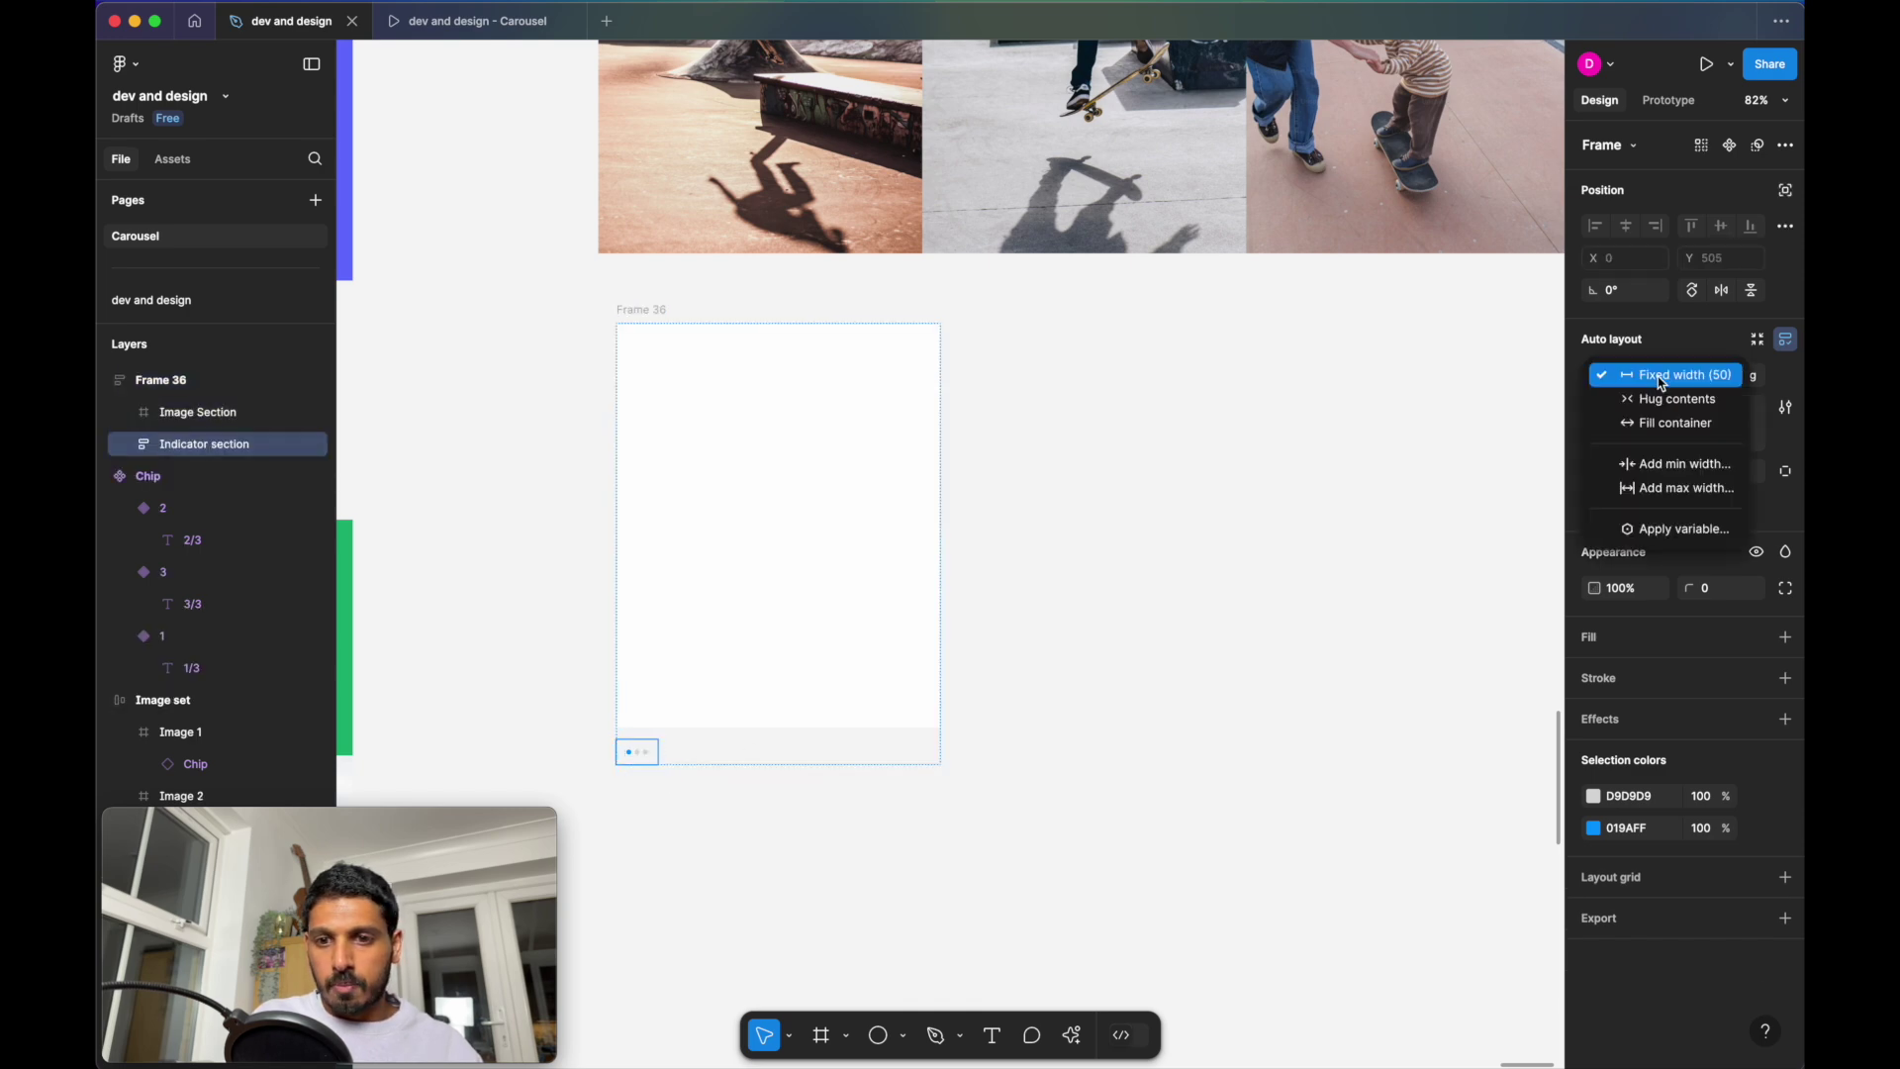
click(1672, 419)
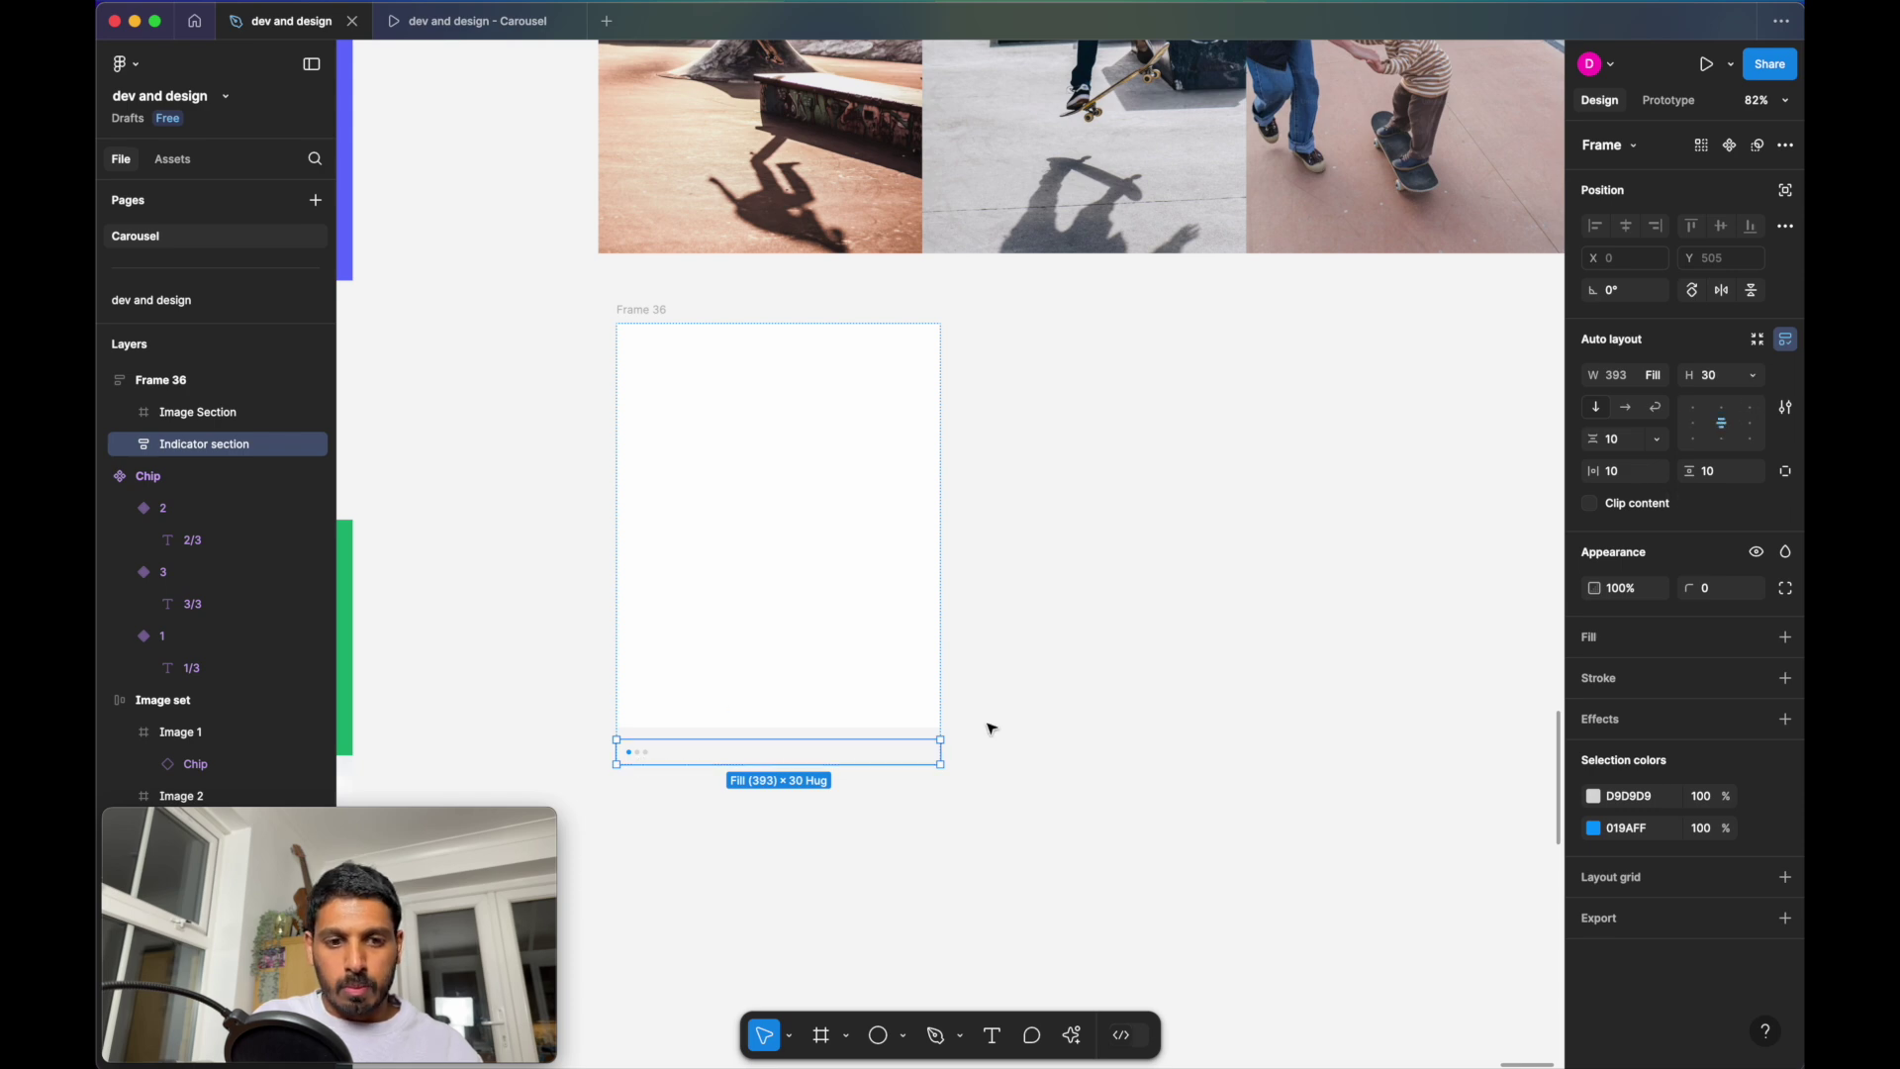
click(649, 754)
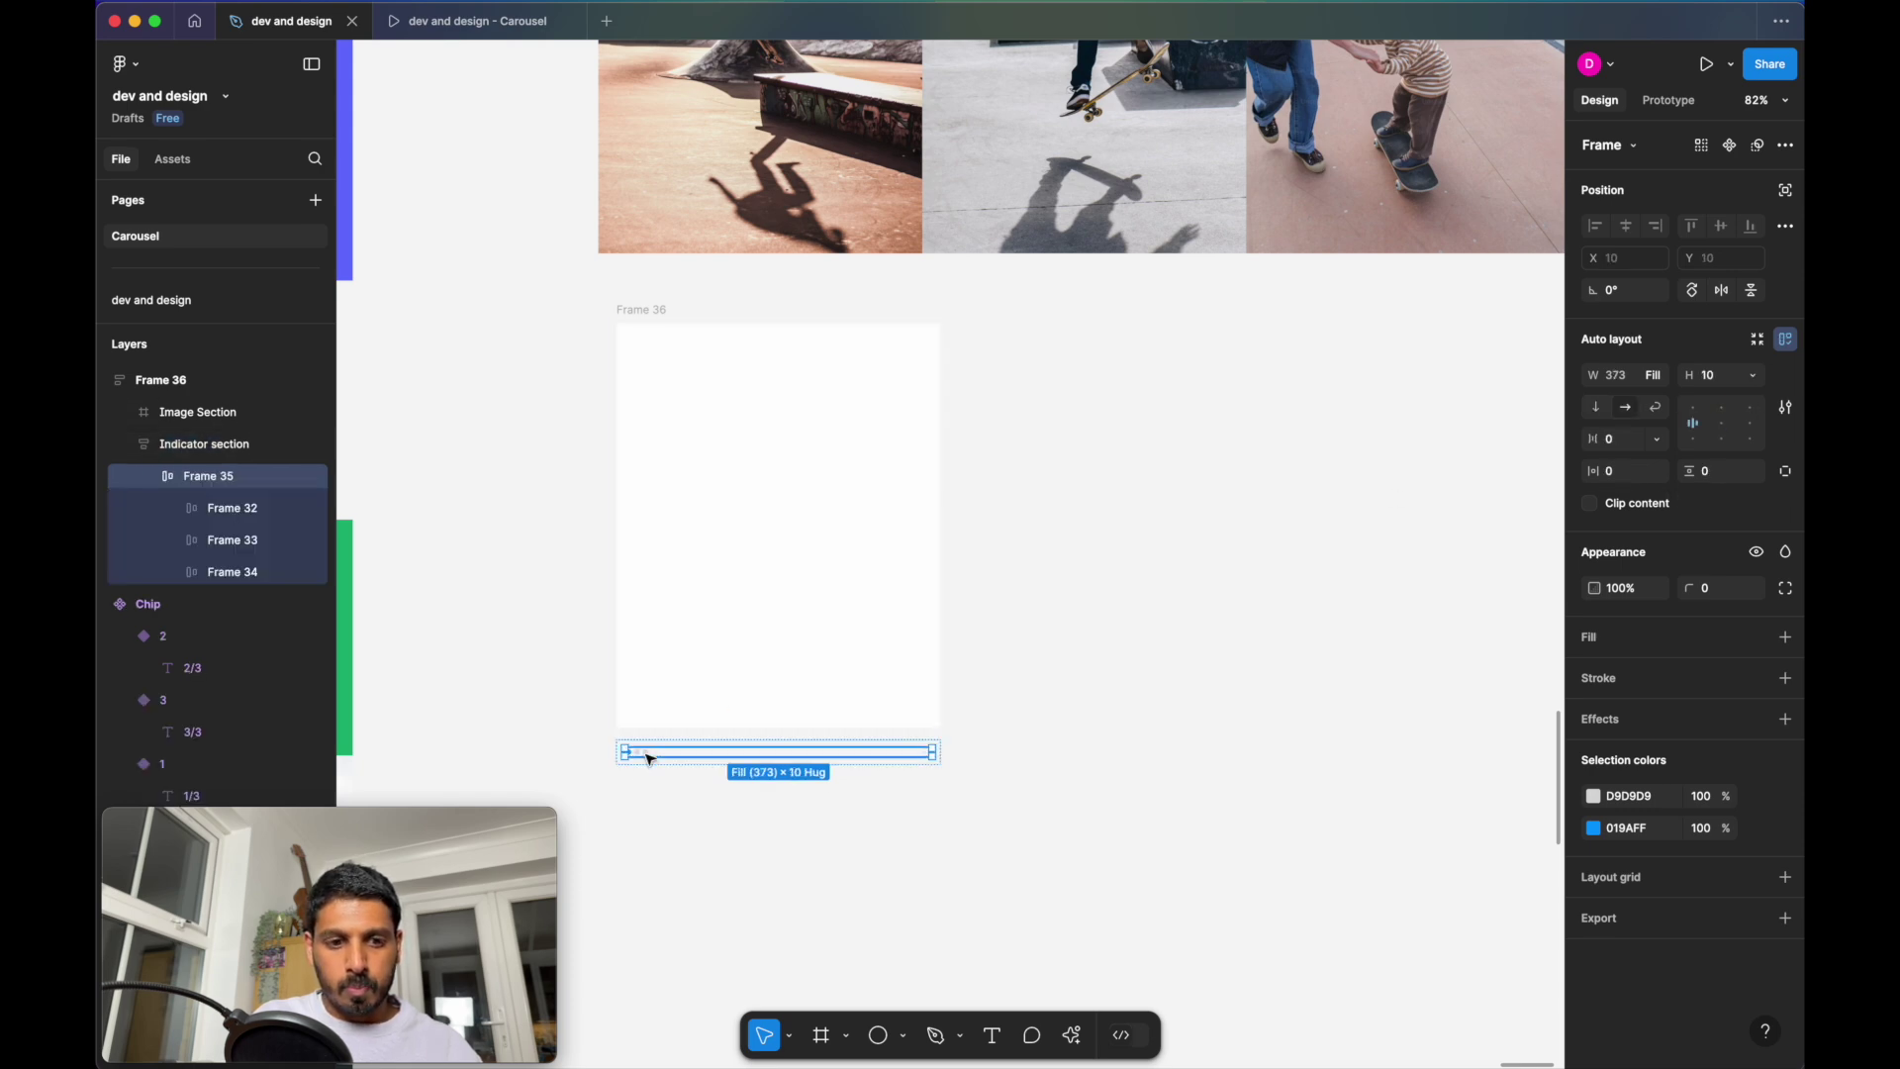
click(1655, 375)
click(1668, 348)
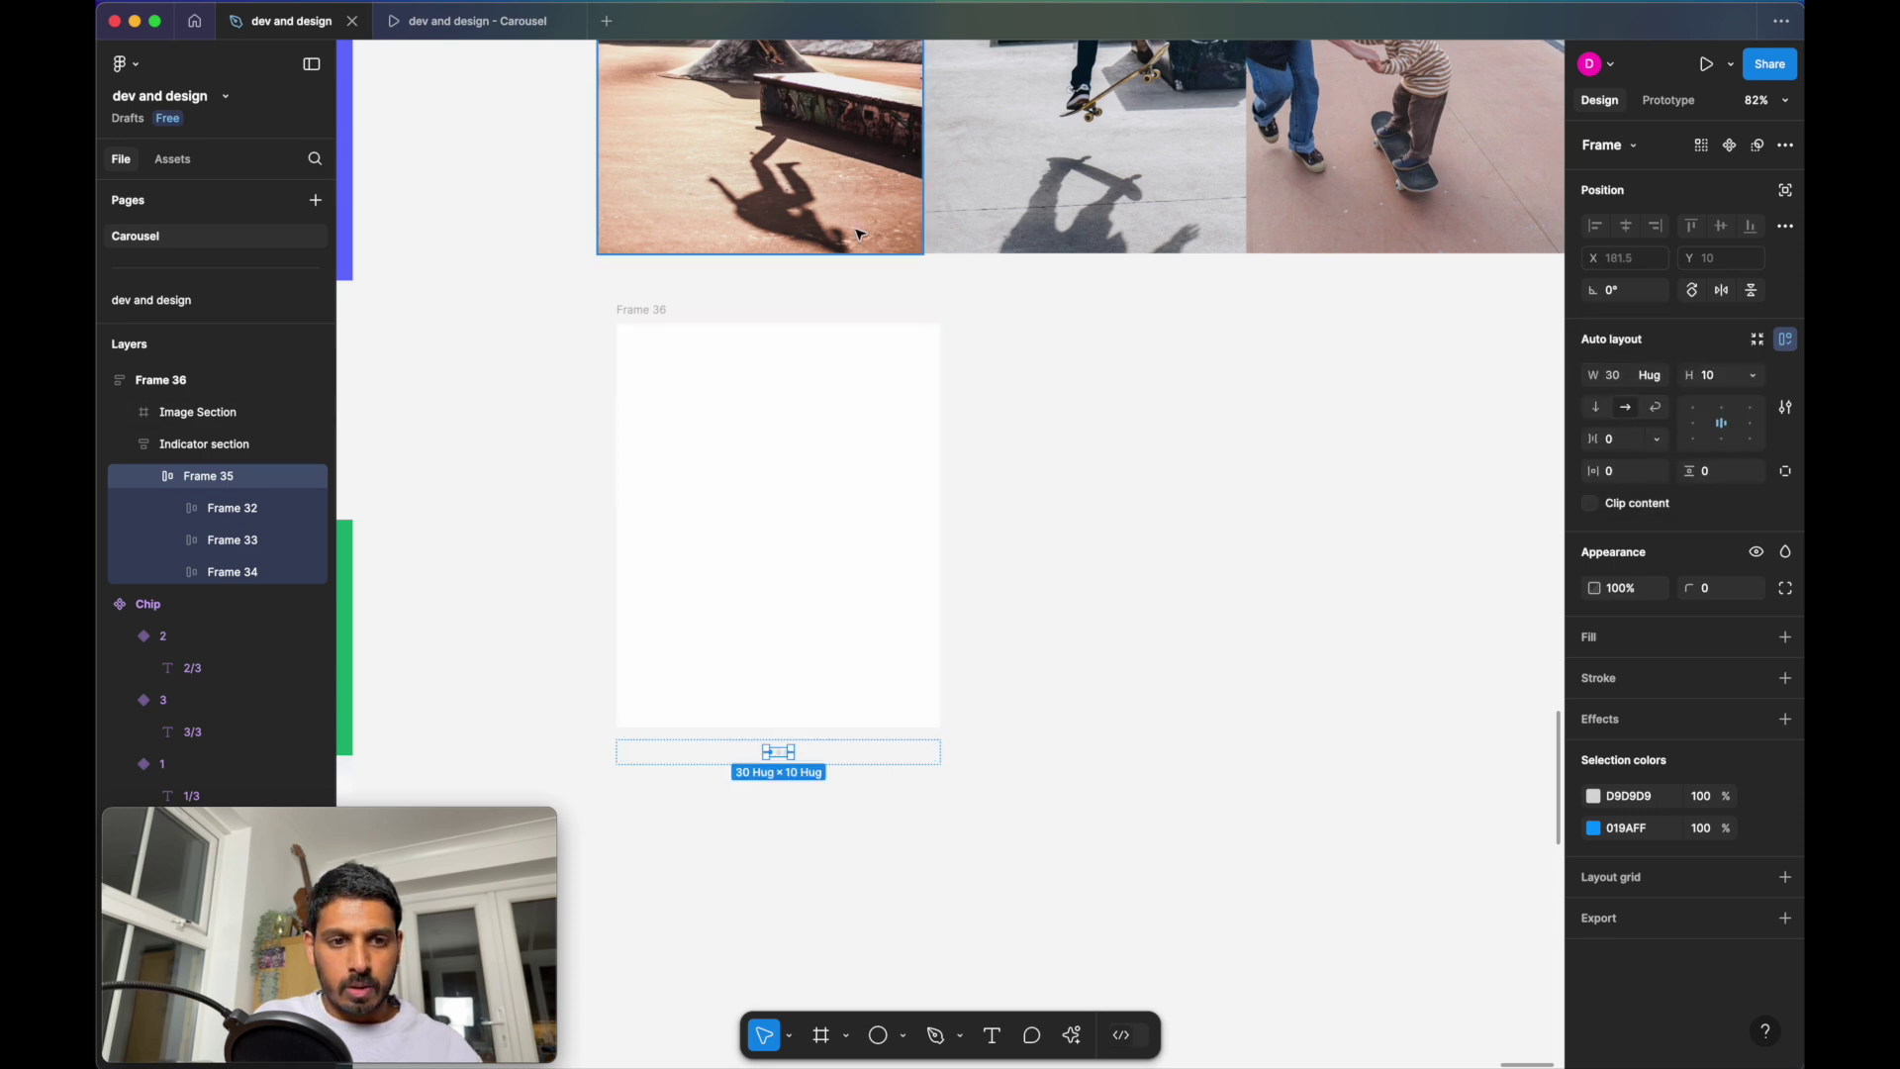
Set the gap between items in the outer frame to 0 and give the frame a white FFFFFF fill
click(651, 310)
click(1621, 448)
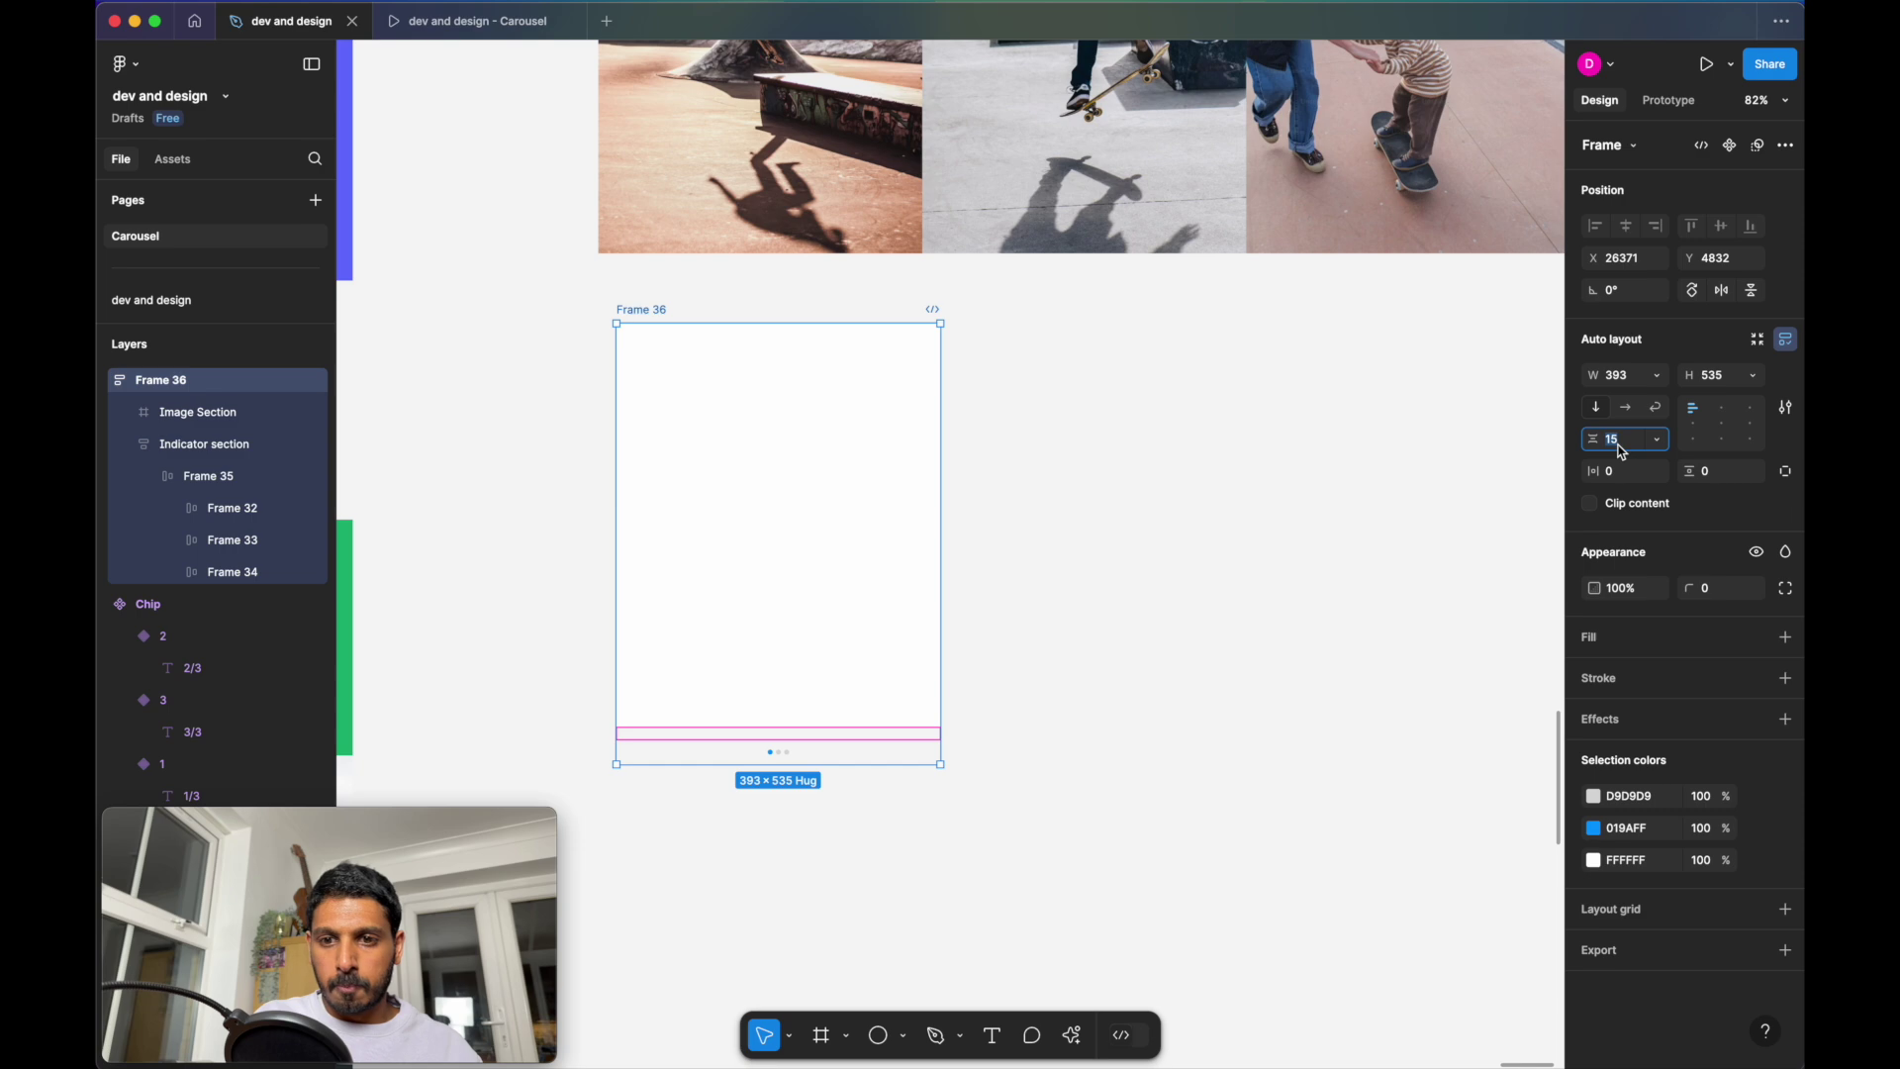
text(0)
key(Return)
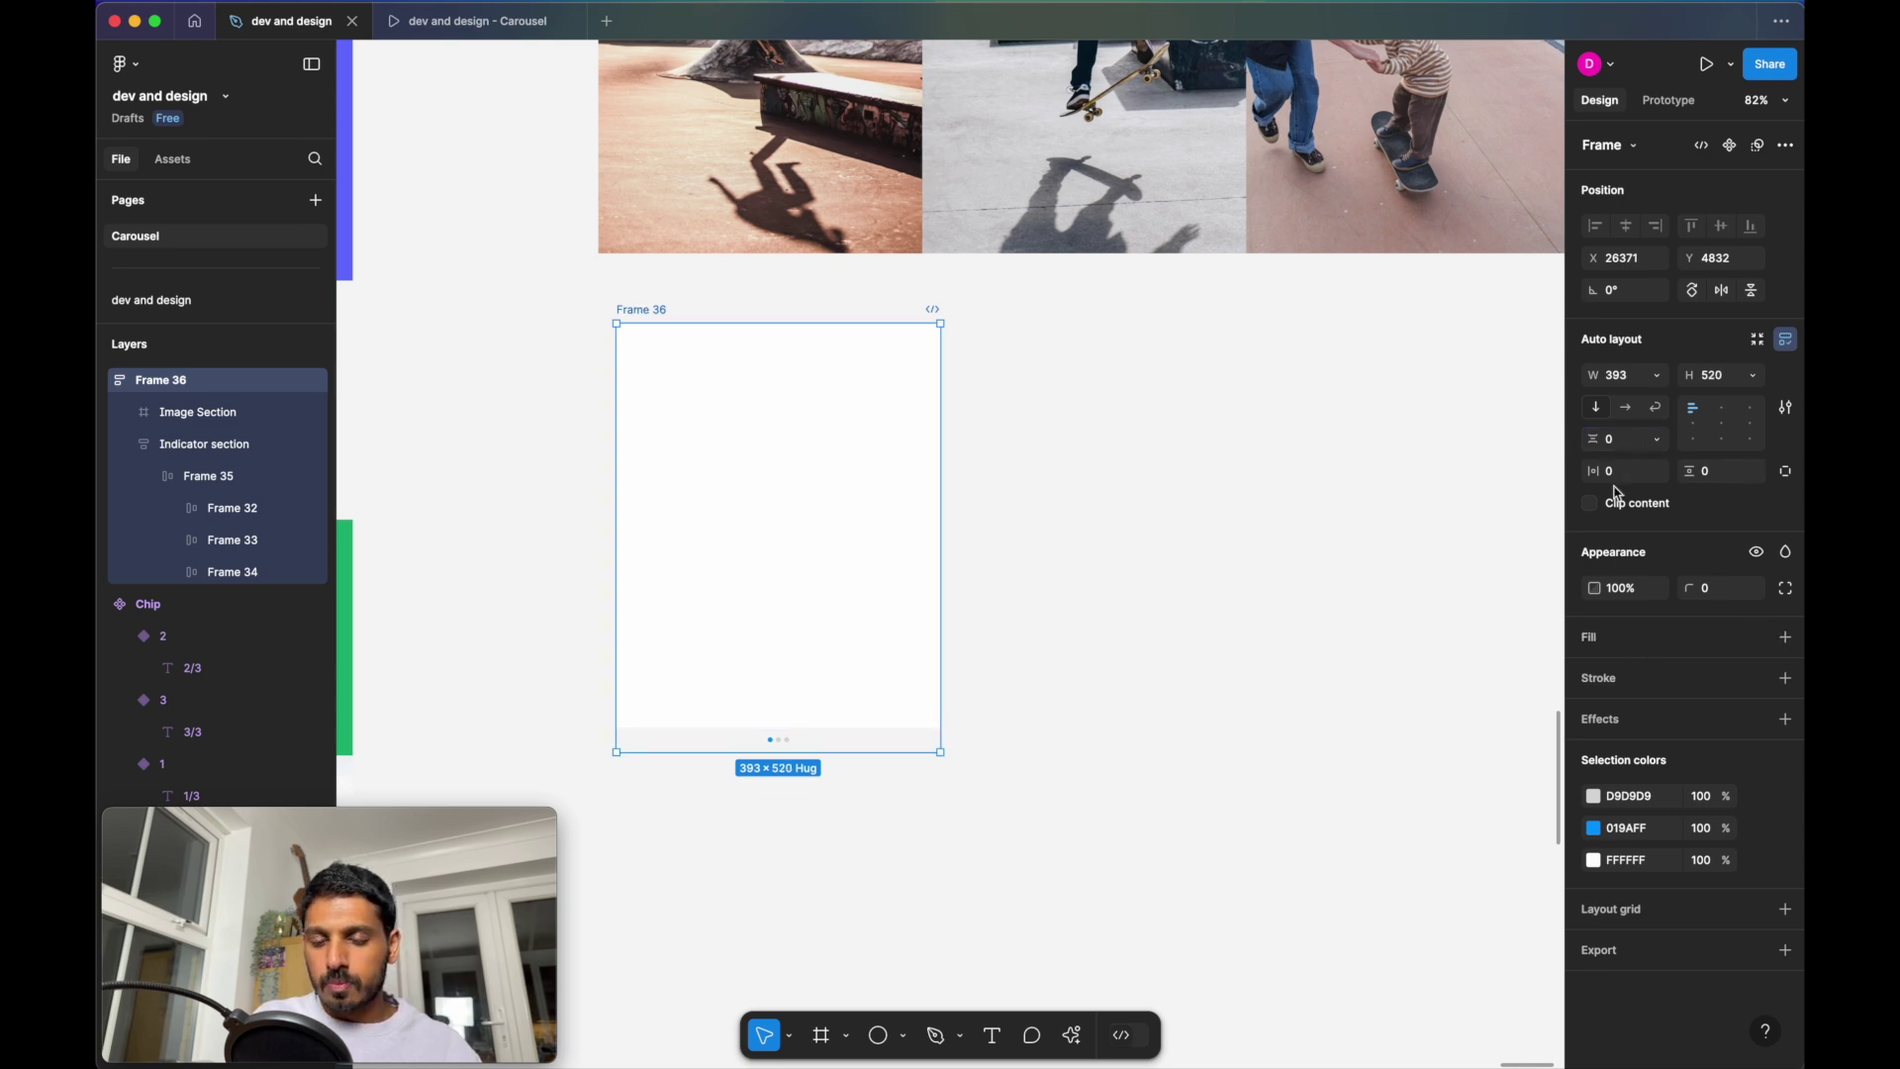
click(1786, 637)
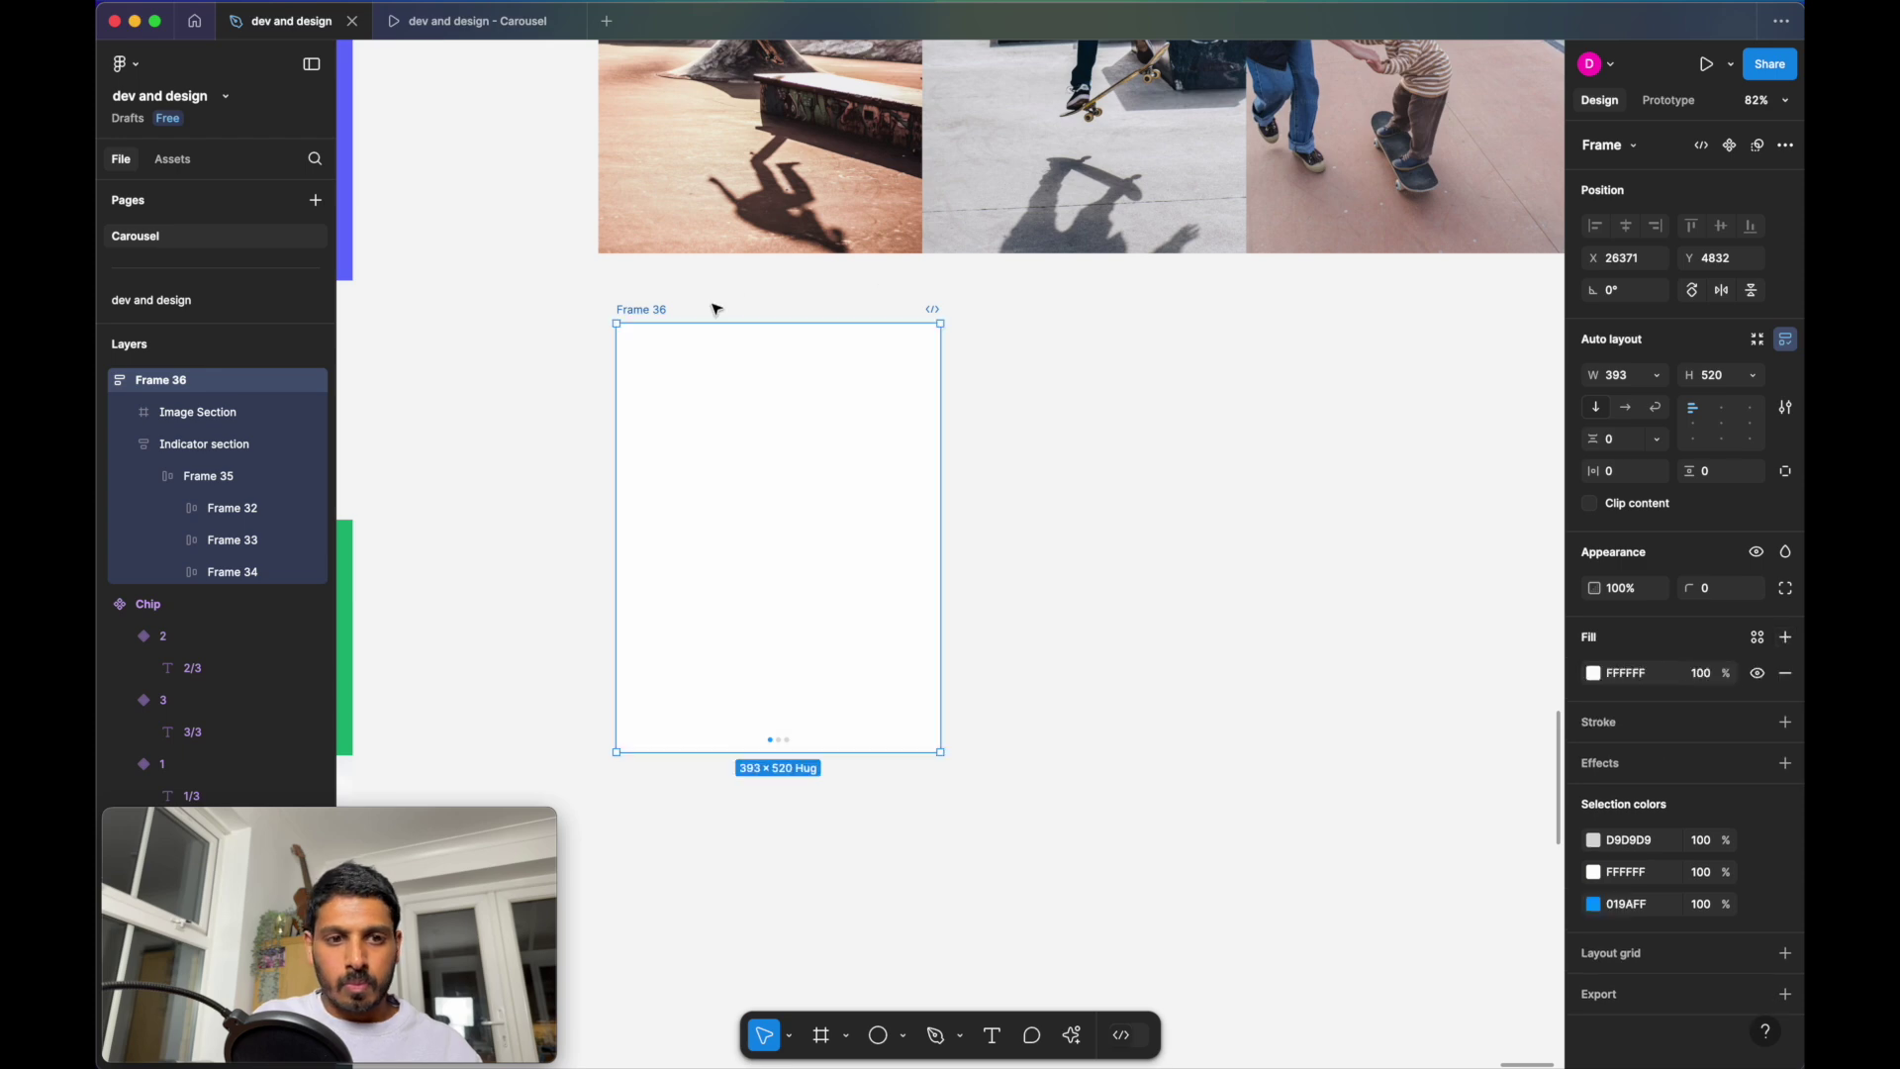
Rename the outer frame as Carousel section and move it slightly further down from the image set
double_click(653, 310)
text(Carousel)
key(BackSpace)
key(BackSpace)
text(el)
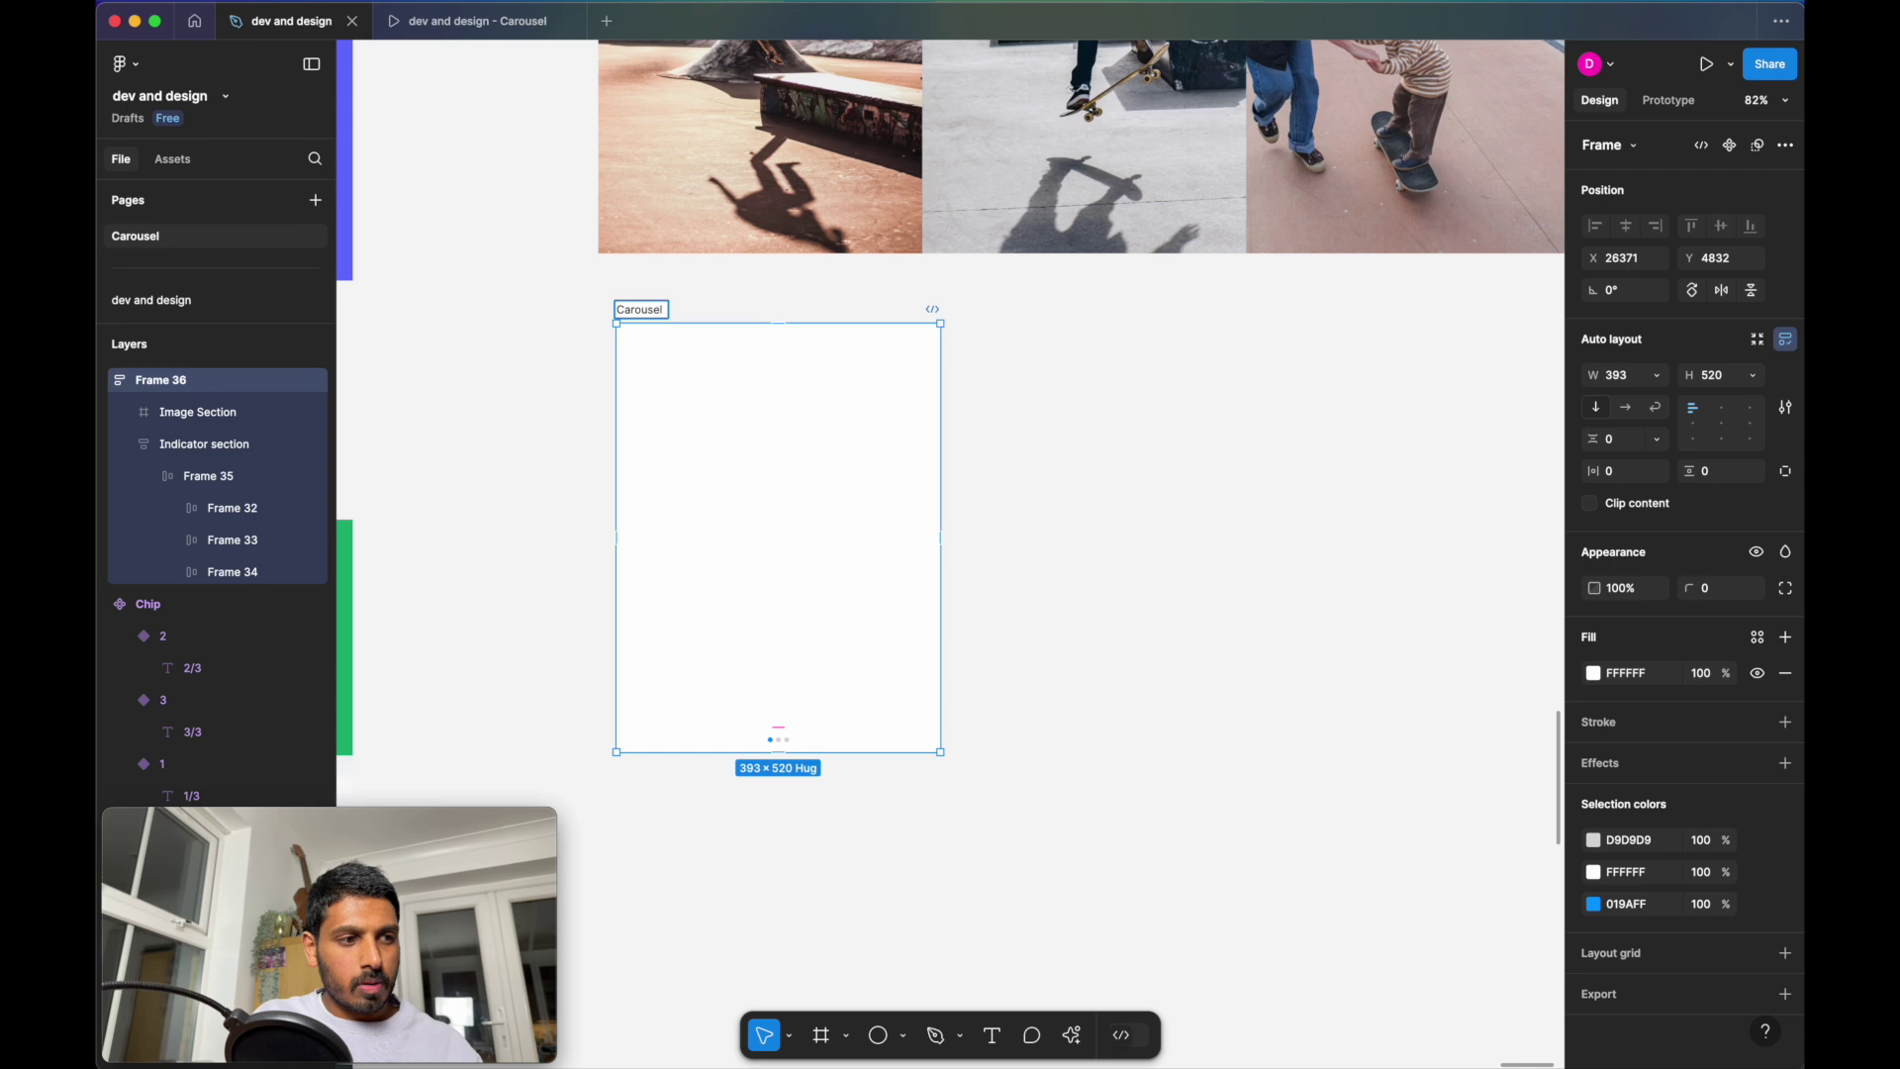
text( section)
key(Return)
scroll(1077, 450, down, 5)
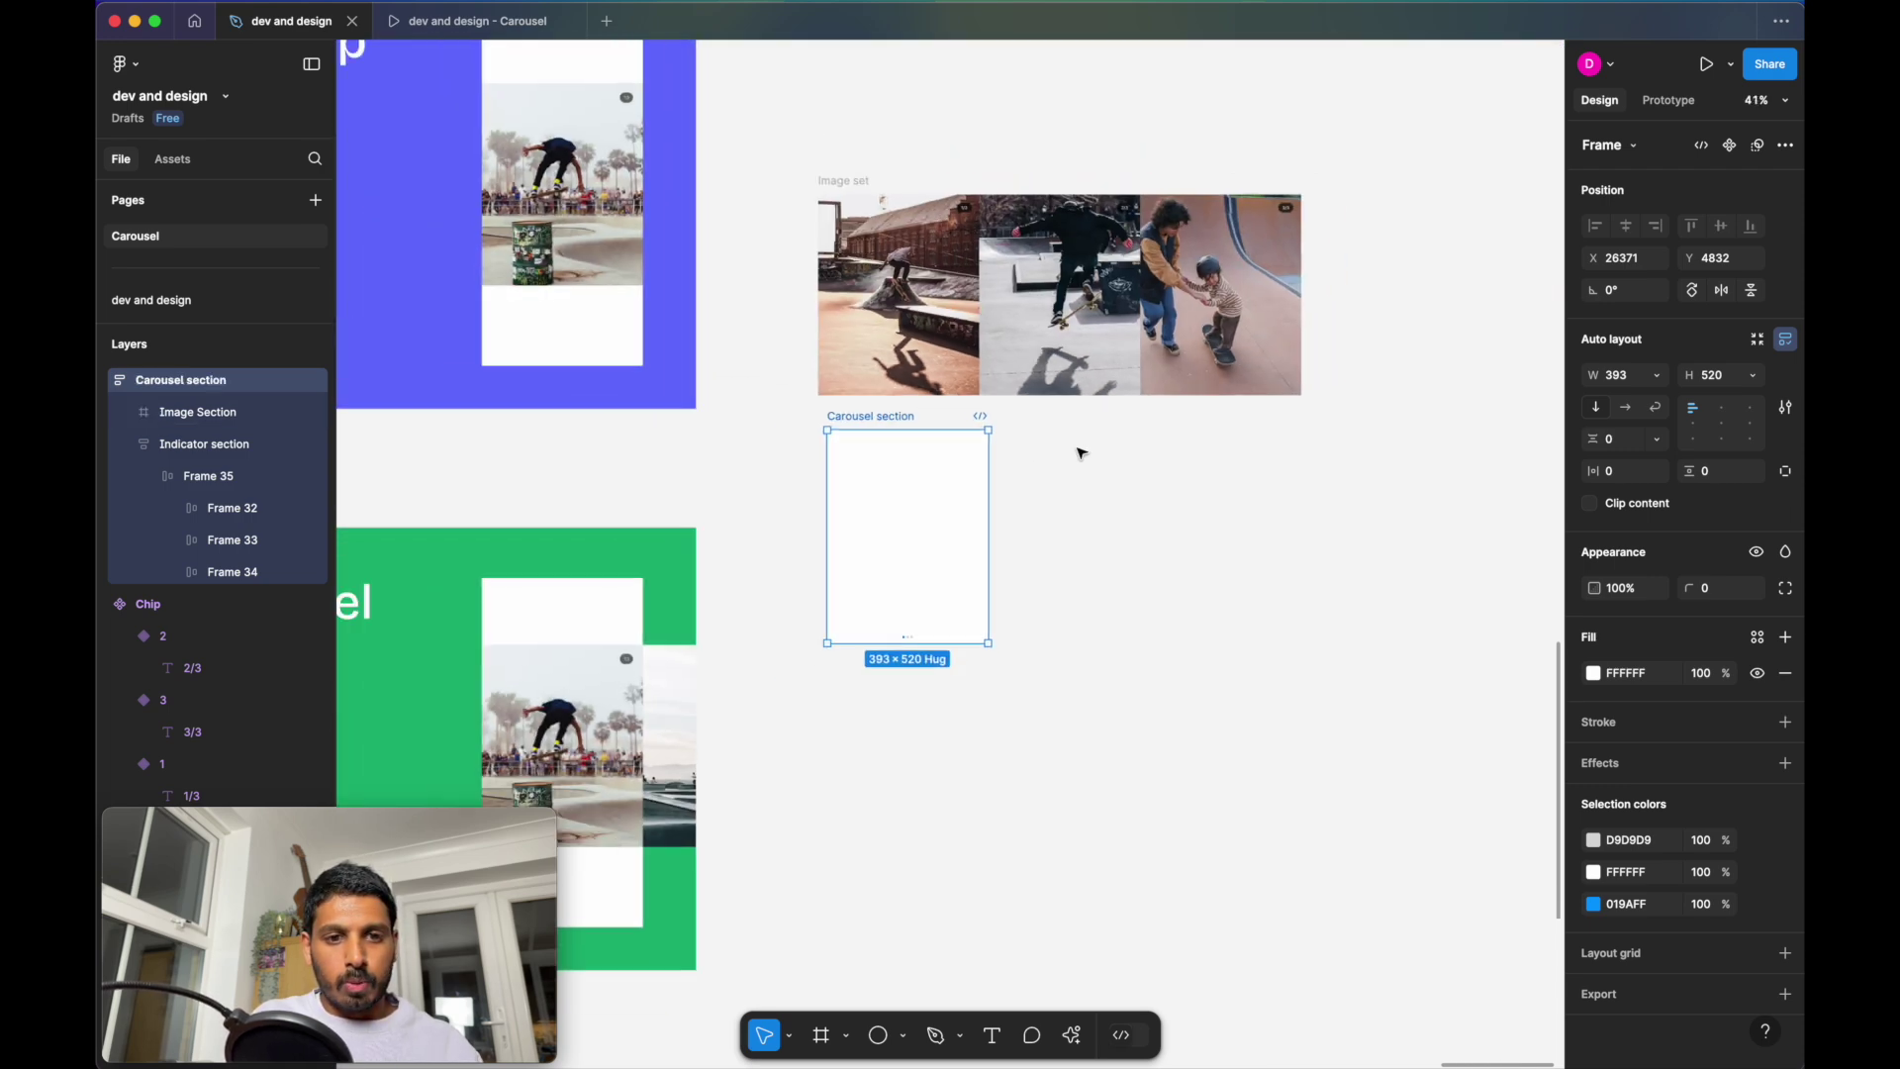
drag(916, 469, 892, 495)
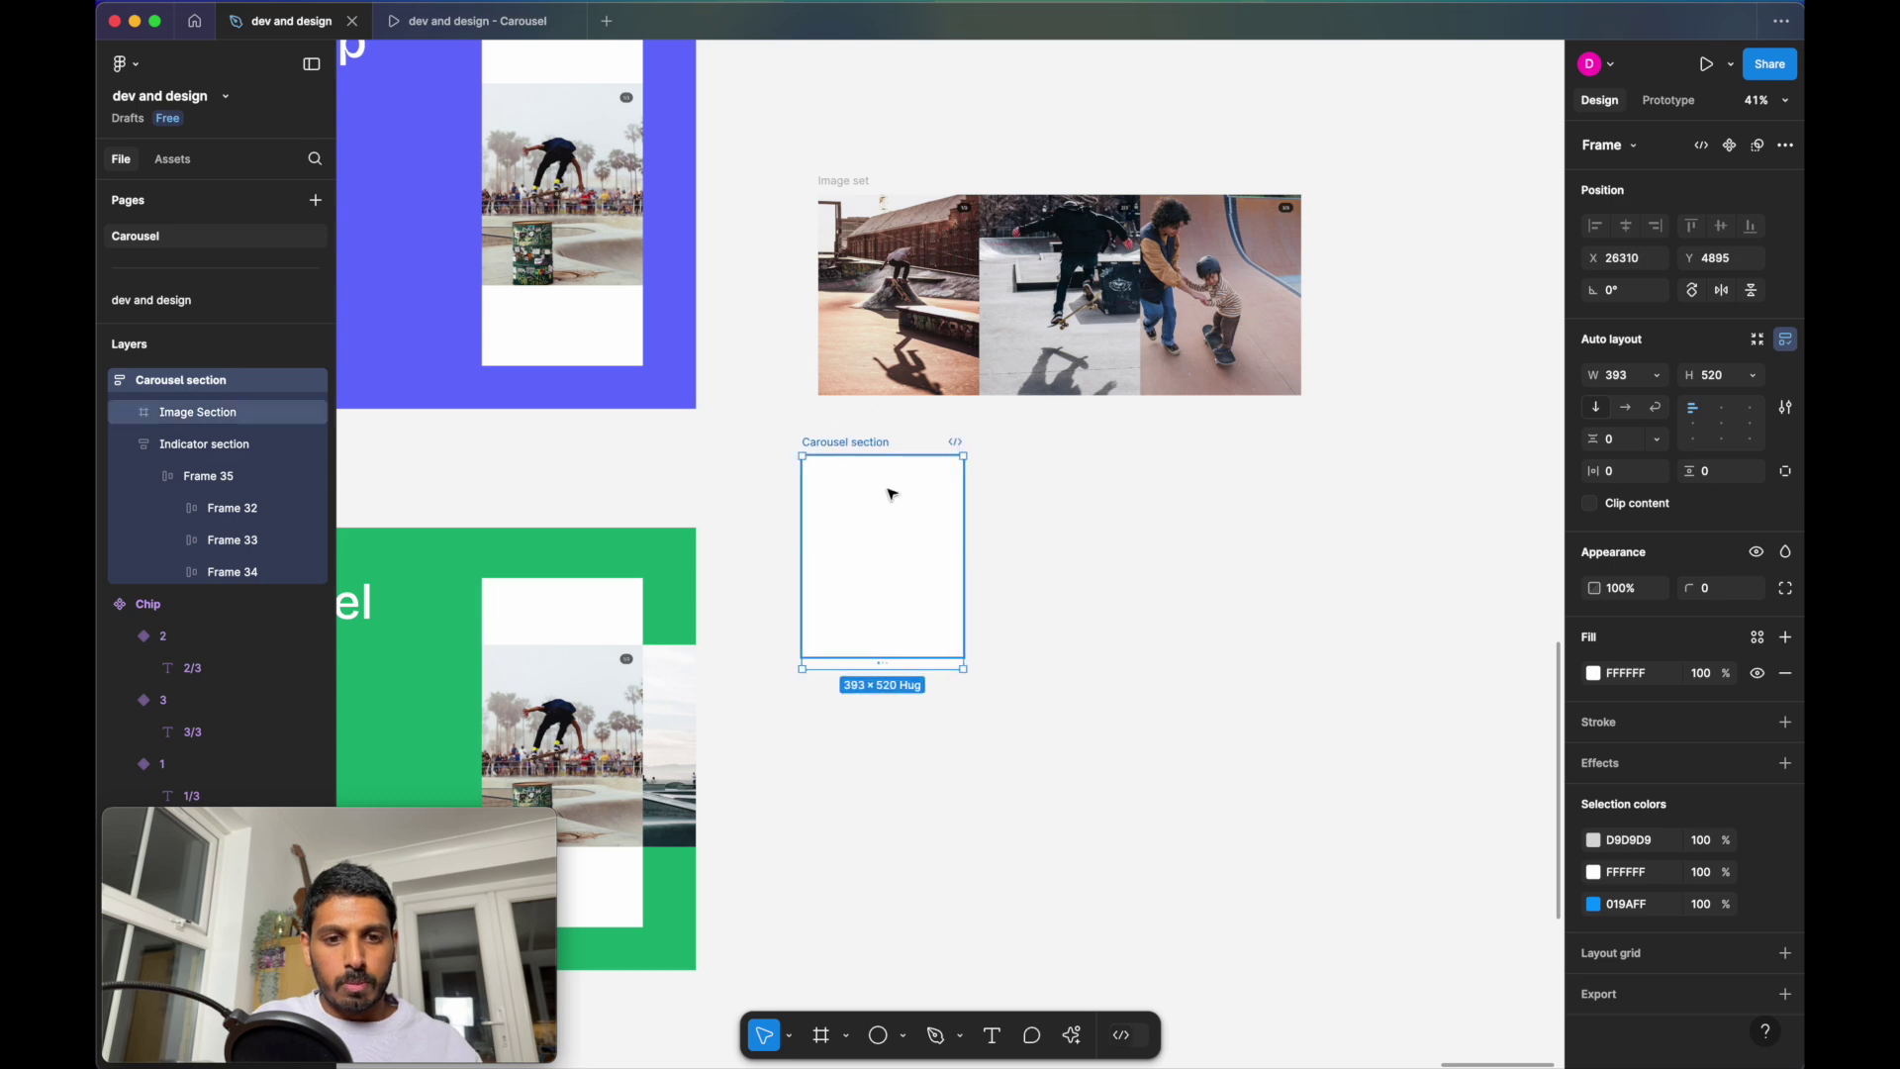
Paste a copy of the Image set into the Image Section and set its X position to 0
click(843, 181)
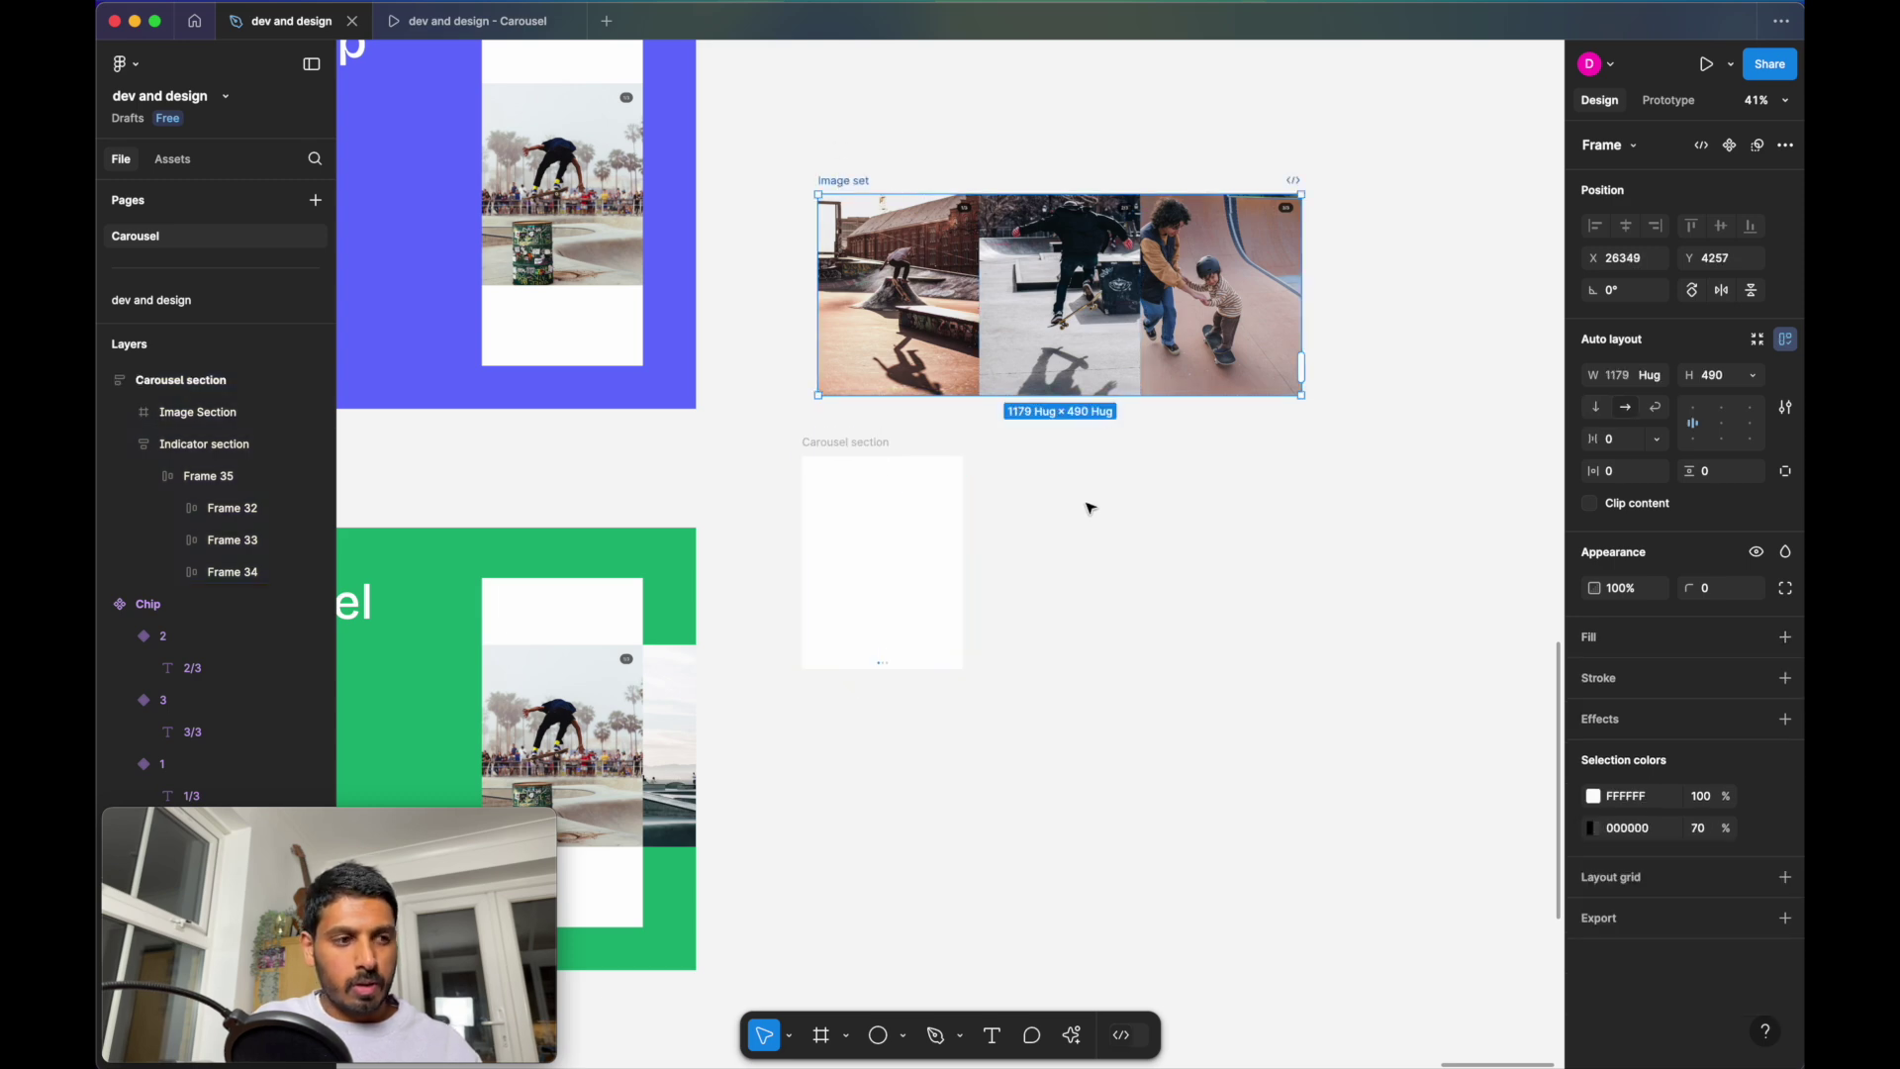
click(891, 557)
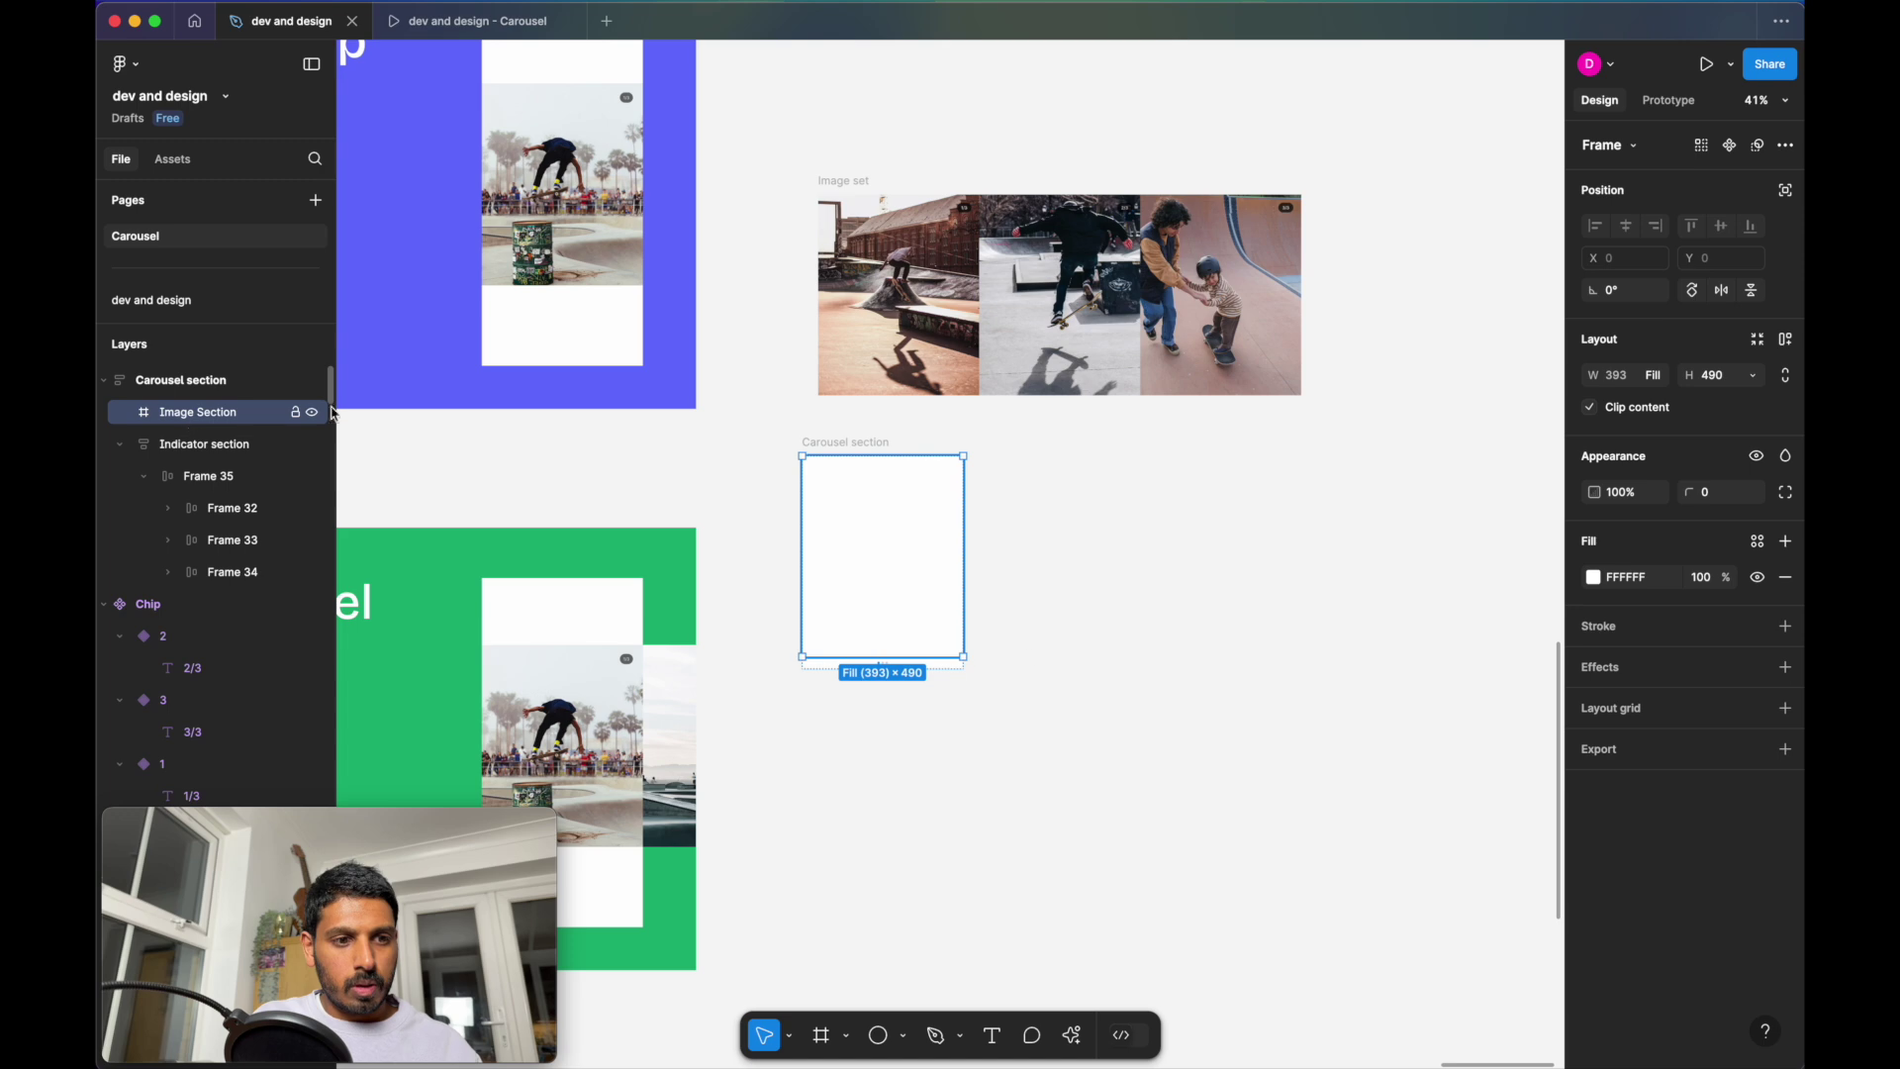
key(ctrl+v)
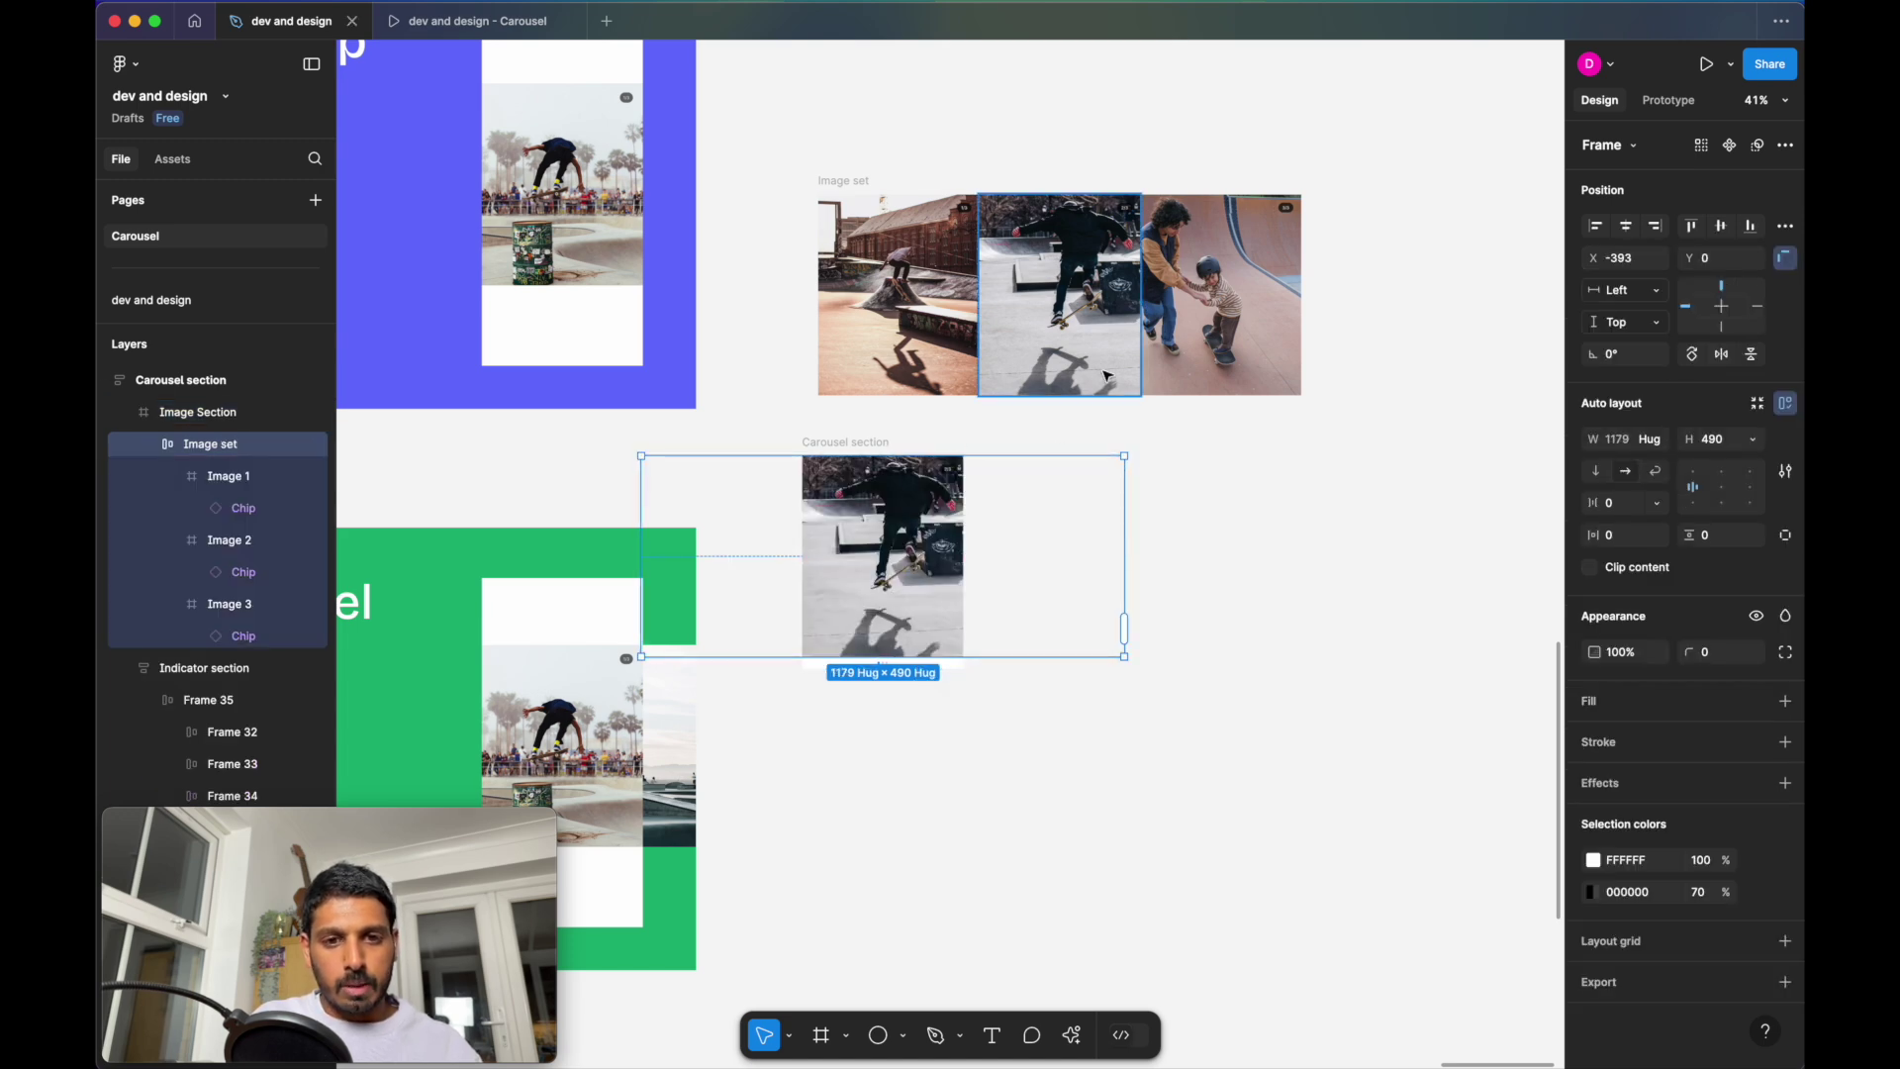
click(1631, 261)
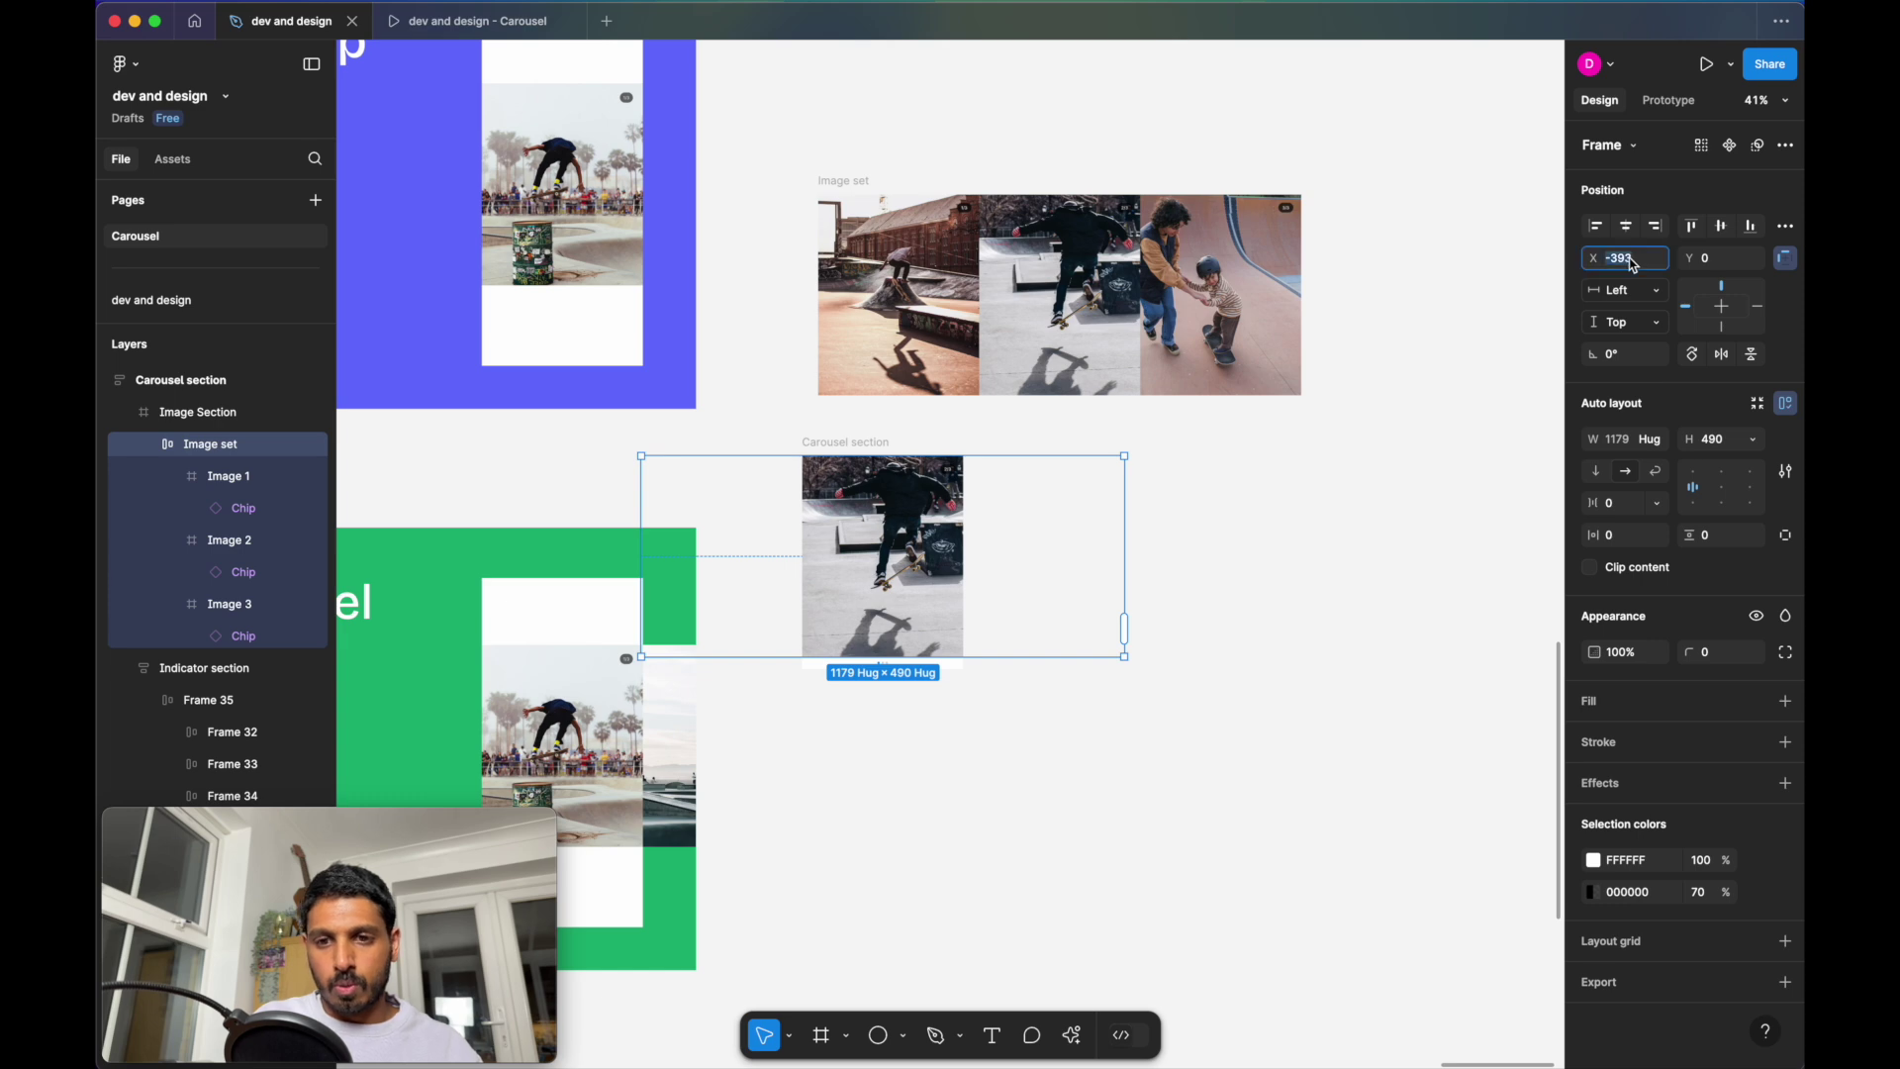
text(0)
key(Return)
click(971, 714)
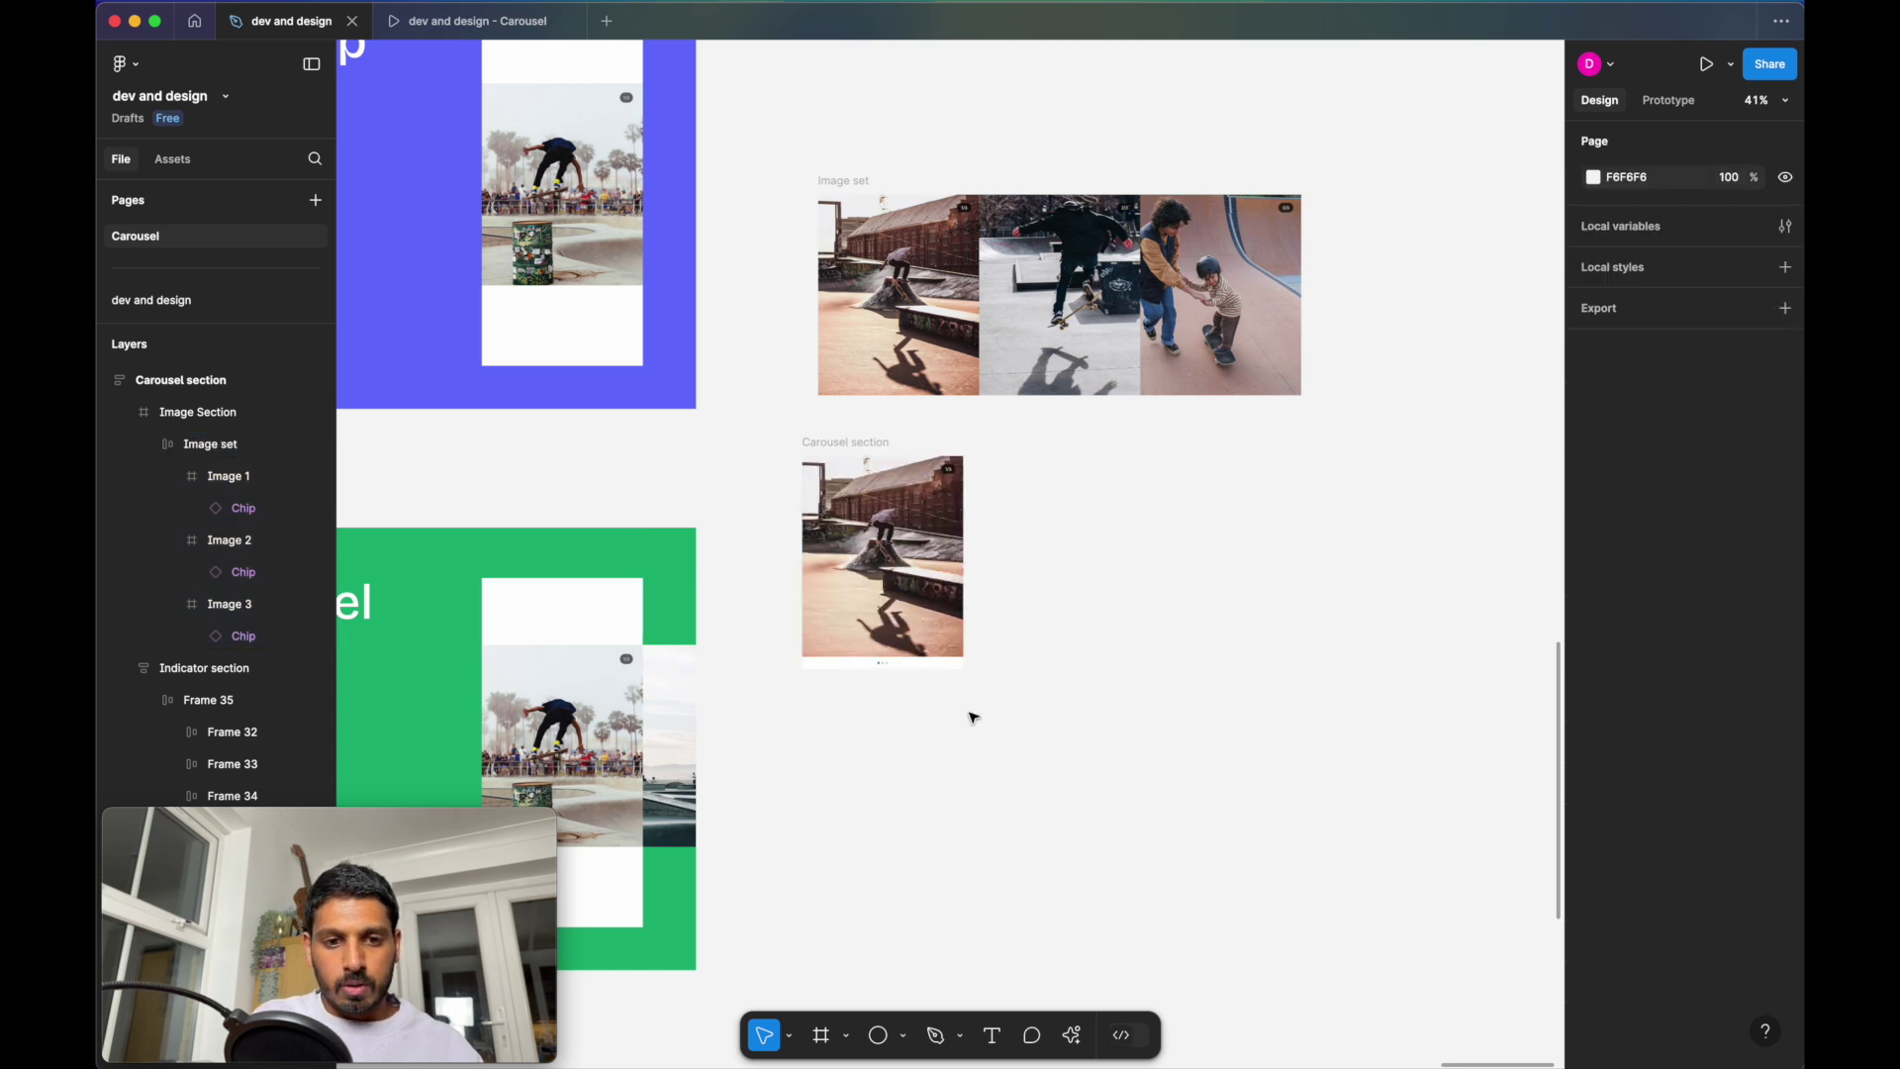
Duplicate the Carousel section twice and stack the two copies in a column below the original
scroll(974, 716, up, 3)
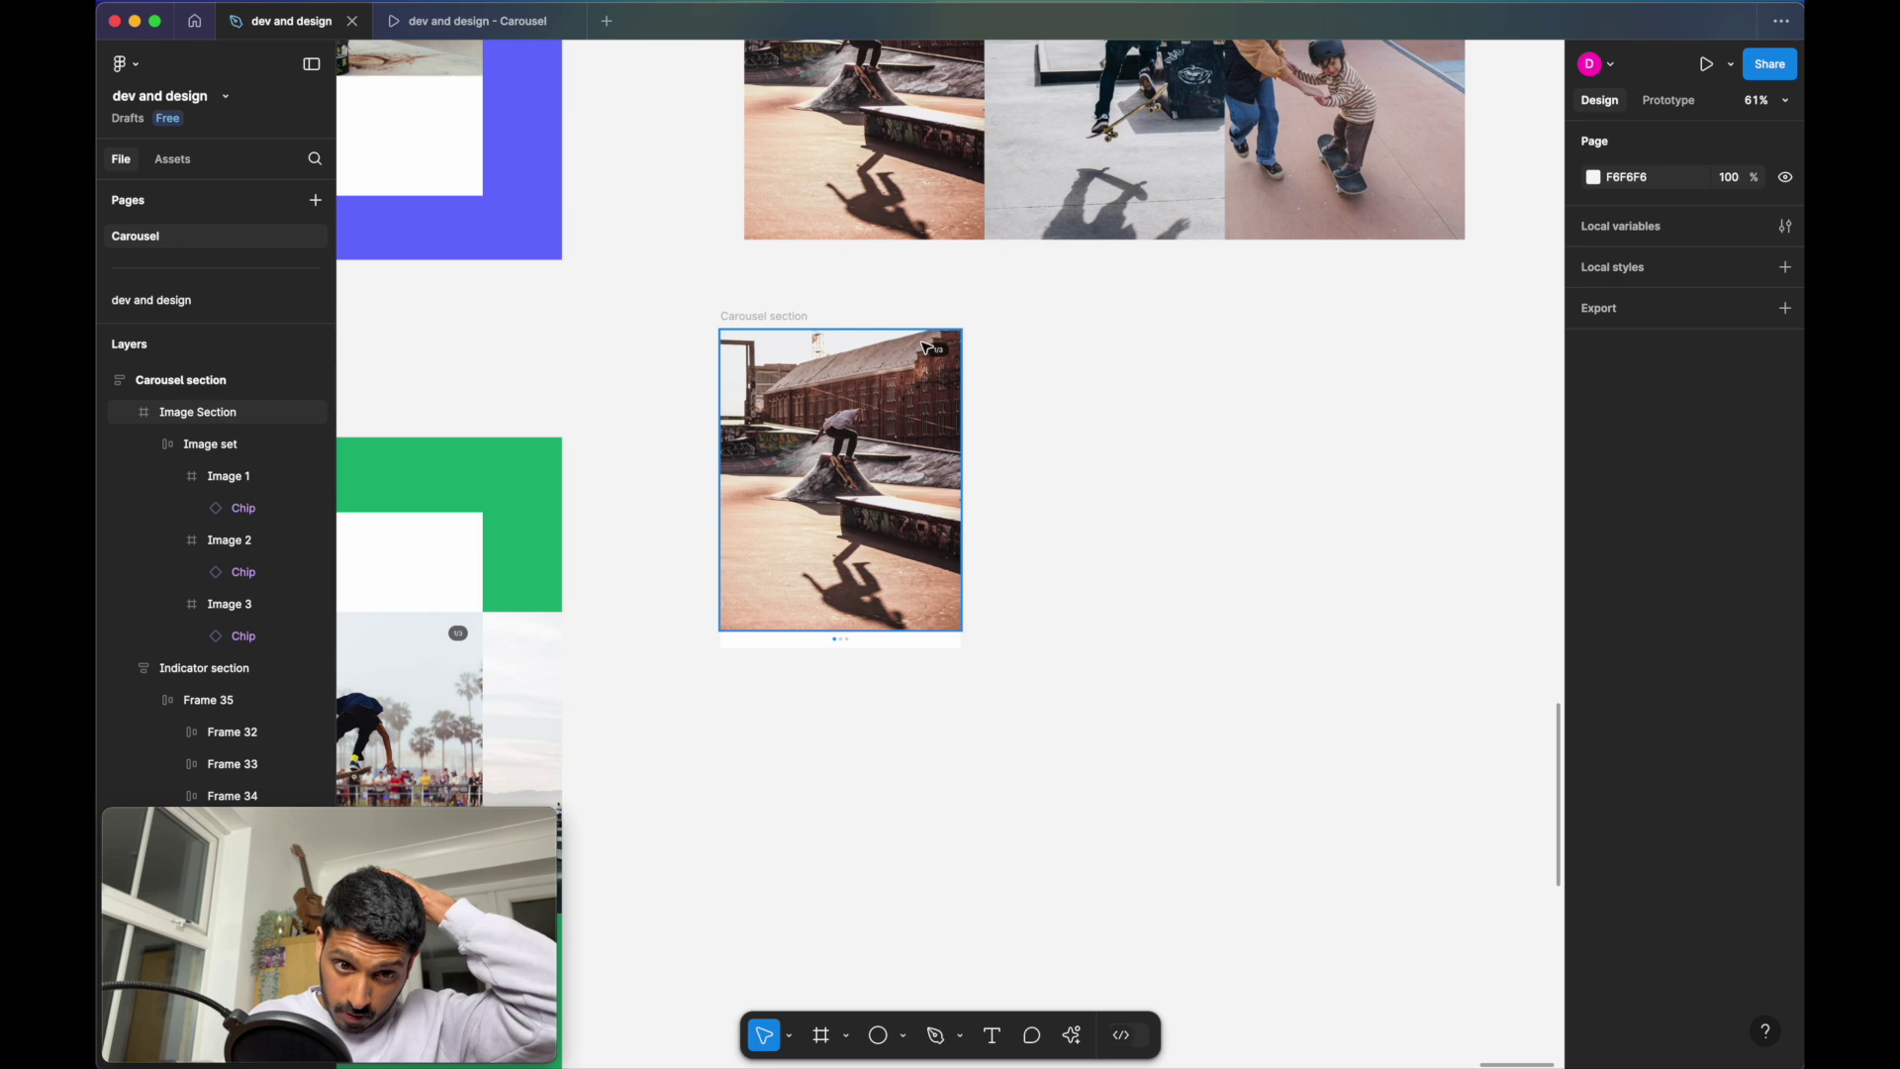
scroll(831, 393, up, 1)
click(832, 393)
key(super+d)
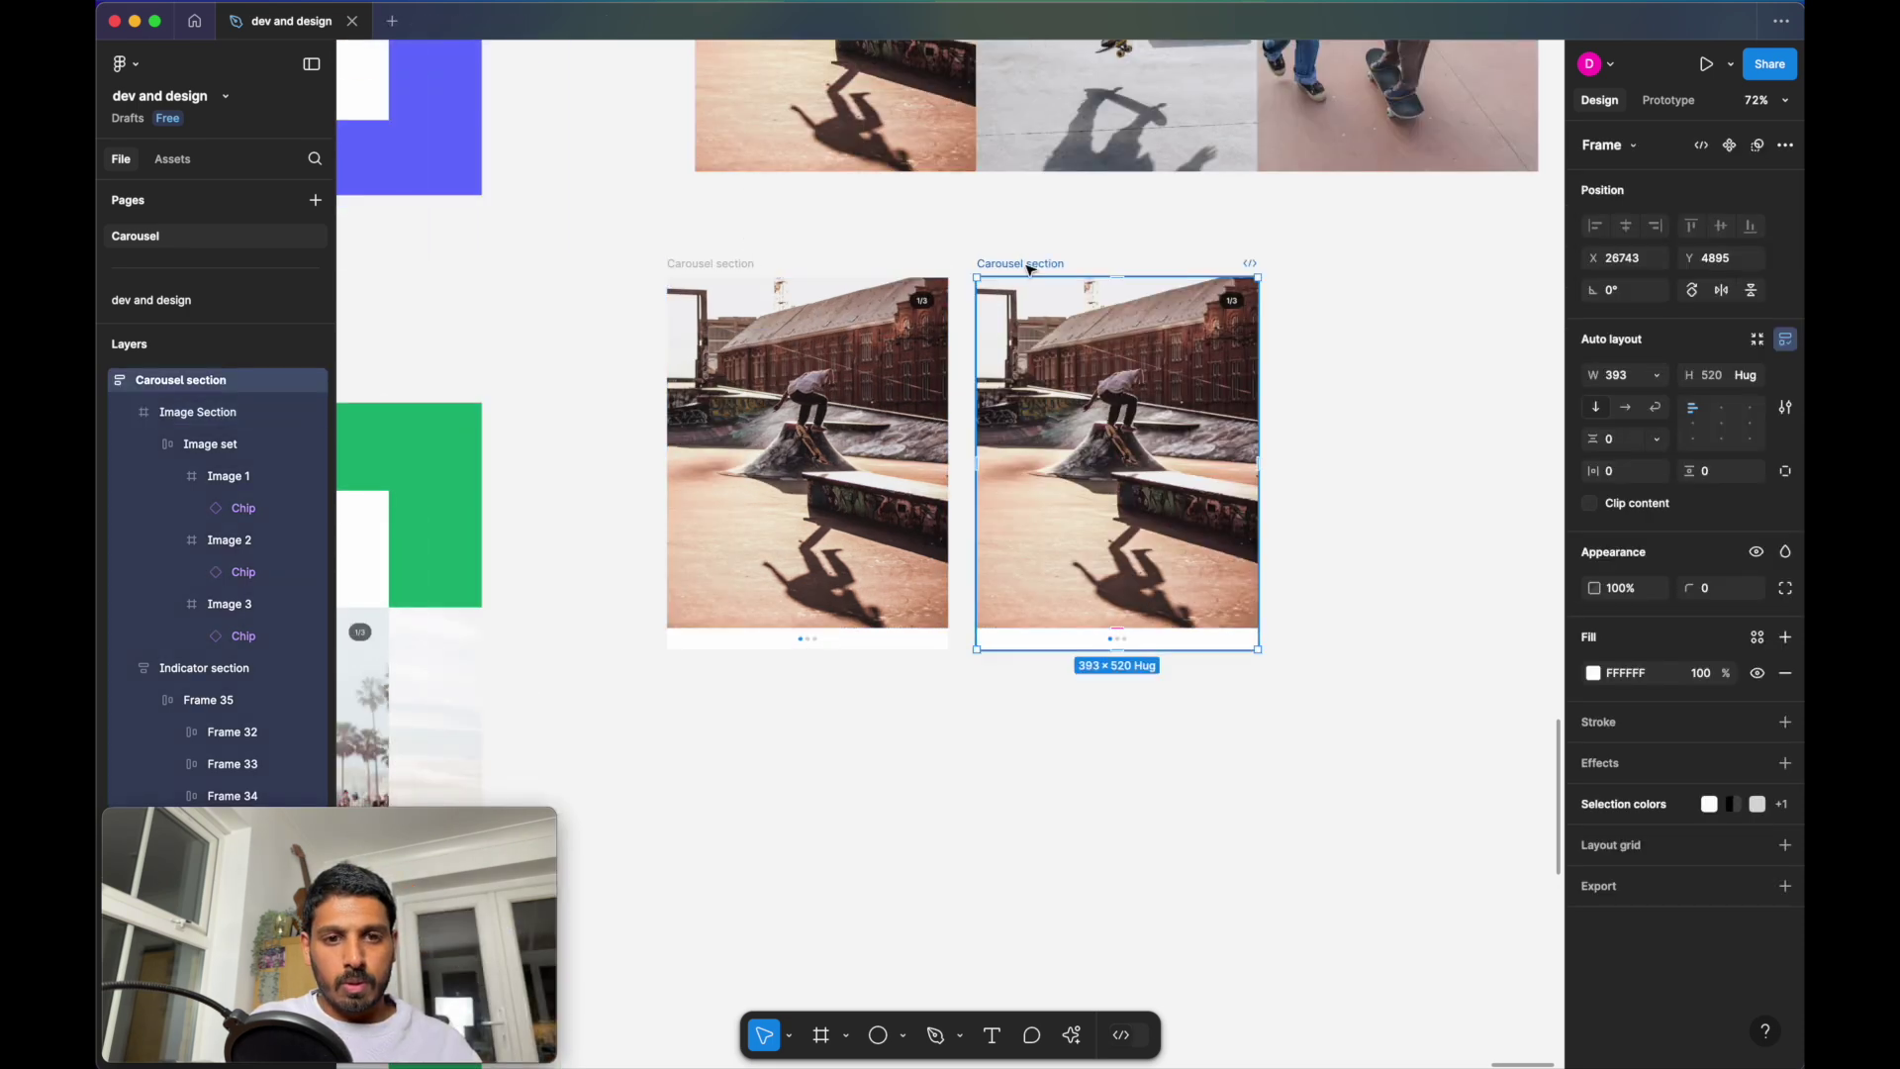
drag(1019, 287, 710, 689)
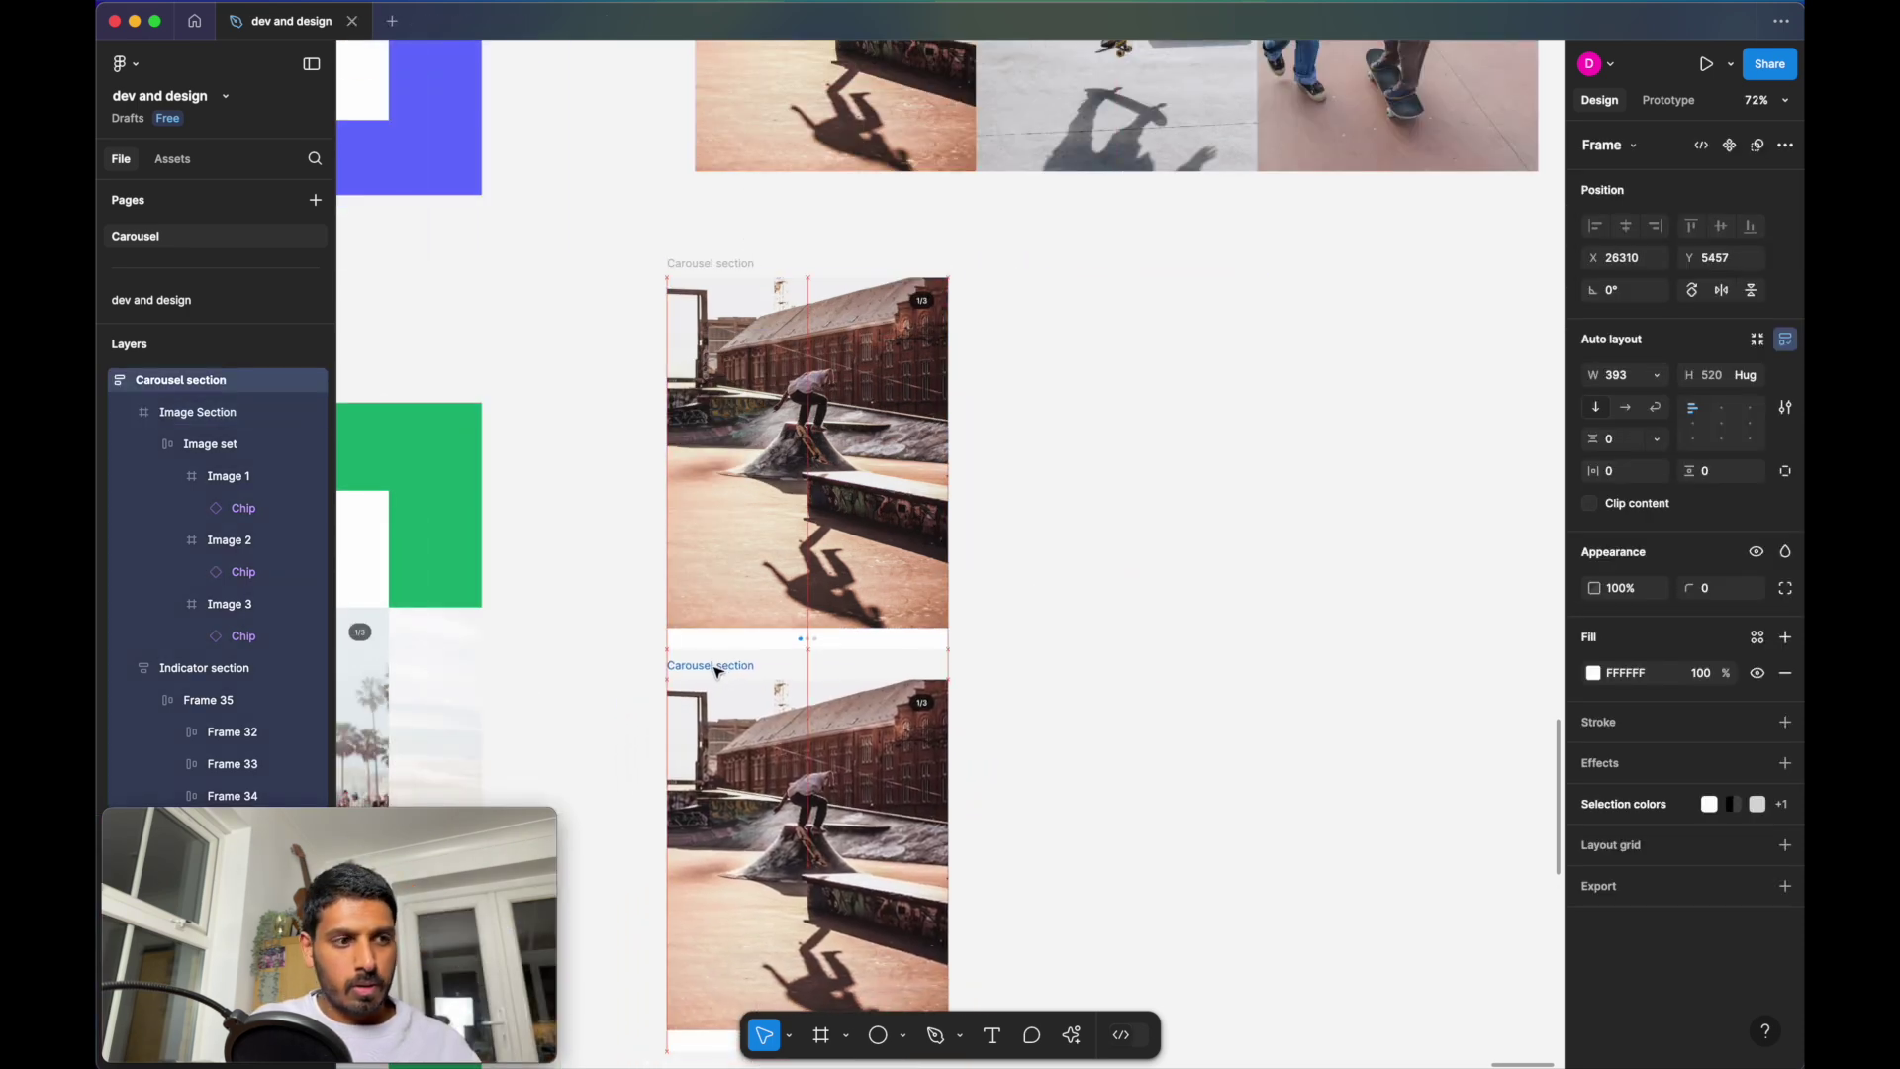
scroll(712, 682, down, 3)
scroll(718, 673, down, 1)
key(super+d)
drag(989, 433, 704, 813)
scroll(762, 623, up, 1)
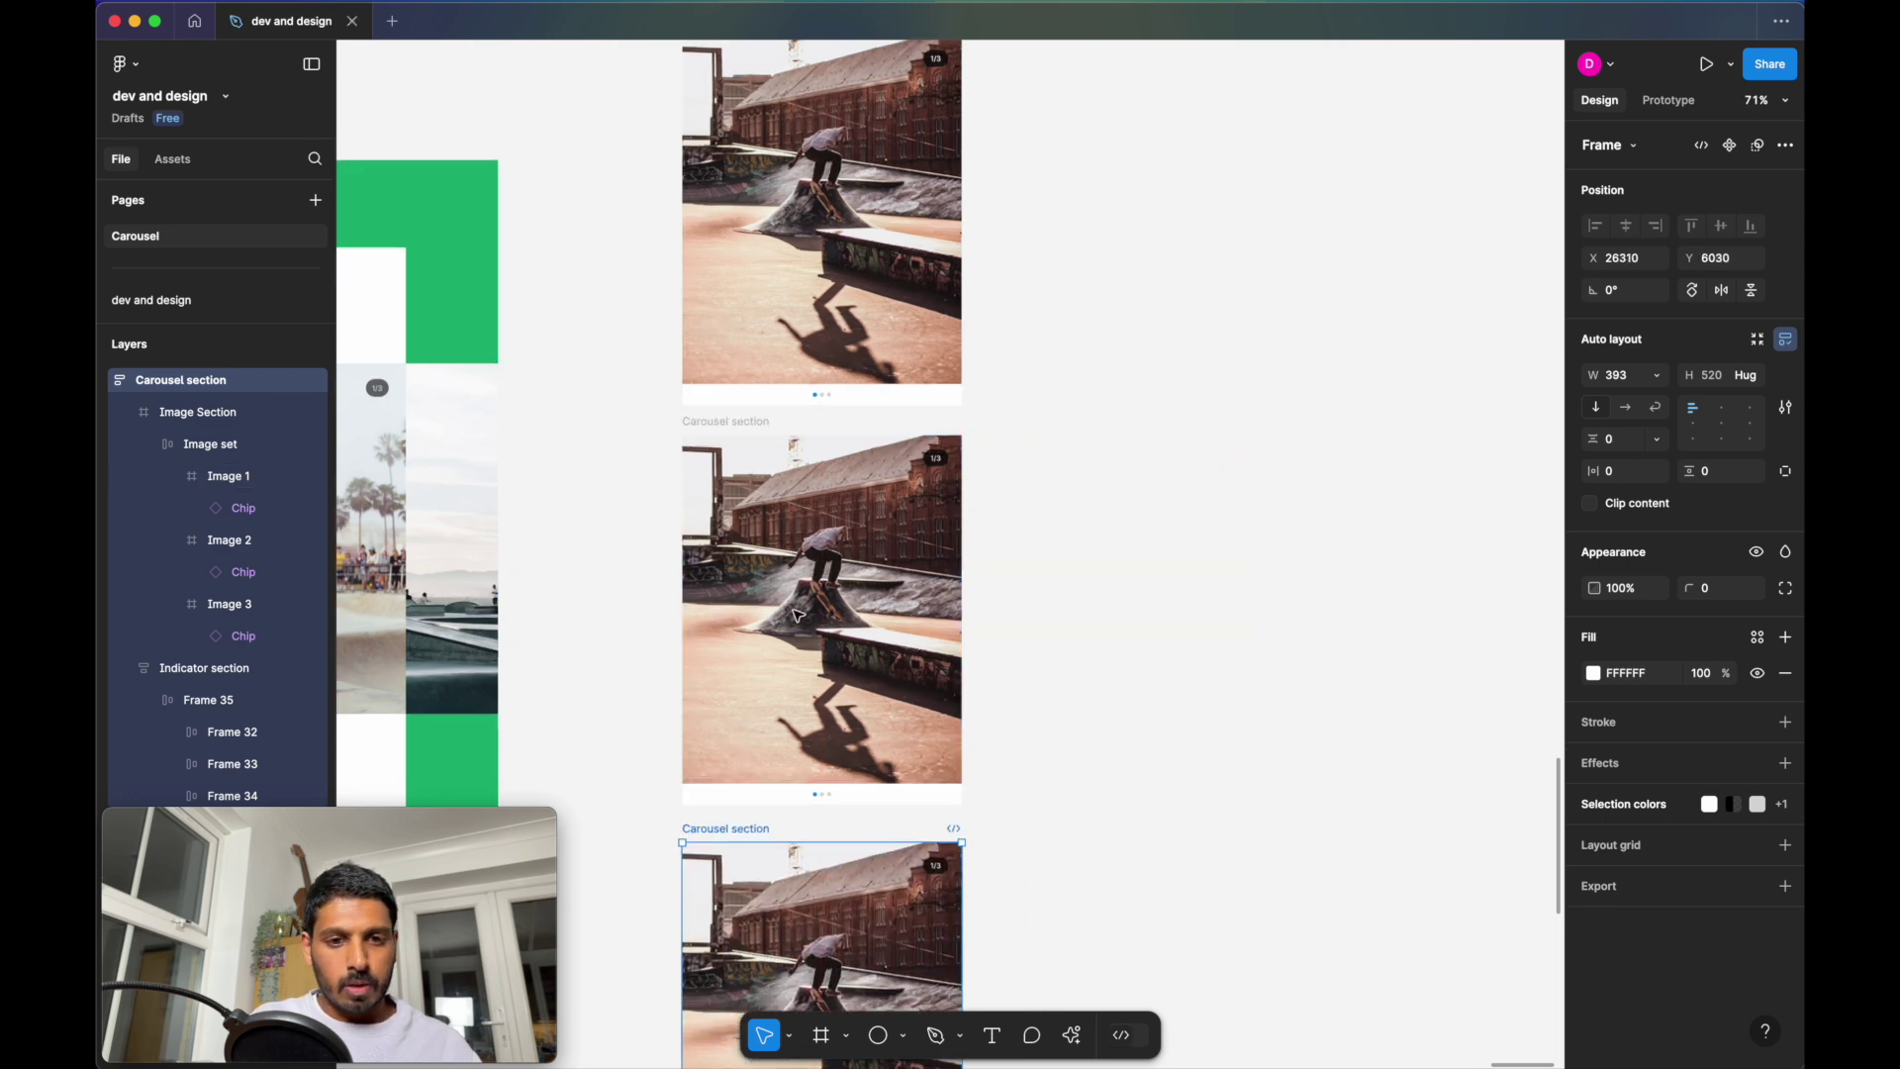
Set the X position of the Image set in the second Carousel section to -393
click(817, 584)
click(1637, 259)
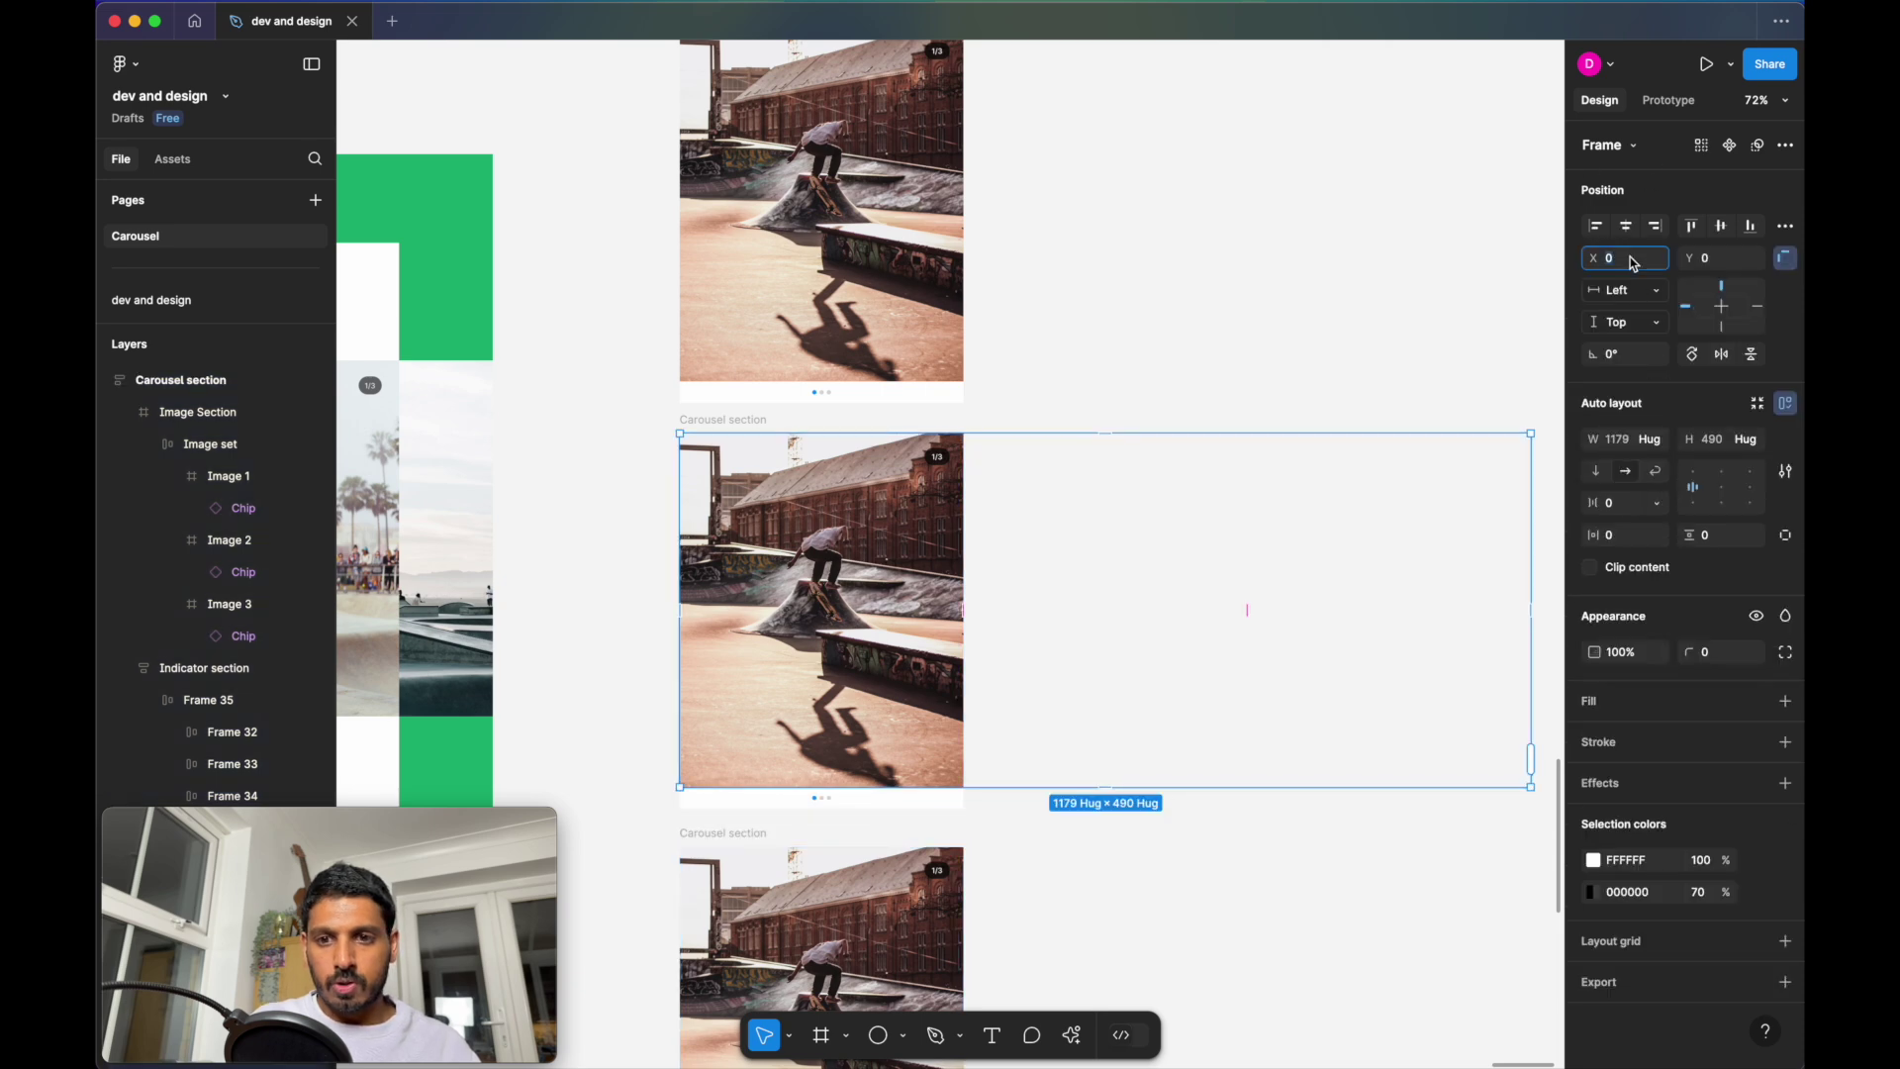
key(BackSpace)
text(-393)
key(Return)
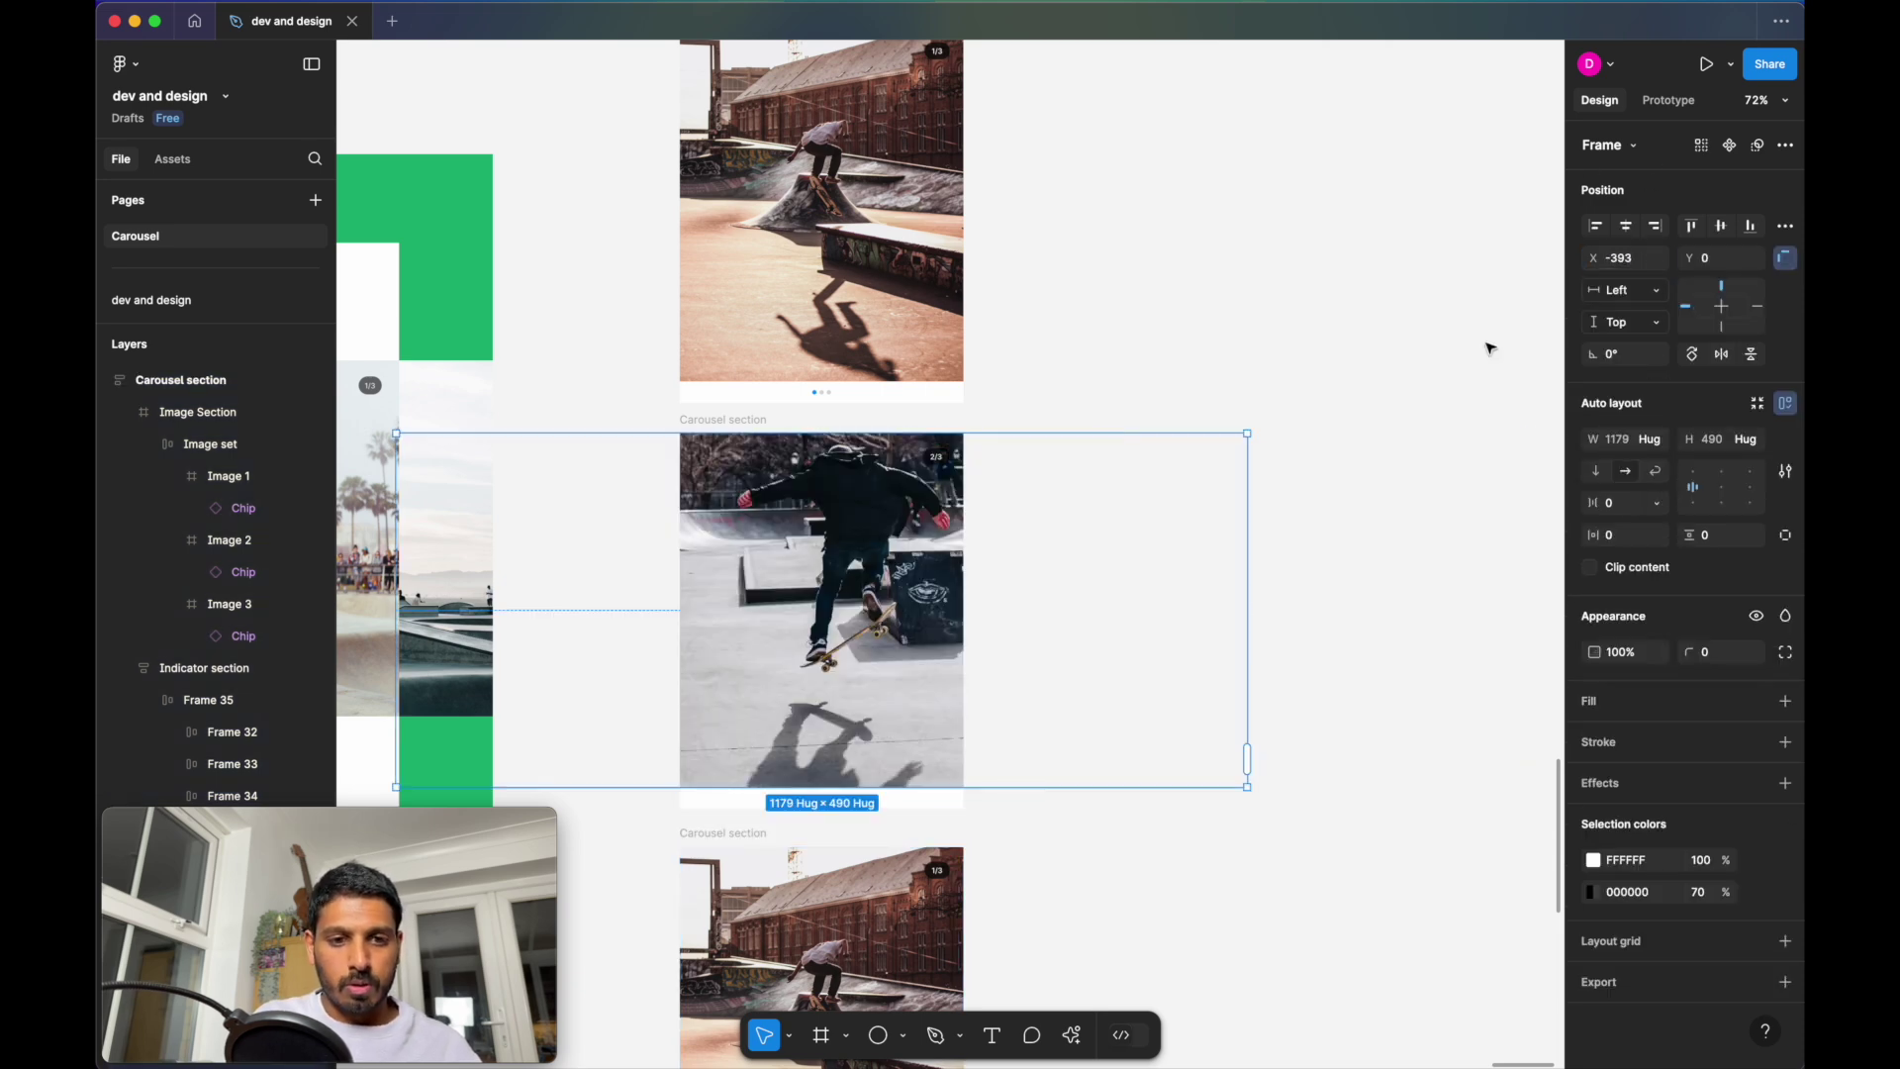
Set the X position of the Image set in the third Carousel section to -786
scroll(1433, 395, down, 2)
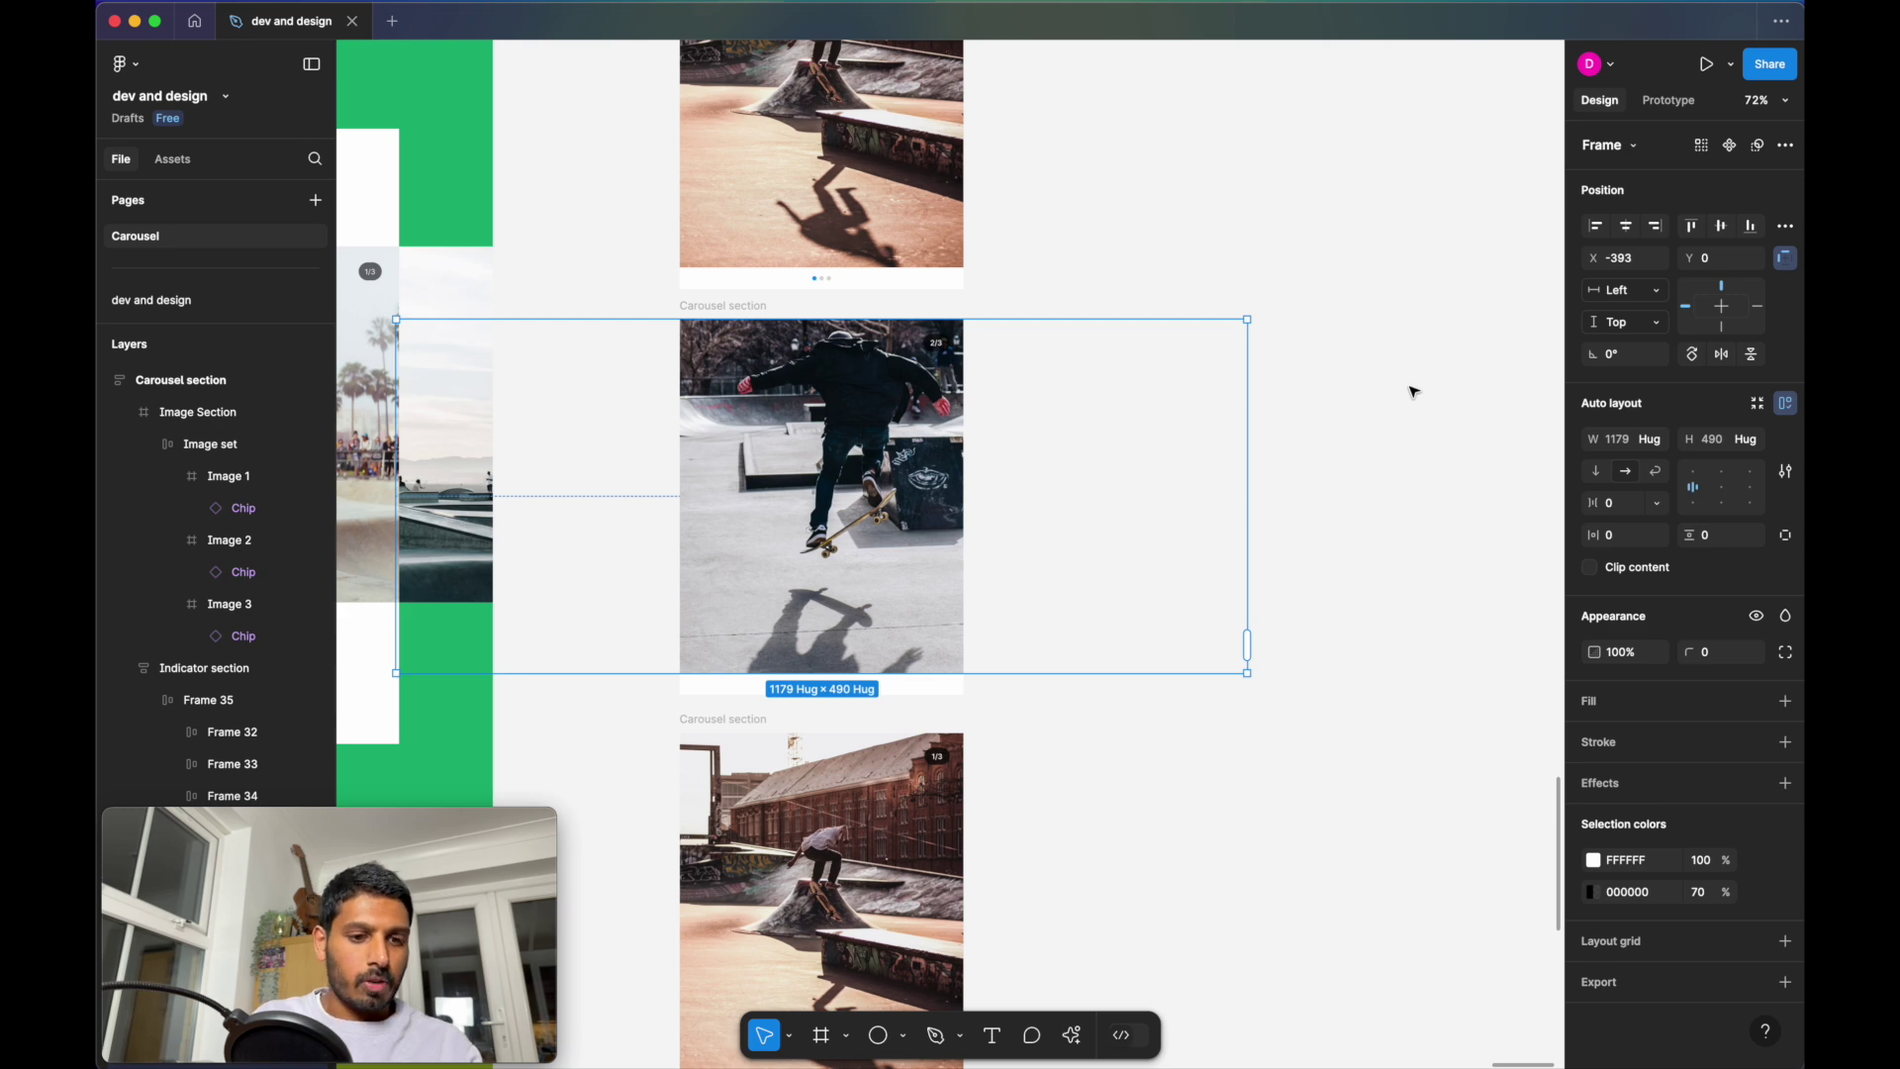
click(953, 799)
scroll(920, 772, down, 2)
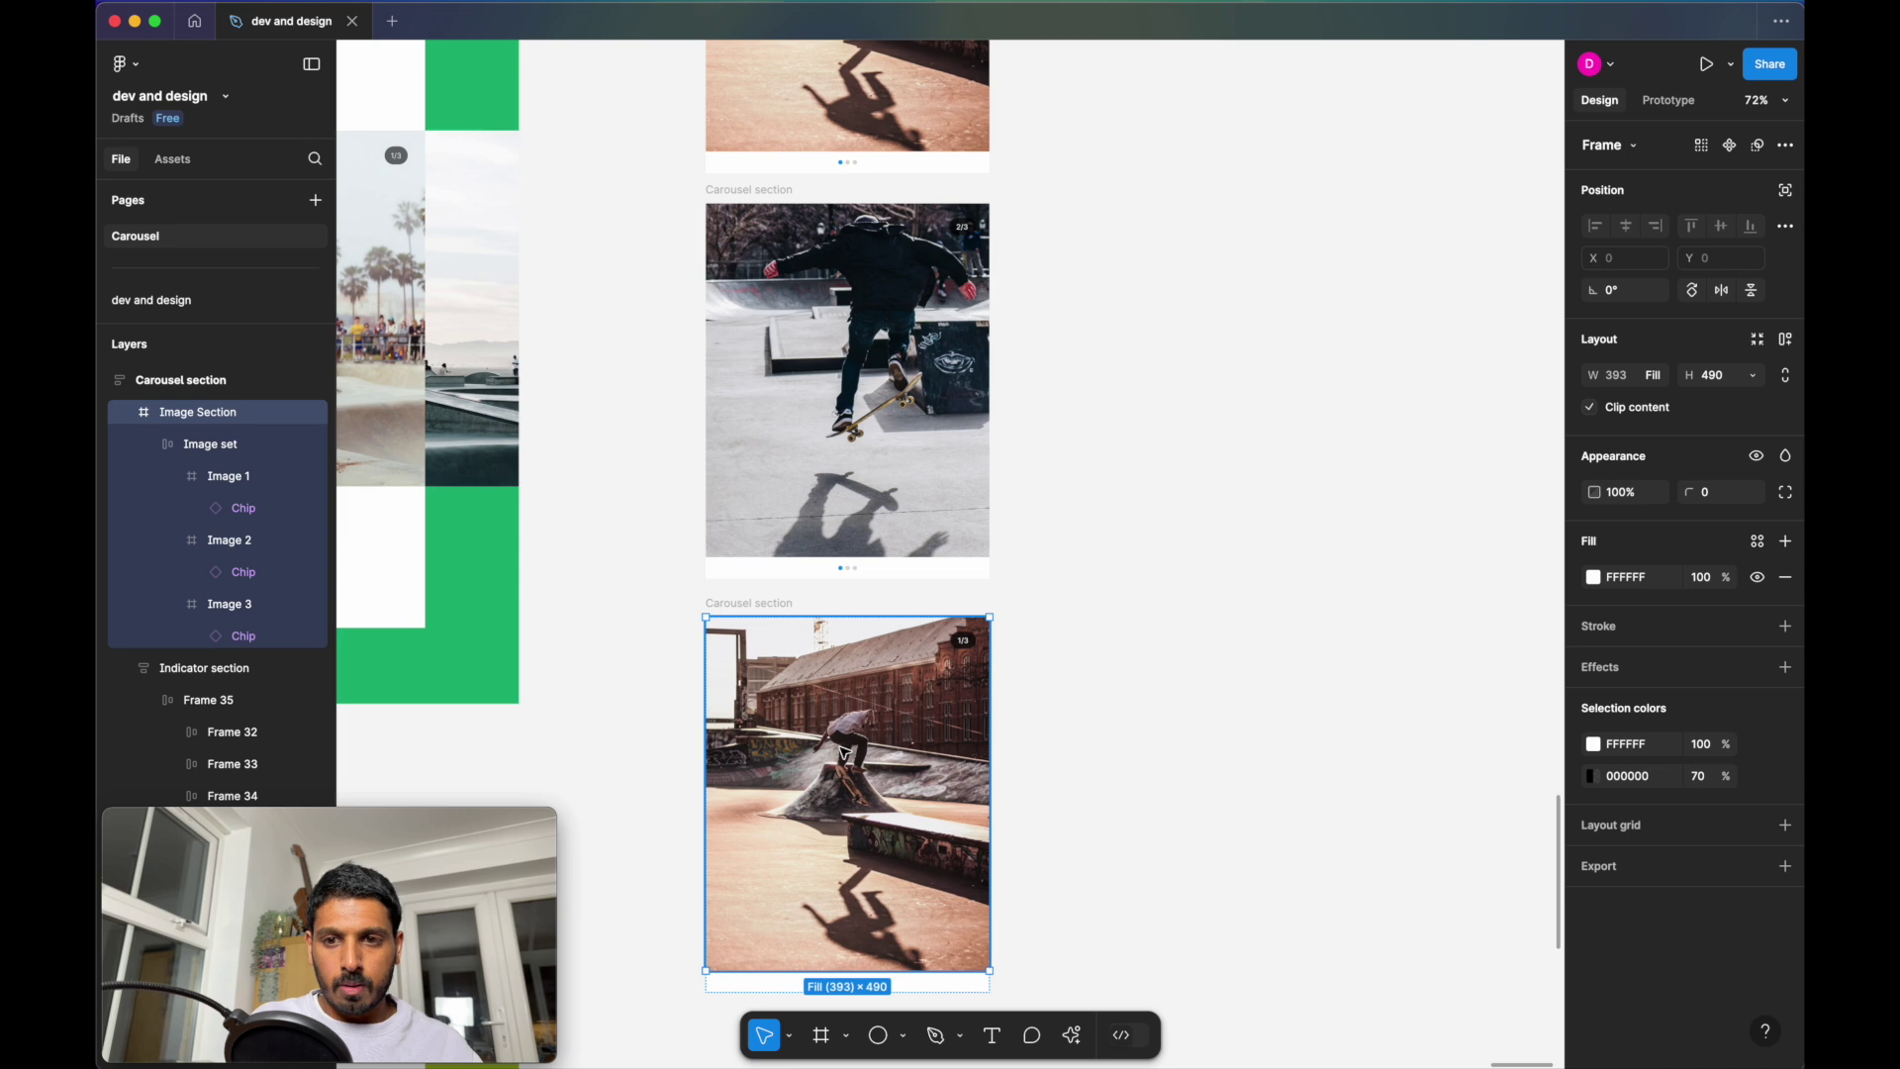
click(844, 754)
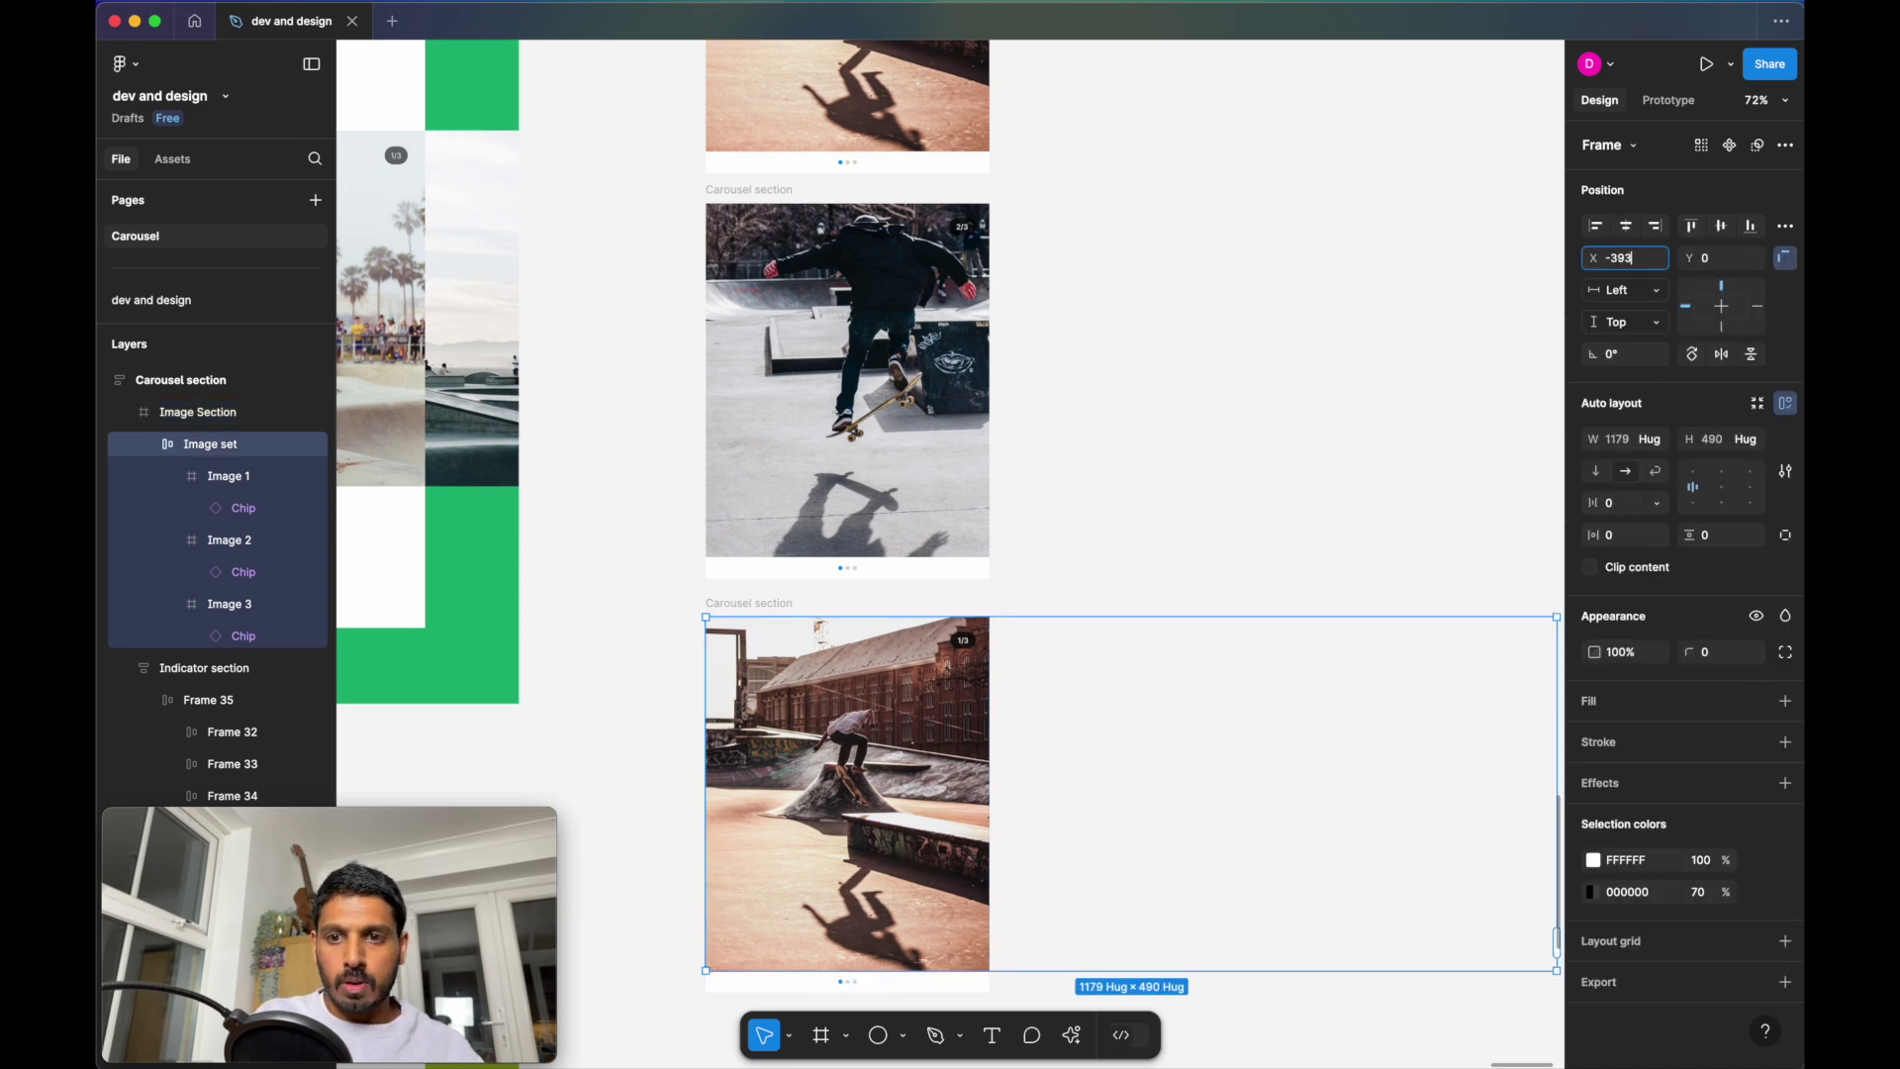
text(3)
key(Return)
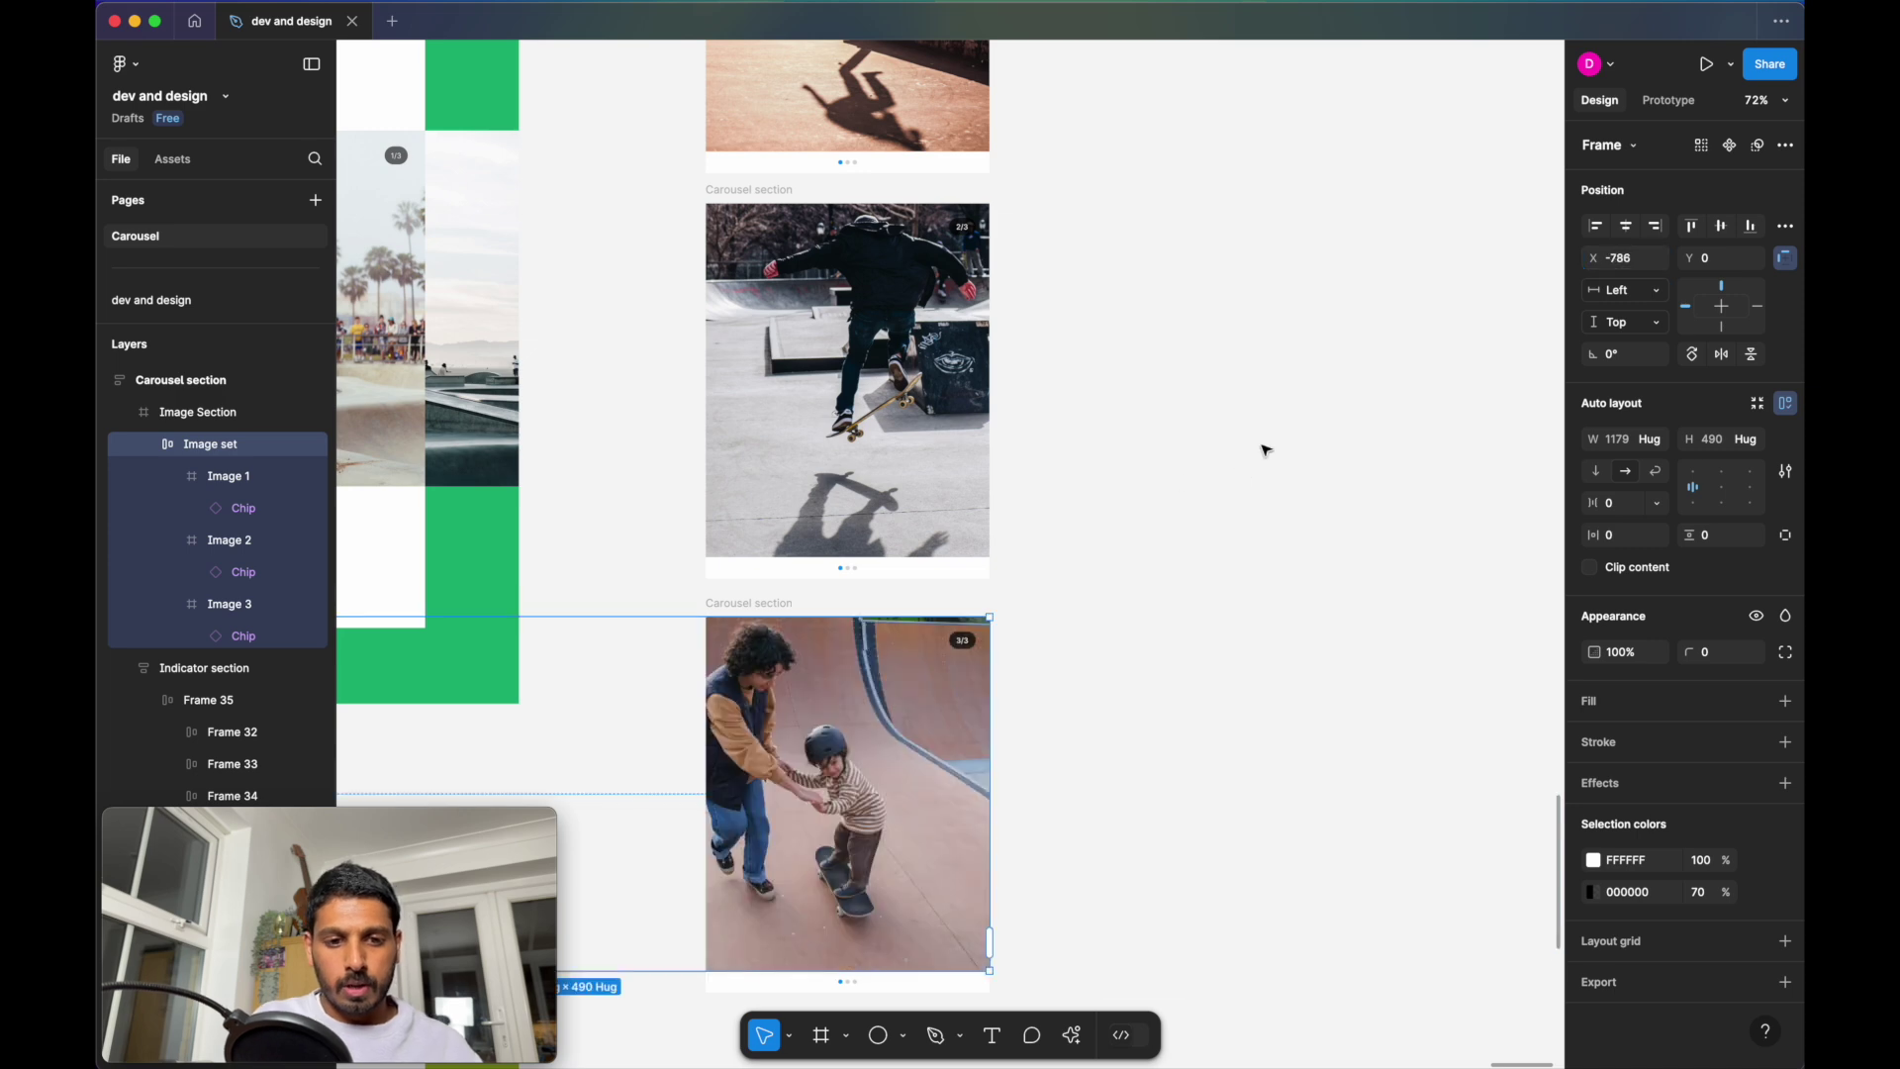
click(1264, 505)
Recolour the middle dot of the second Carousel section to the page's blue, 019AFF
scroll(1270, 507, down, 2)
scroll(1267, 505, up, 3)
scroll(912, 327, up, 3)
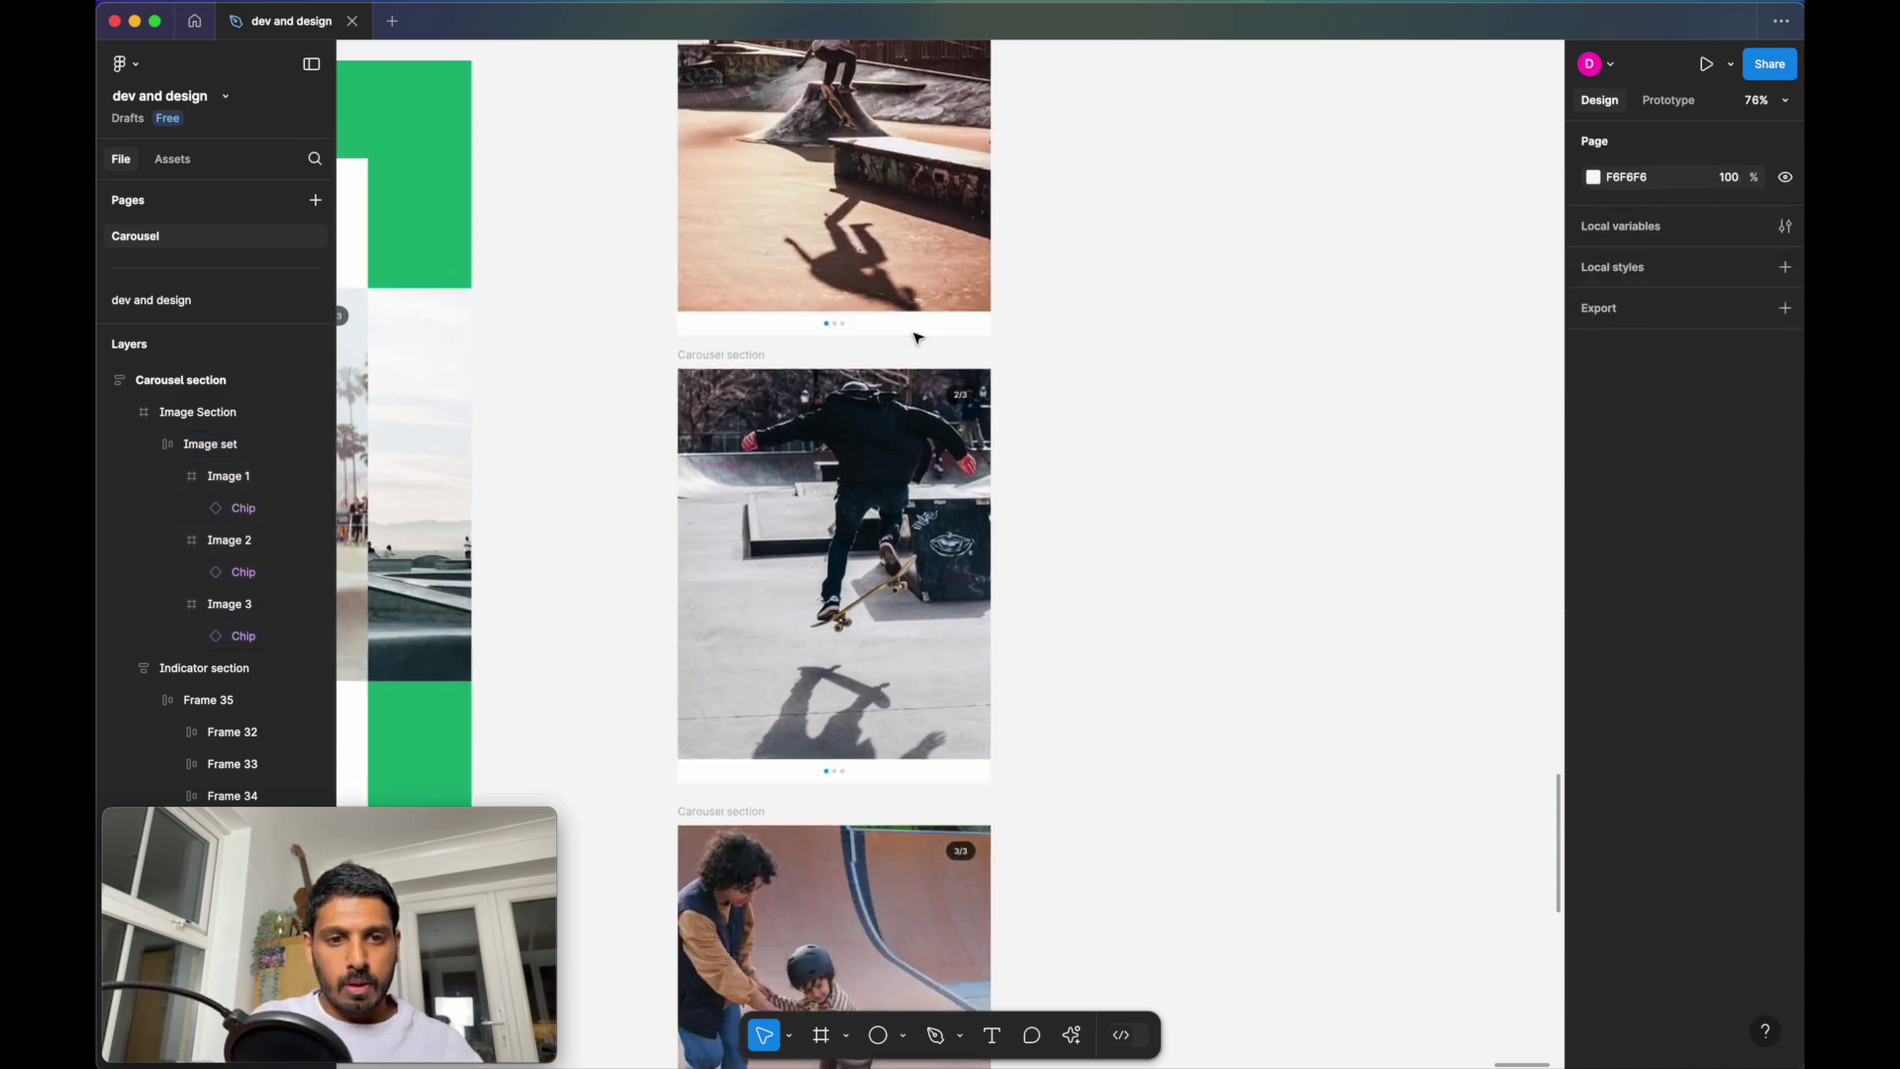
scroll(881, 707, up, 5)
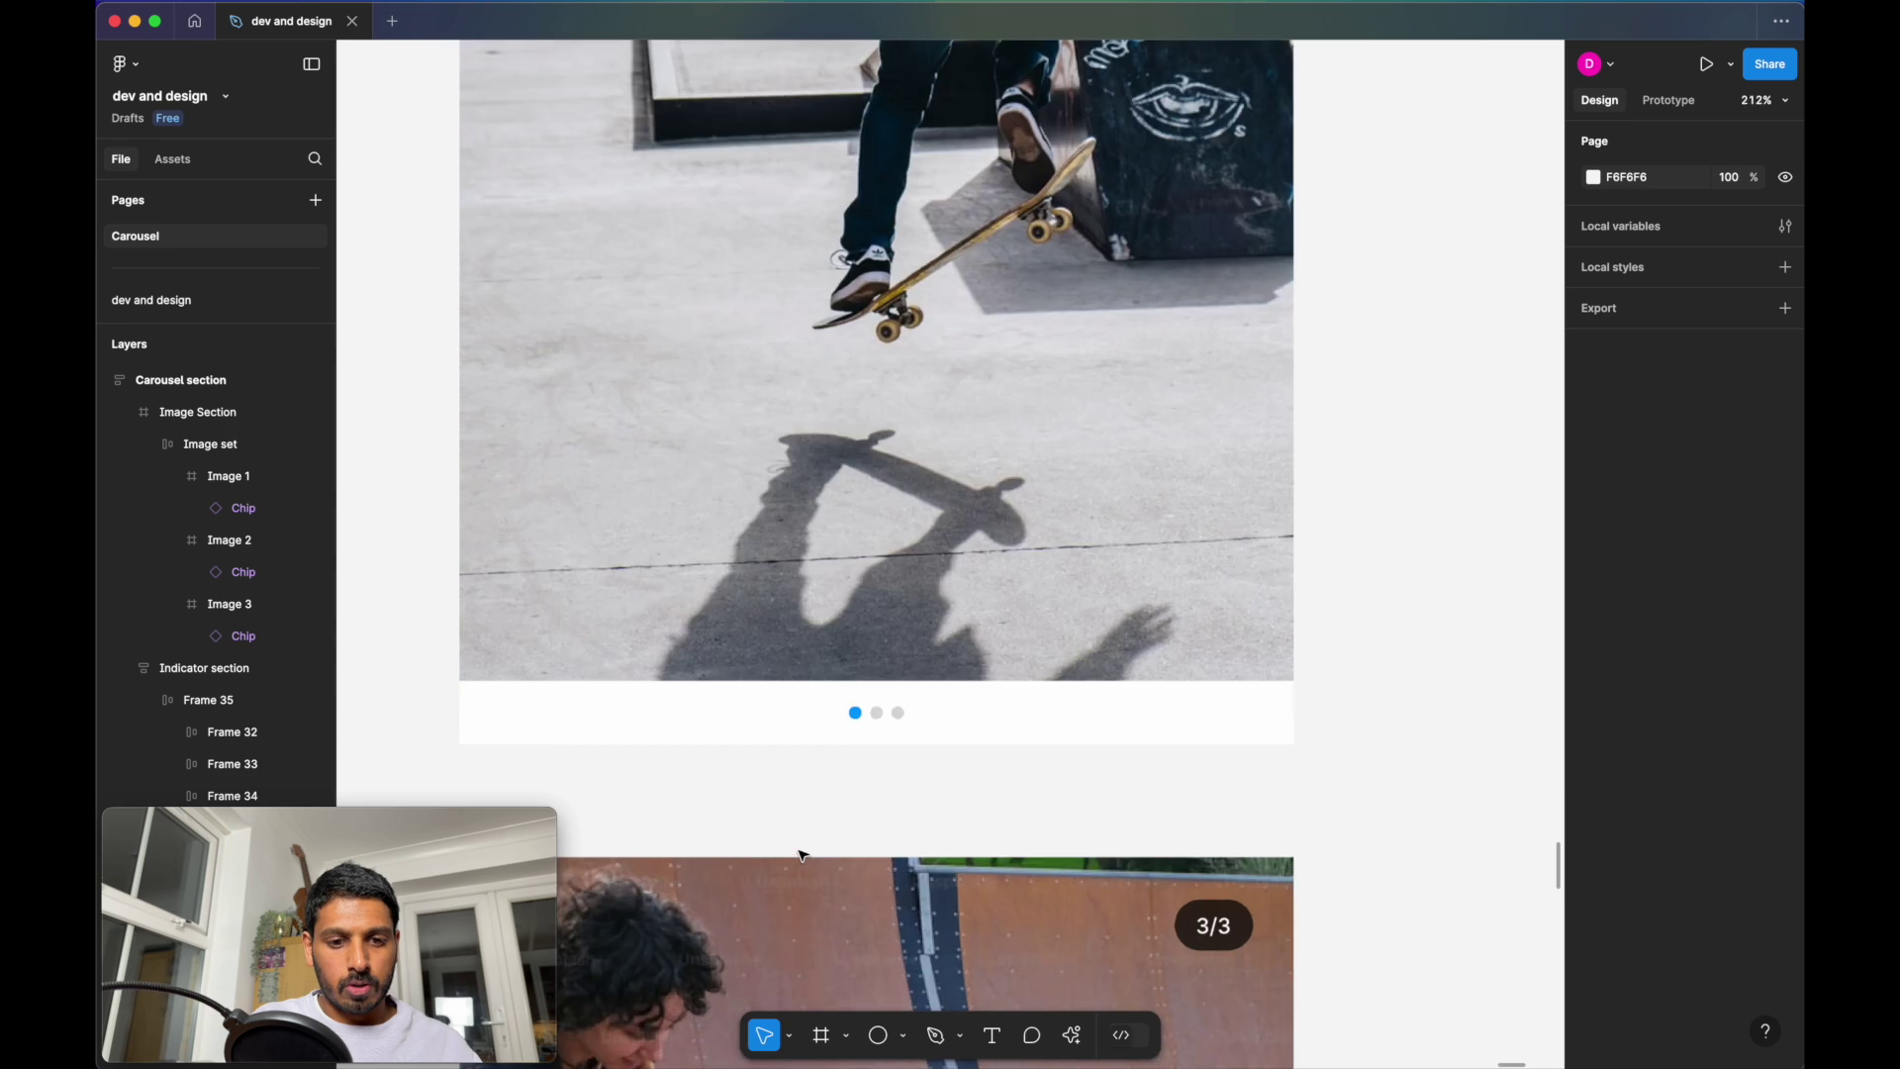
click(879, 724)
click(881, 724)
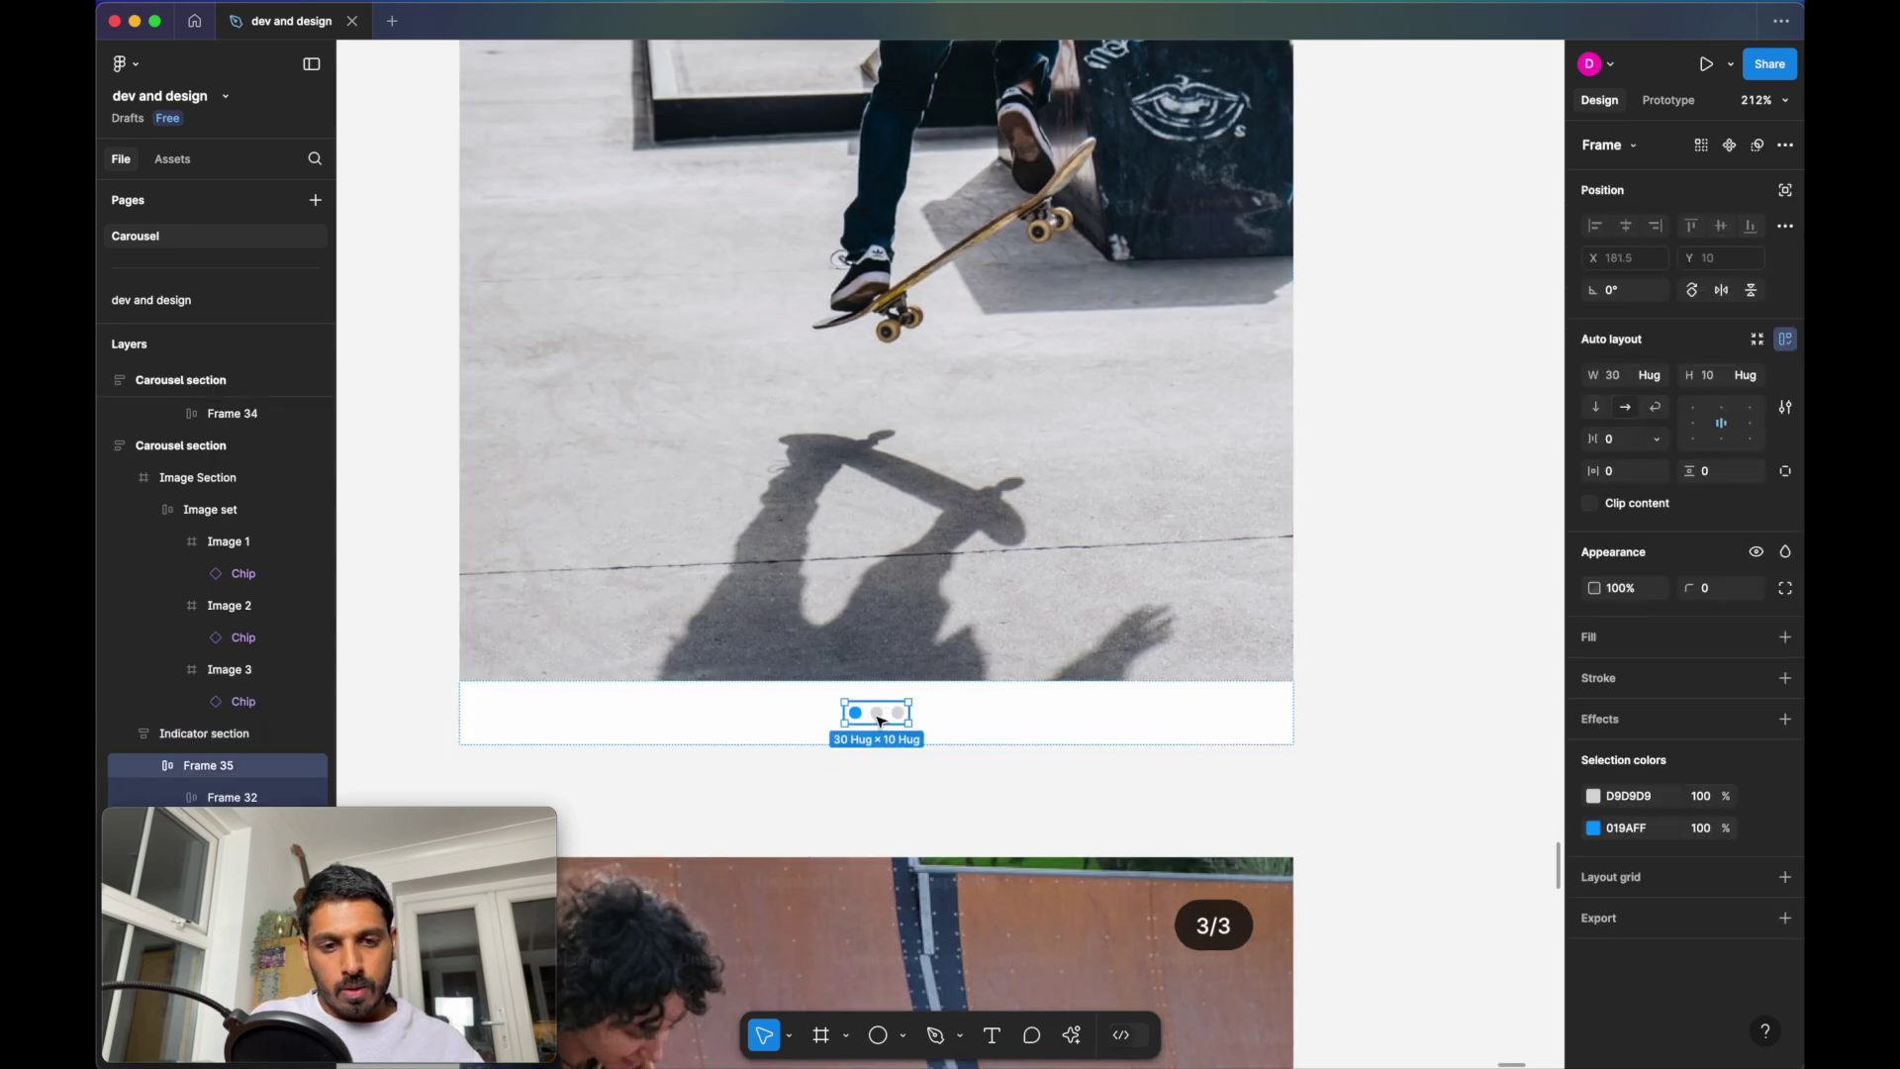
click(880, 724)
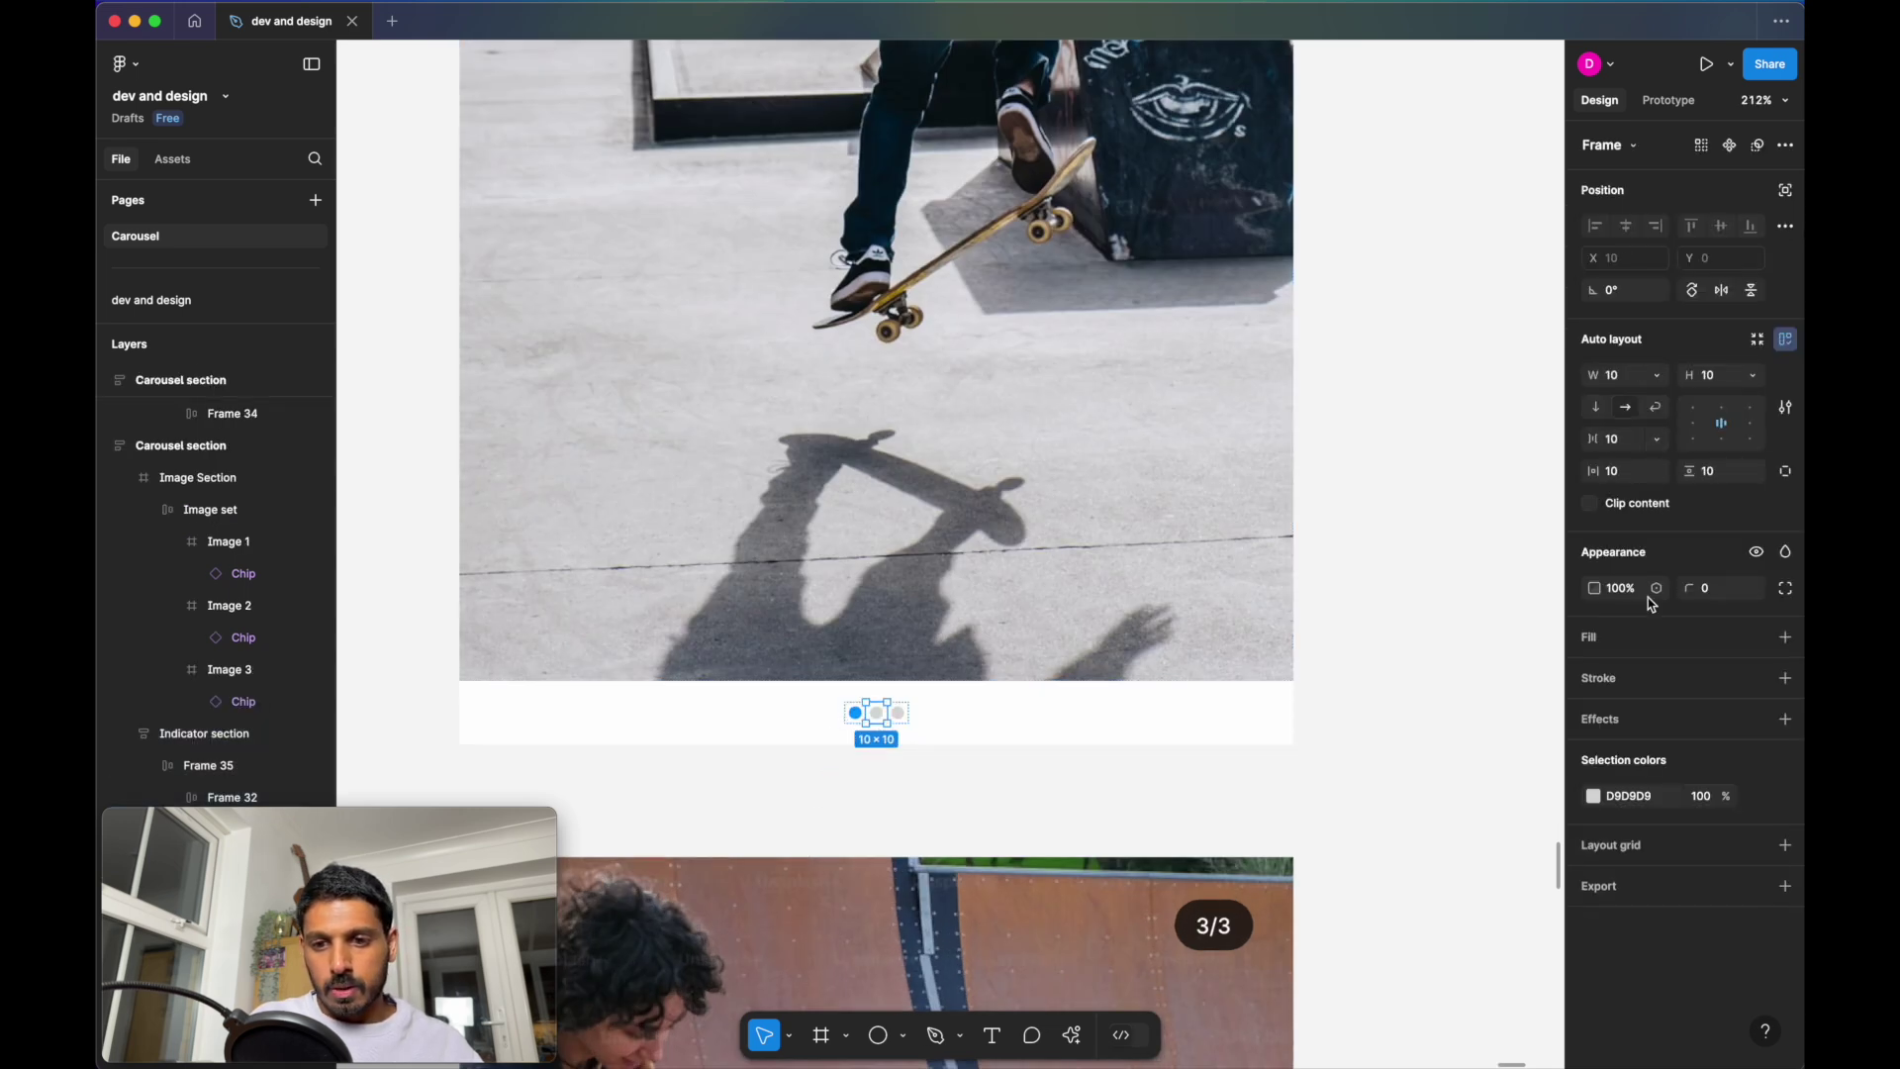
click(1593, 797)
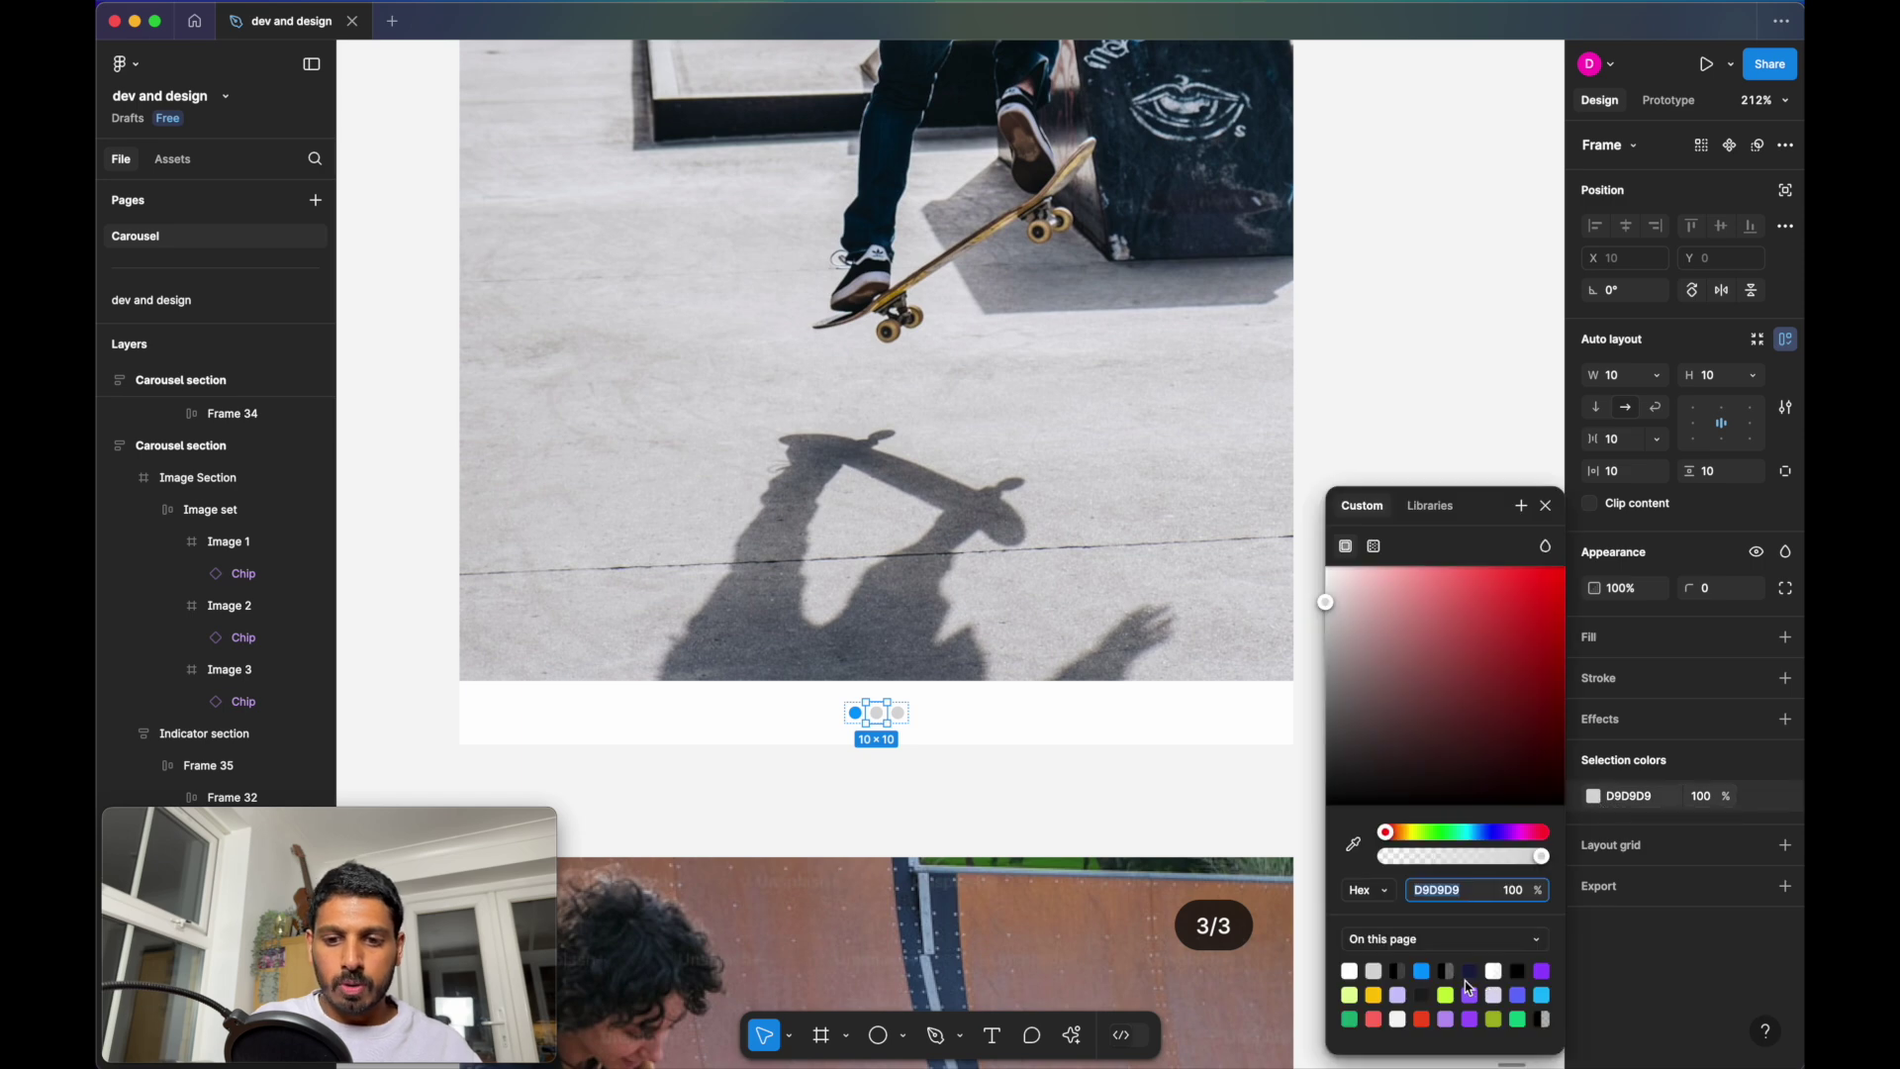
click(1422, 970)
Recolour the first dot of the second Carousel section to grey D9D9D9, sampled from the third dot
click(856, 713)
scroll(853, 711, up, 5)
key(Escape)
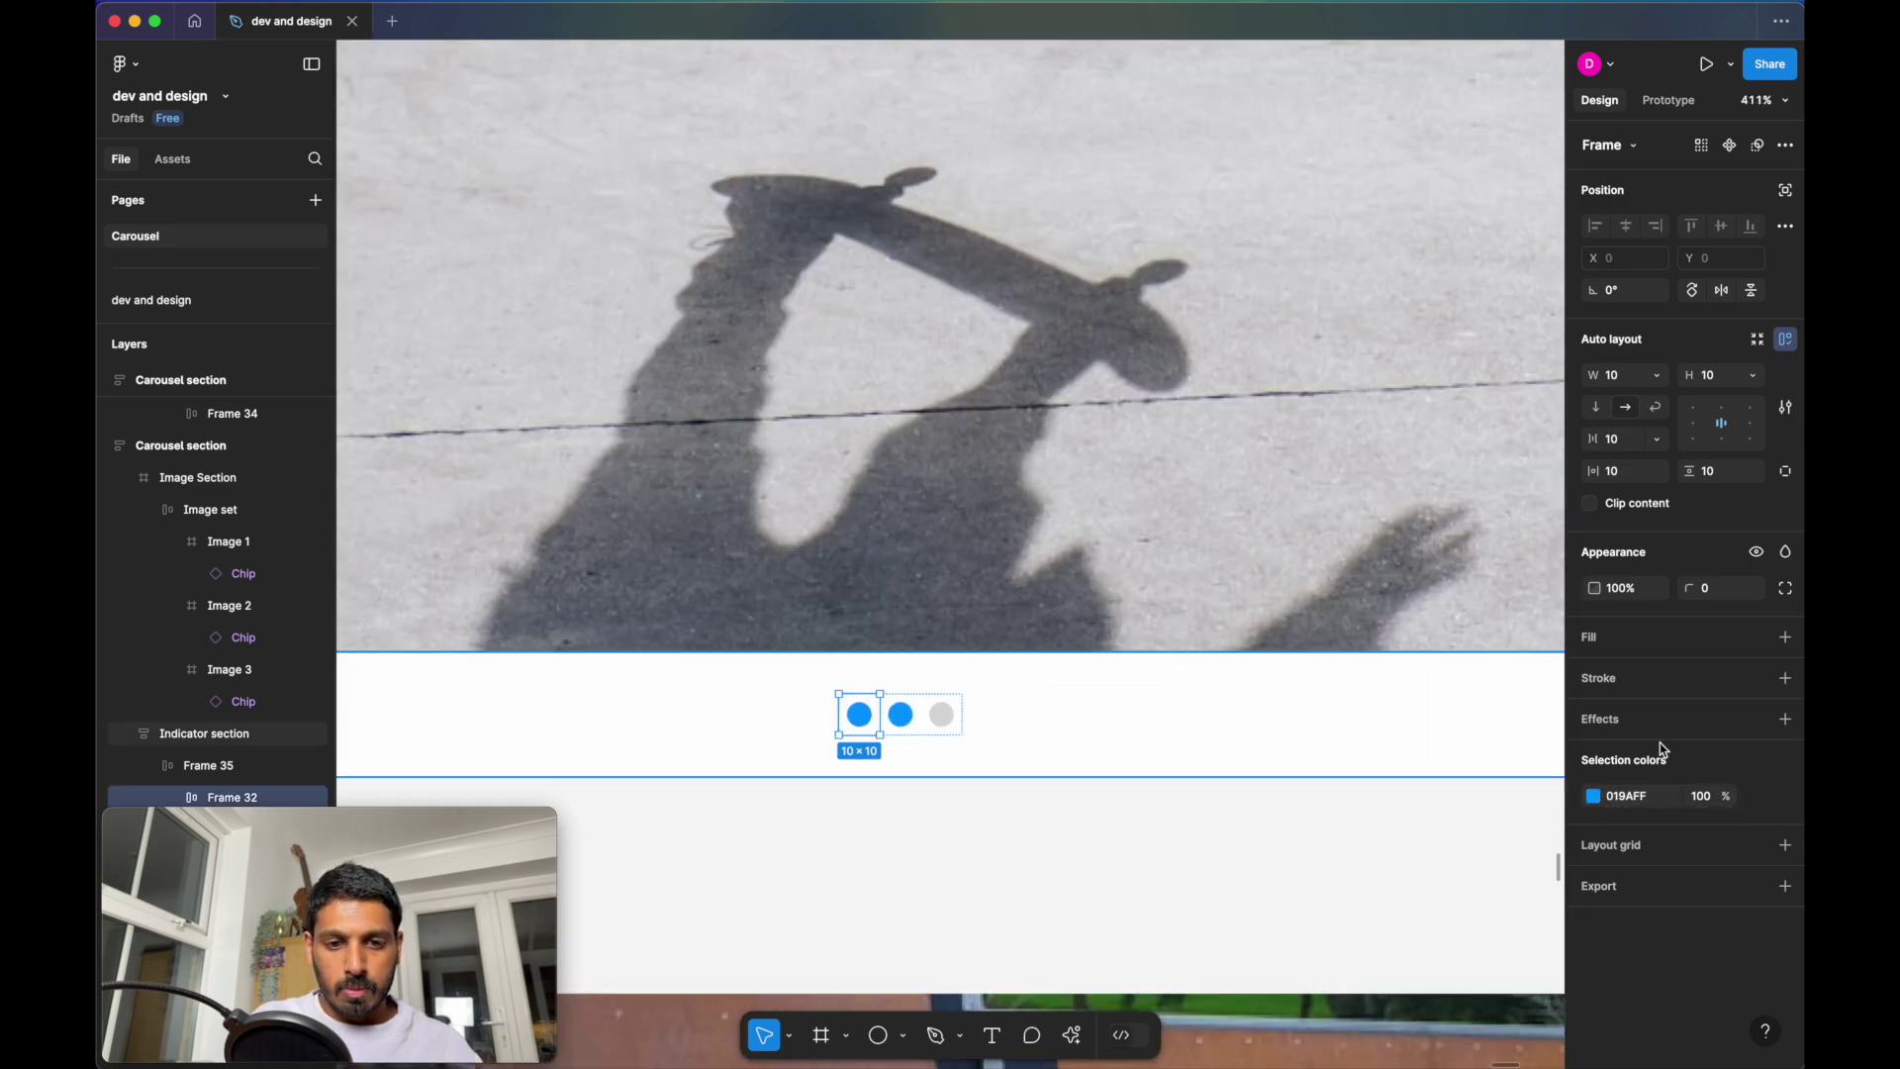
click(1595, 796)
click(1352, 843)
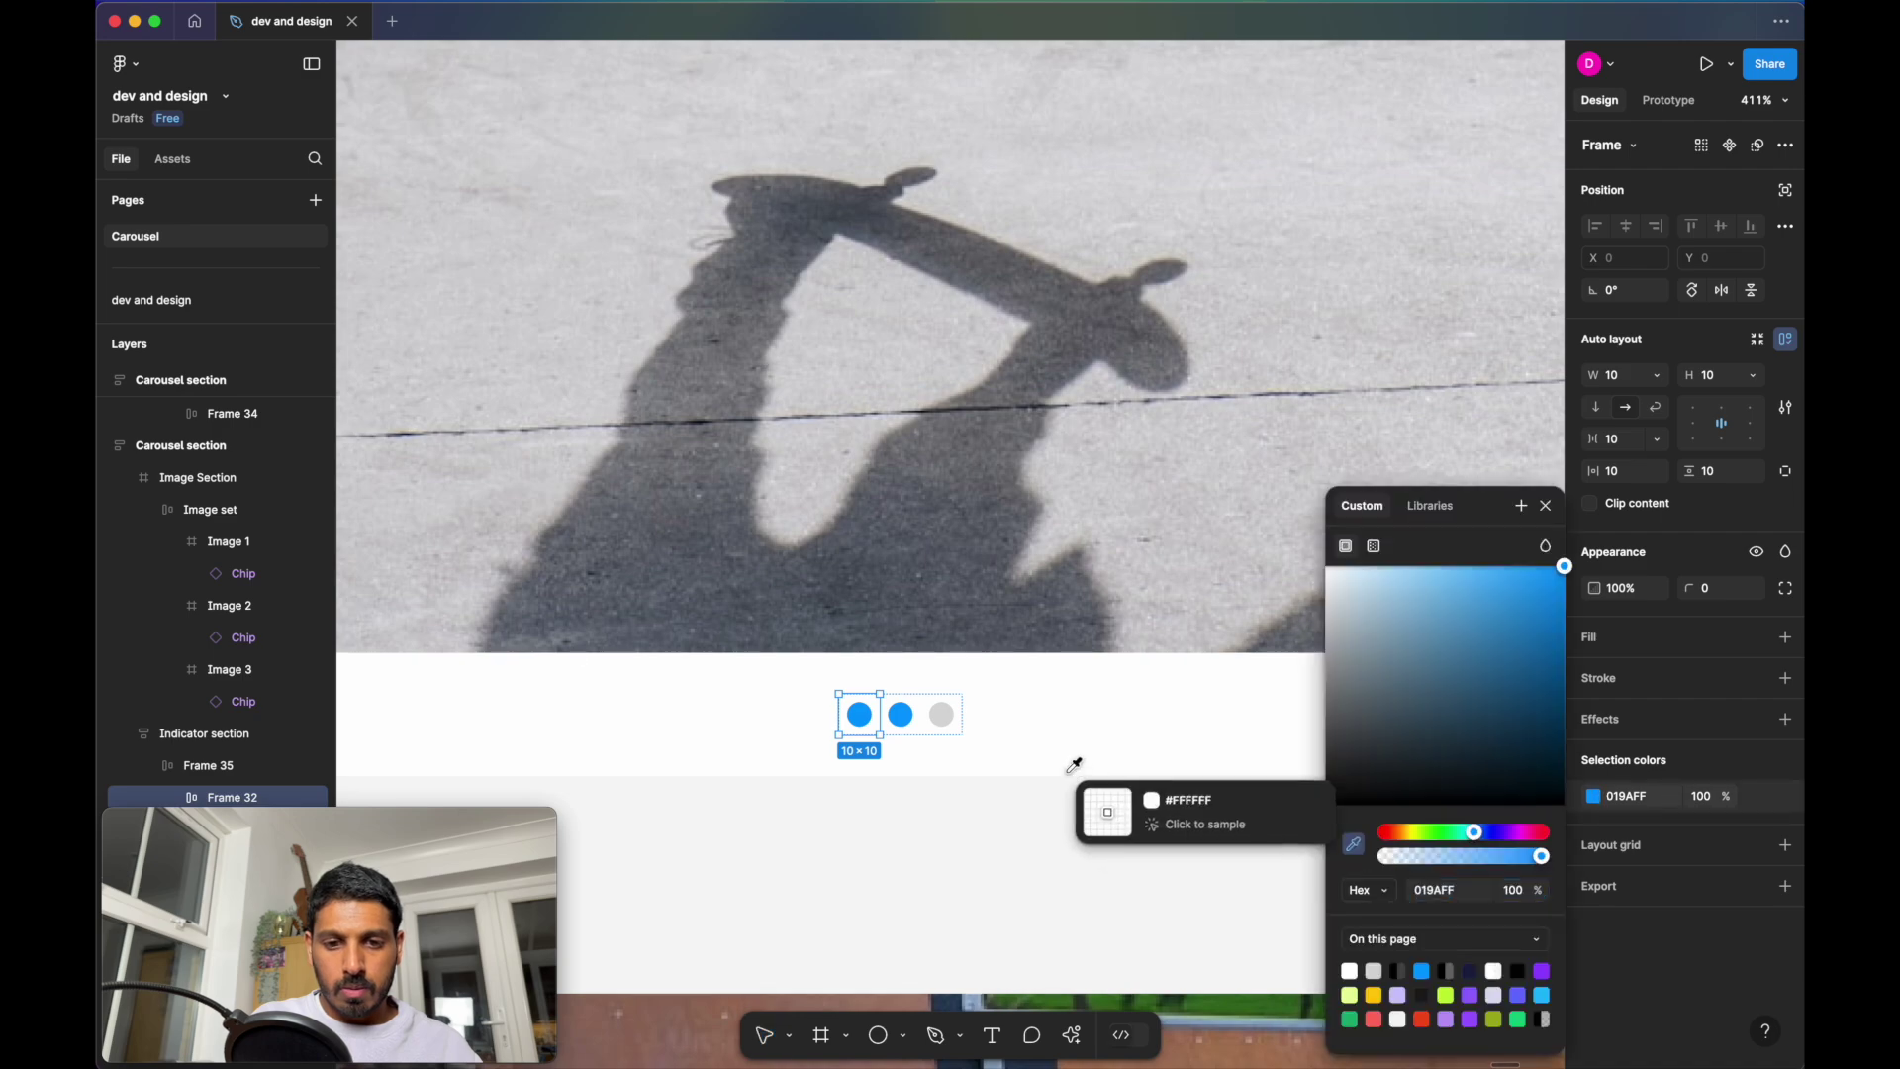
click(941, 702)
Recolour the last dot of the third Carousel section to the page's blue, 019AFF
scroll(941, 718, down, 15)
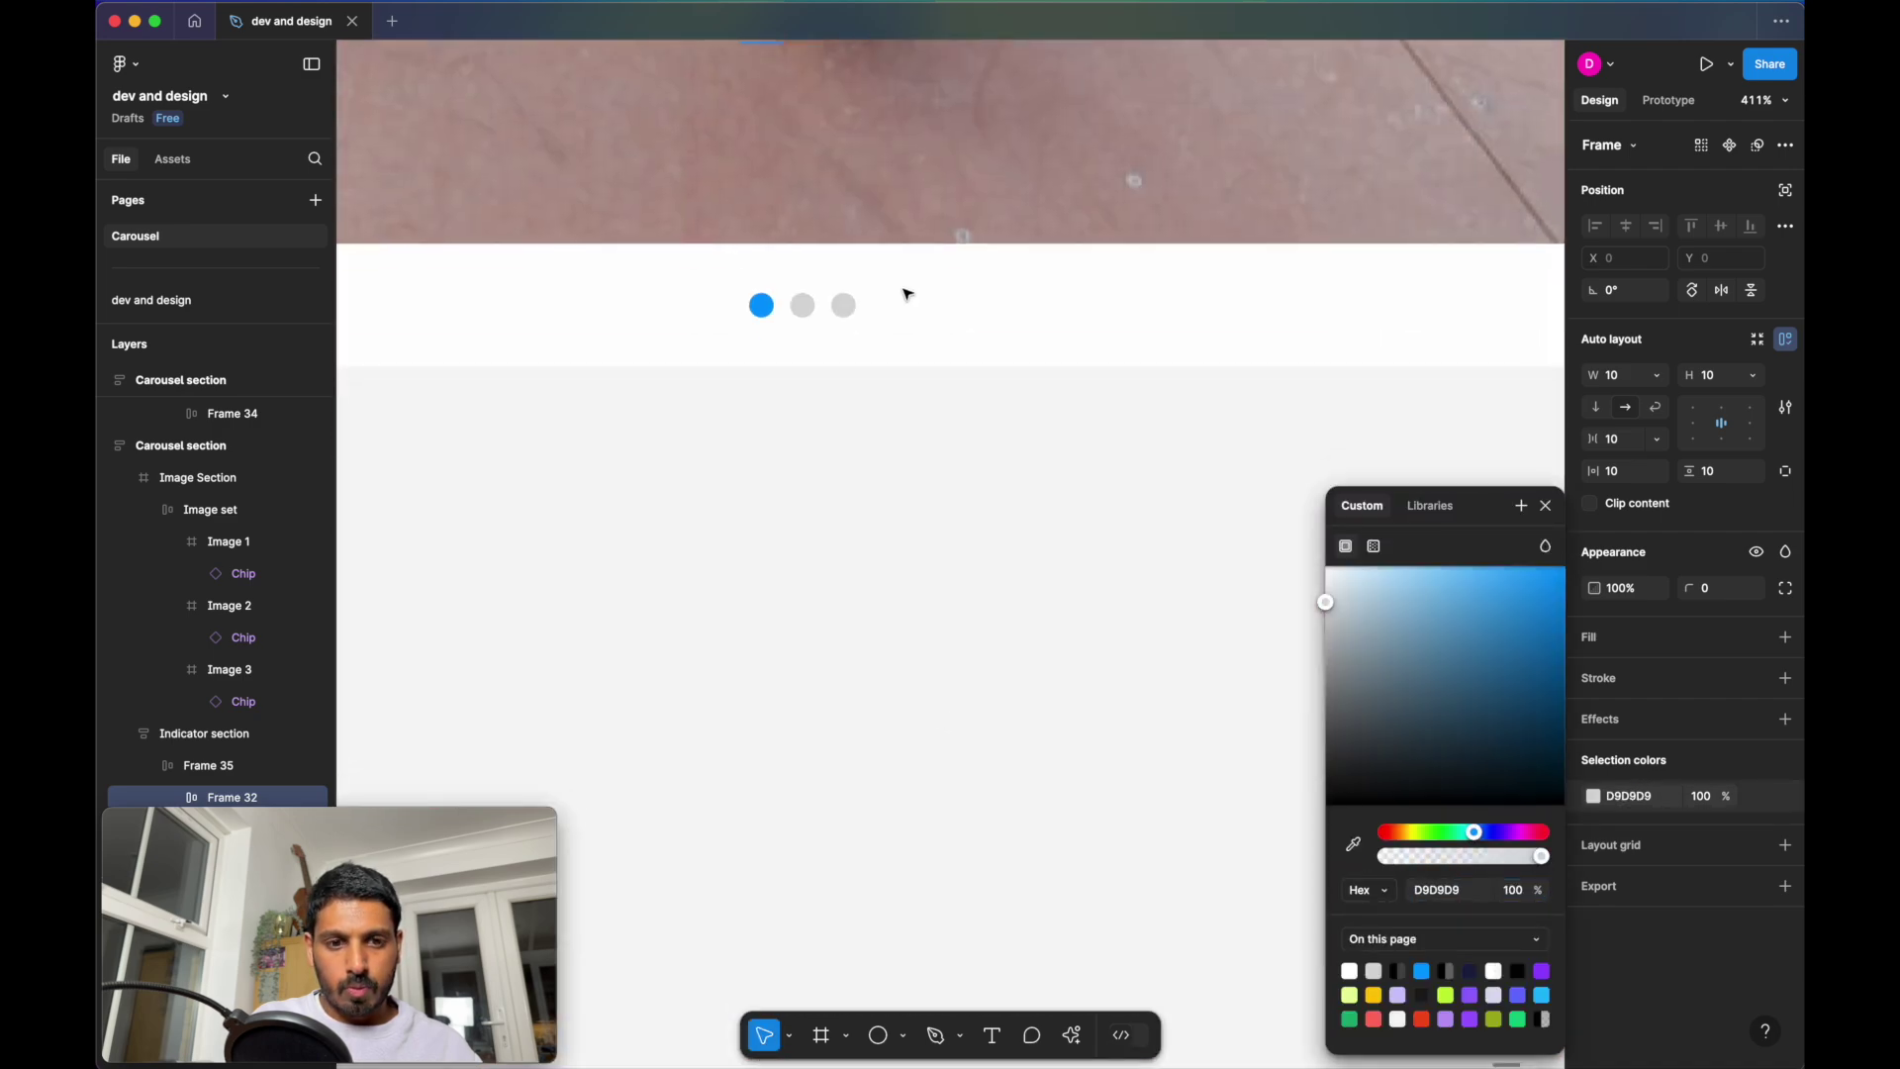
click(804, 310)
click(852, 314)
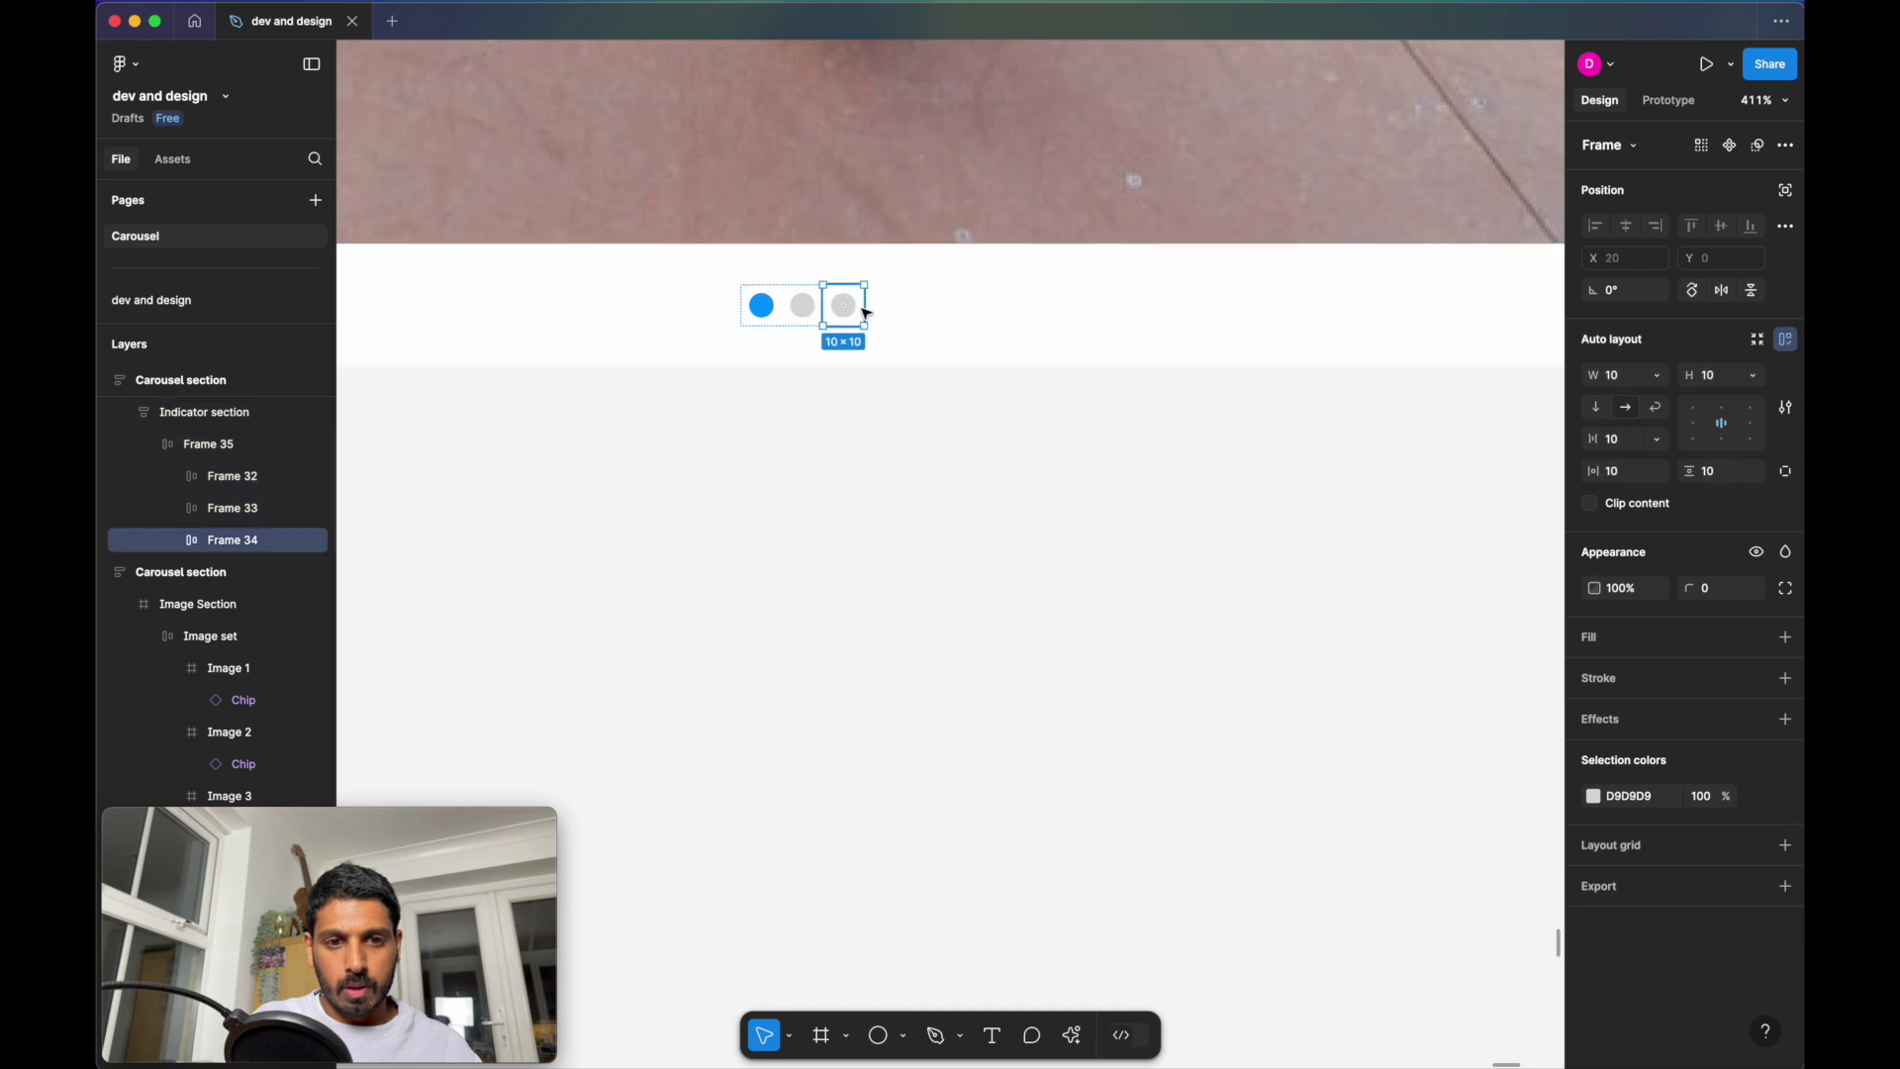
click(1593, 796)
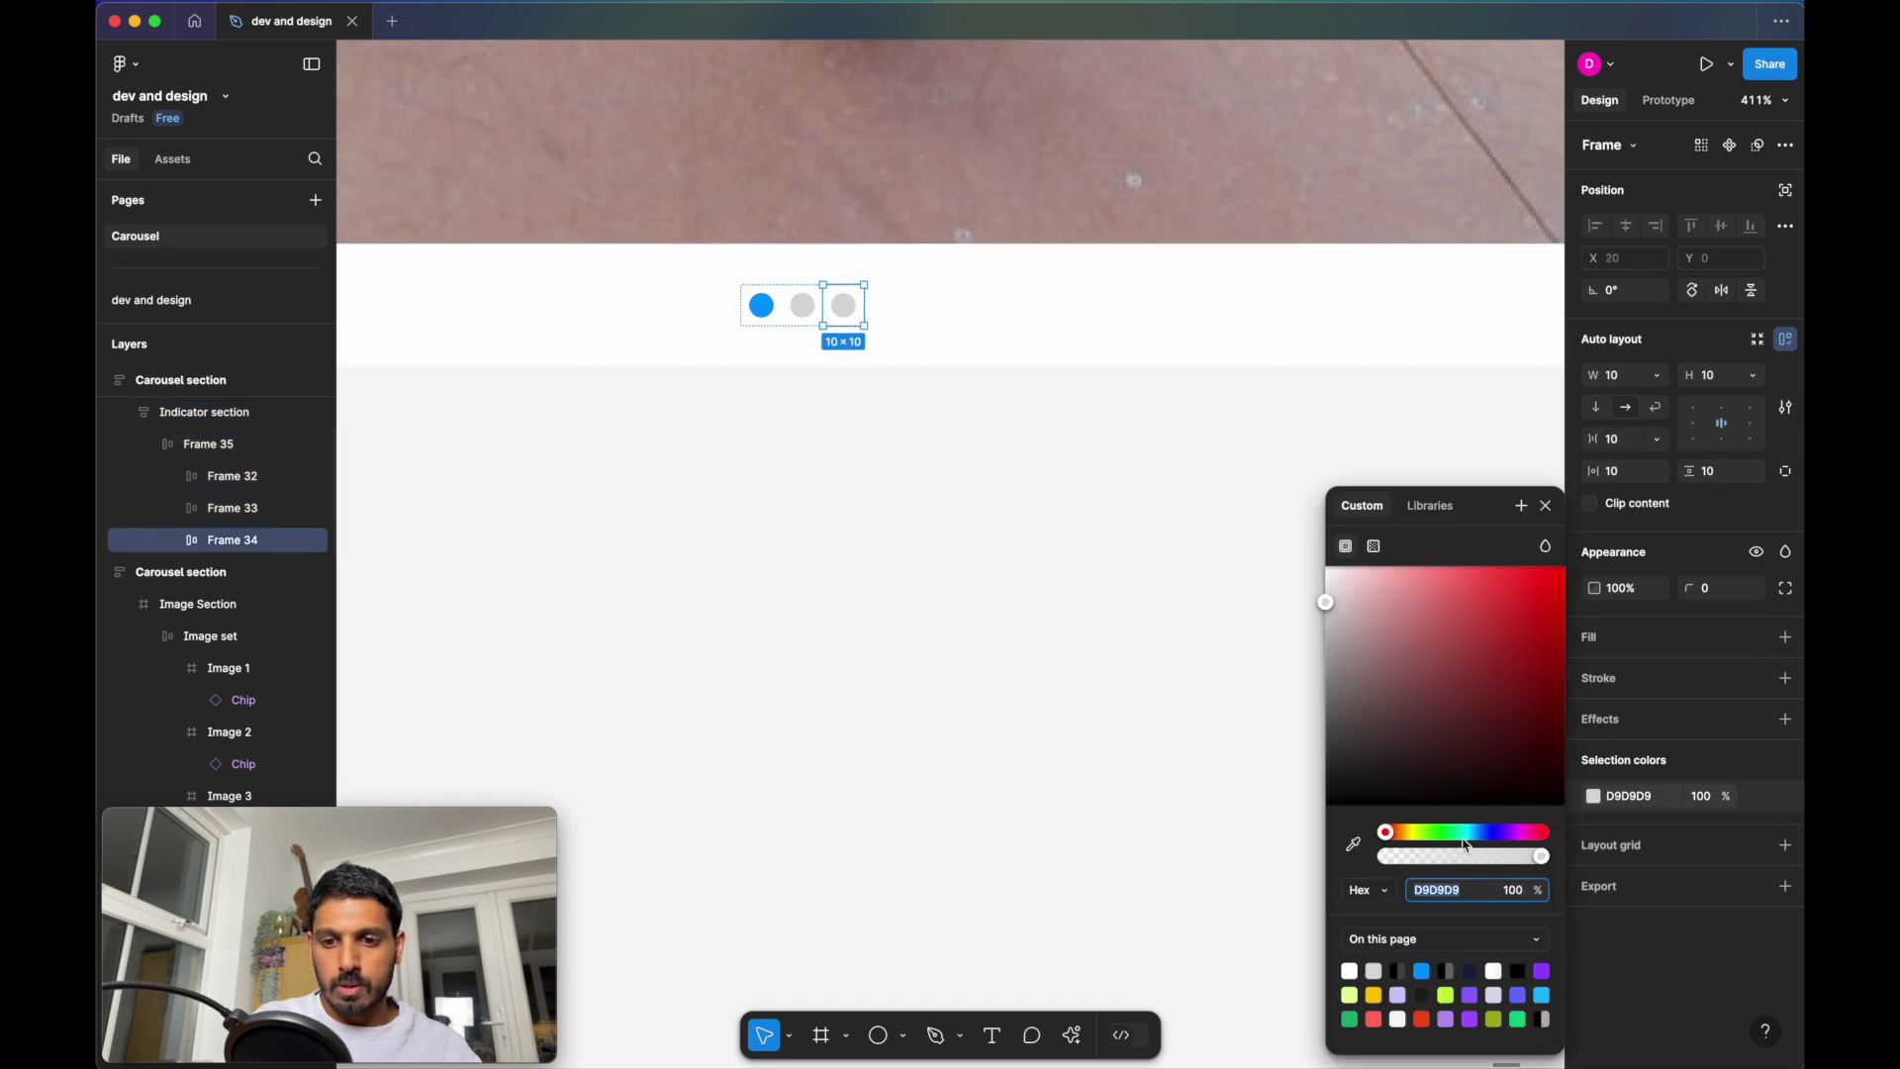
click(1436, 975)
Recolour the first dot of the third Carousel section to the page's grey, D9D9D9
click(761, 305)
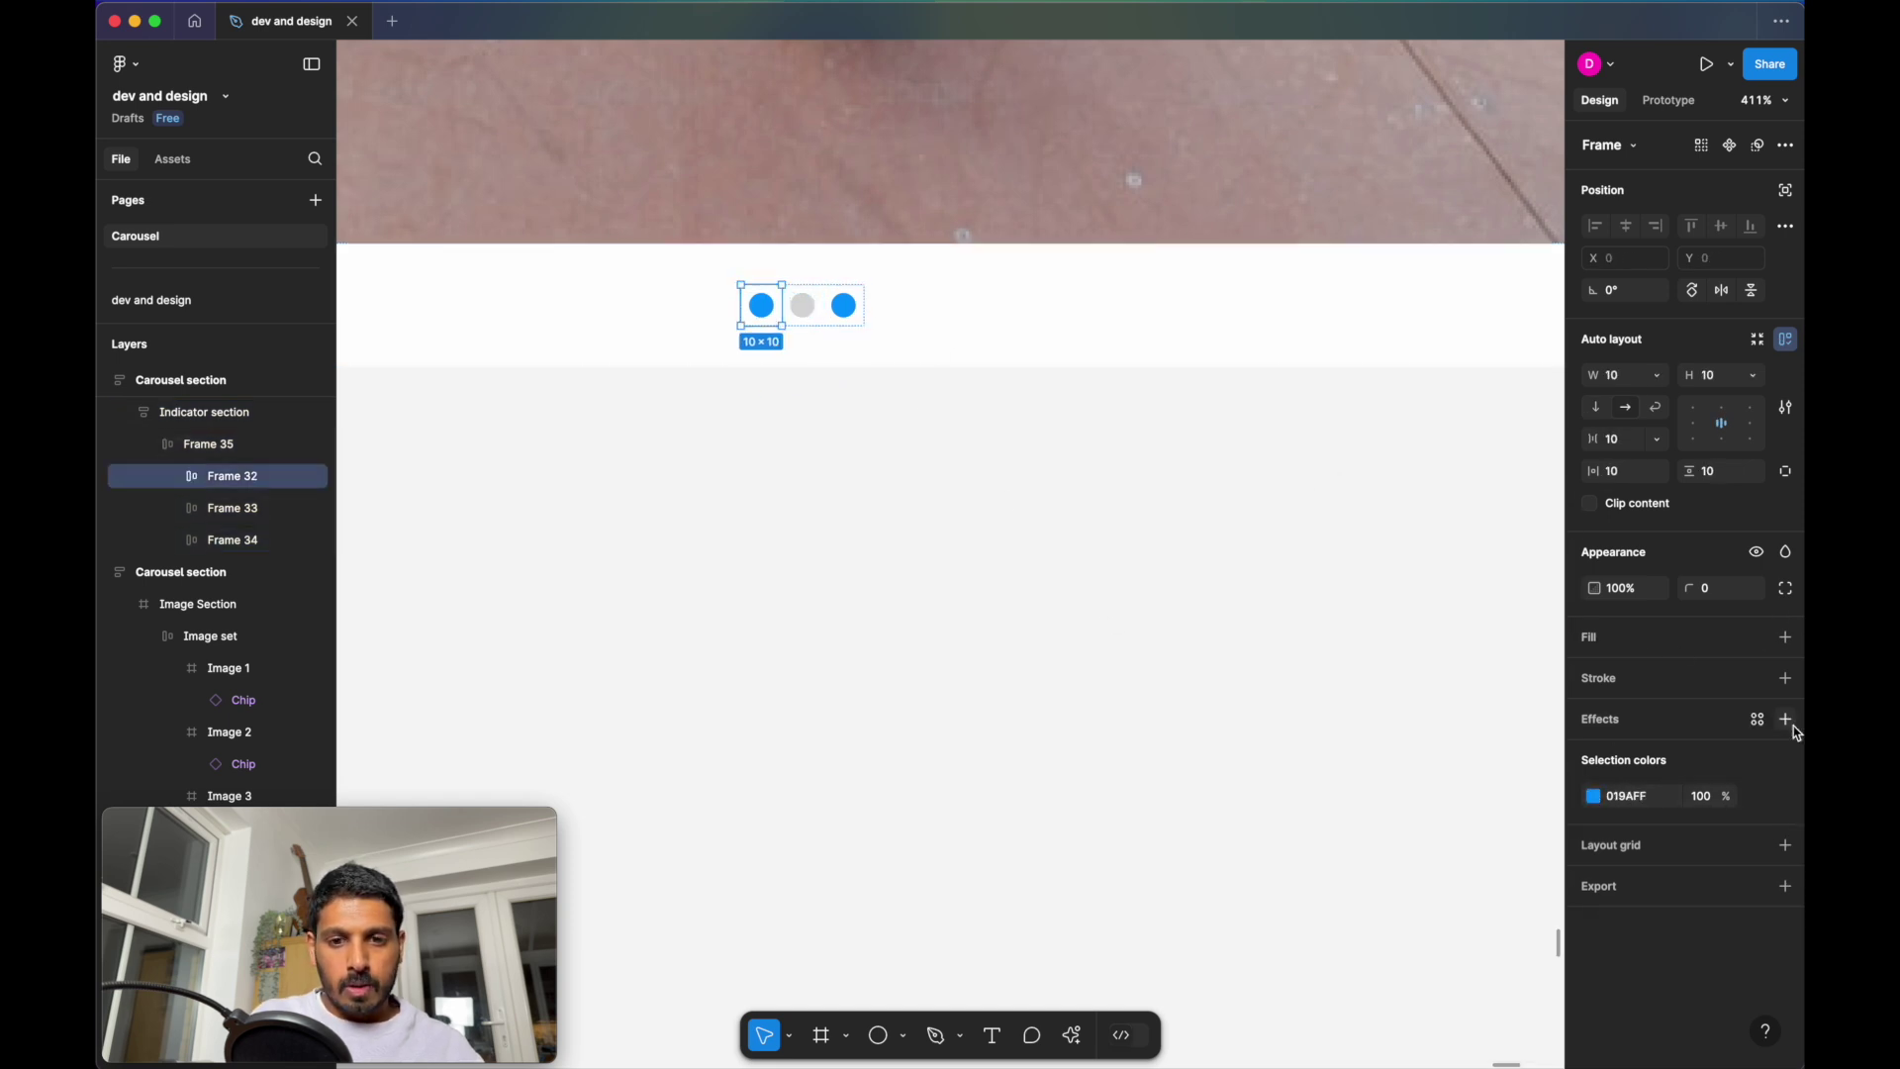
click(1596, 798)
click(1375, 970)
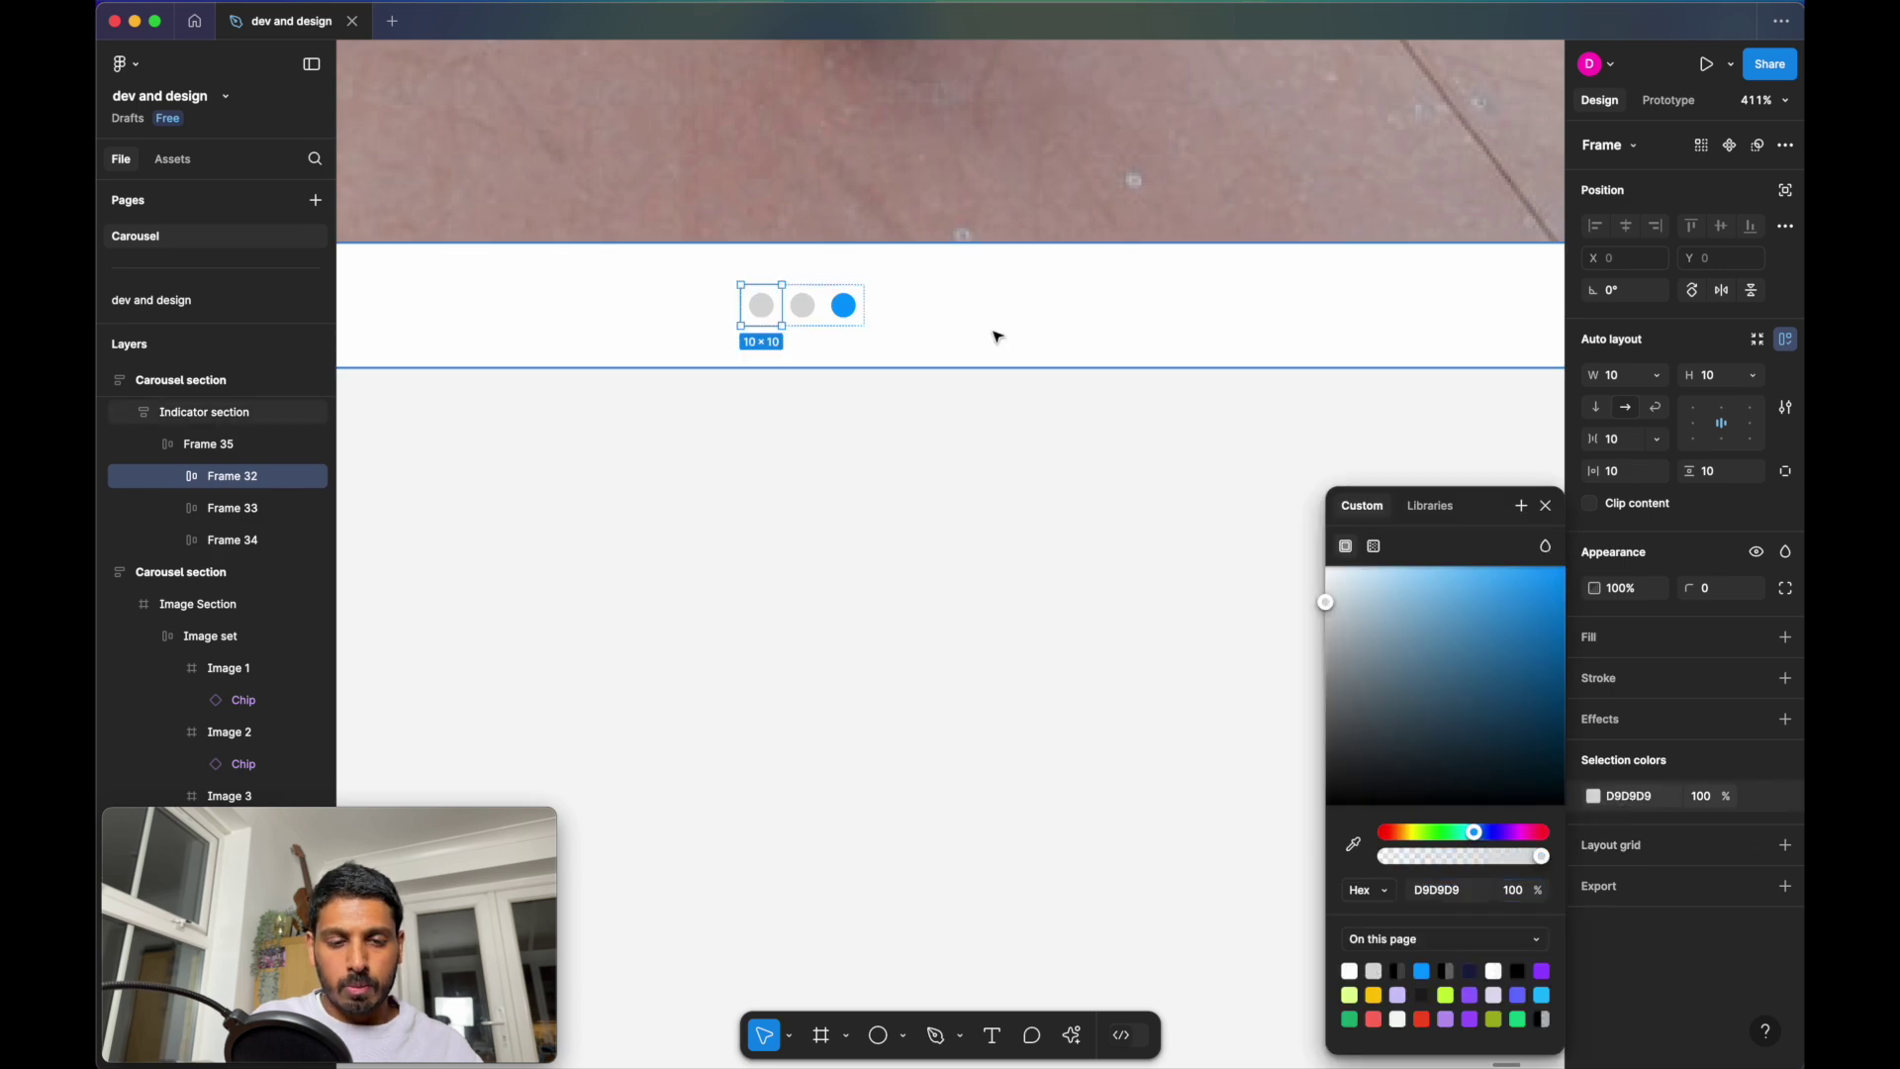
click(928, 503)
scroll(928, 504, down, 10)
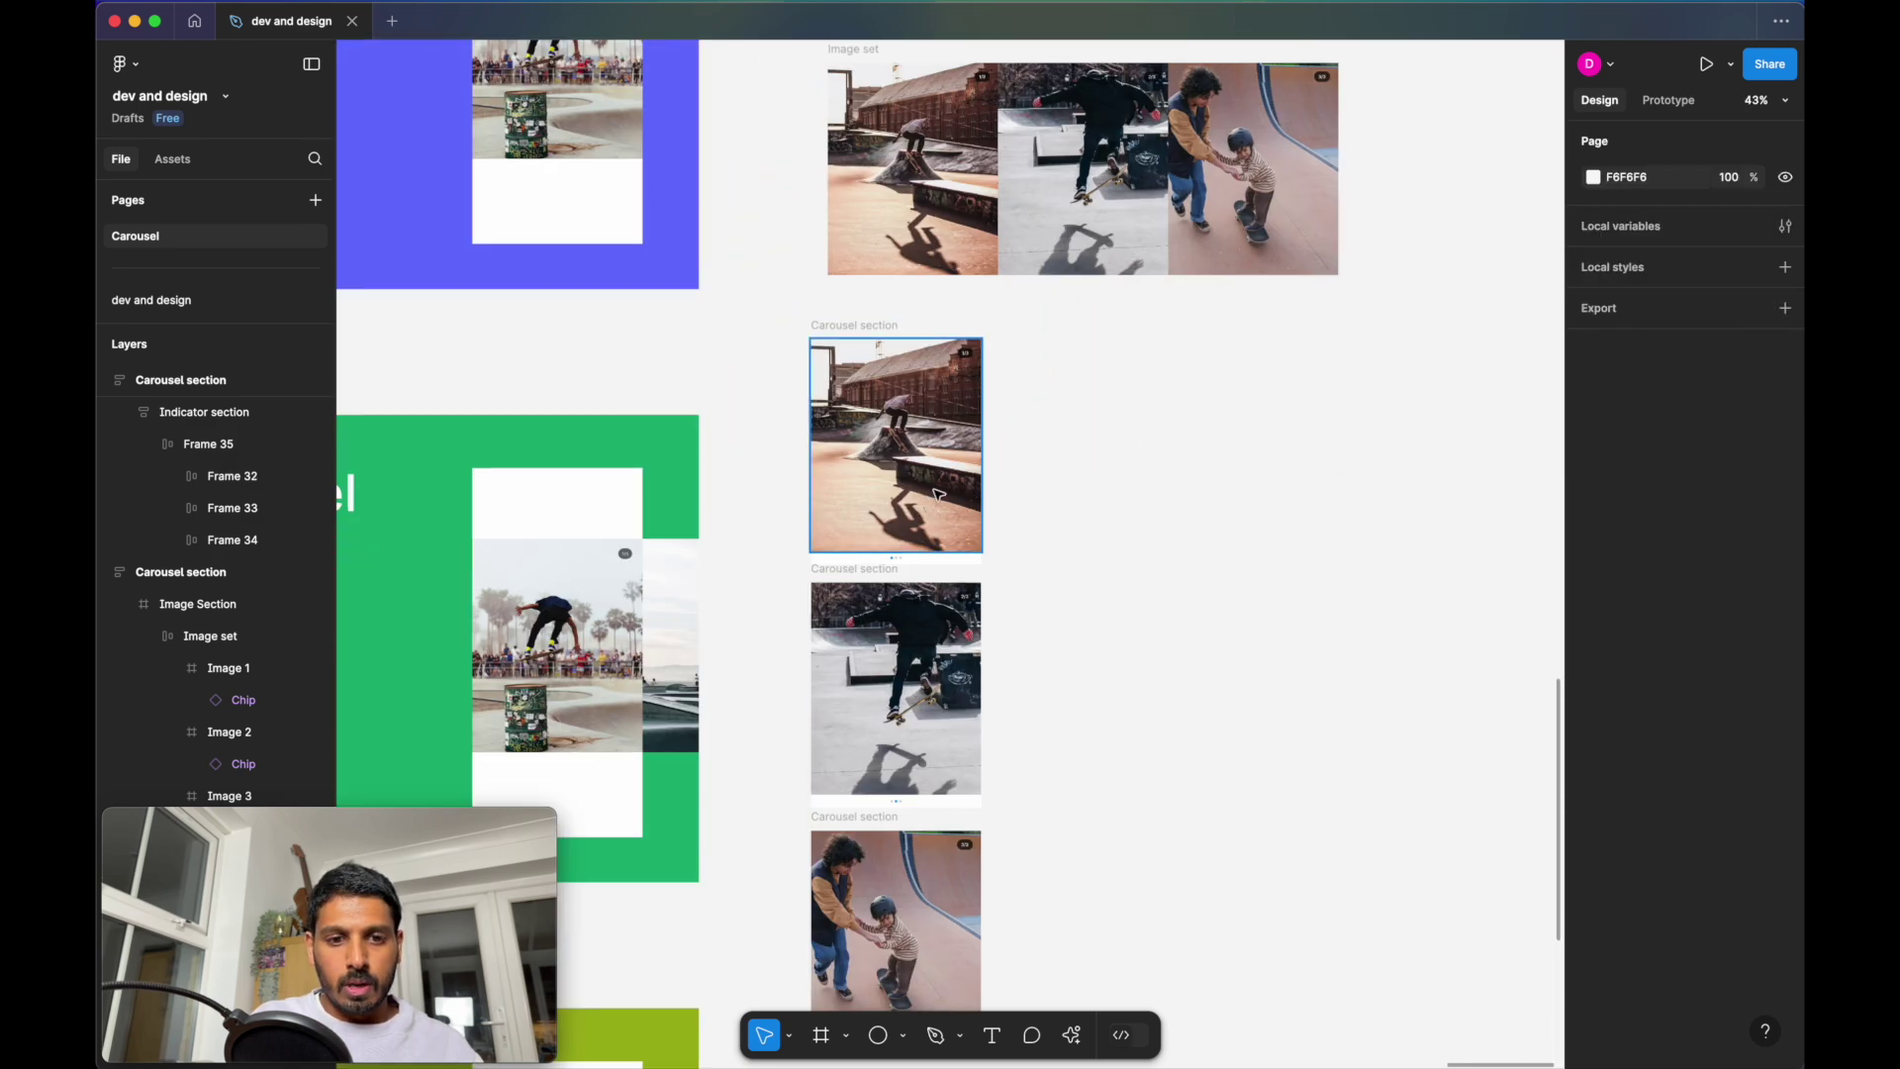
scroll(938, 495, down, 1)
scroll(891, 426, up, 2)
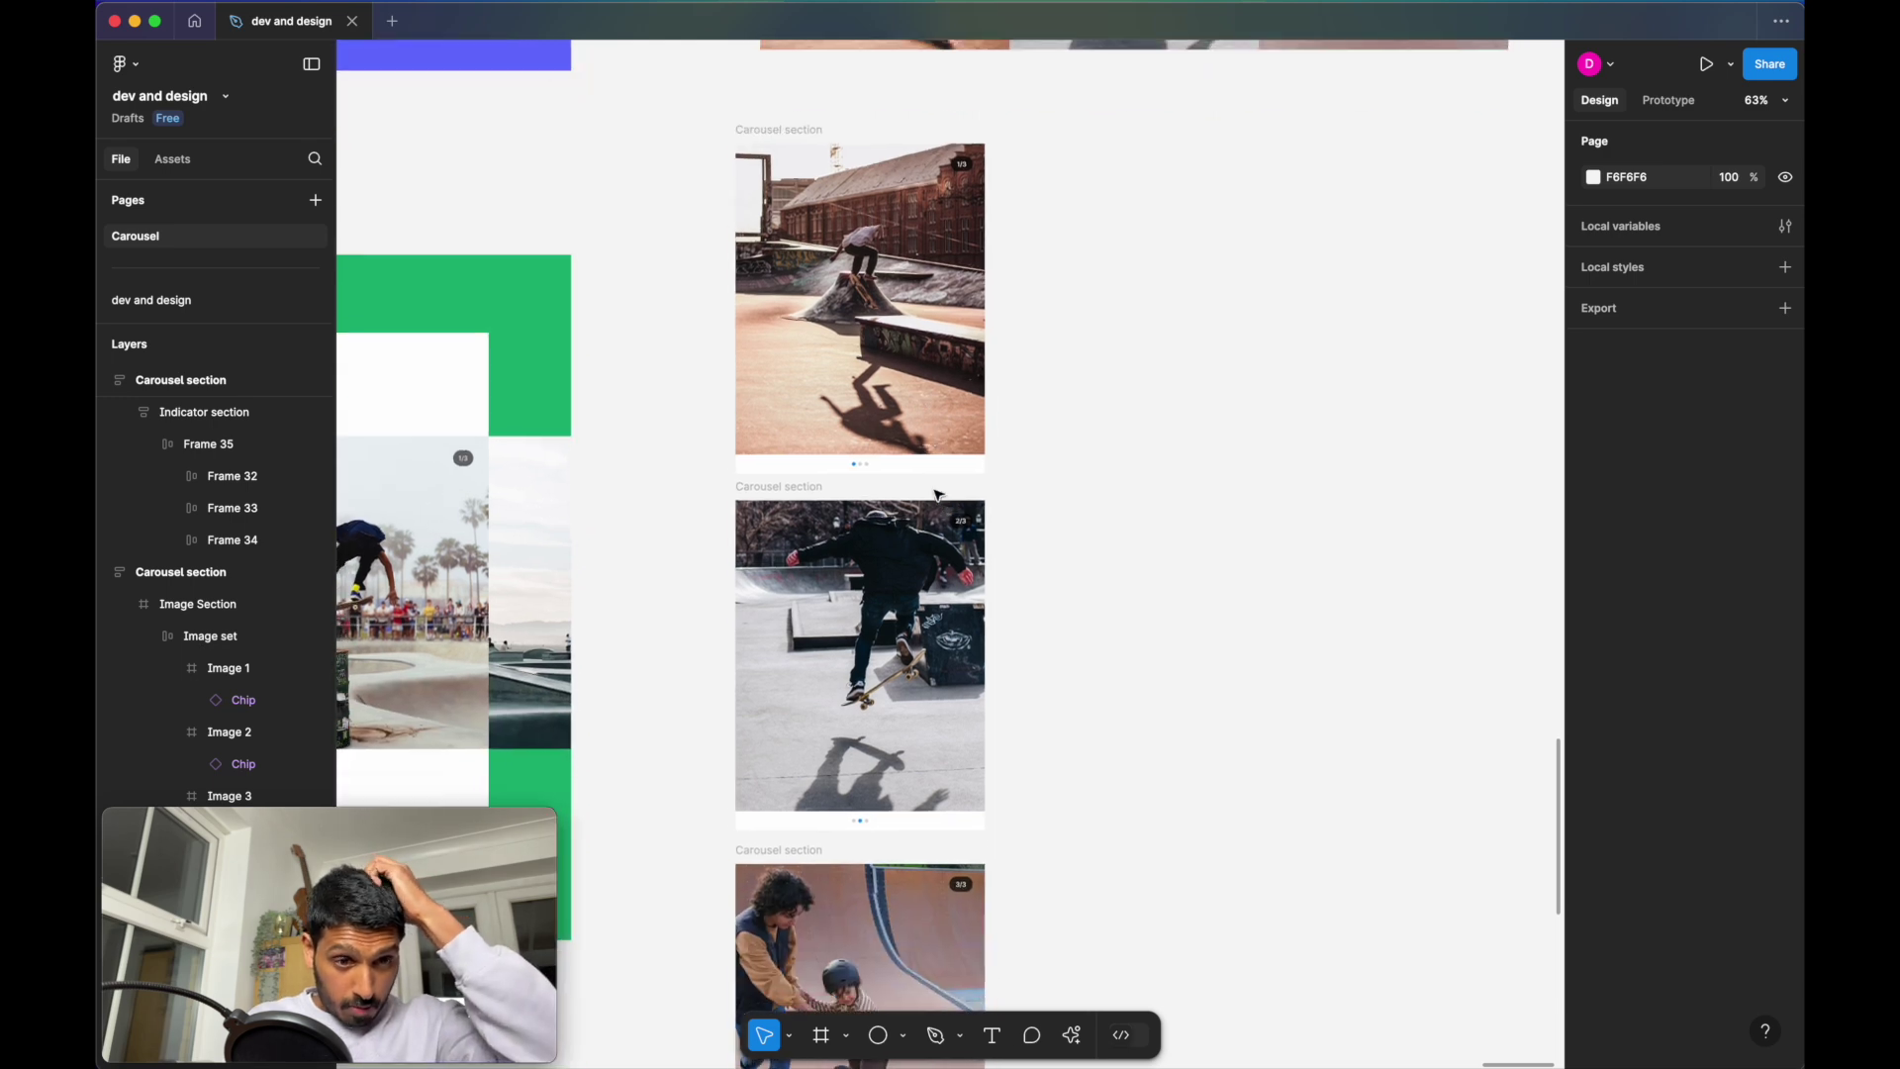
Link the first Carousel section's image section to the second Carousel section with an On drag prototype interaction
click(790, 140)
click(857, 350)
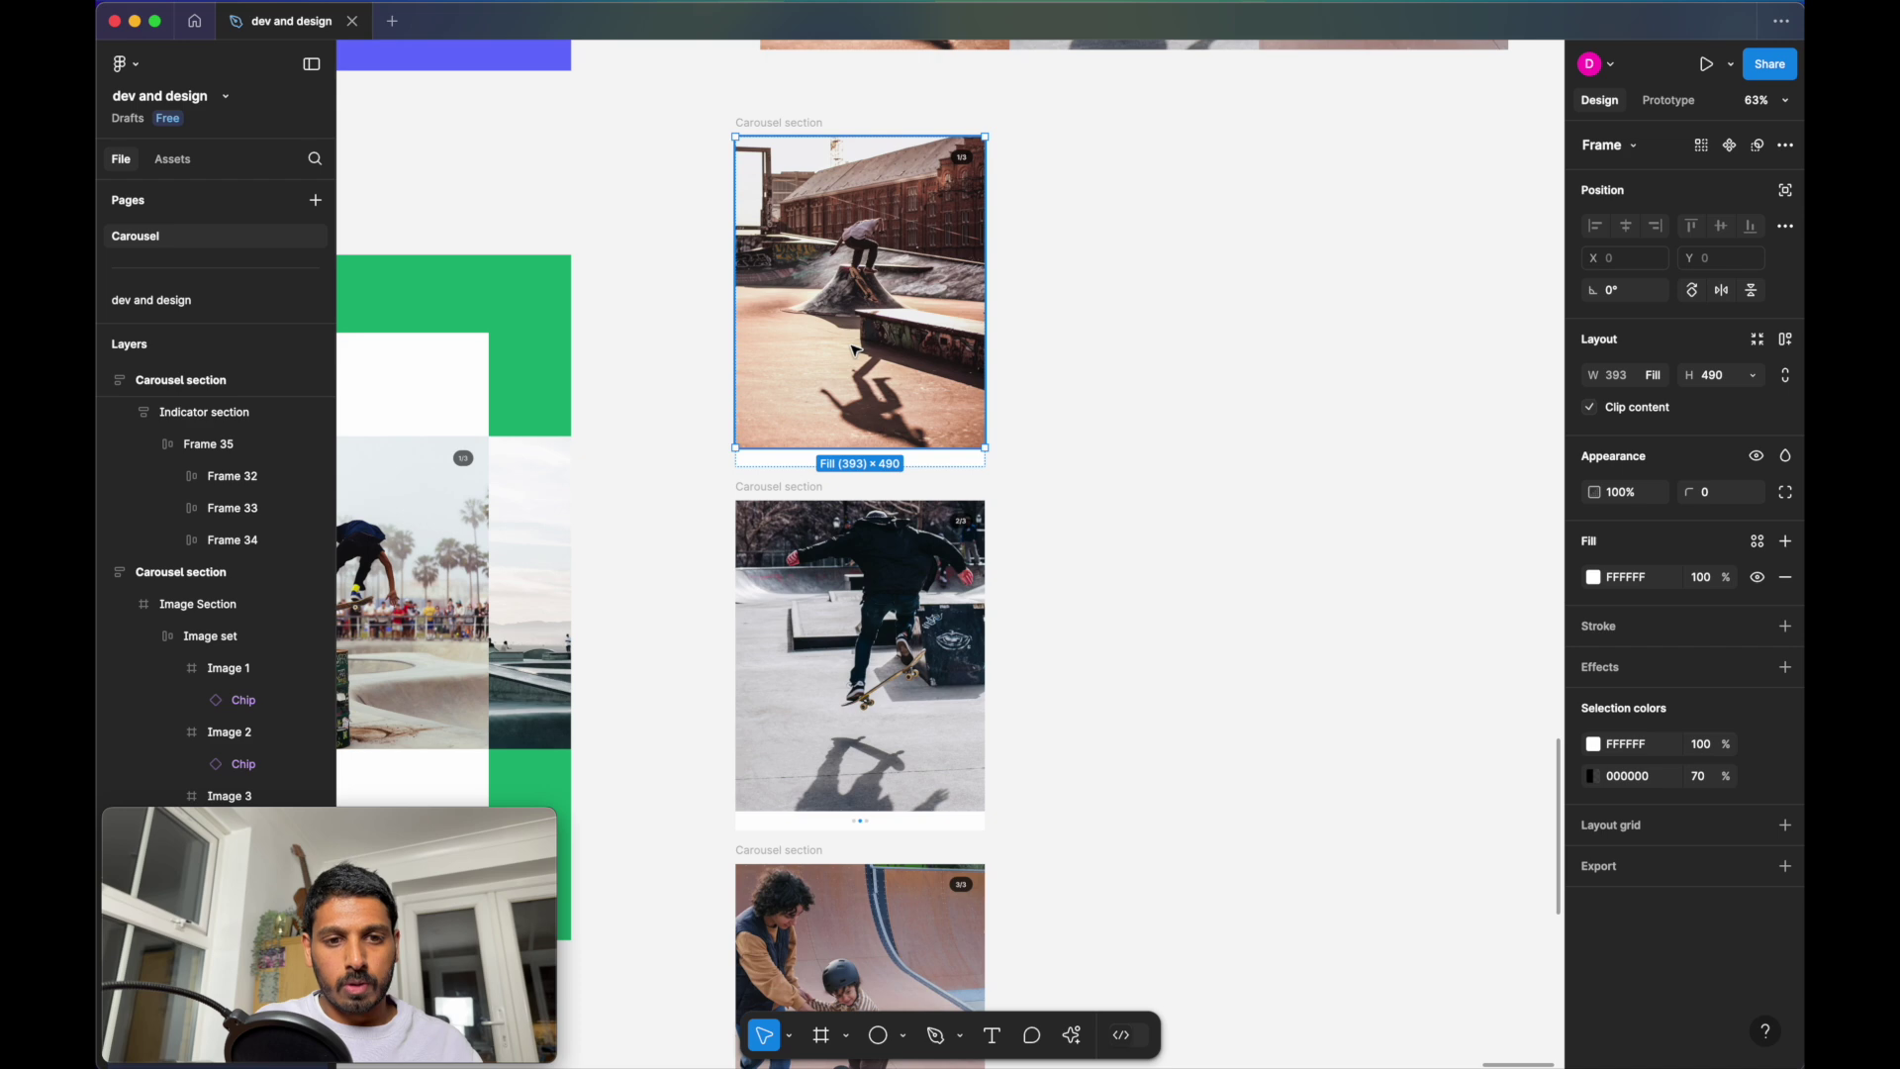
click(1671, 100)
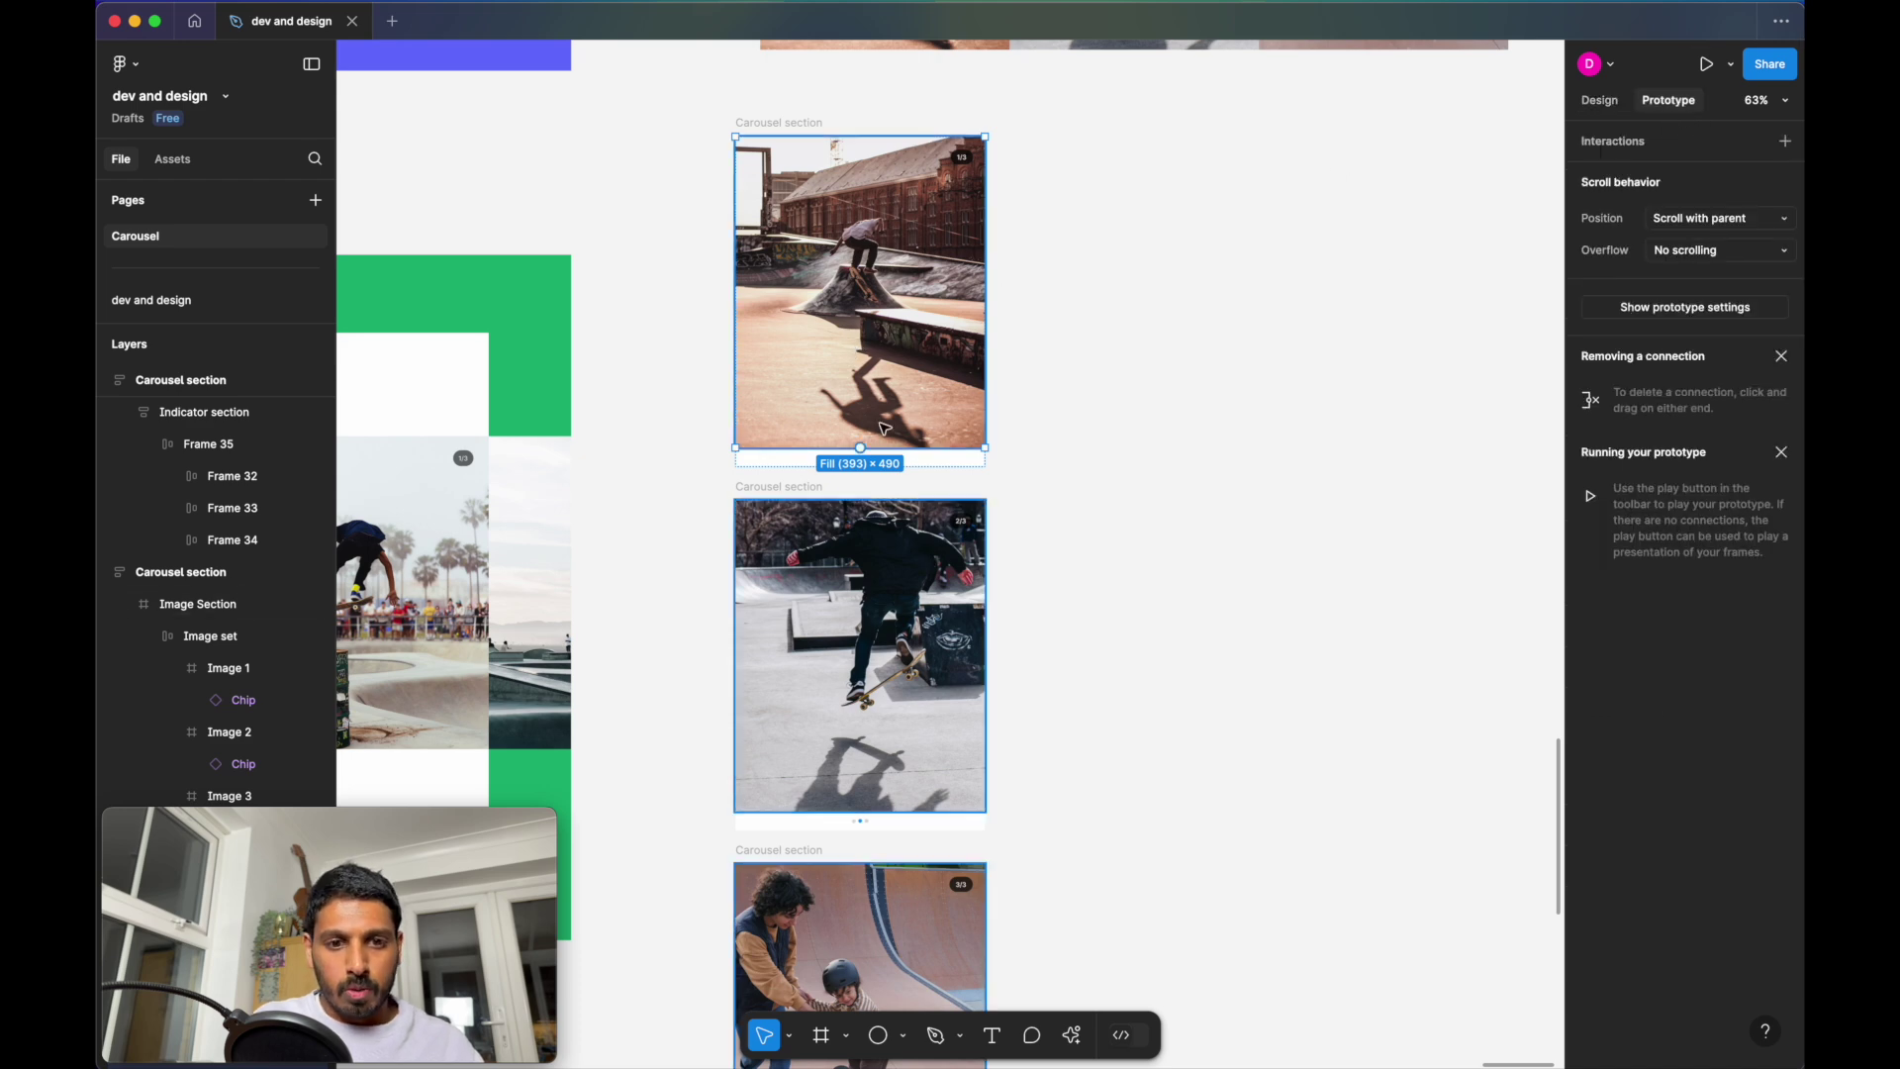
drag(860, 448, 872, 605)
click(910, 593)
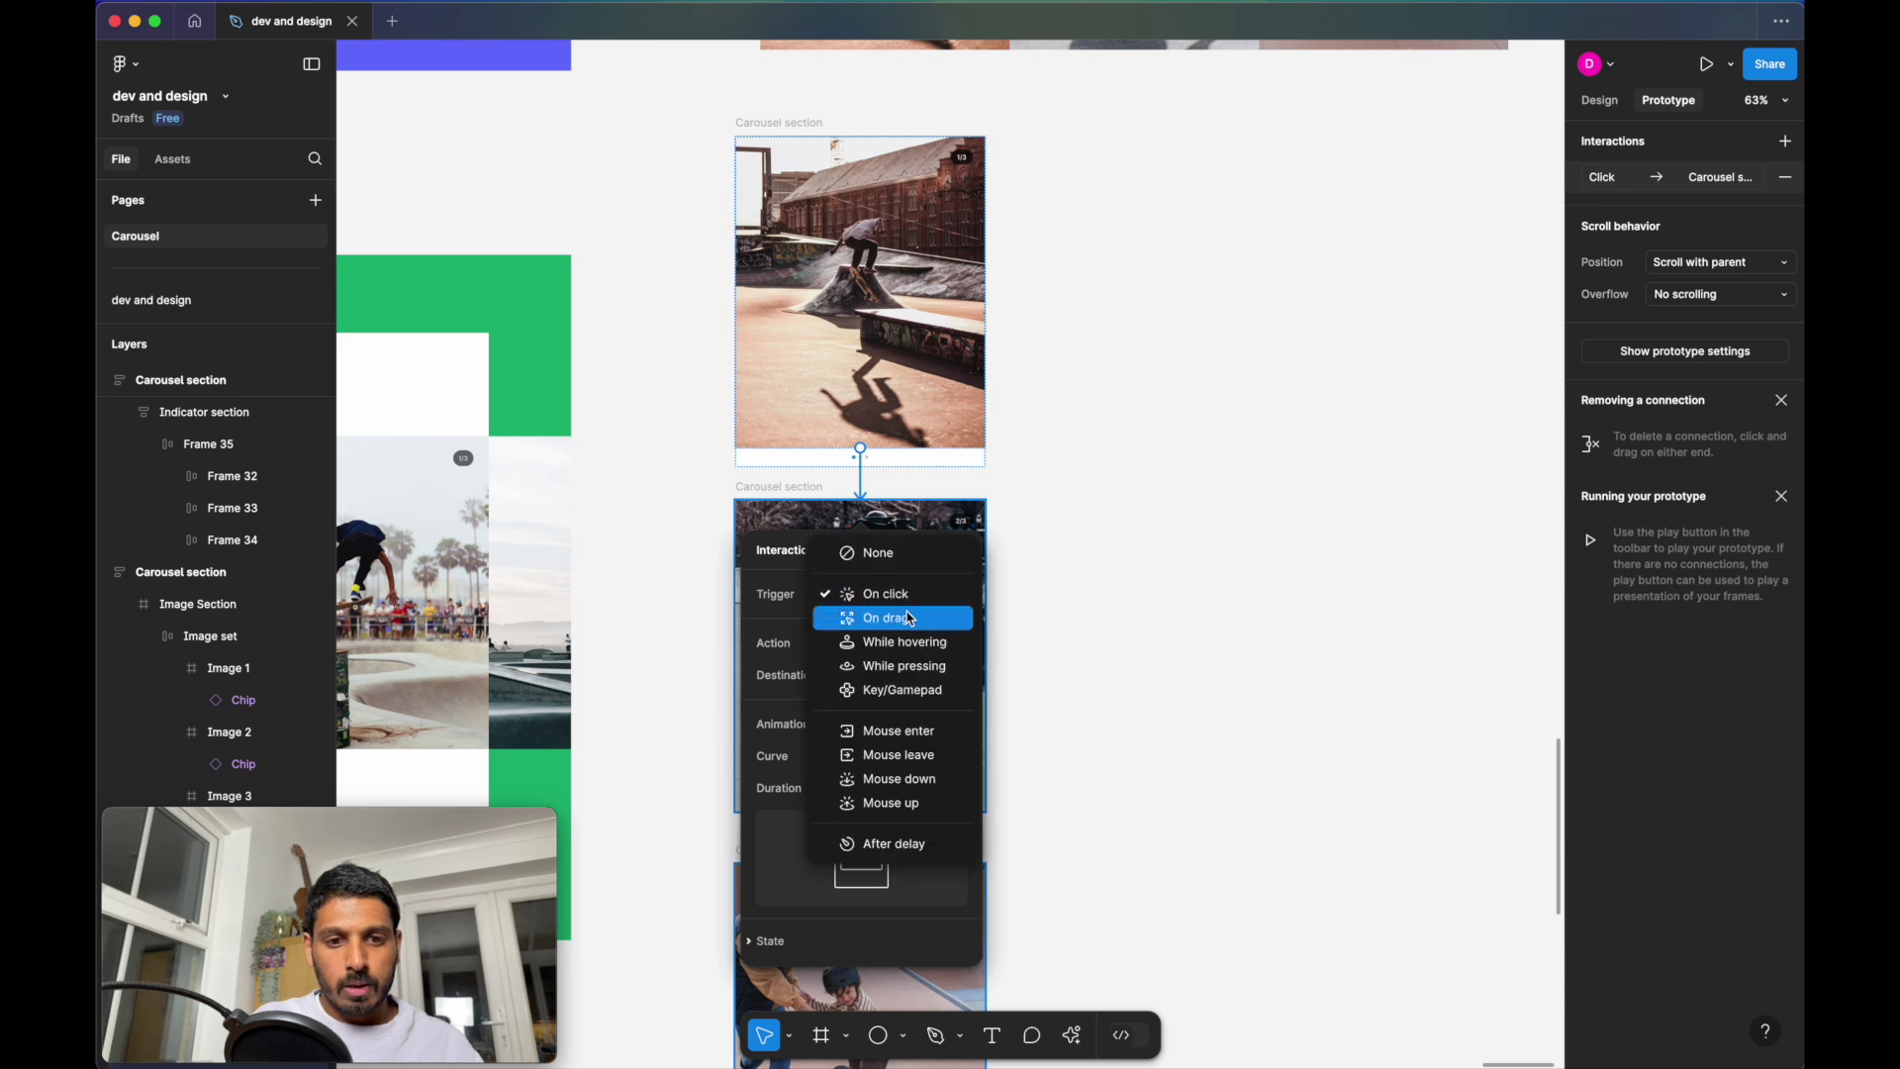
click(908, 620)
click(1175, 696)
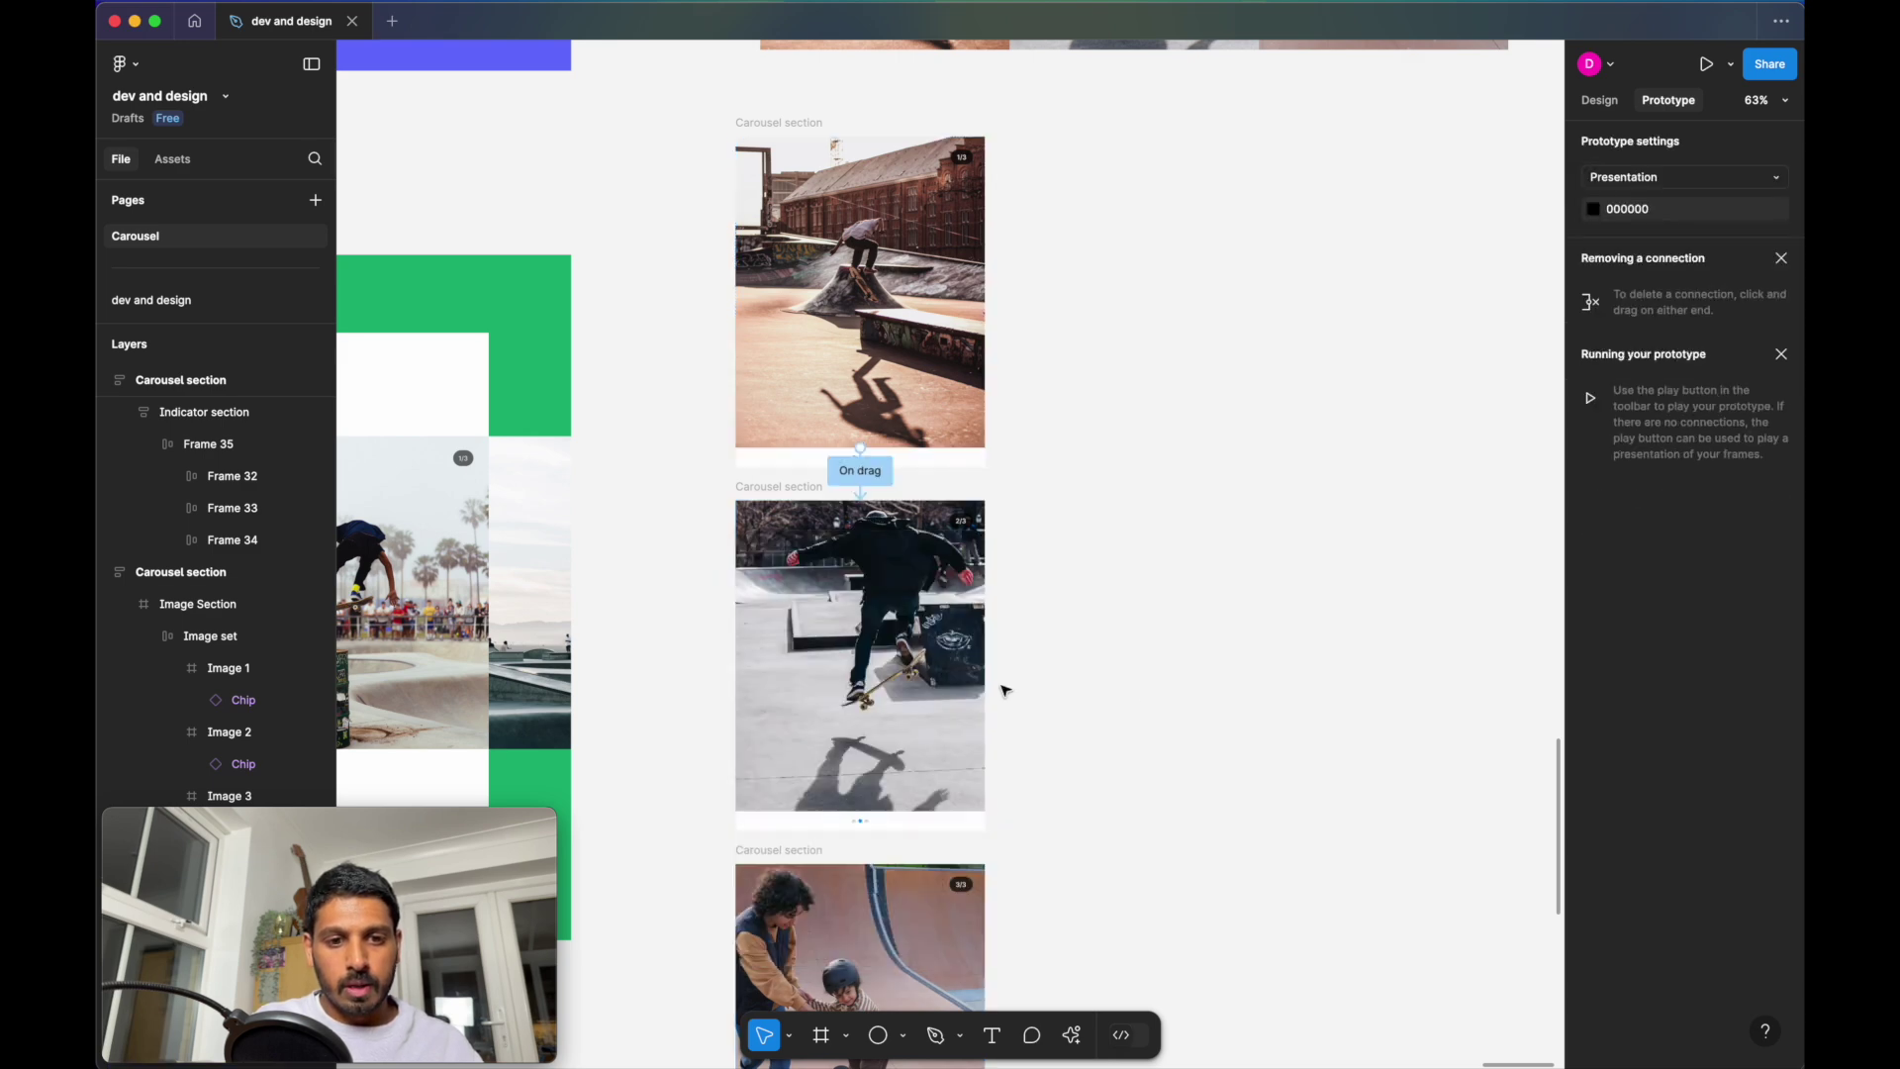
Link the second Carousel section's image set to the third Carousel section with an On drag prototype interaction
scroll(1000, 686, down, 3)
click(878, 656)
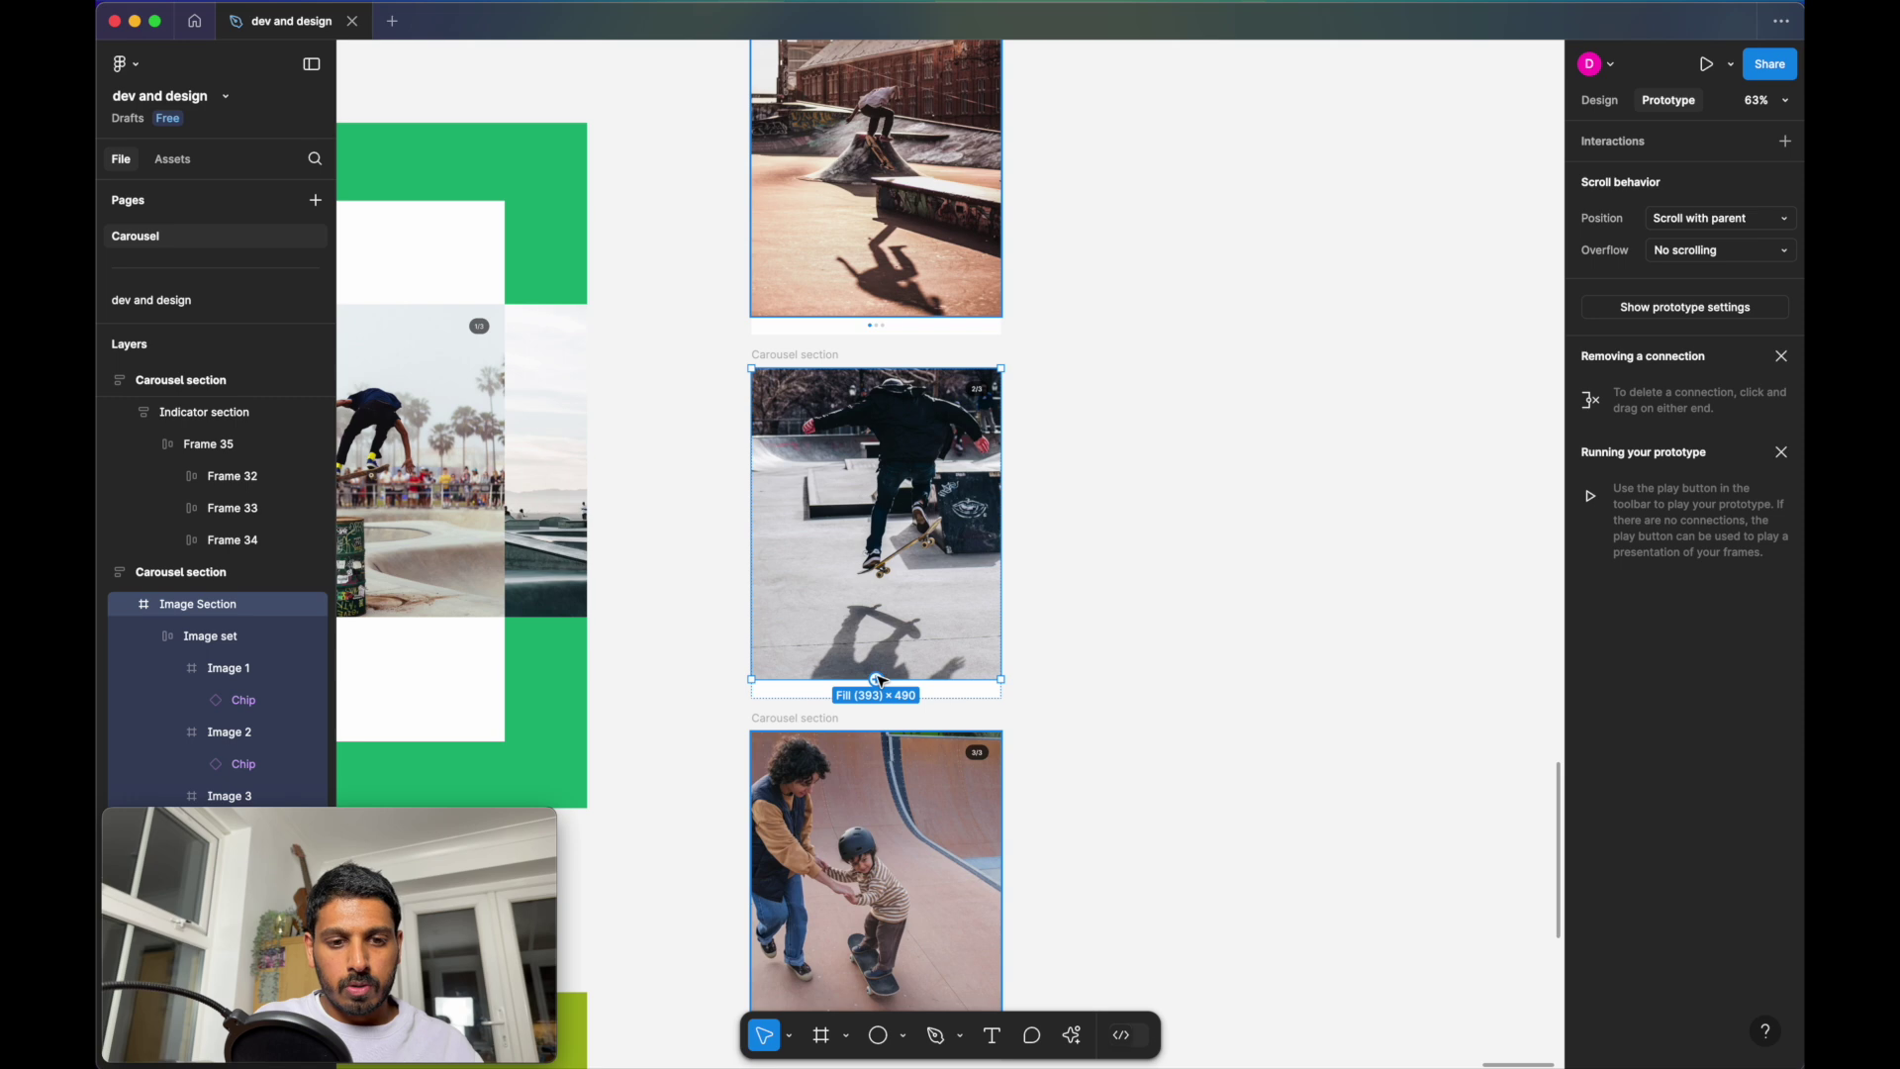
click(881, 588)
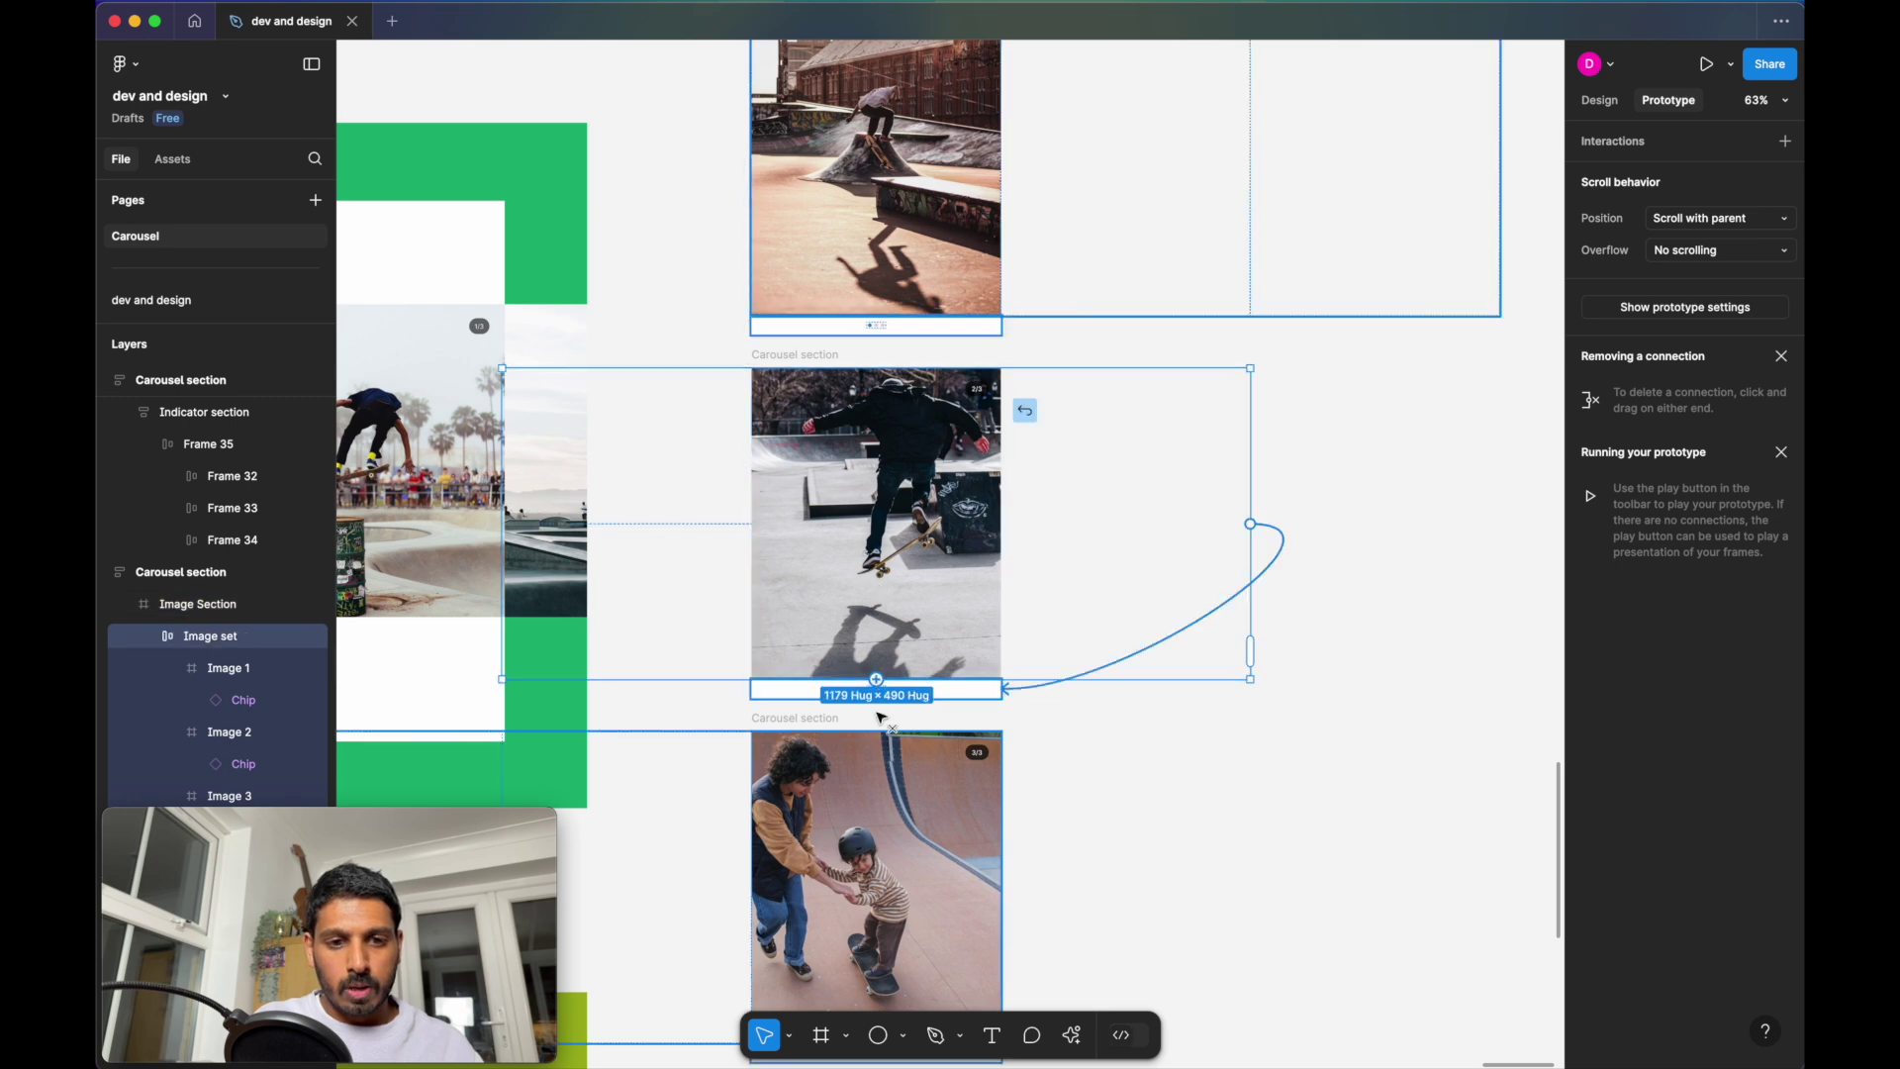
drag(885, 774, 886, 777)
click(939, 835)
click(896, 857)
scroll(1102, 763, down, 5)
click(1102, 763)
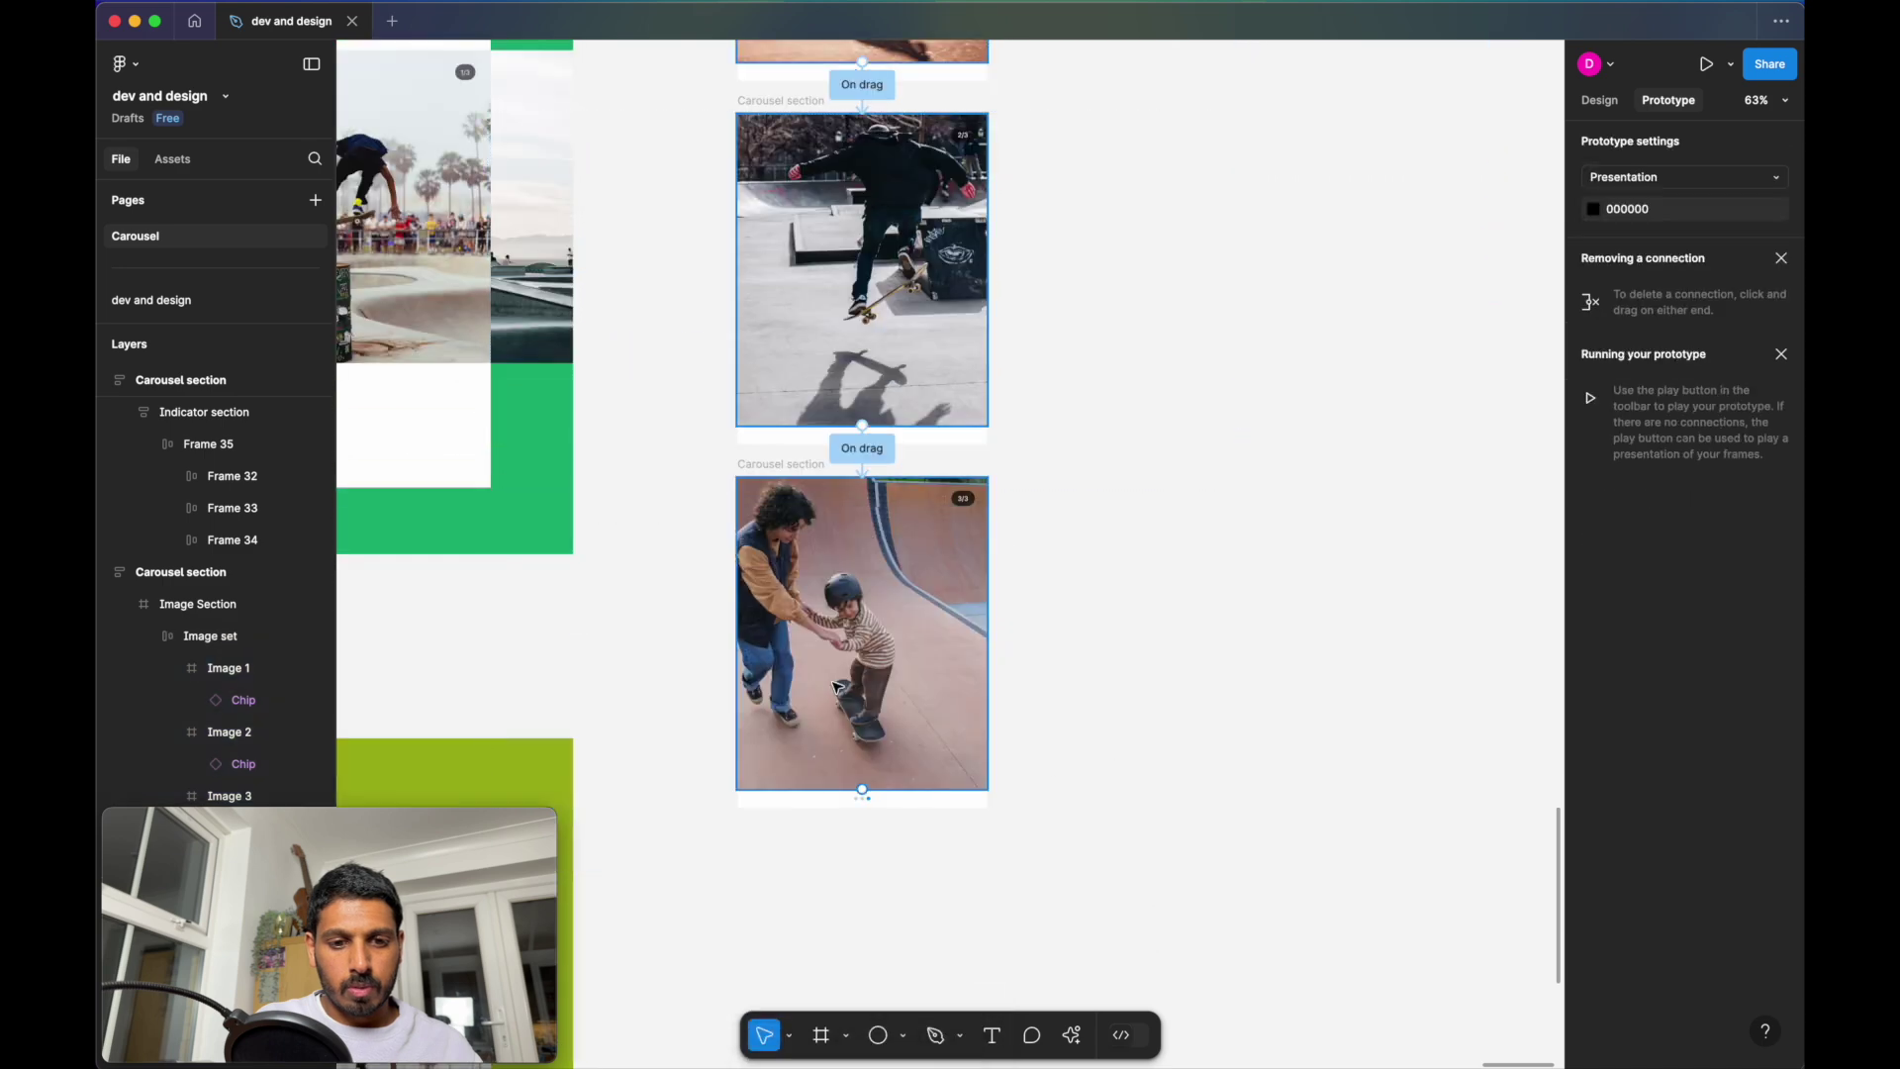
Link Image 3 of the third Carousel section back to the second Carousel section with an On drag interaction
click(839, 690)
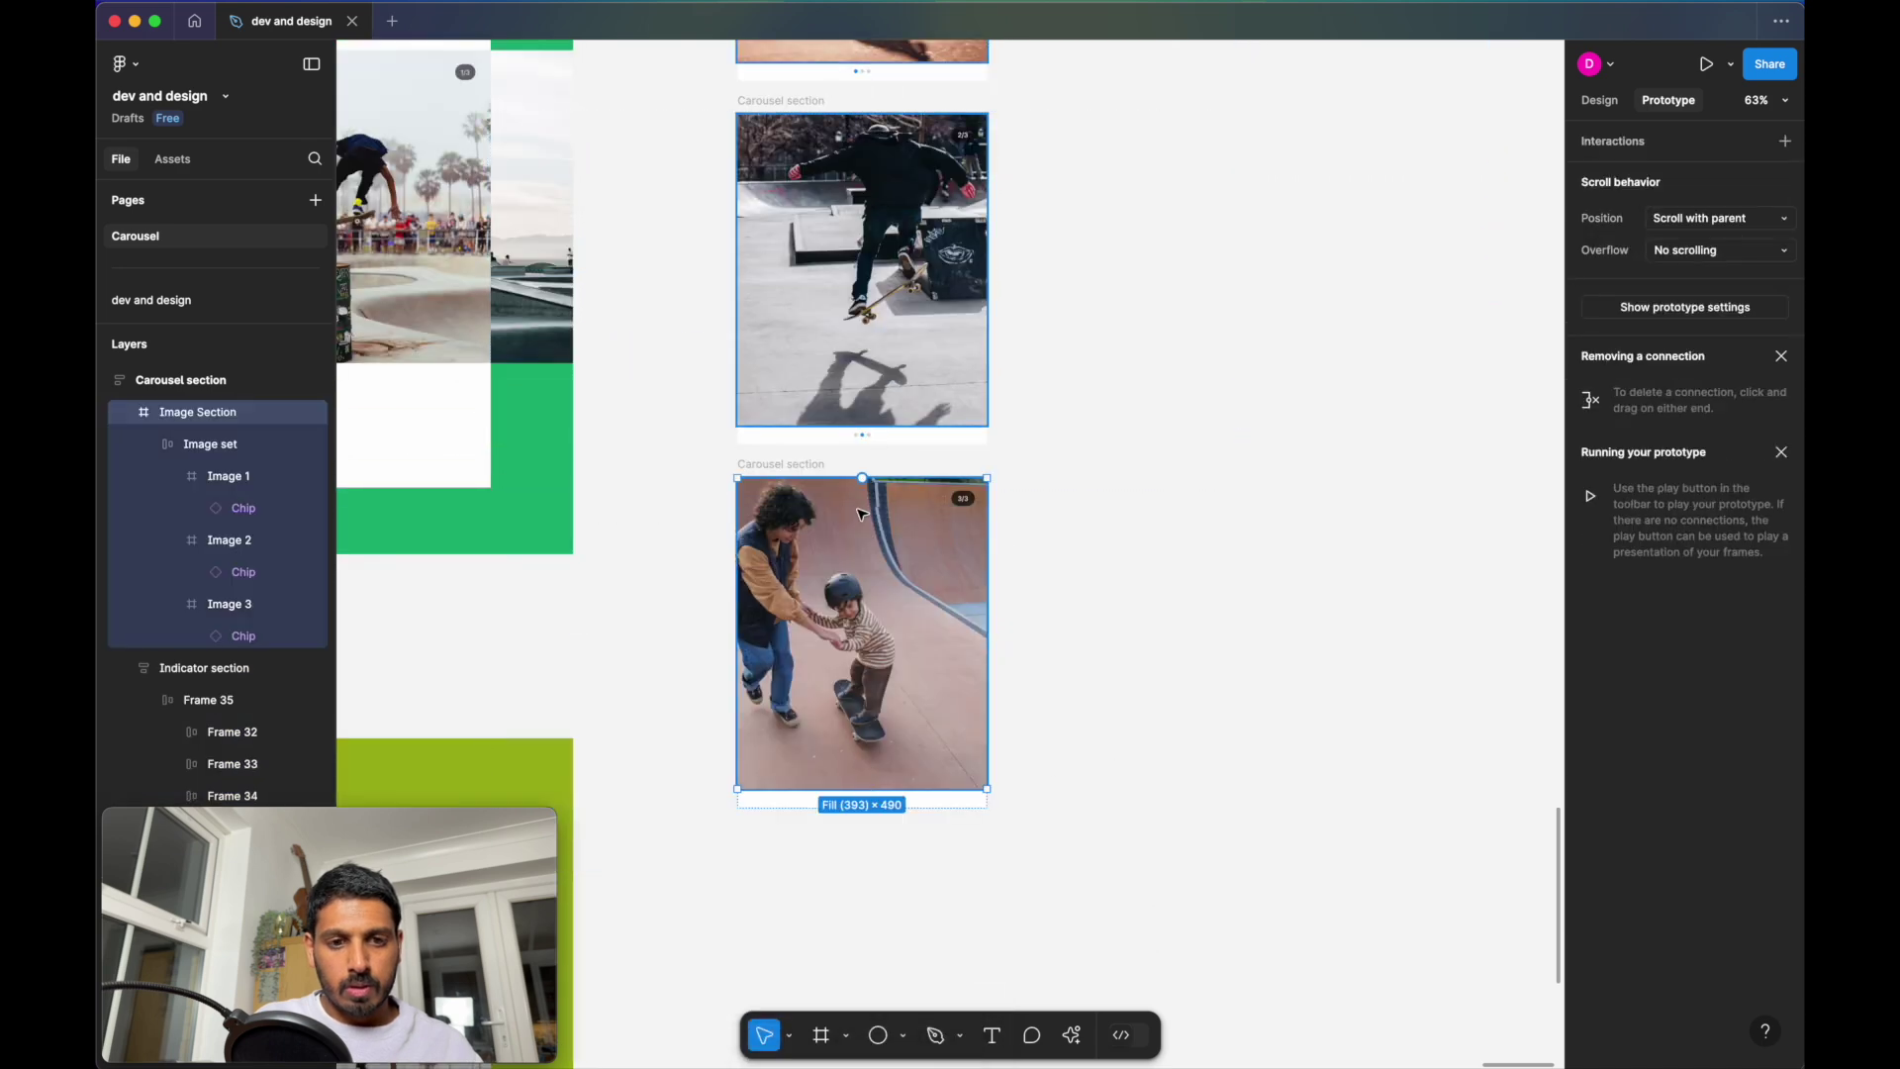
click(869, 494)
click(871, 487)
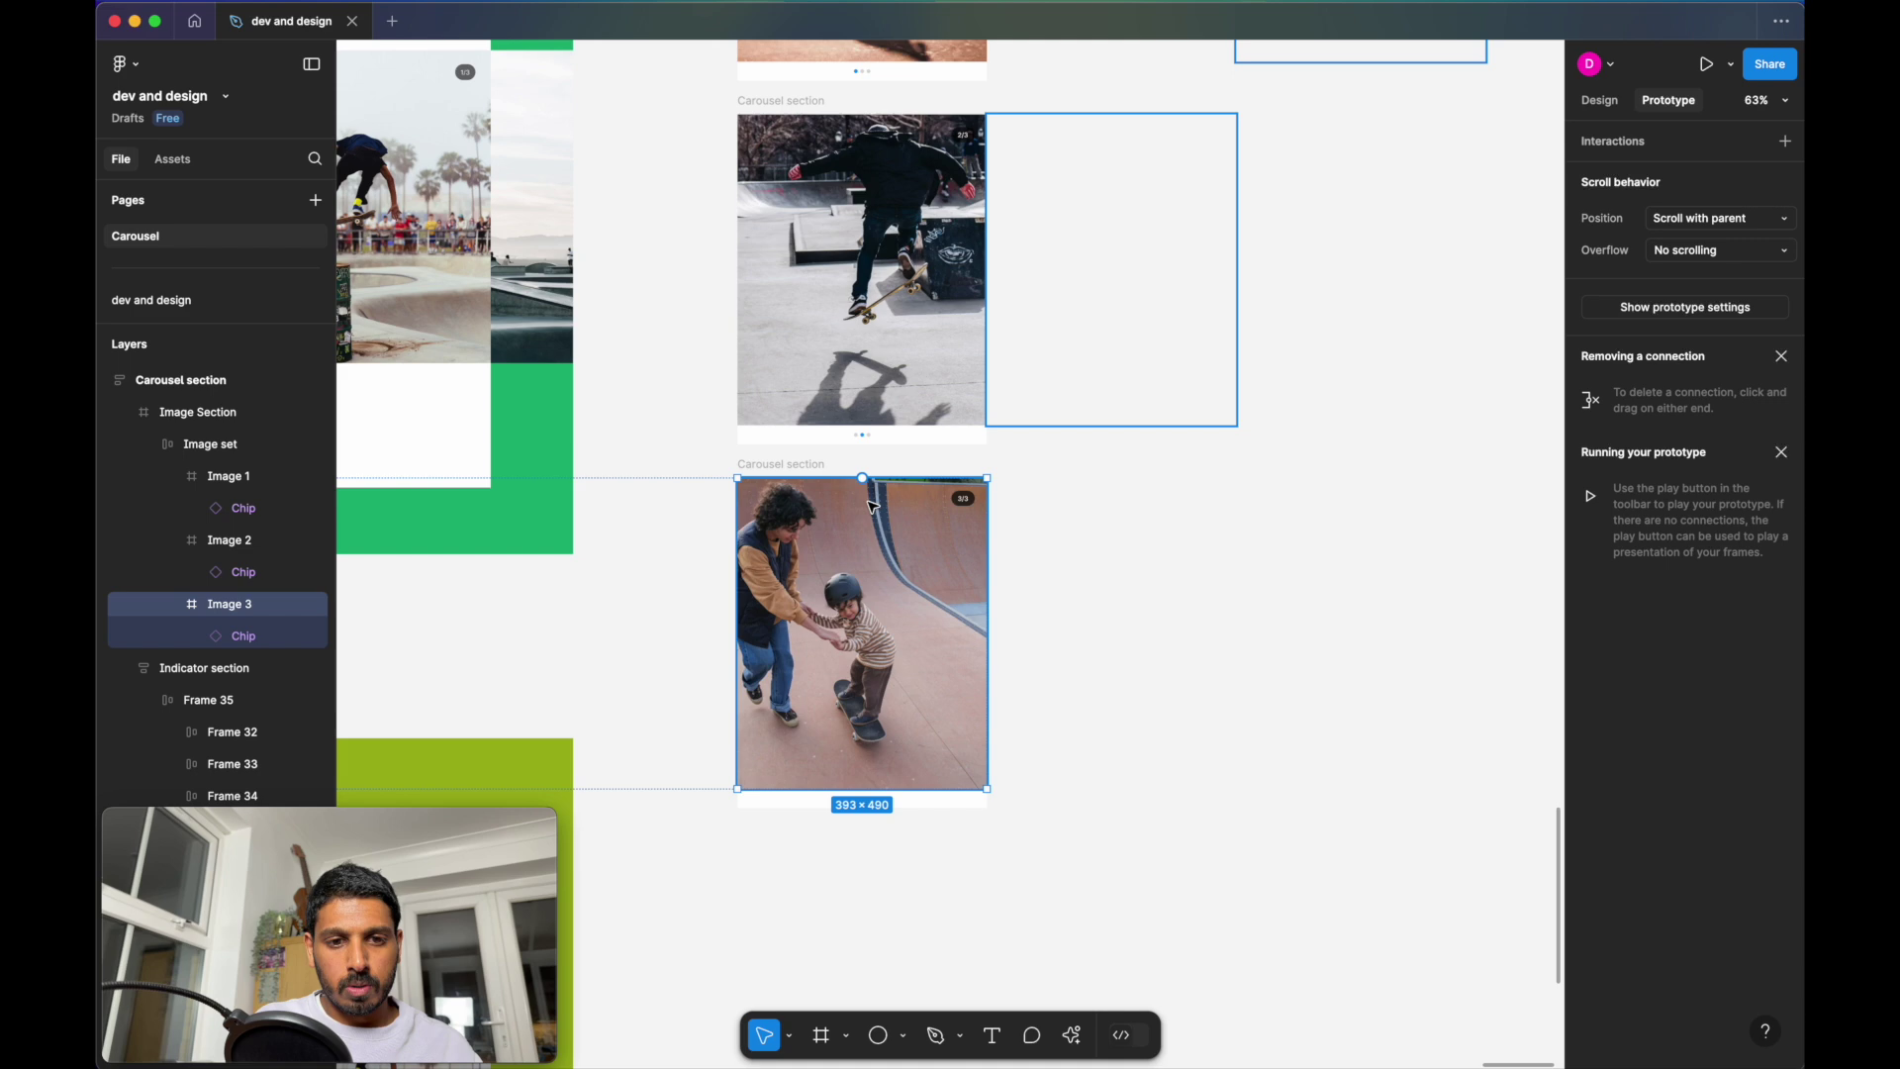
drag(863, 479, 862, 415)
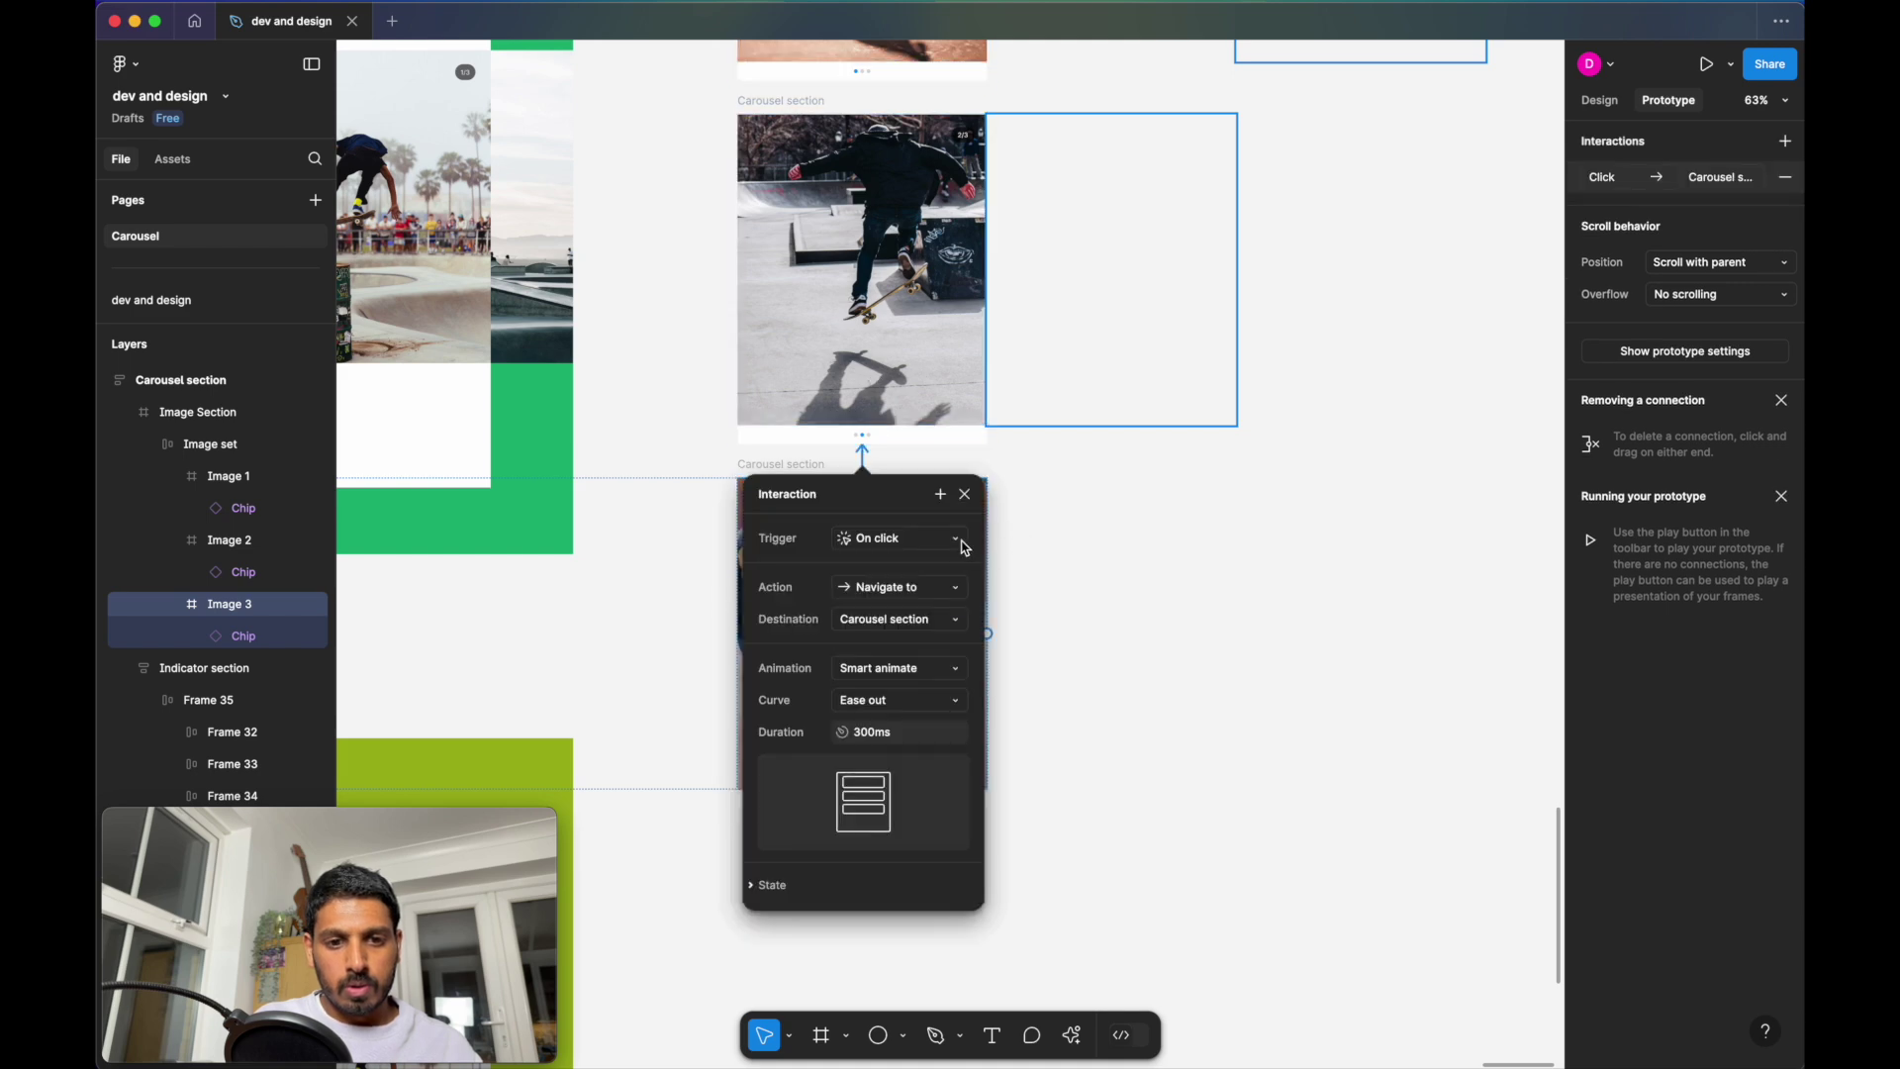
click(960, 546)
click(955, 561)
Link the visible image of the second Carousel section back to the first Carousel section with an On drag interaction
scroll(956, 555, up, 5)
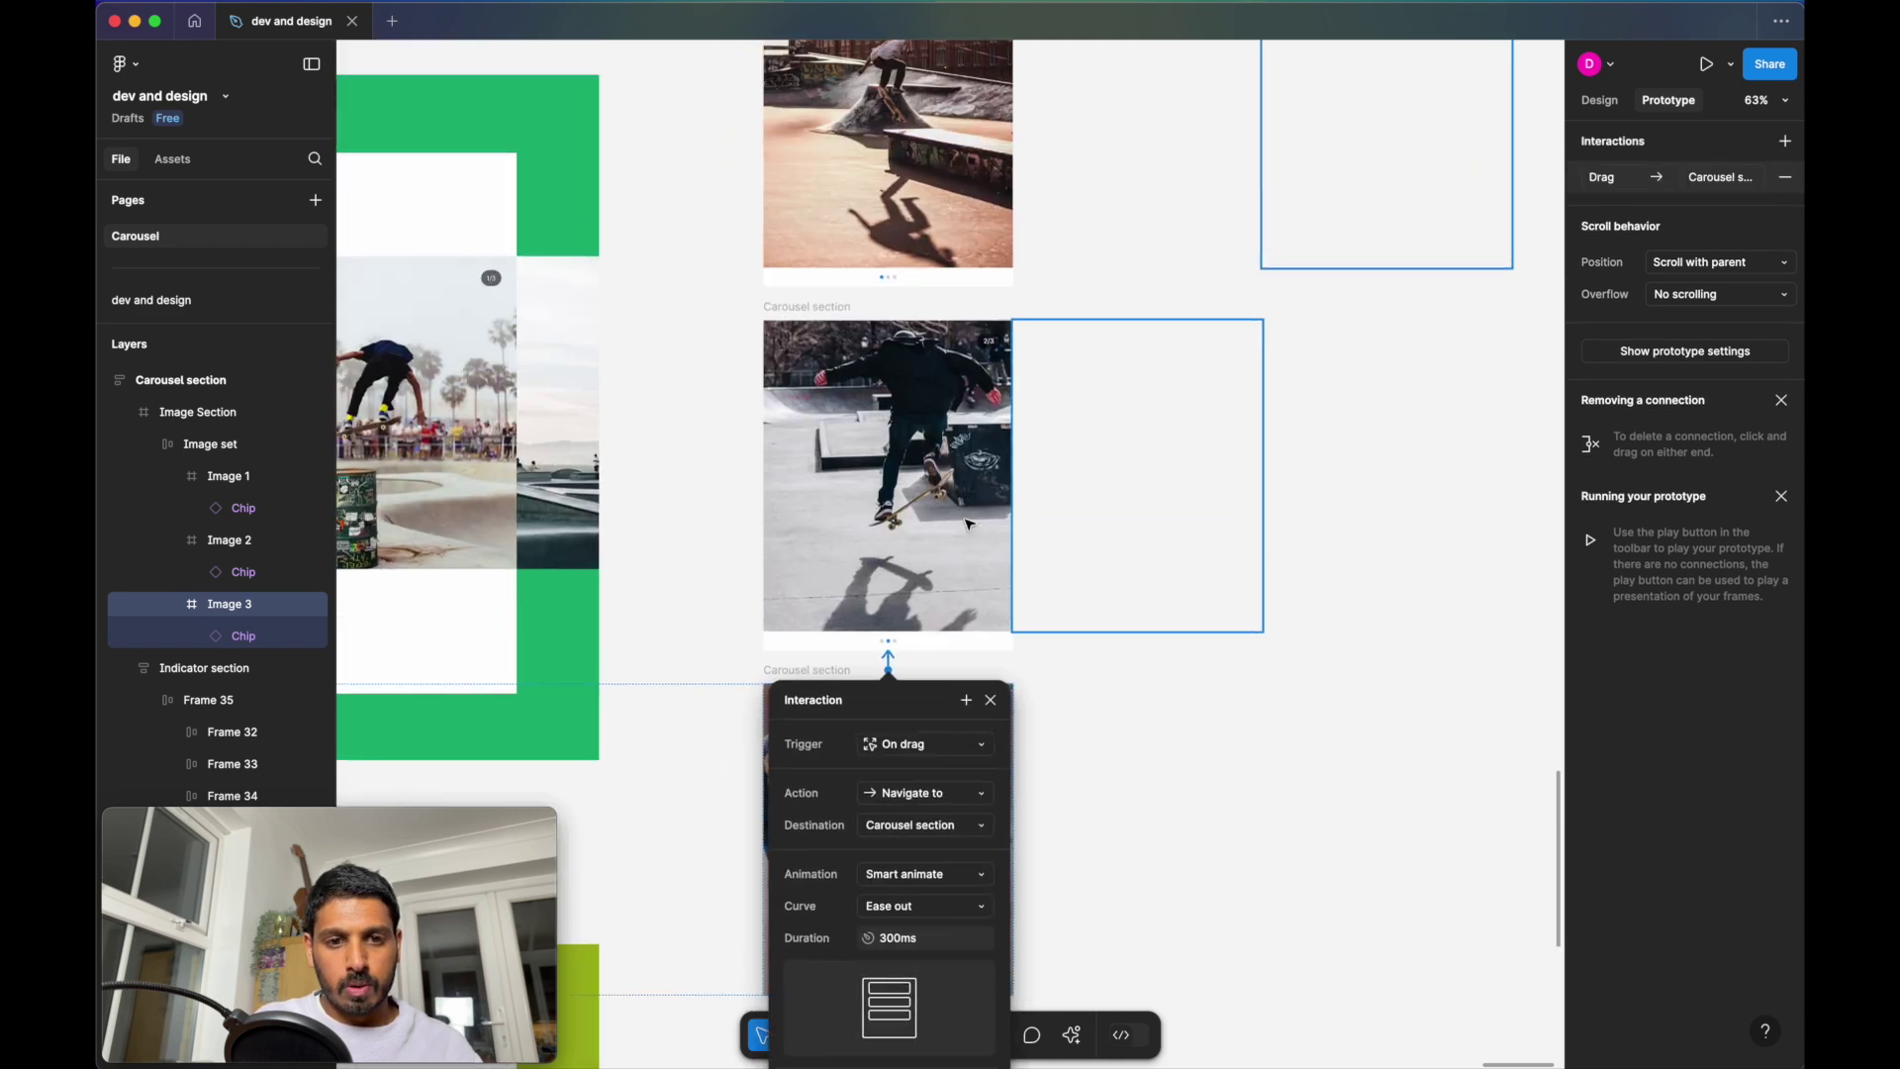
click(953, 504)
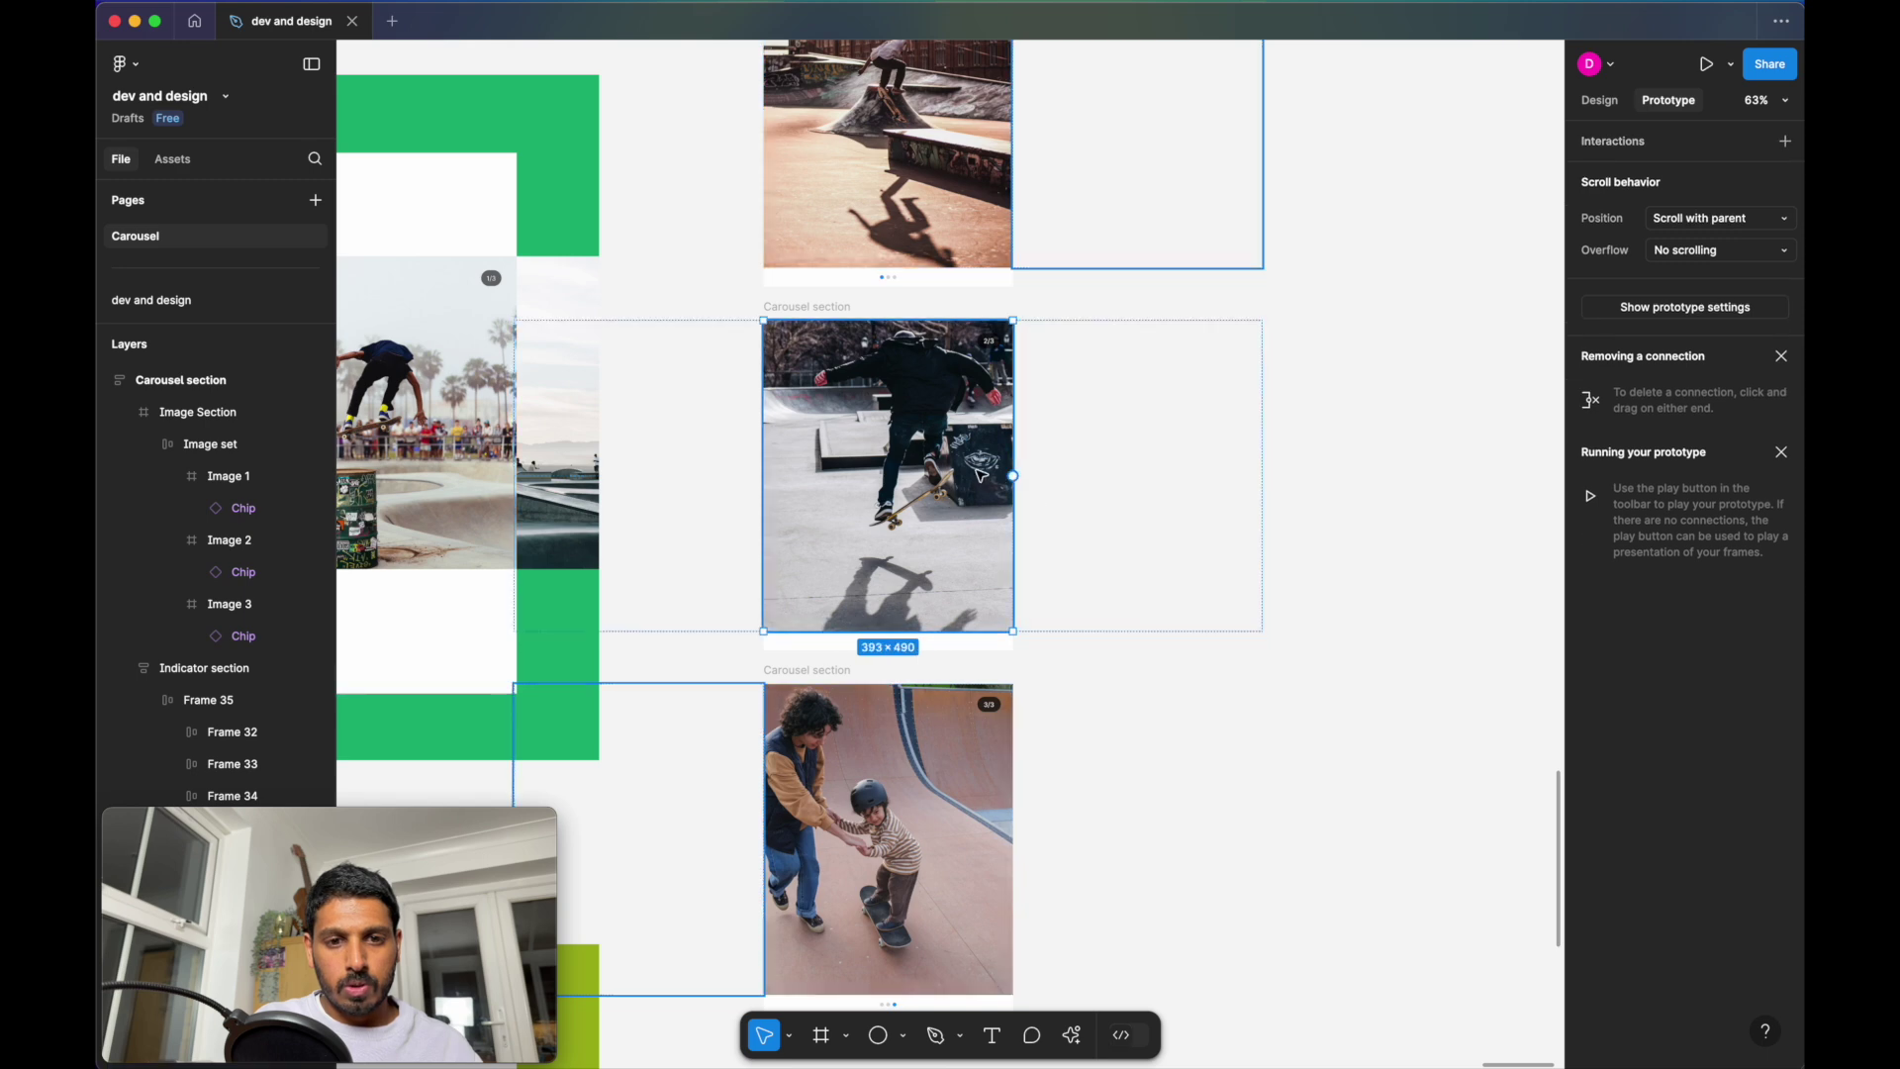
drag(888, 322, 895, 230)
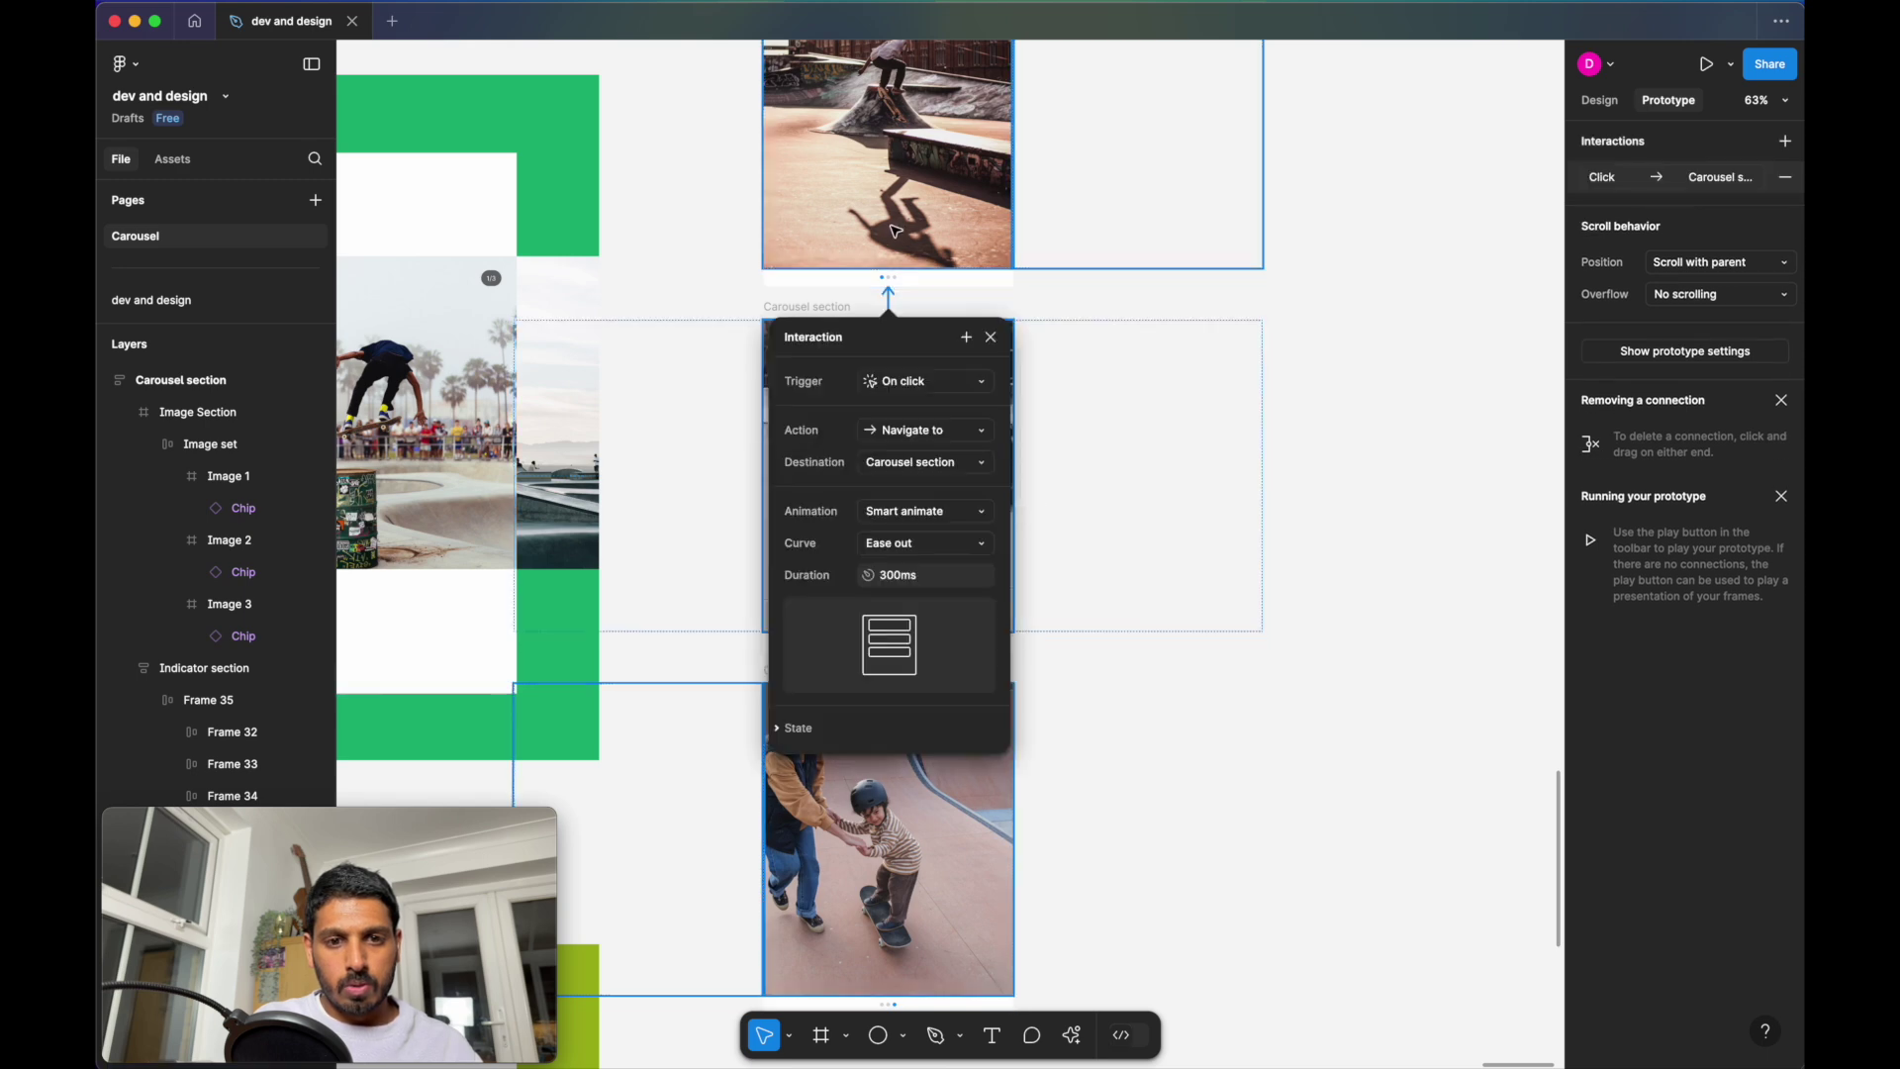
click(906, 391)
click(905, 403)
scroll(900, 424, up, 4)
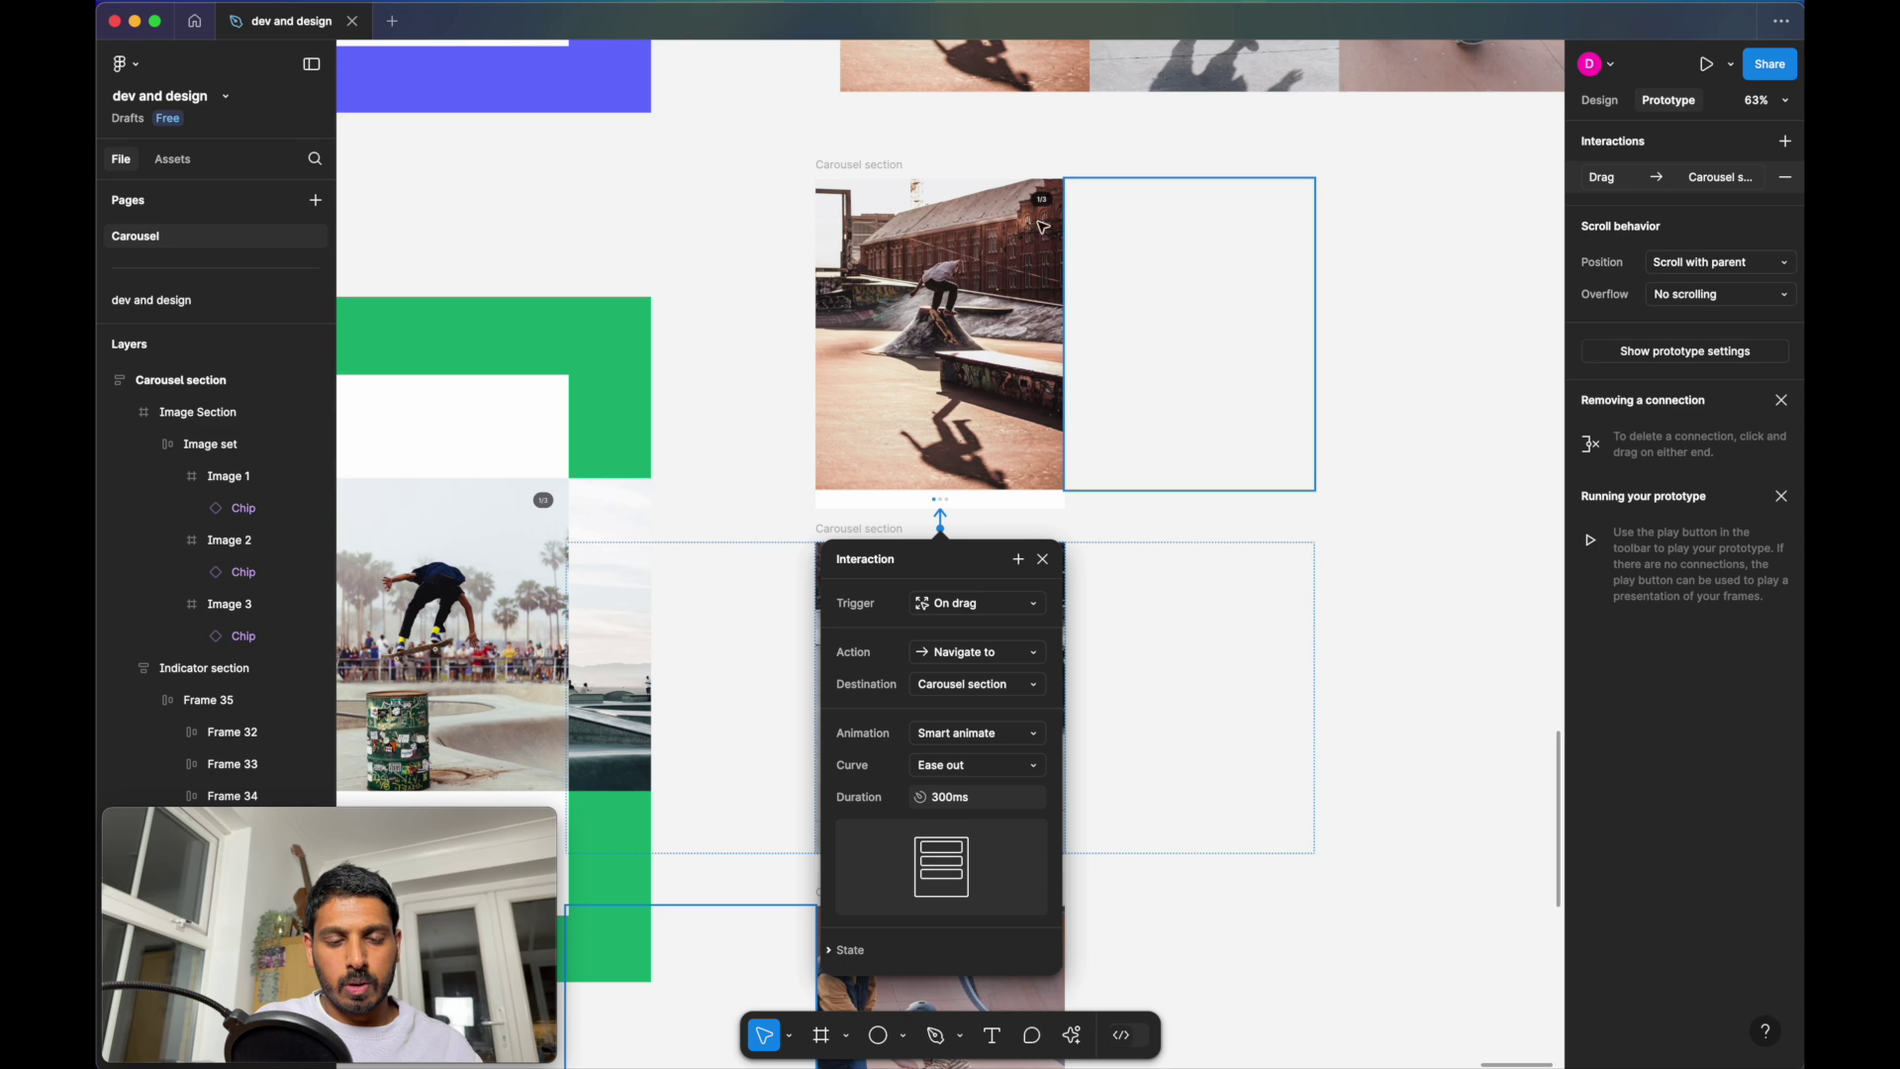
click(1034, 77)
Present the prototype from the first Carousel section and swipe forward through the images to test it
click(858, 180)
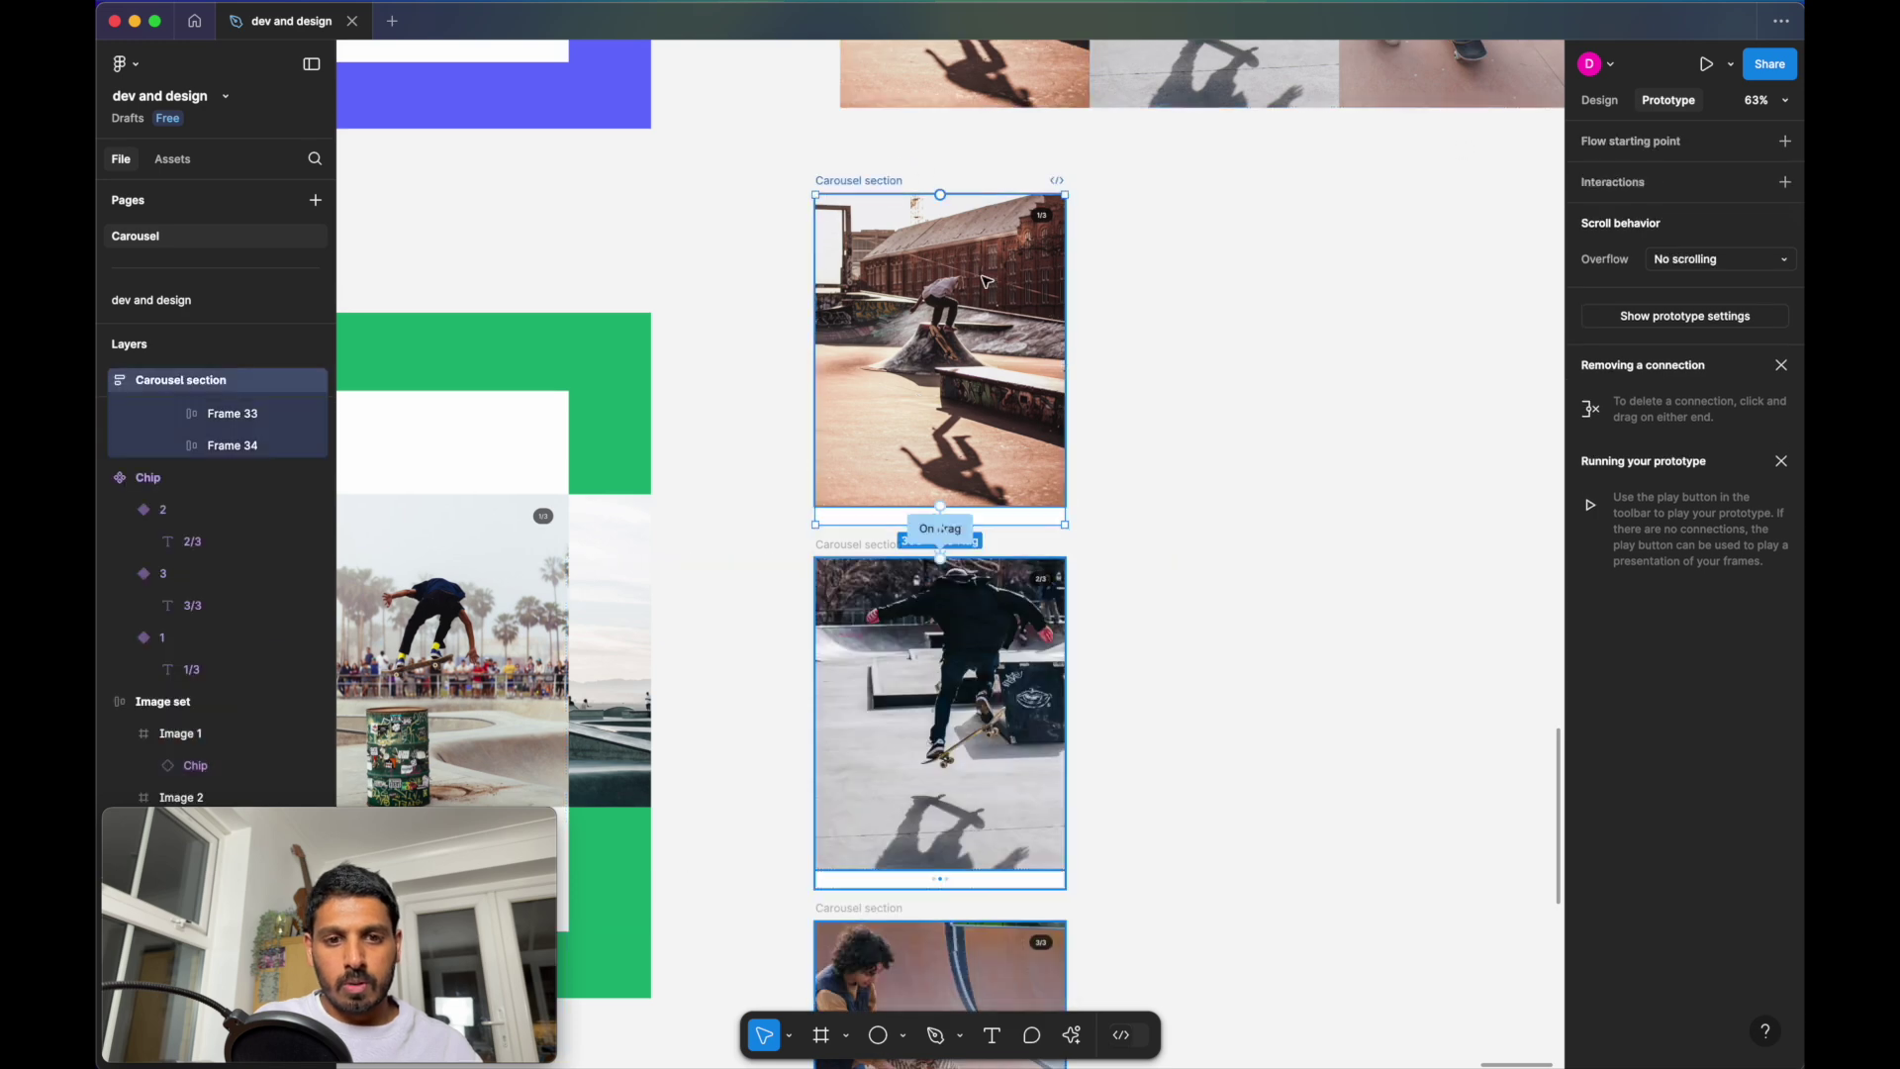
click(1707, 64)
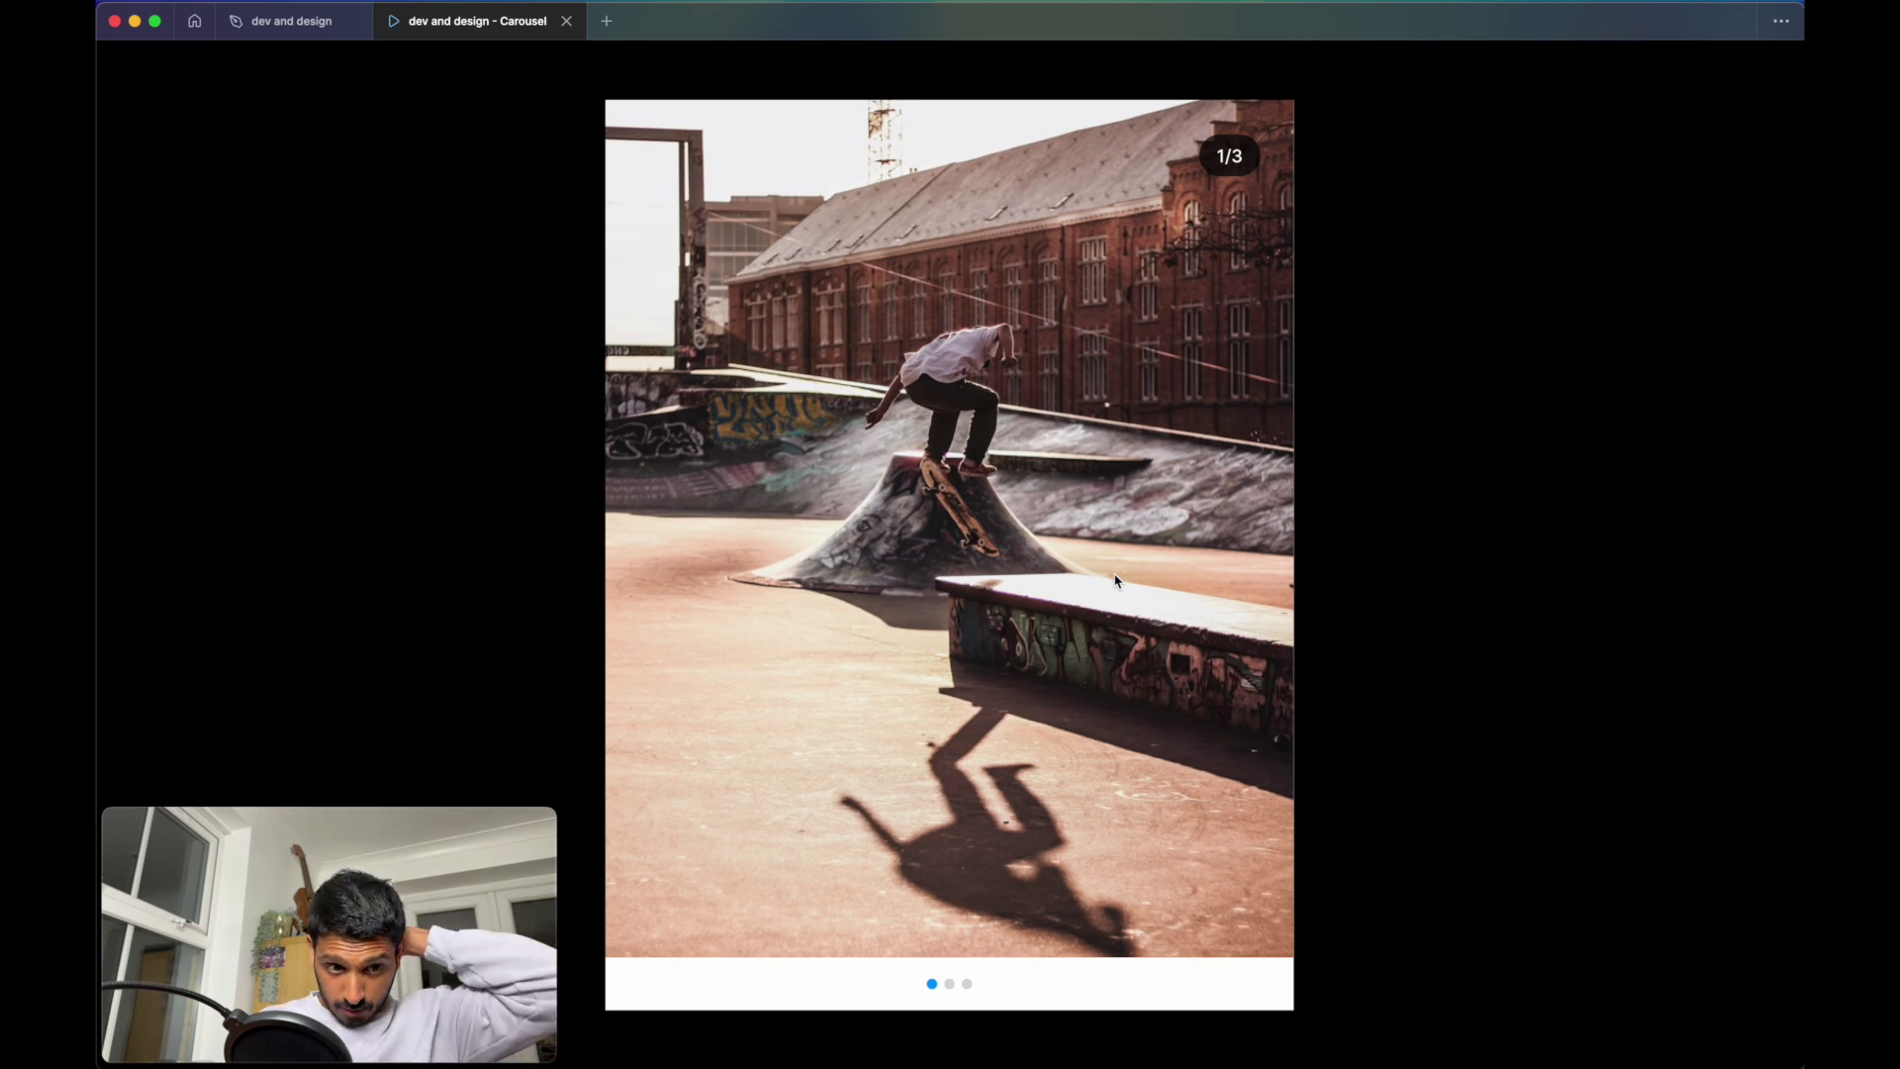
drag(1101, 527, 751, 528)
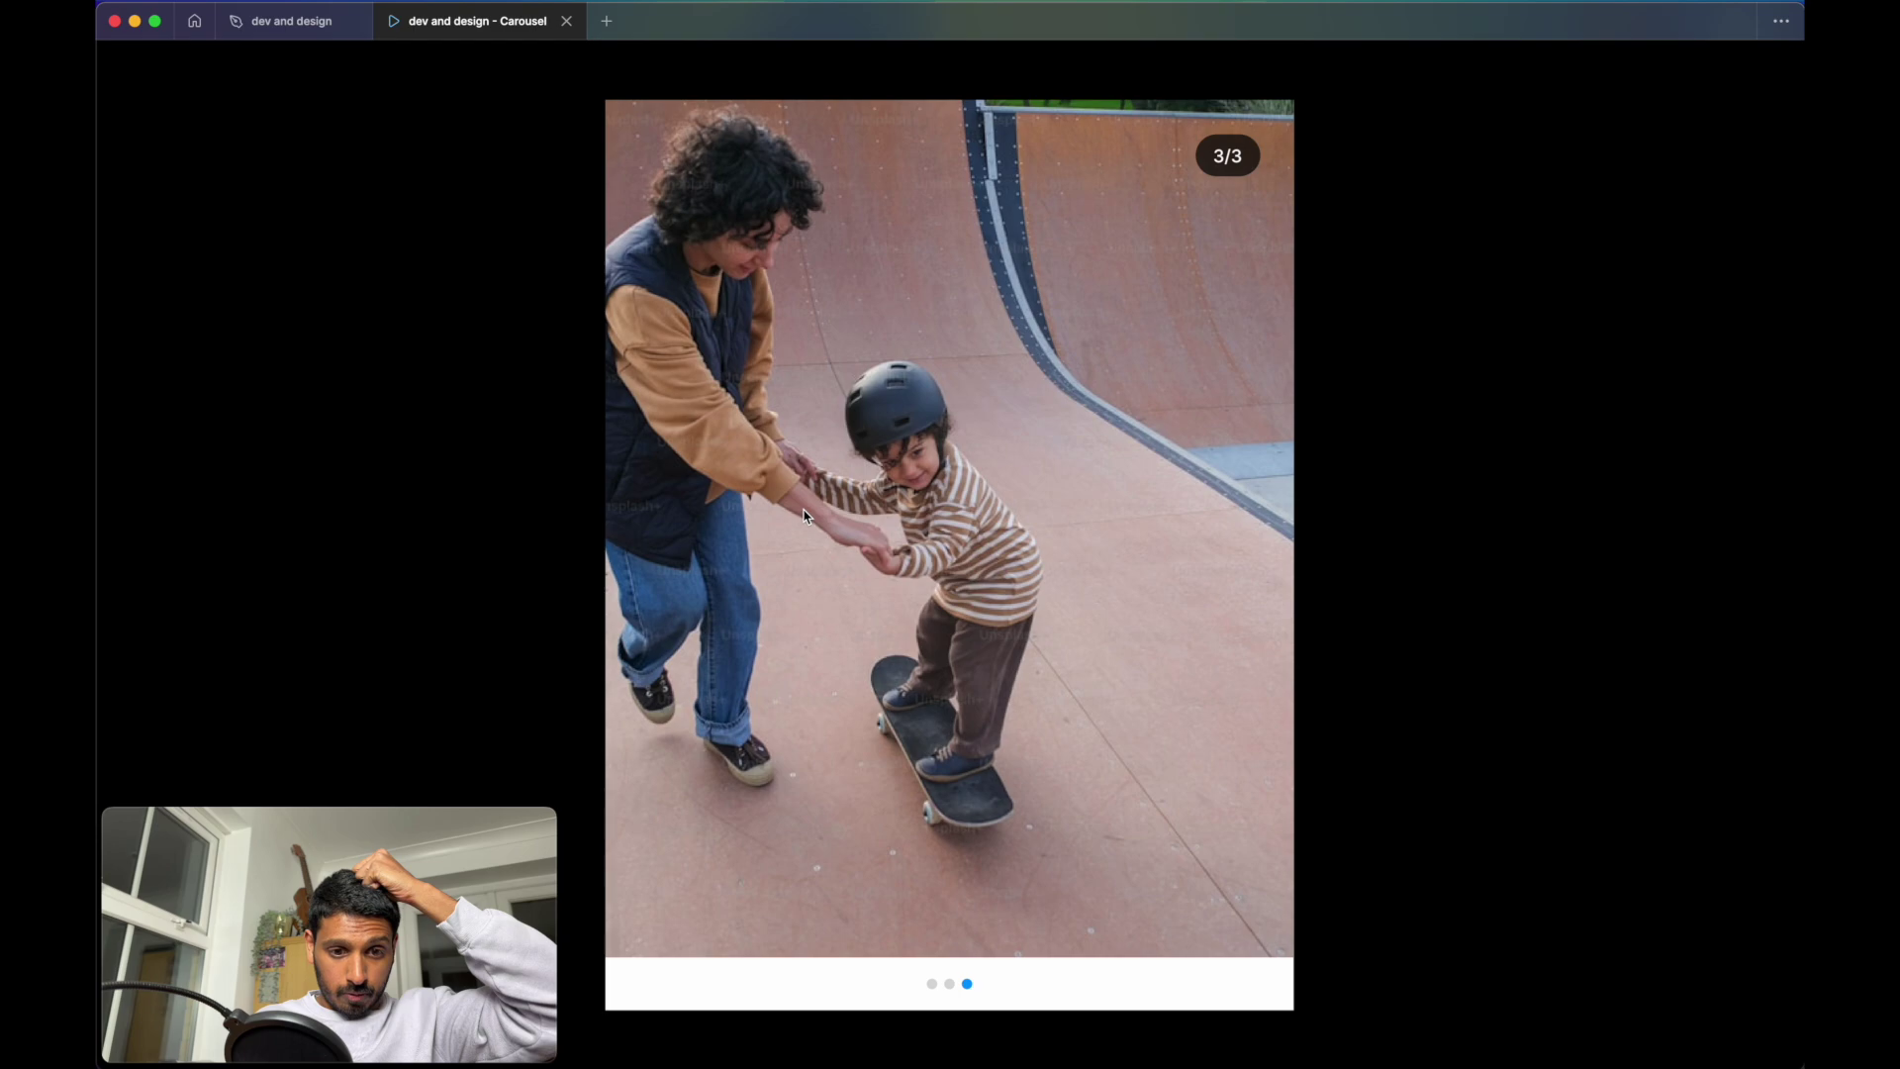